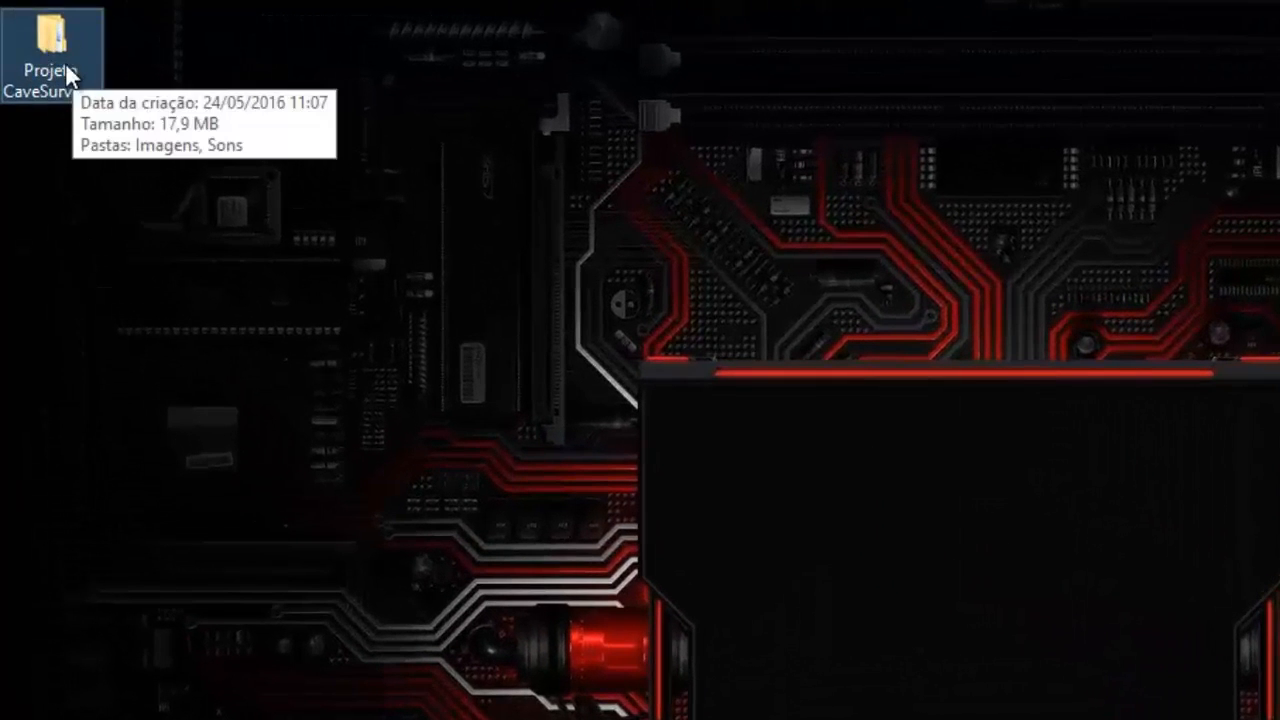
Step: Look through the Projeto CaveSurvivor folder and its Imagens subfolders, and close the folder window
double_click(52, 45)
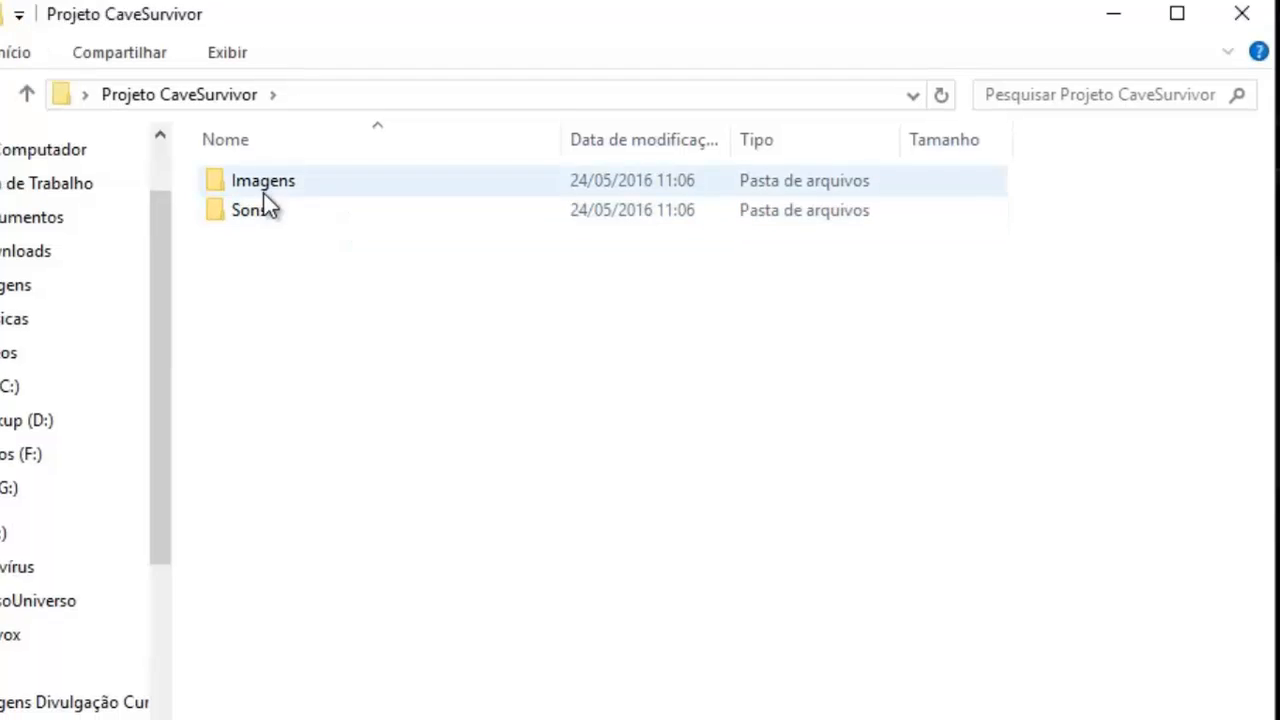
click(283, 219)
click(280, 184)
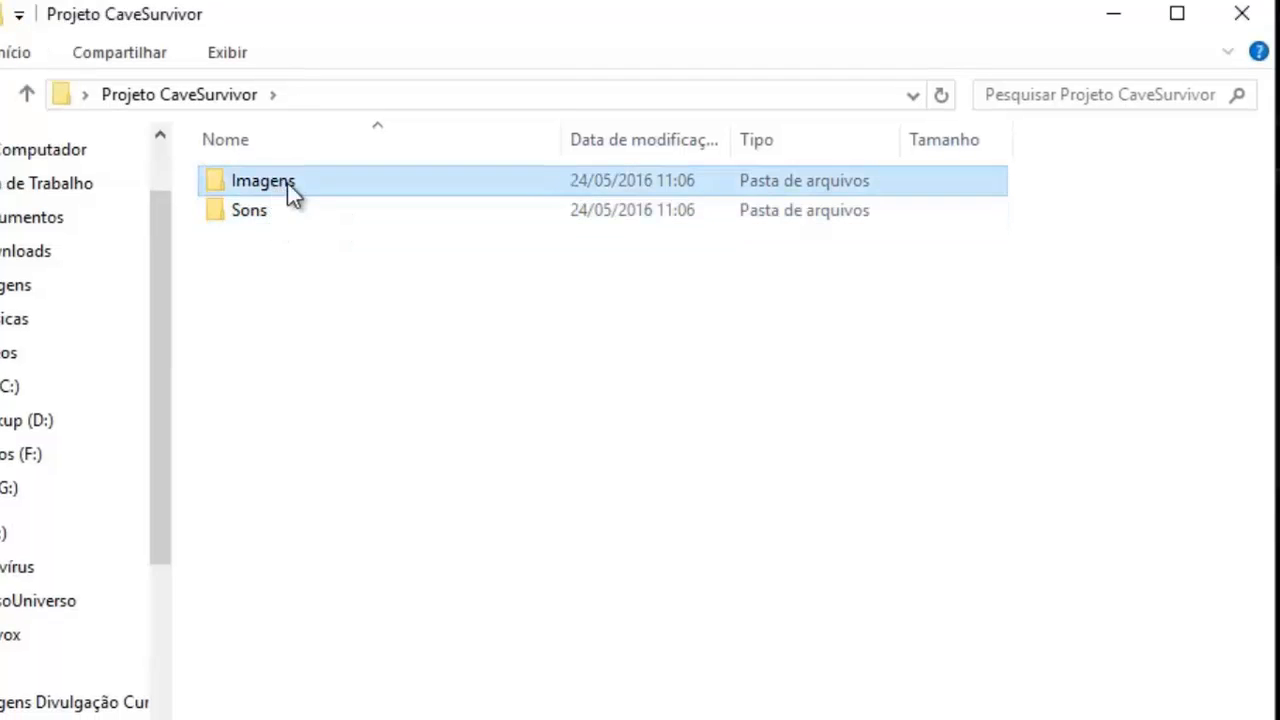
double_click(305, 186)
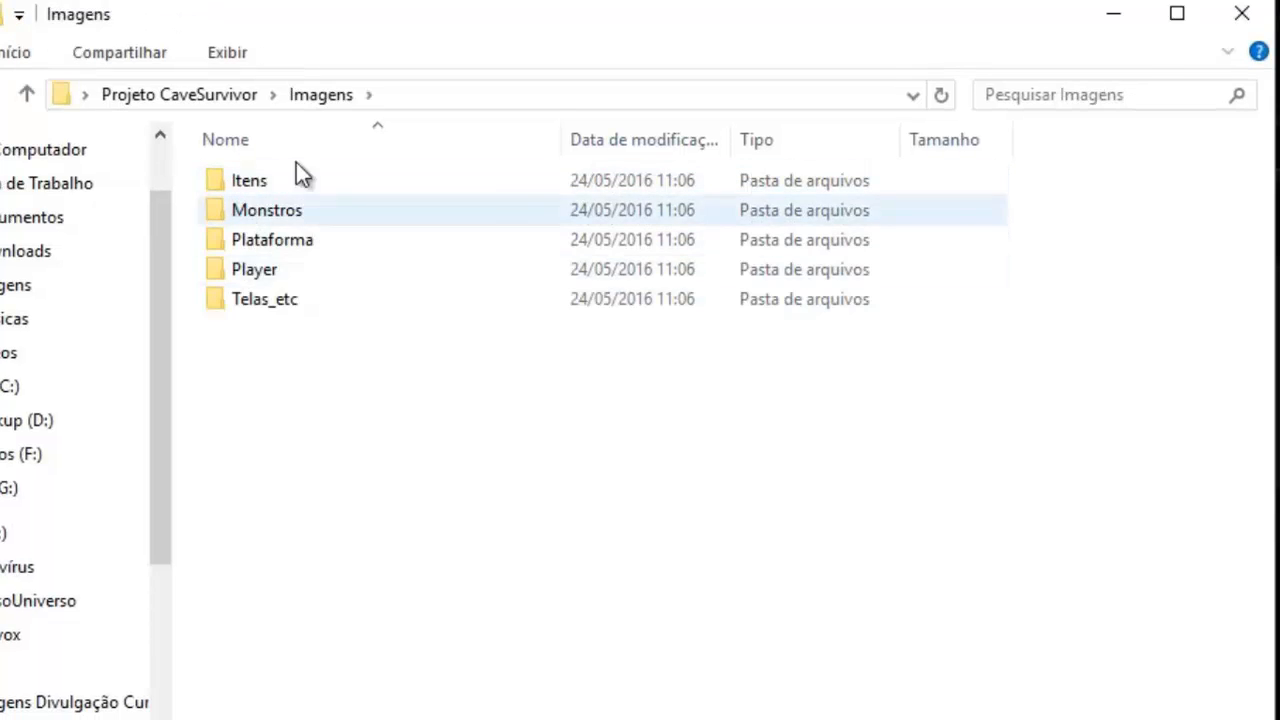
mouse_move(316, 314)
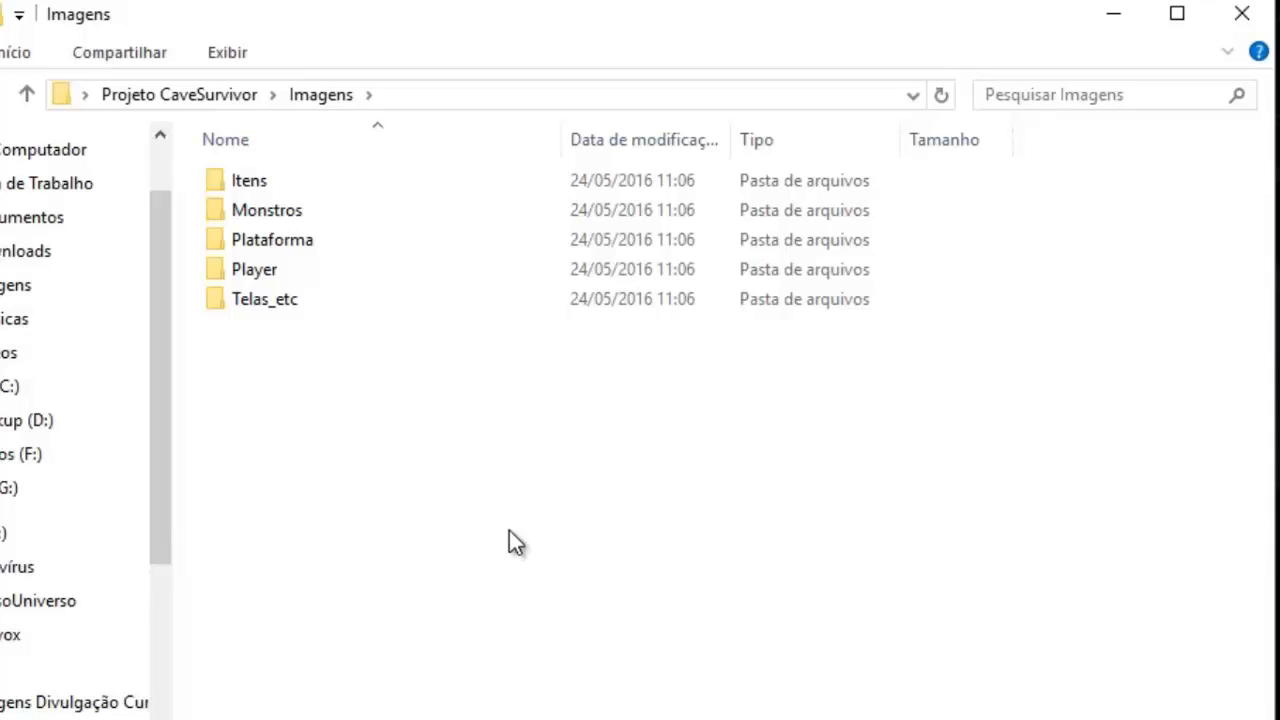
click(1241, 13)
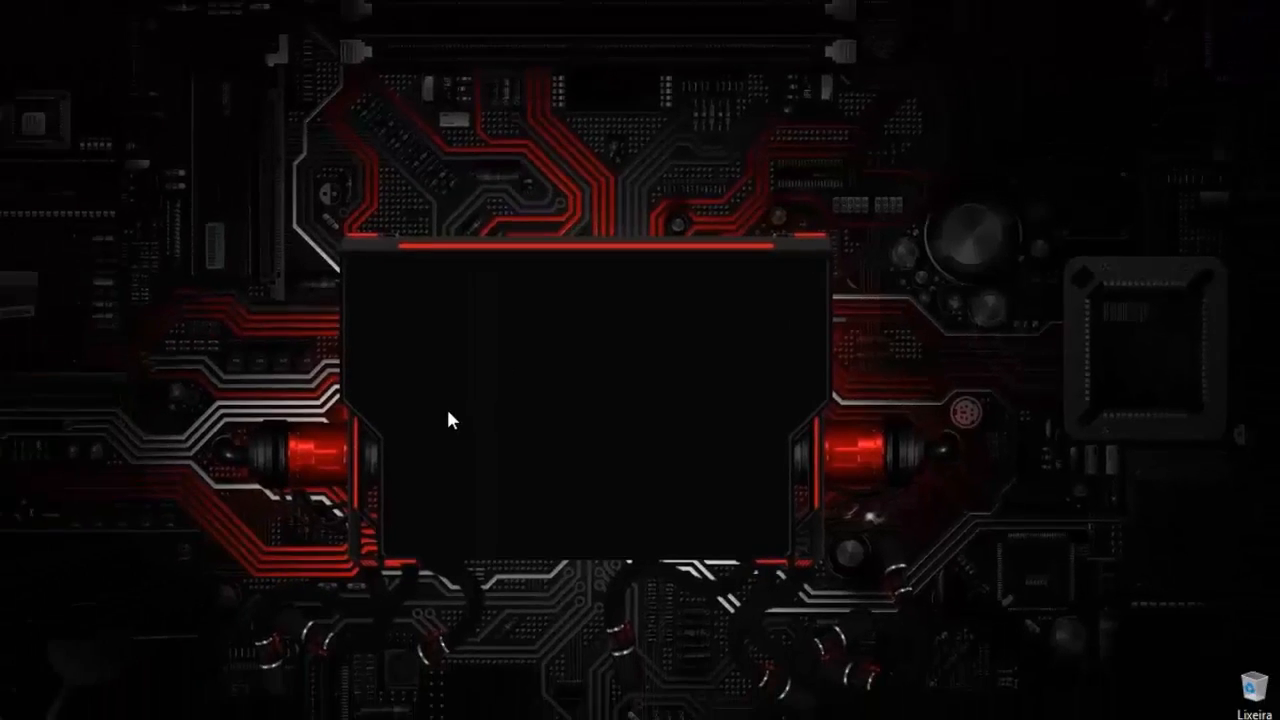
Step: Switch to Construct 2 and create a new empty project with default settings
click(225, 705)
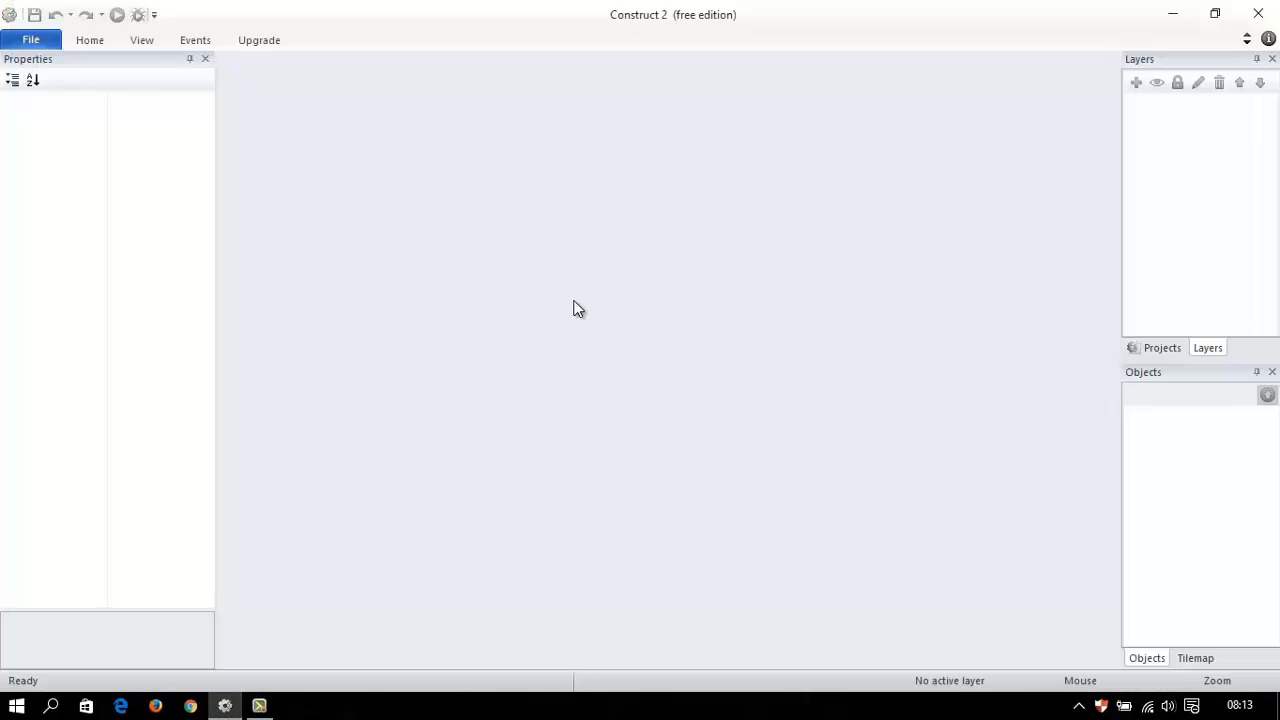
click(36, 44)
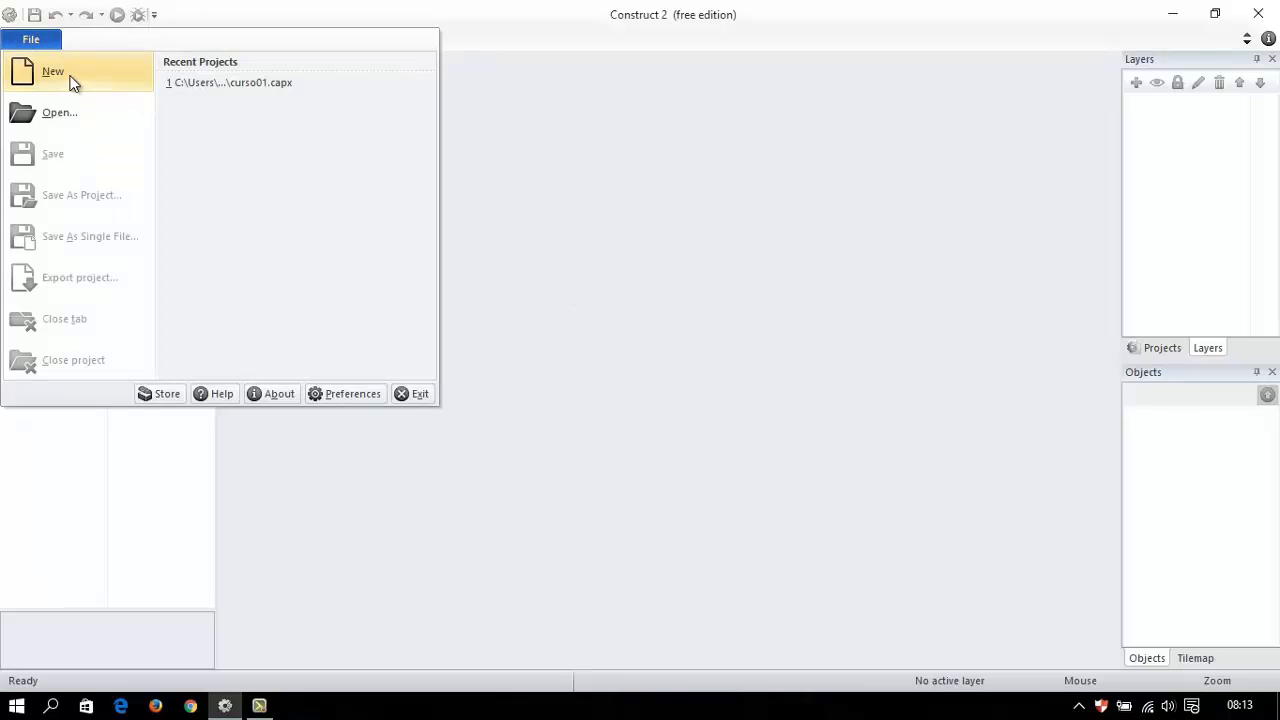
click(54, 73)
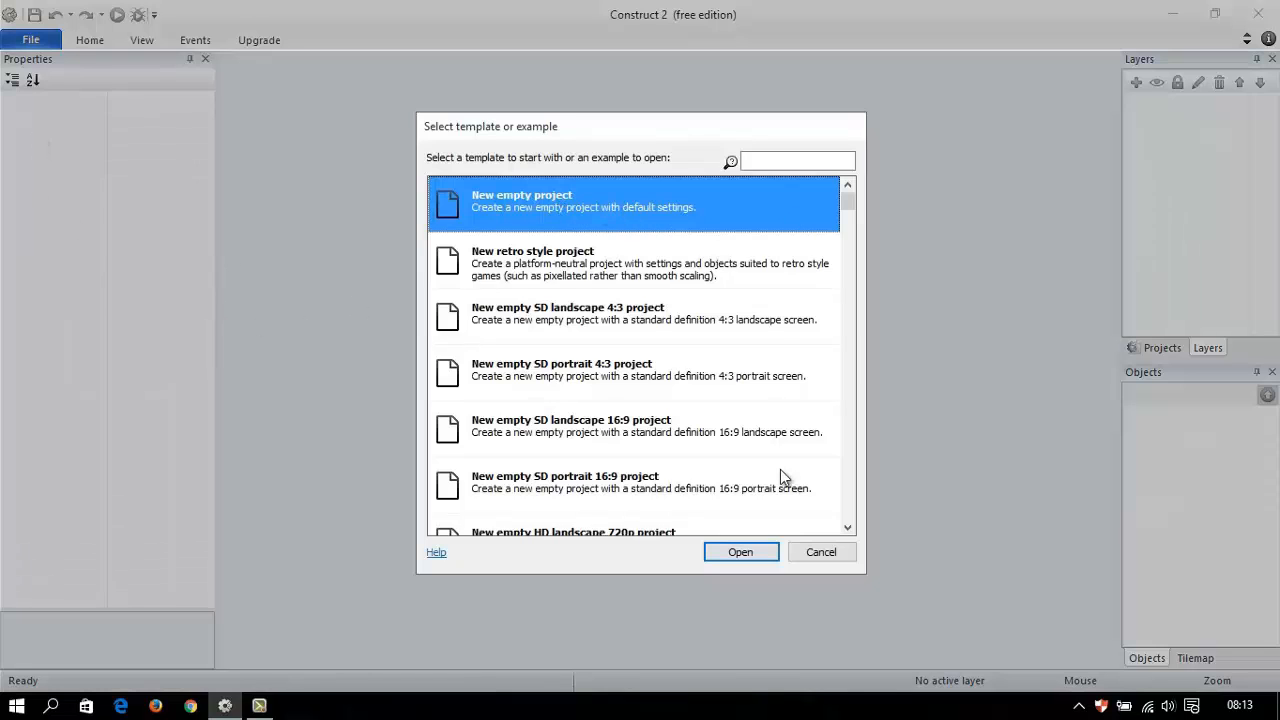
click(762, 552)
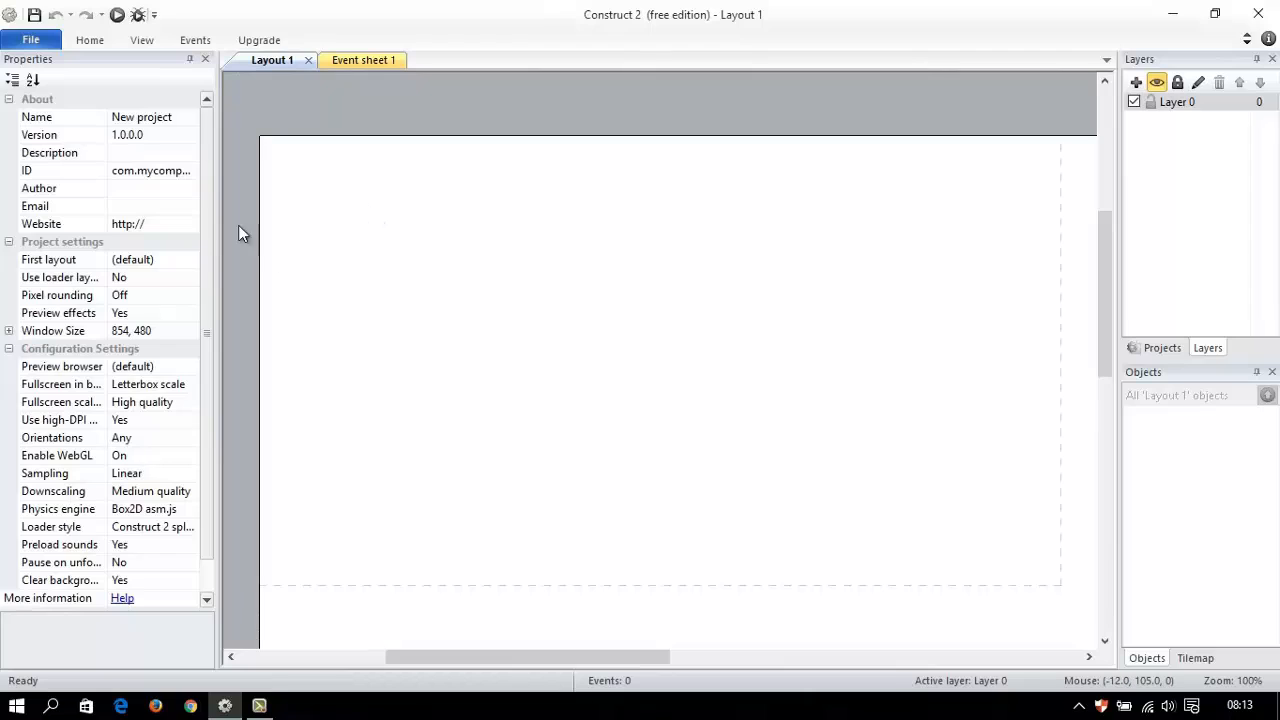
Step: Widen the Properties panel and look through the new project's settings
drag(216, 236, 271, 245)
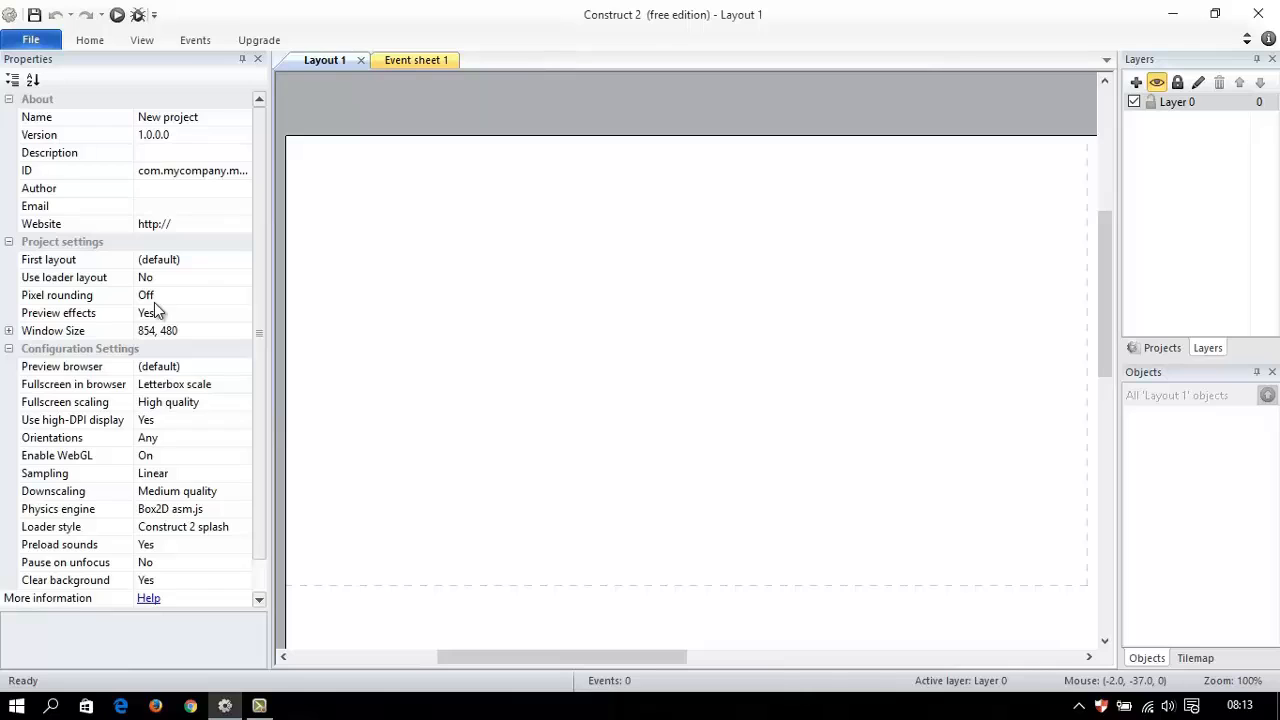
scroll(262, 260, down, 1)
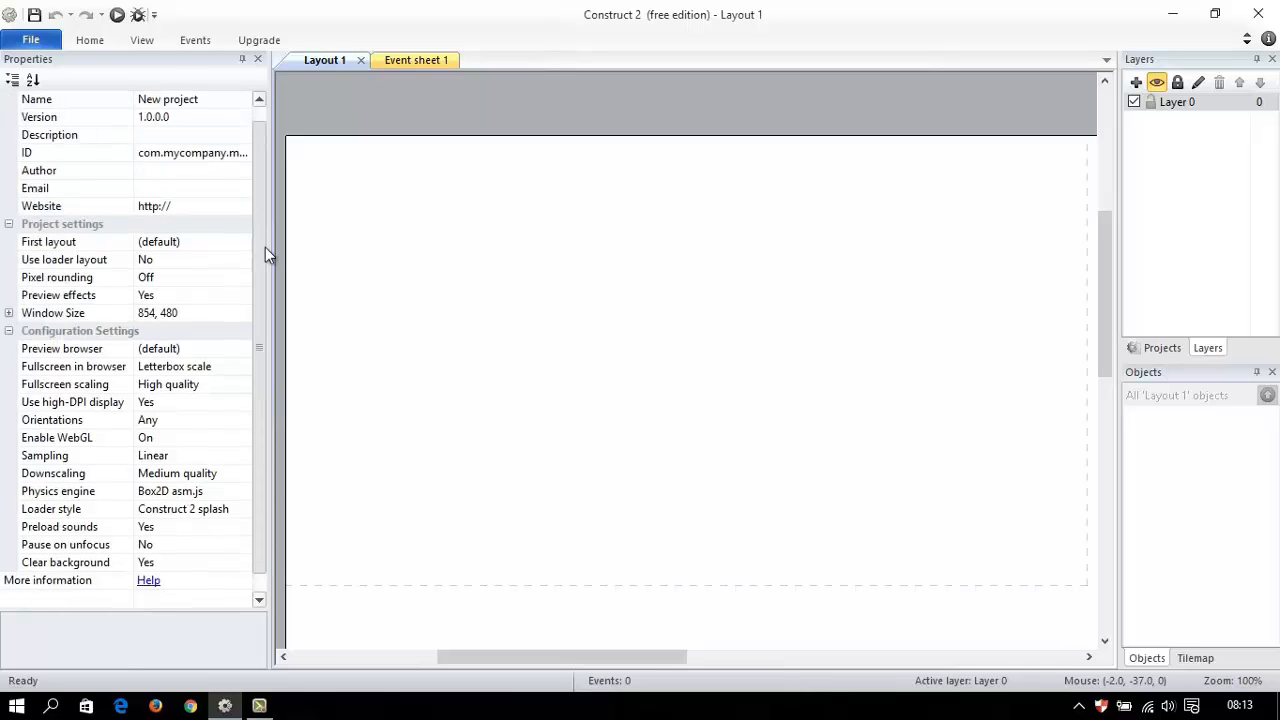
scroll(265, 247, up, 1)
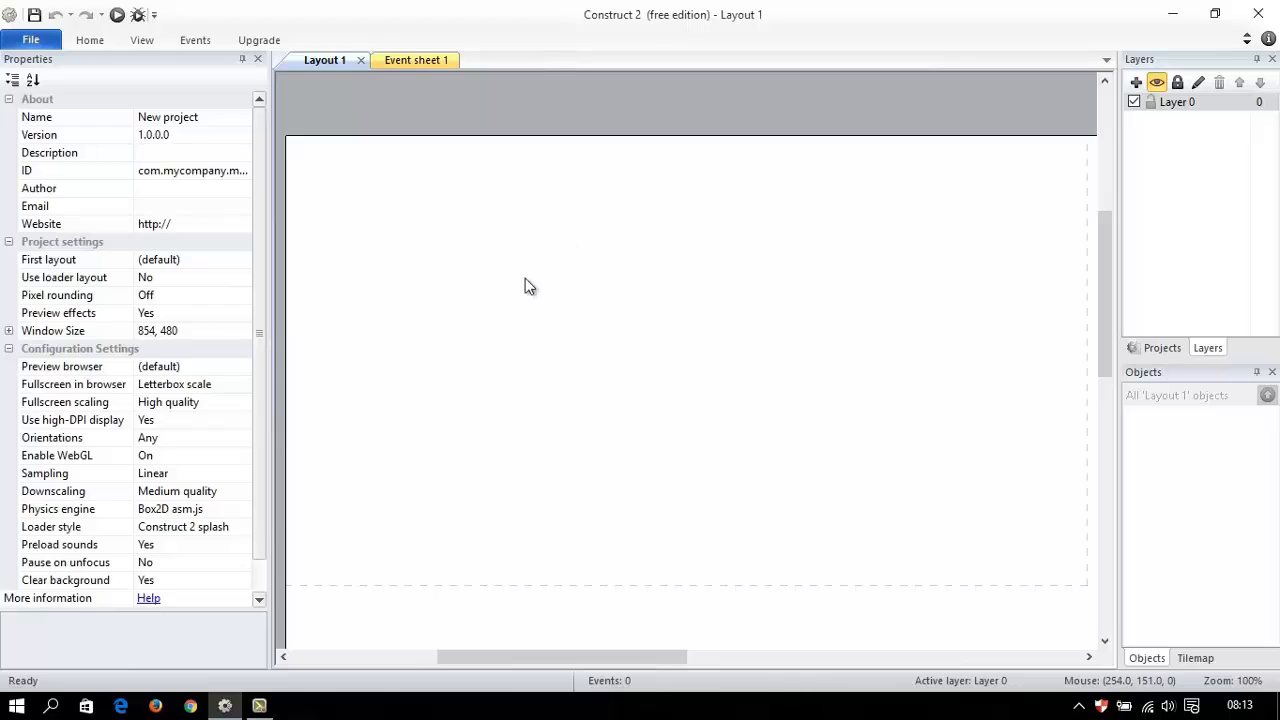
Step: Examine the full extent of Layout 1 and its dashed window boundary at several zoom levels
middle_drag(677, 313, 612, 192)
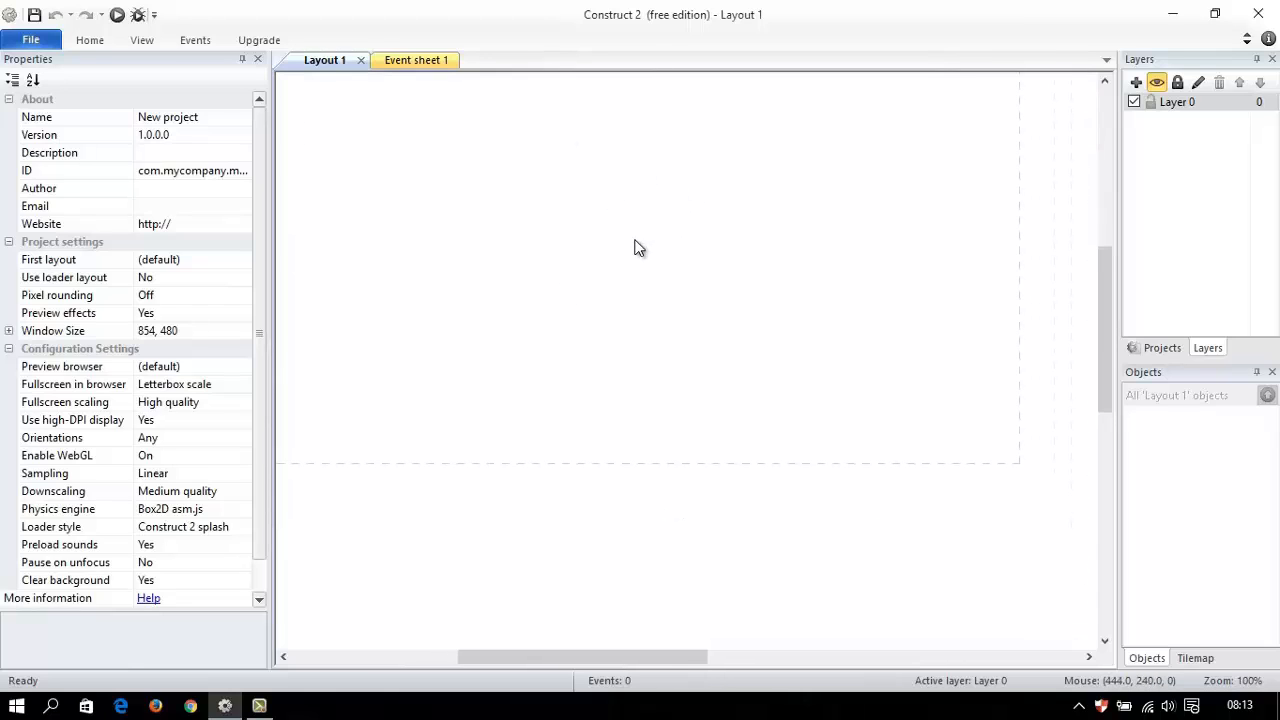
middle_drag(636, 241, 678, 380)
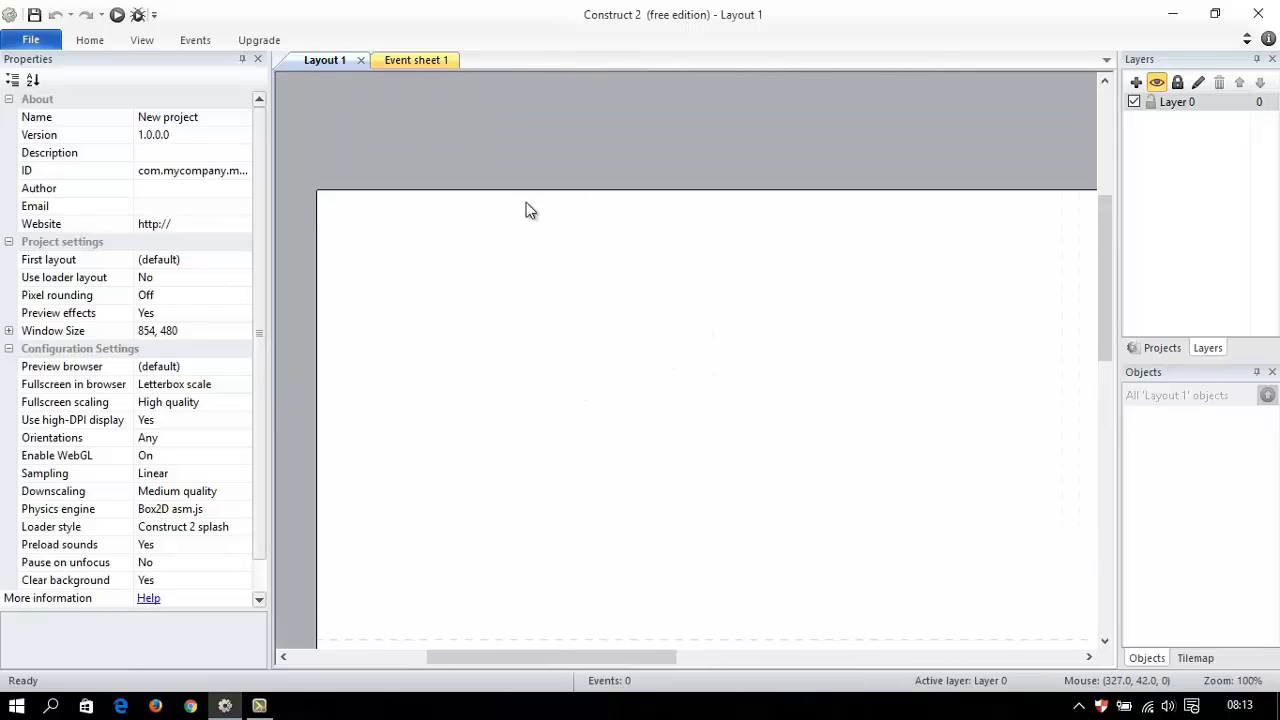
middle_drag(563, 339, 546, 254)
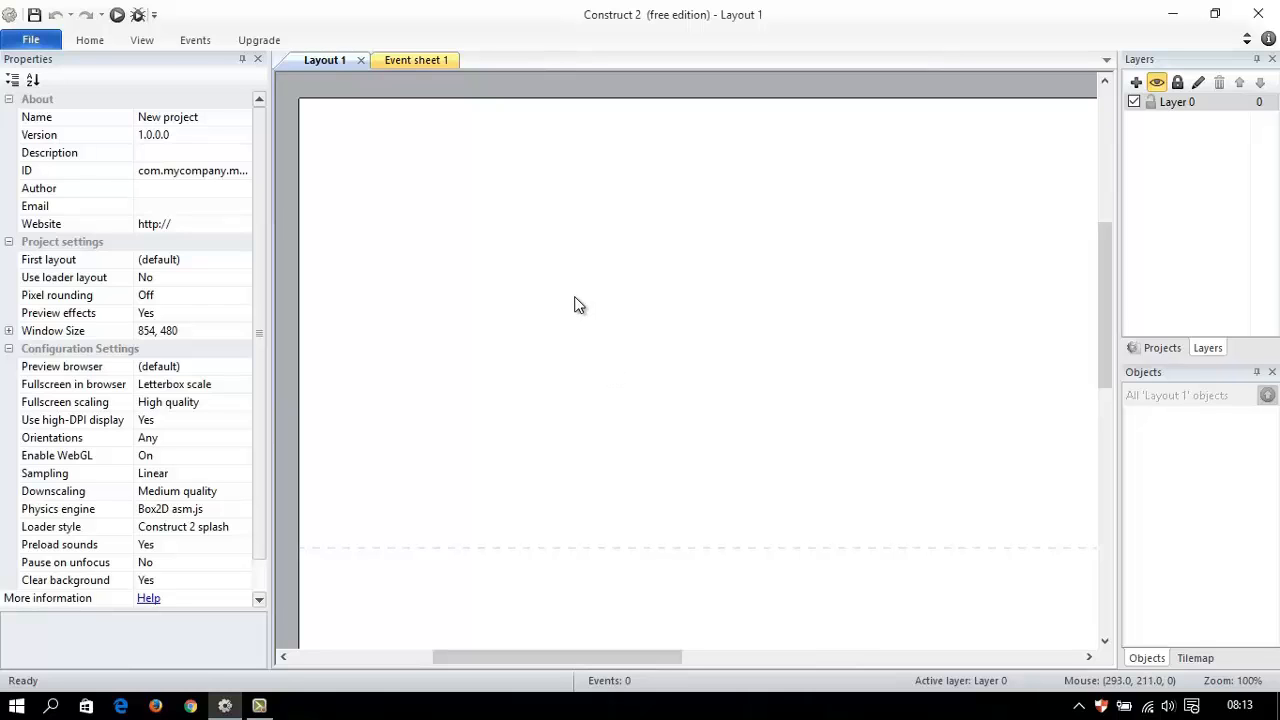
ctrl+scroll(606, 349, down, 5)
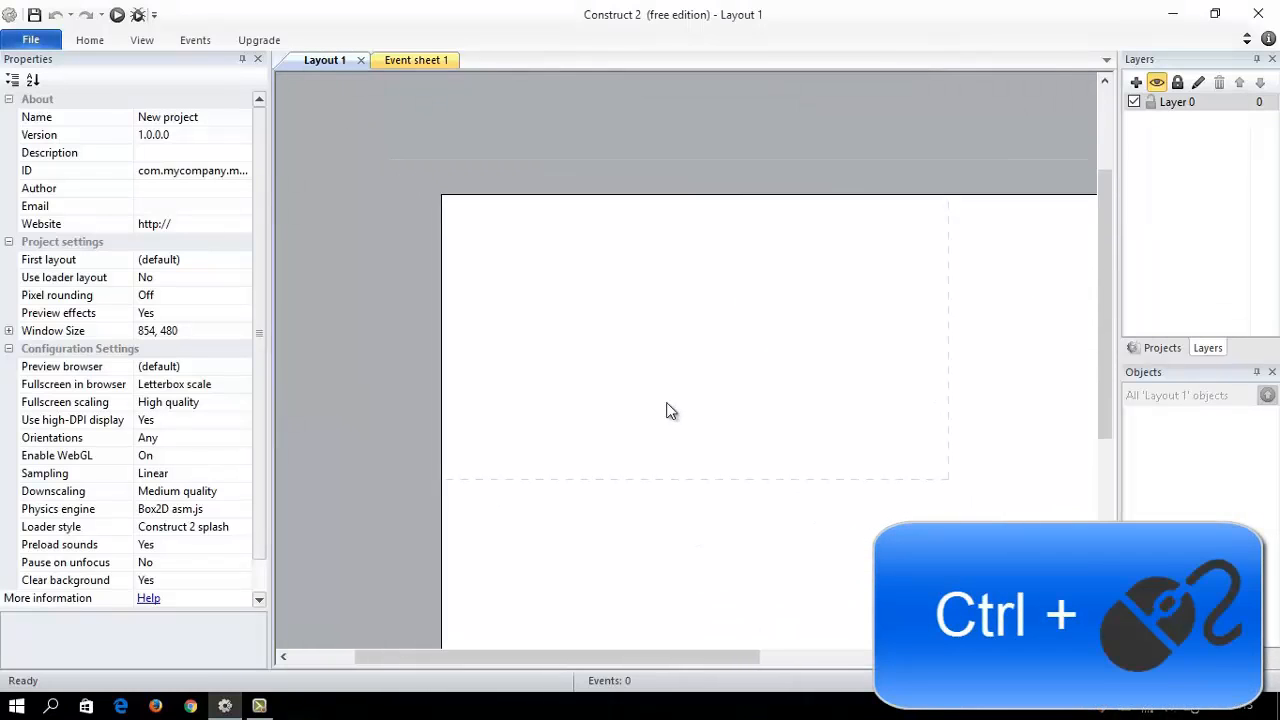
ctrl+scroll(670, 411, down, 3)
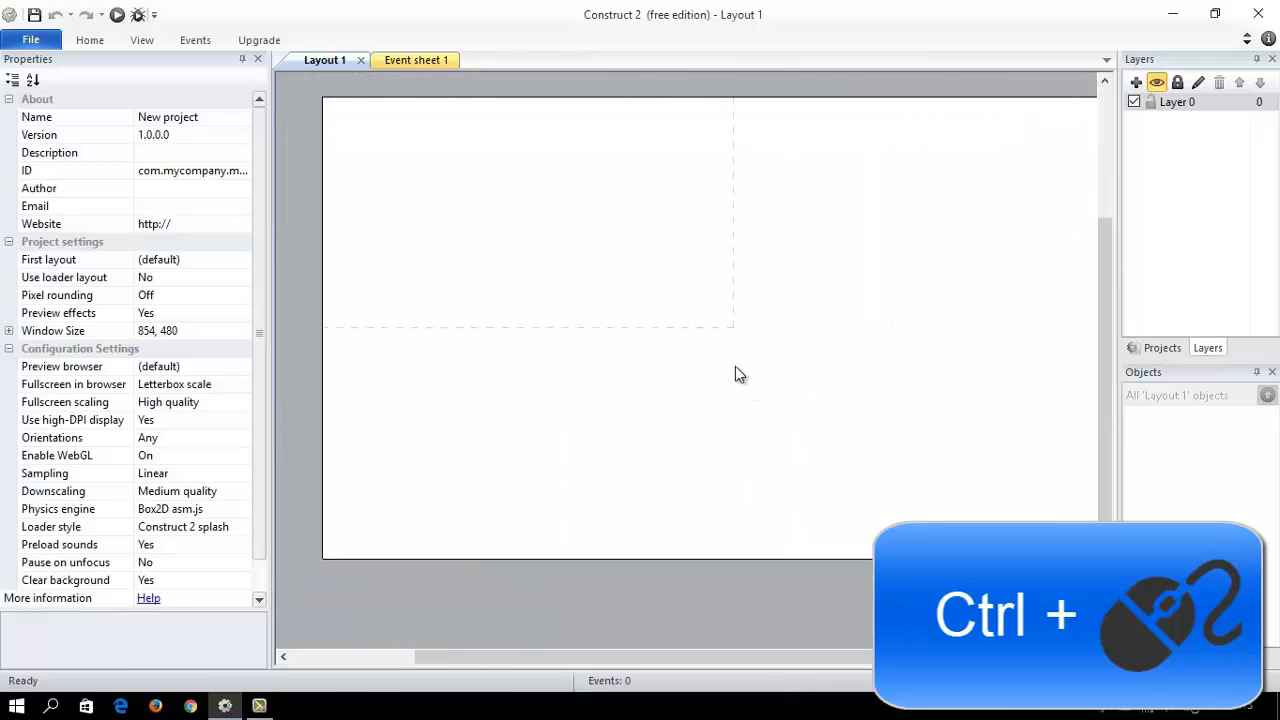
ctrl+scroll(849, 300, down, 1)
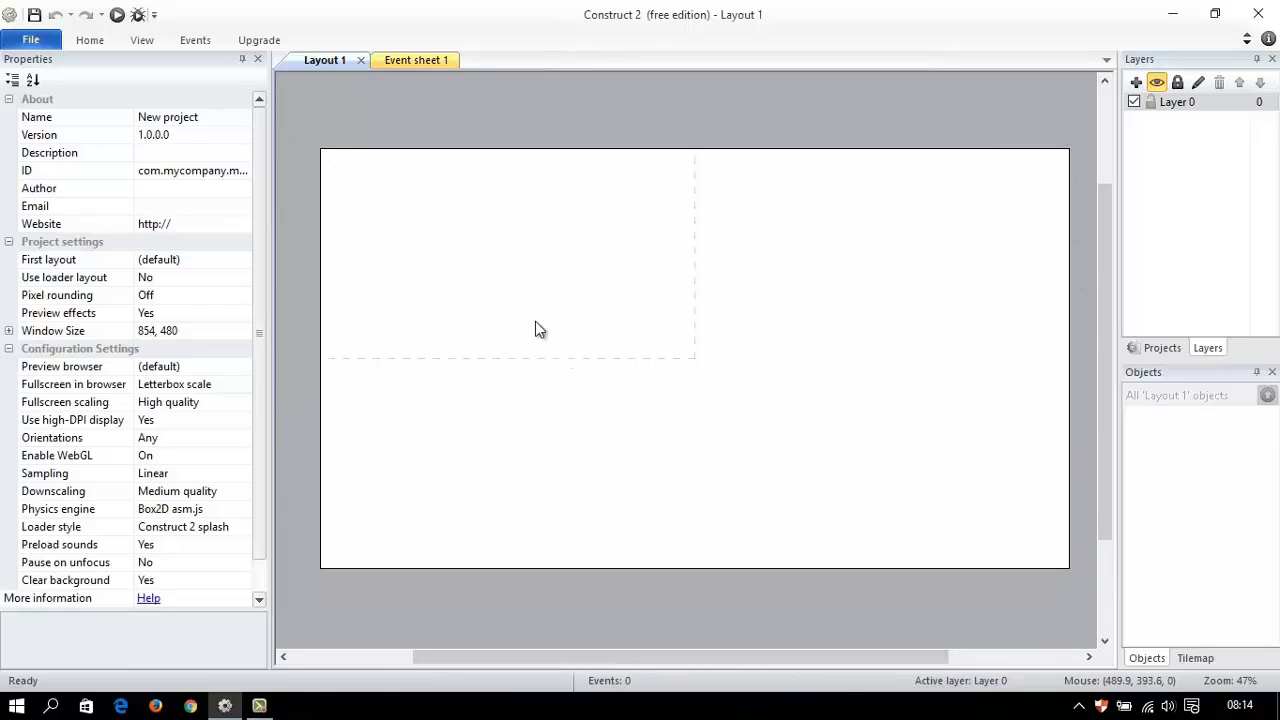
ctrl+scroll(535, 321, up, 4)
ctrl+scroll(535, 322, down, 4)
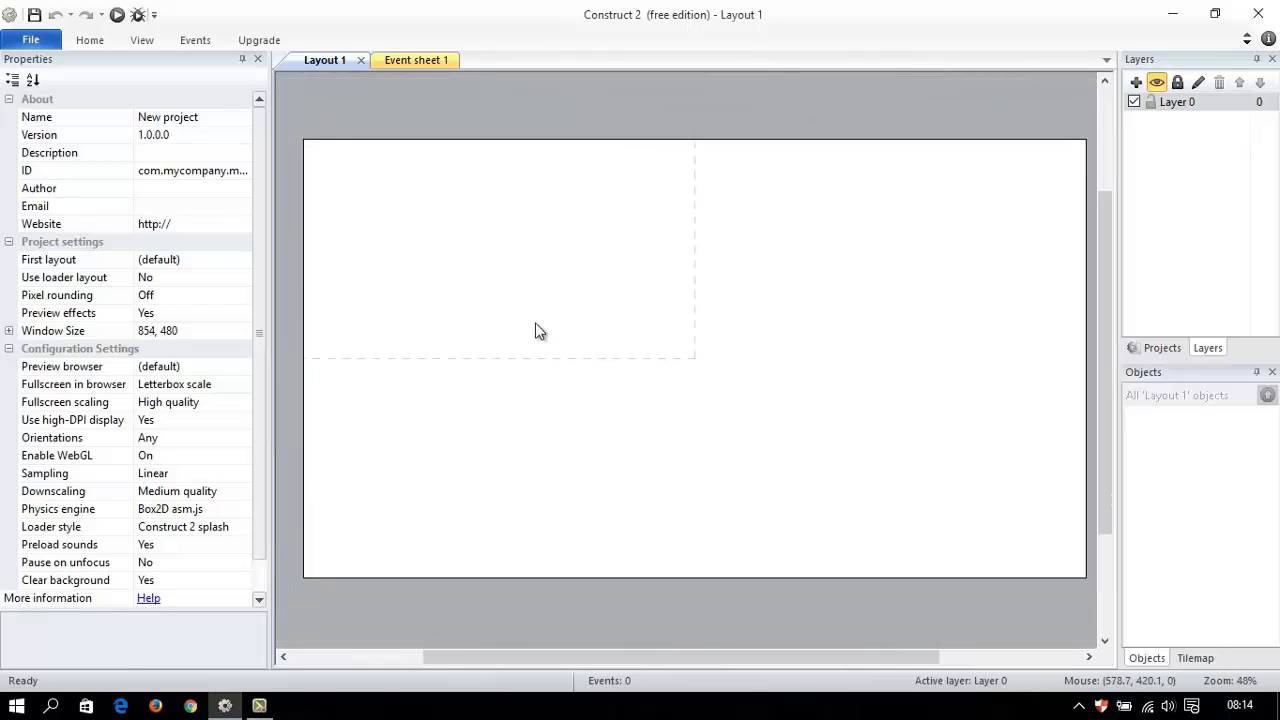
ctrl+scroll(535, 331, up, 1)
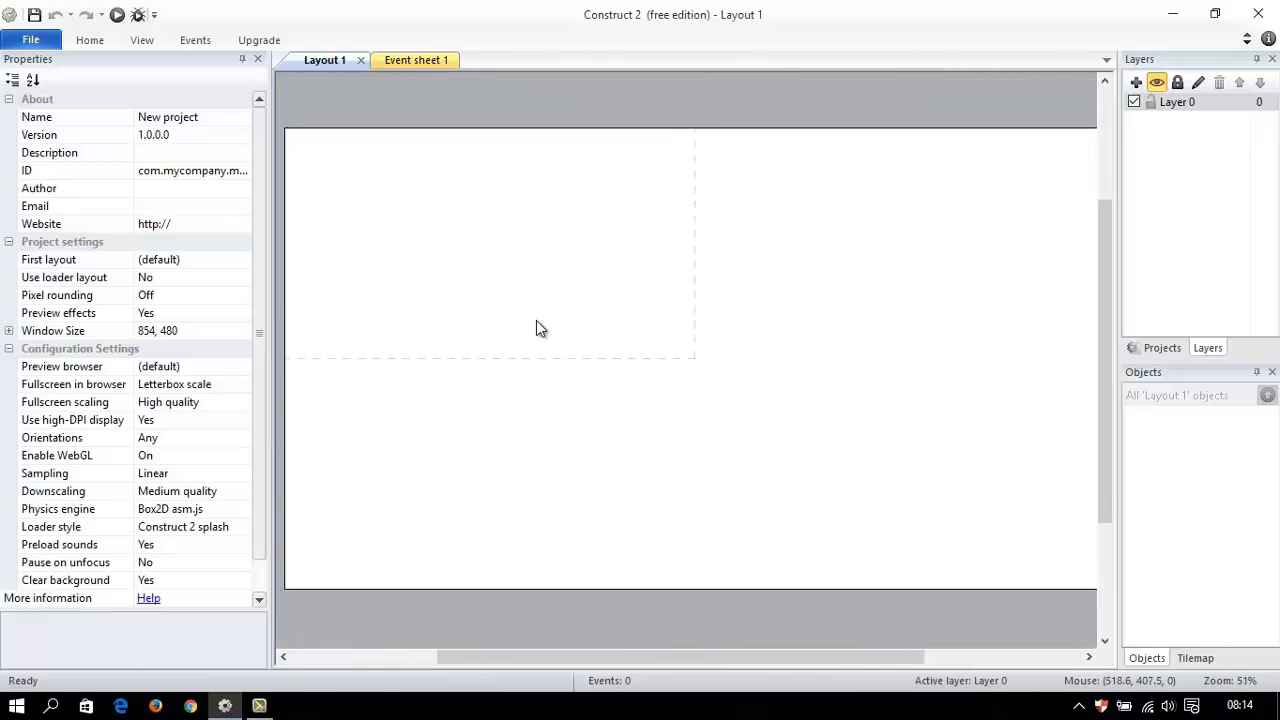
ctrl+scroll(505, 311, up, 2)
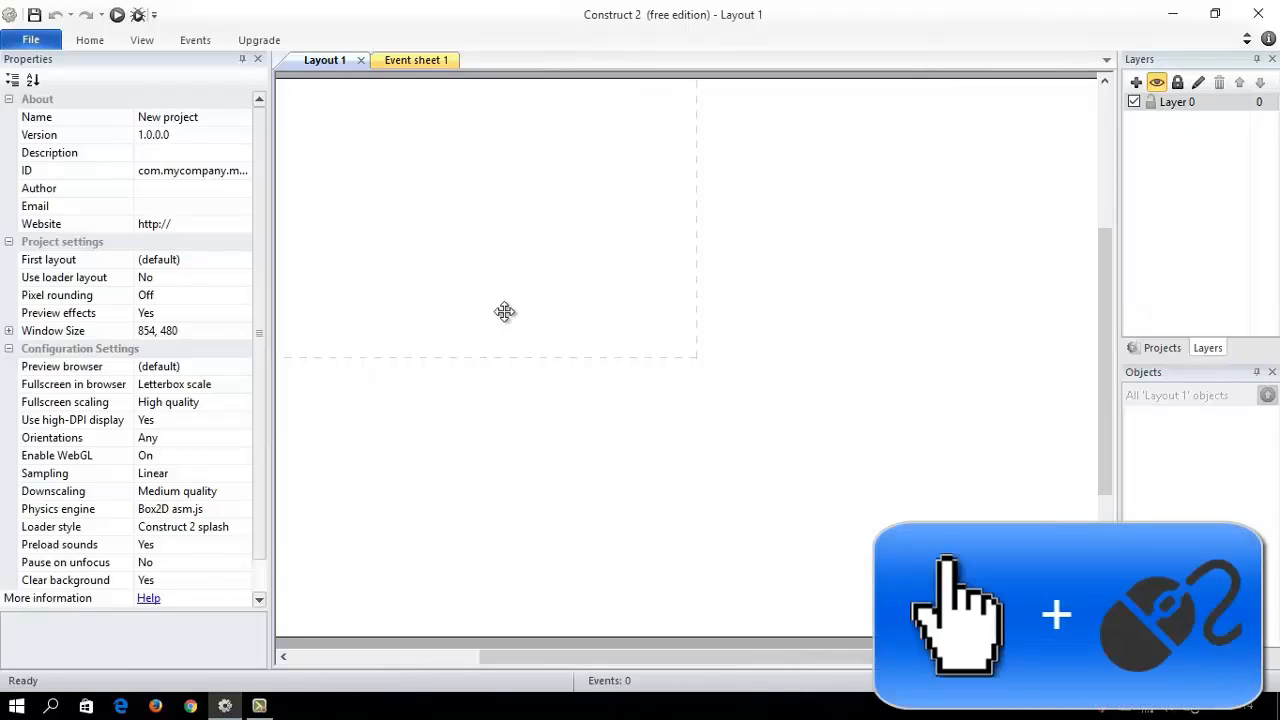
middle_drag(504, 312, 629, 364)
middle_drag(457, 222, 451, 182)
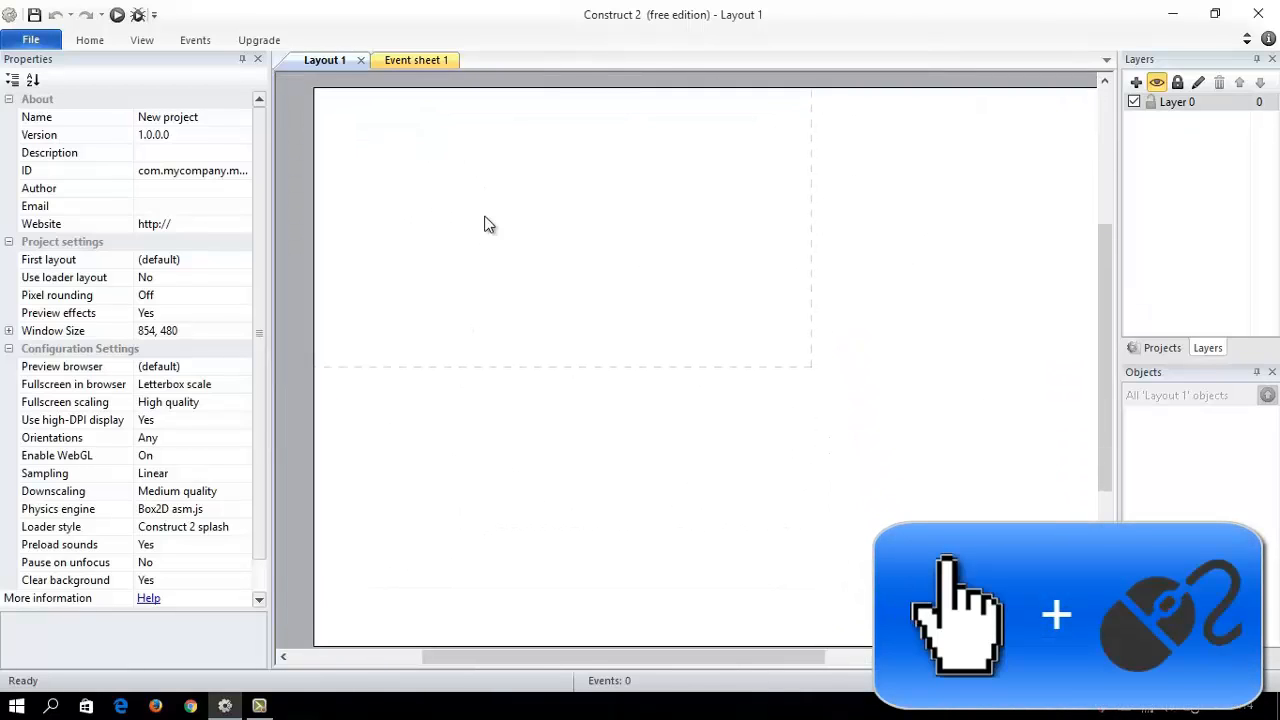
middle_drag(560, 300, 402, 228)
middle_drag(686, 303, 796, 382)
middle_drag(556, 366, 758, 306)
middle_drag(620, 406, 556, 375)
ctrl+scroll(645, 371, down, 1)
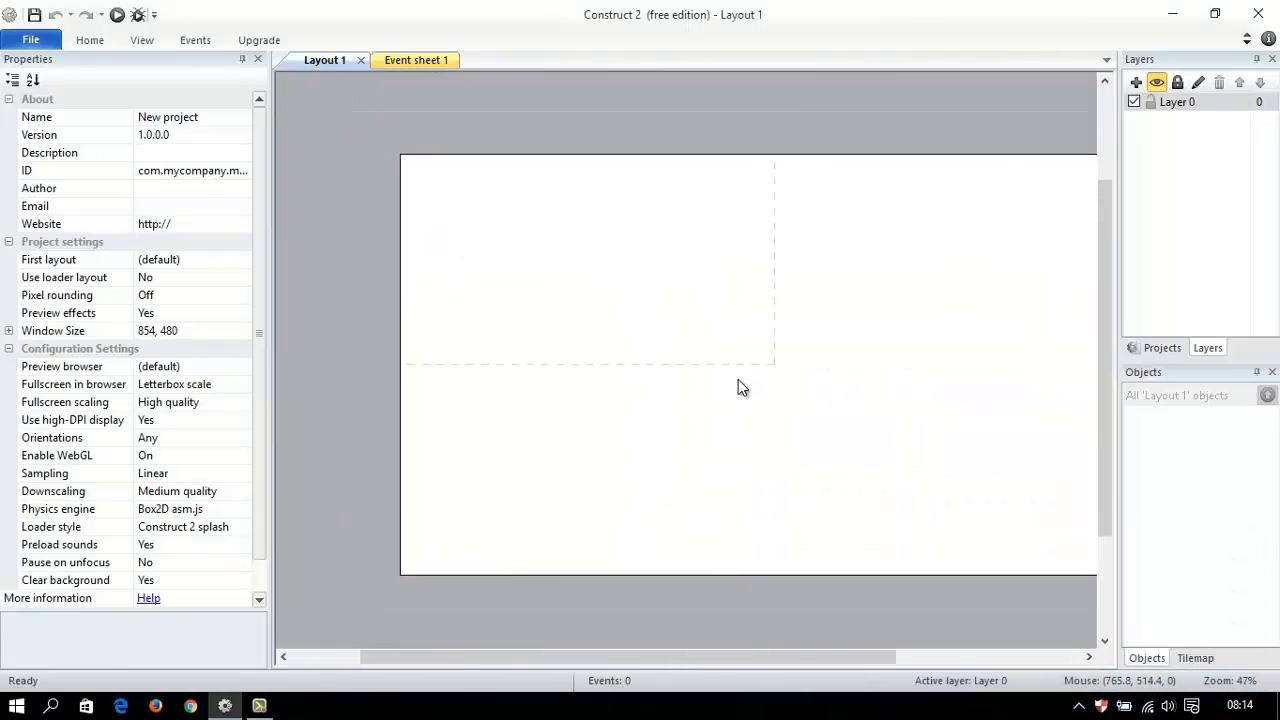
middle_drag(738, 380, 642, 387)
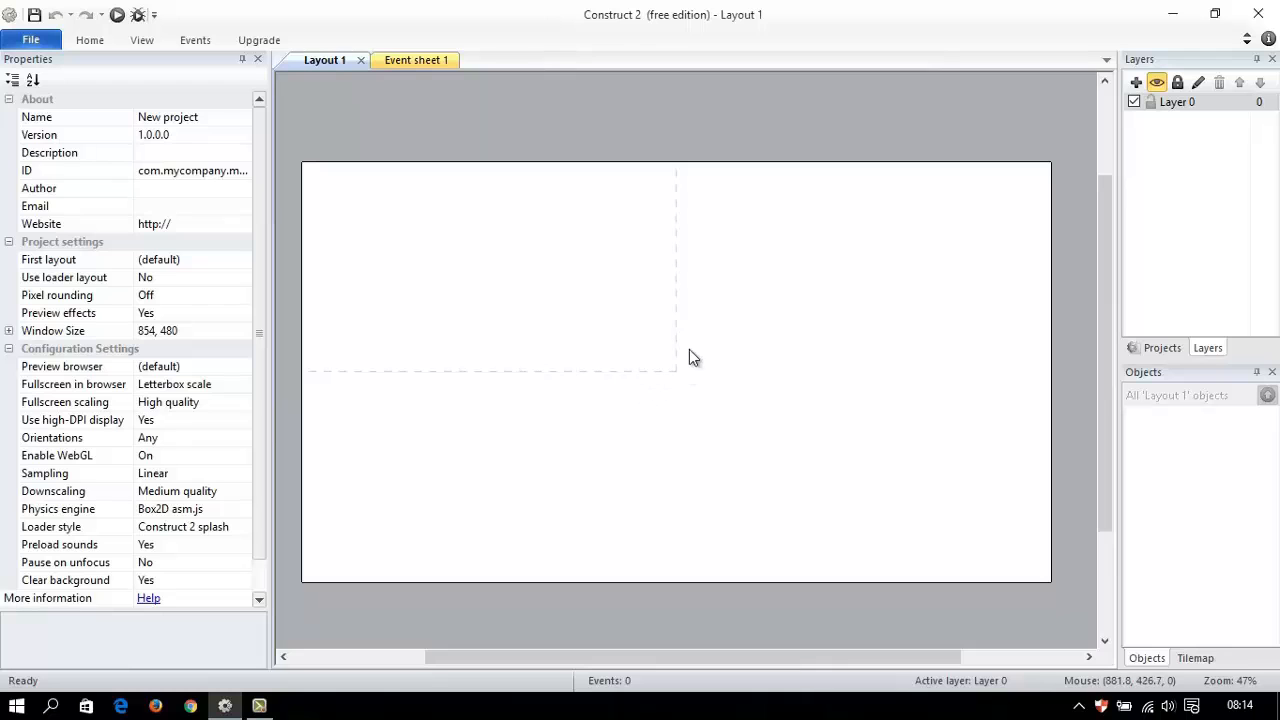
ctrl+scroll(689, 358, up, 4)
ctrl+scroll(686, 357, down, 8)
ctrl+scroll(680, 368, up, 4)
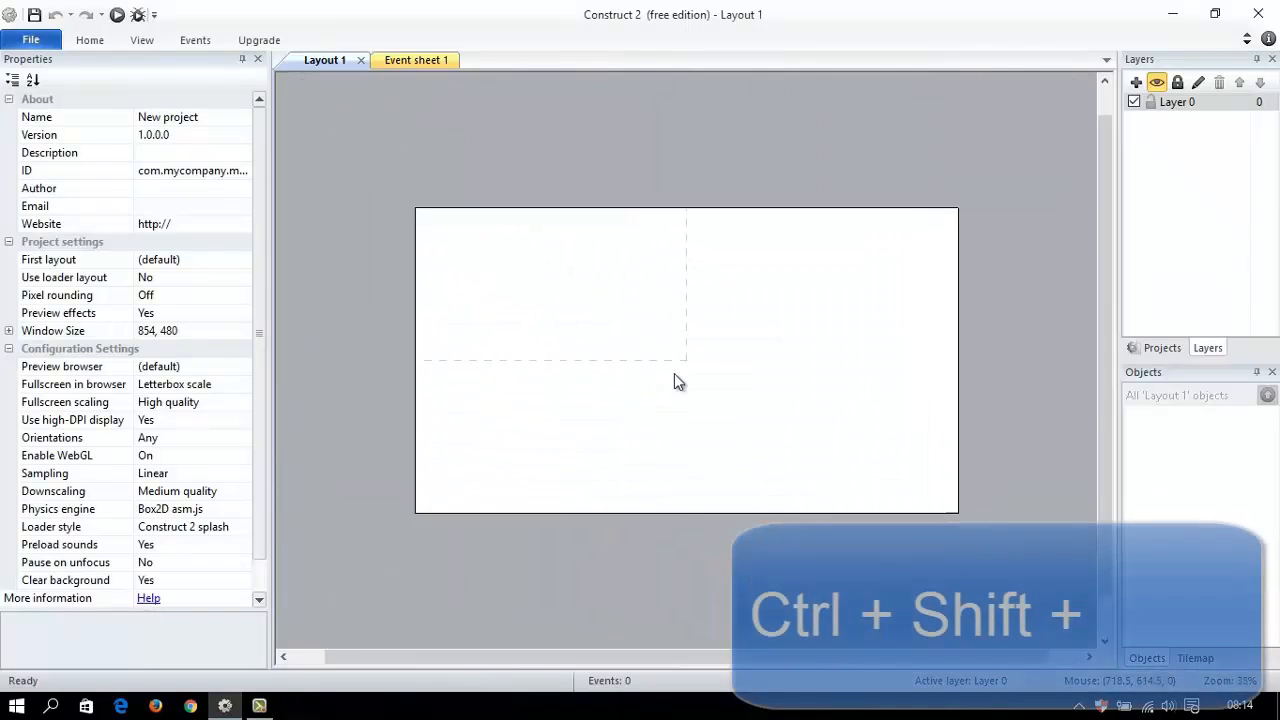
ctrl+shift+scroll(674, 373, up, 3)
ctrl+shift+scroll(674, 374, down, 4)
ctrl+shift+scroll(674, 374, up, 3)
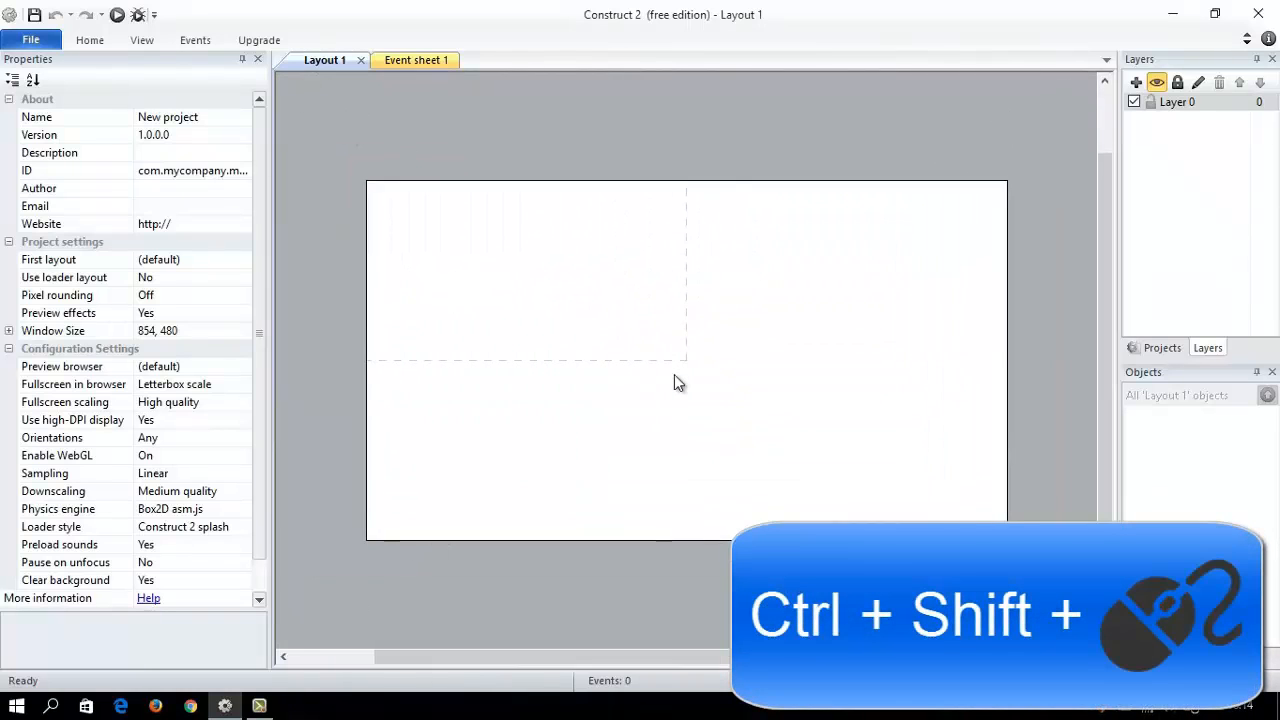
ctrl+shift+scroll(674, 374, down, 3)
ctrl+shift+scroll(674, 374, up, 3)
middle_drag(413, 254, 457, 251)
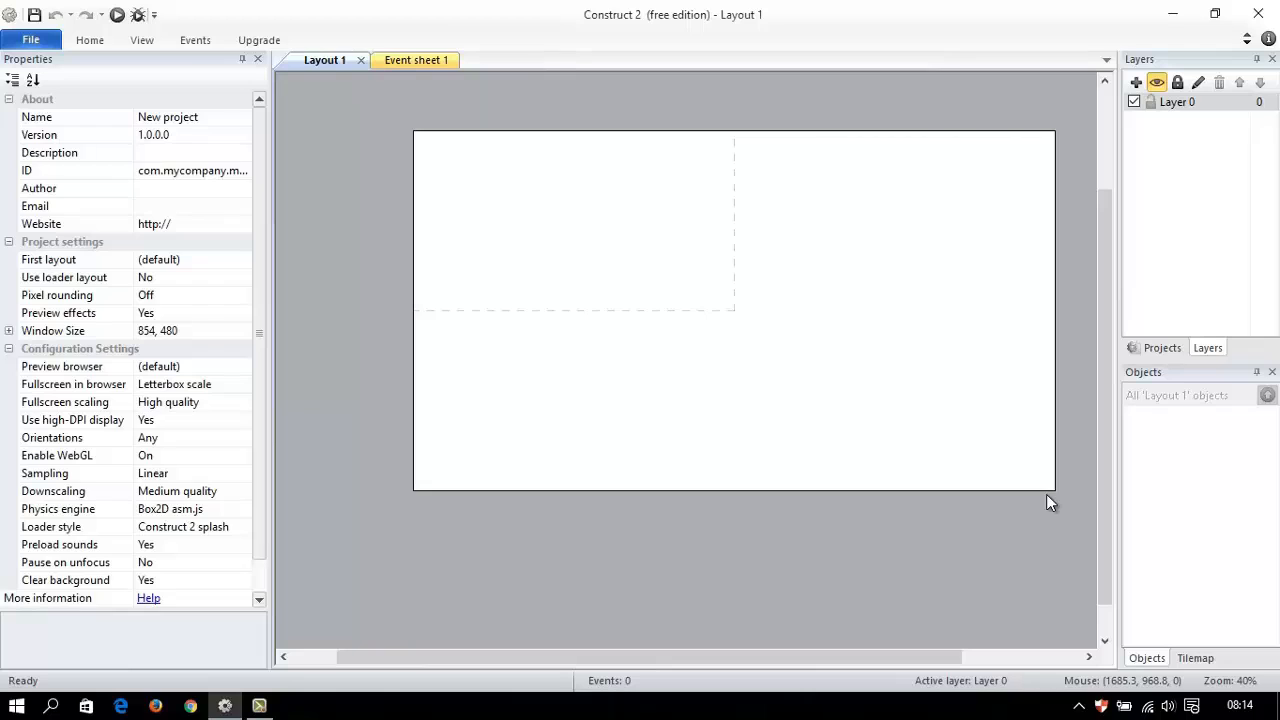
ctrl+scroll(591, 283, up, 2)
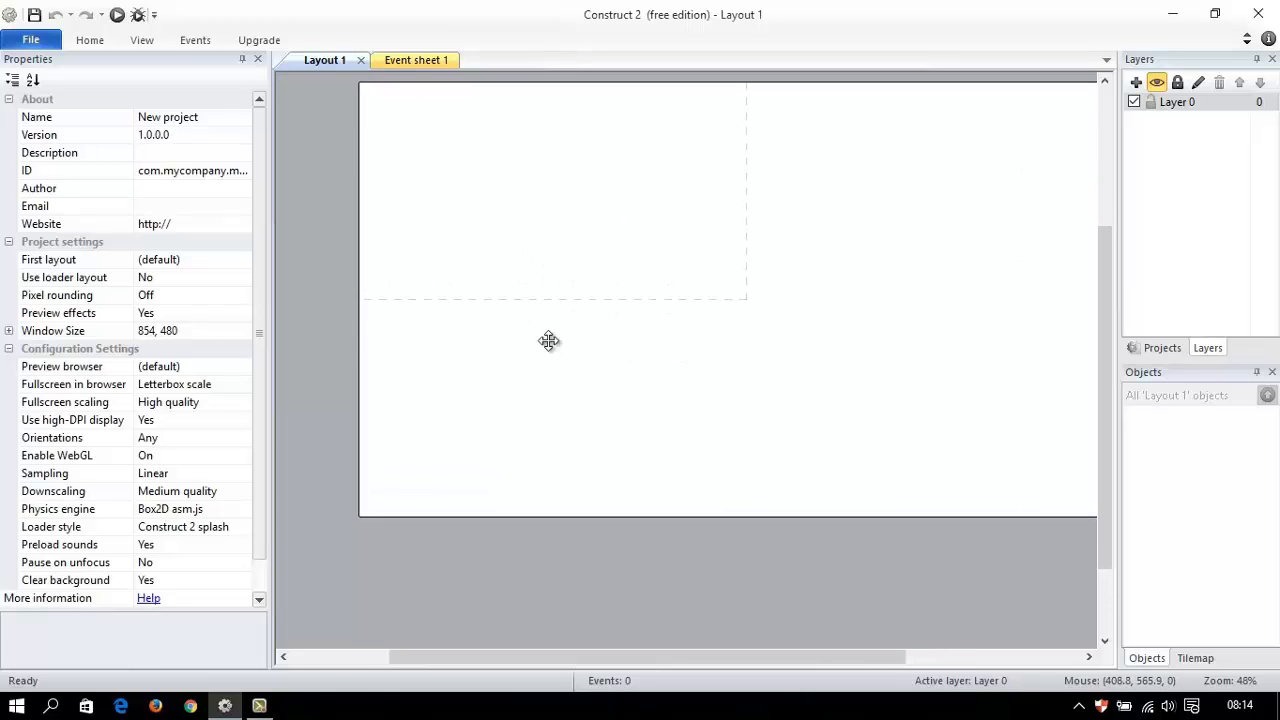
middle_drag(548, 341, 590, 415)
ctrl+scroll(474, 397, up, 2)
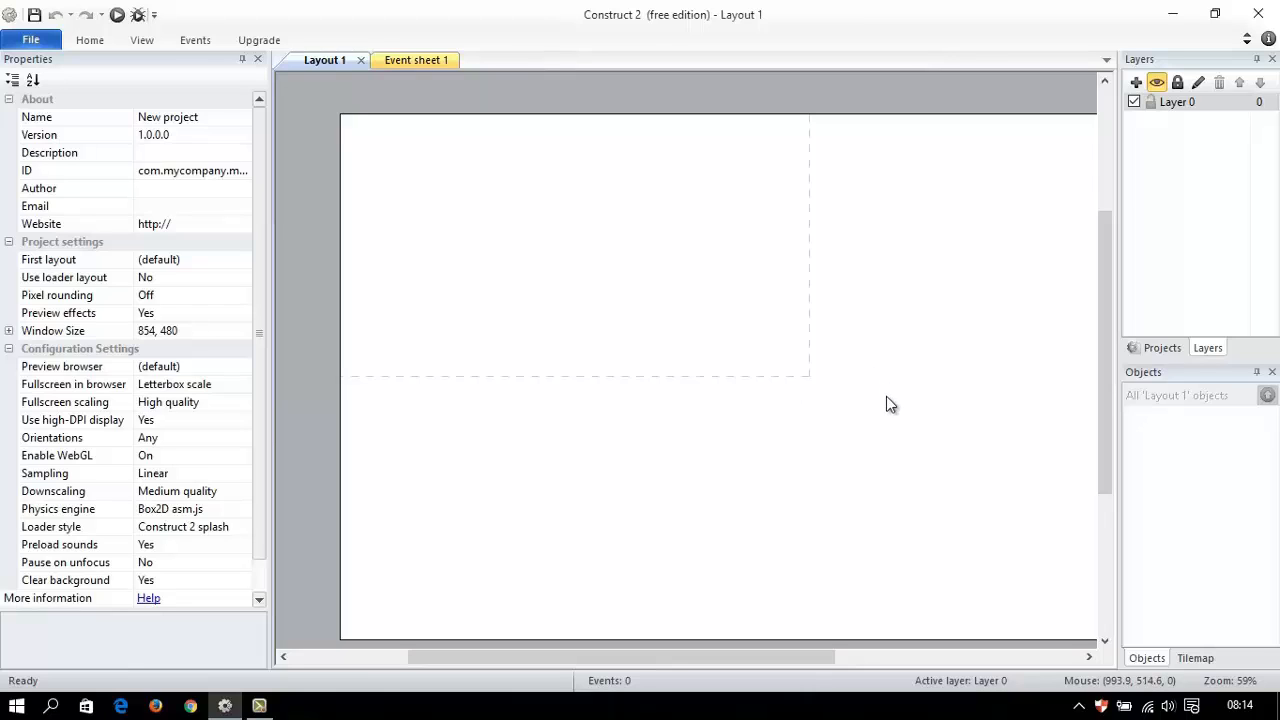
ctrl+scroll(886, 397, down, 2)
middle_drag(886, 403, 791, 380)
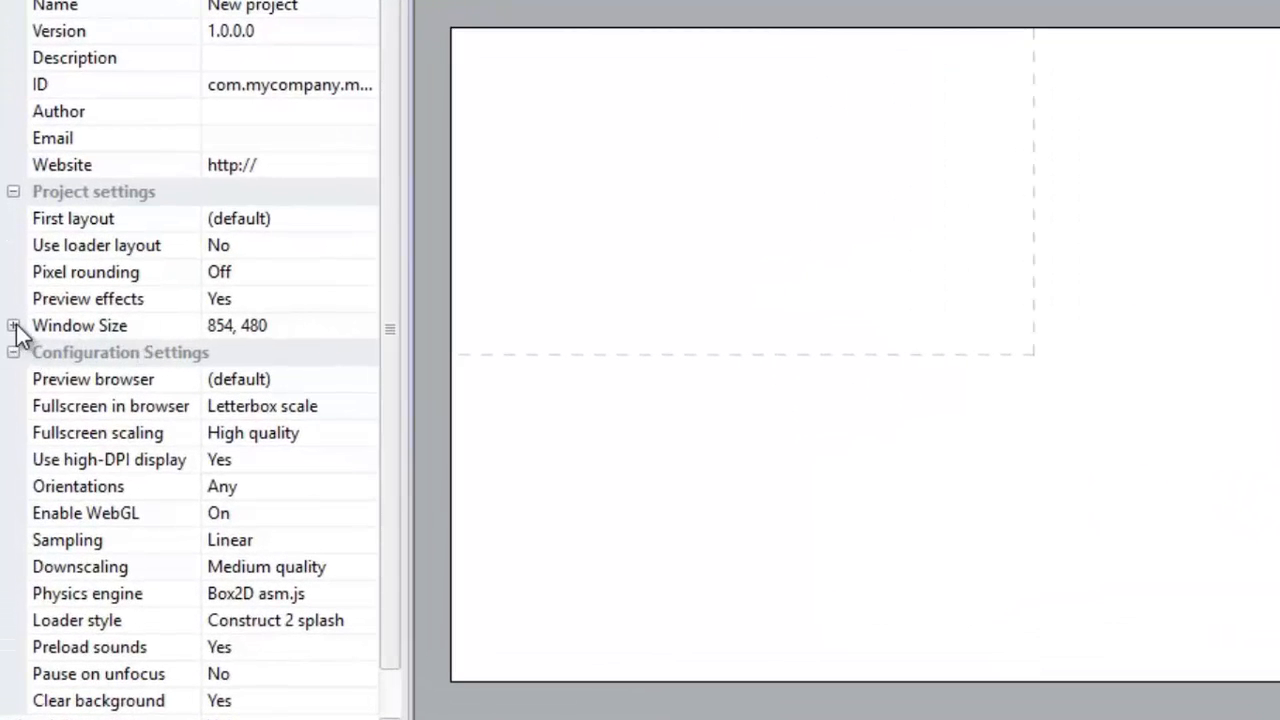
Step: Set the project's window size to 800 wide and 600 high
click(13, 325)
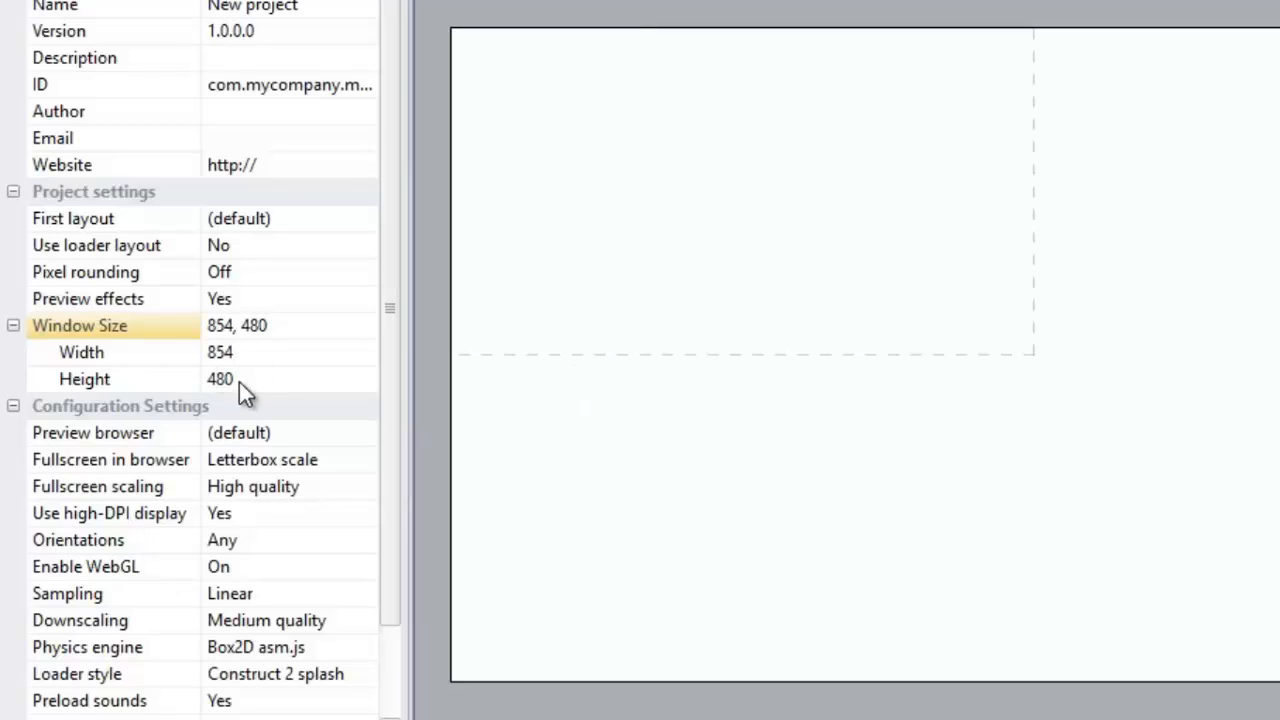
click(241, 352)
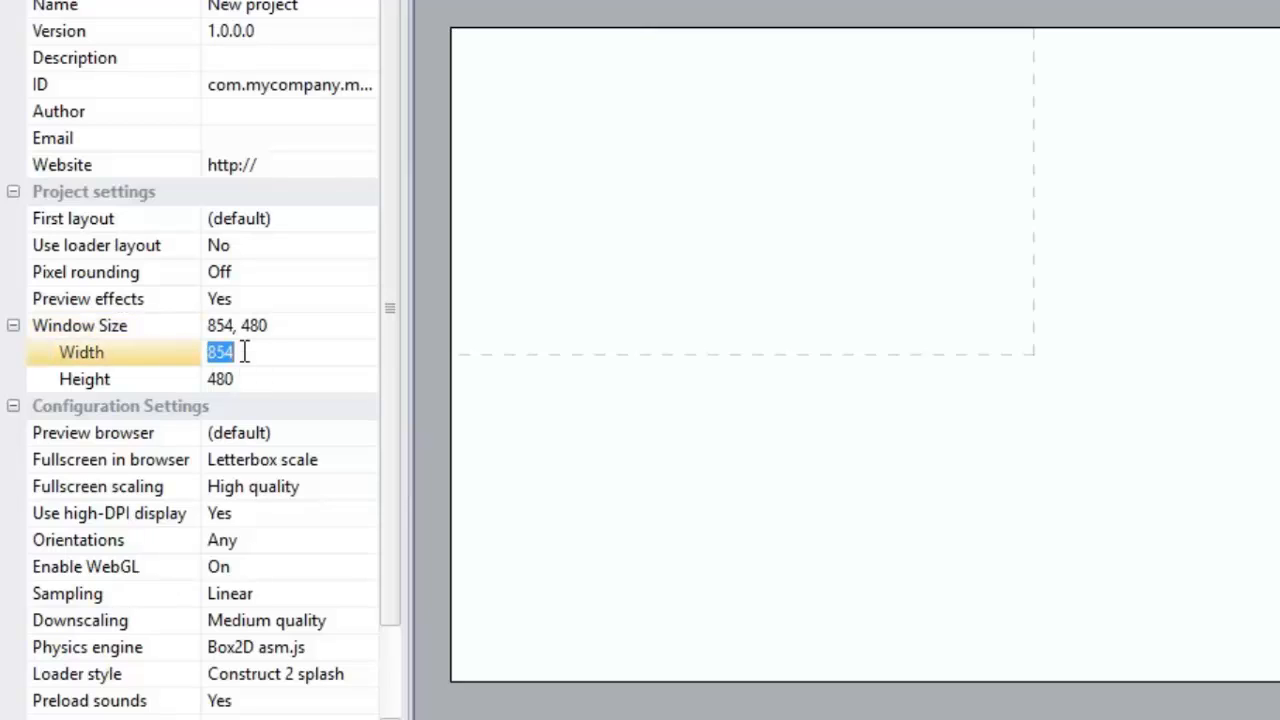
text(800)
key(Tab)
text(600)
key(Return)
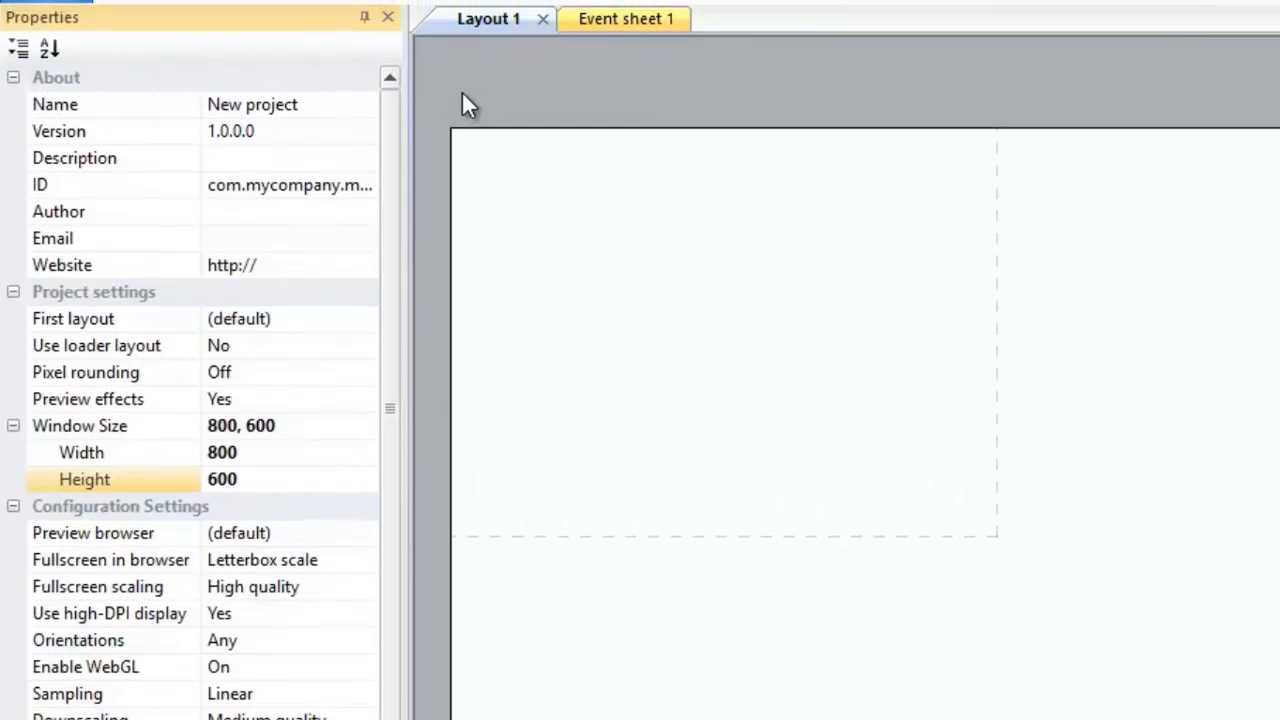
Step: Set Layout 1's layout size to 2400 wide and 1800 high
click(462, 91)
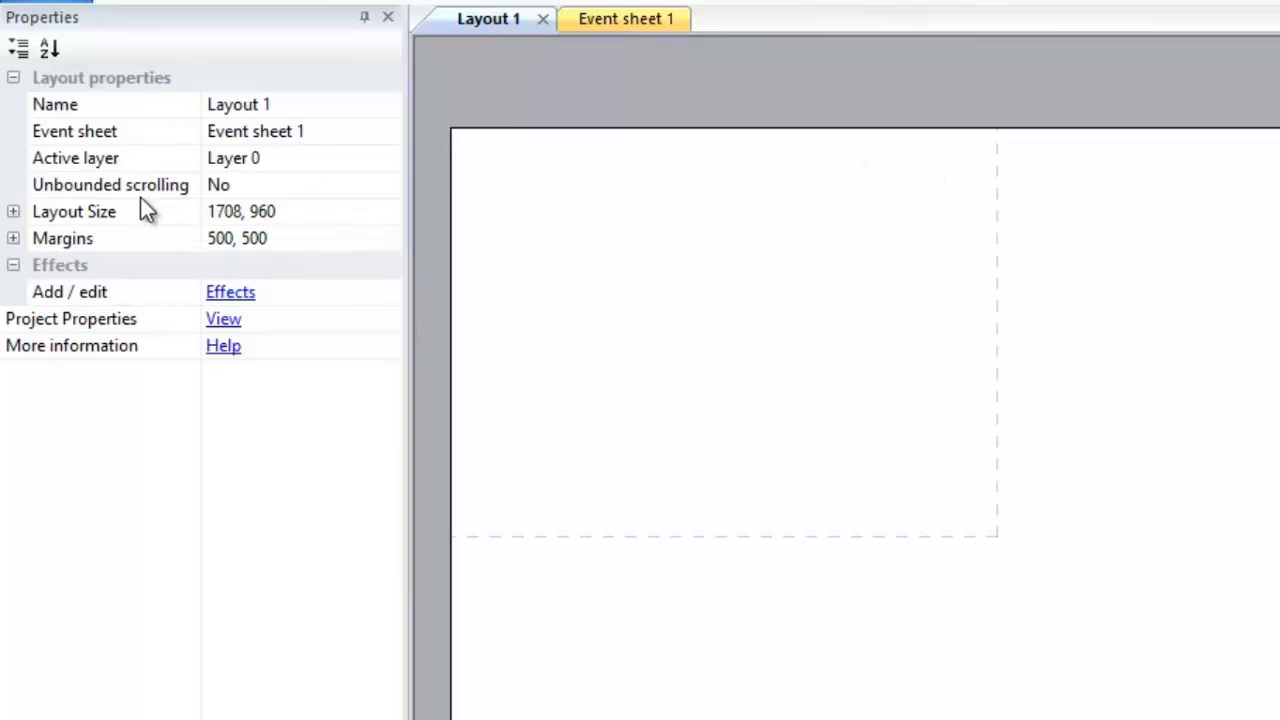
click(13, 212)
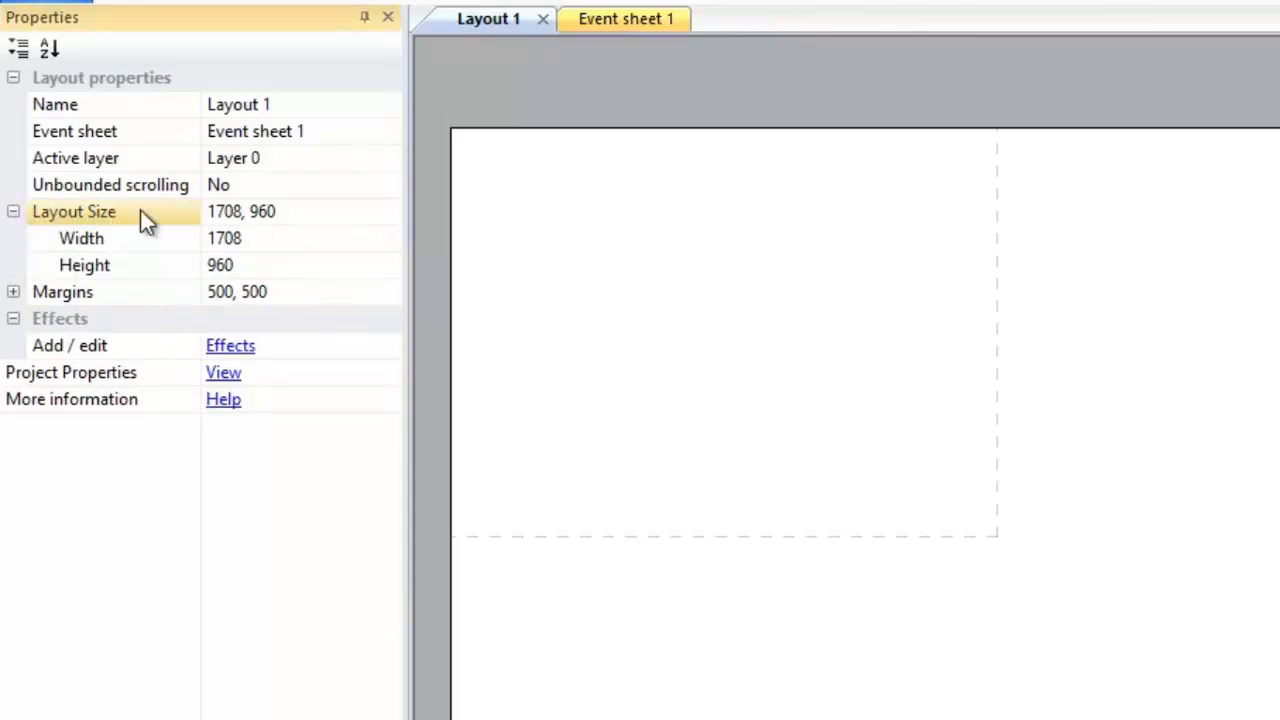
click(280, 238)
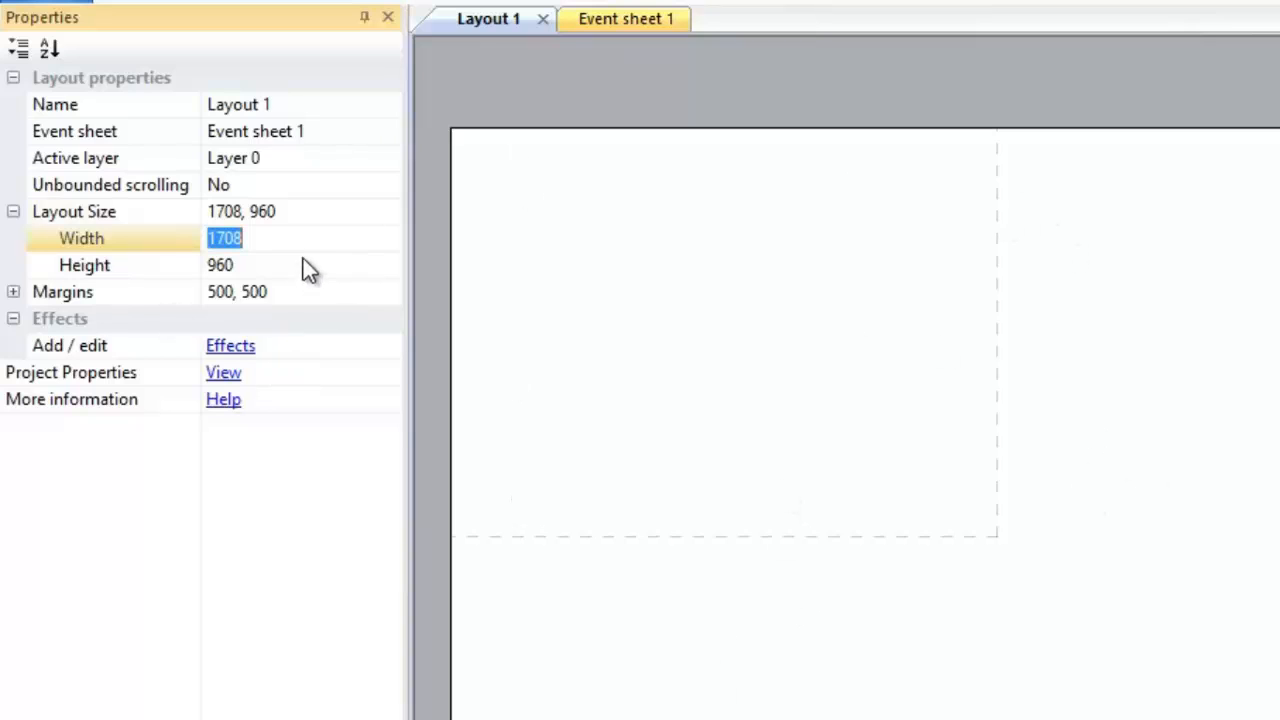
text(2400)
key(Tab)
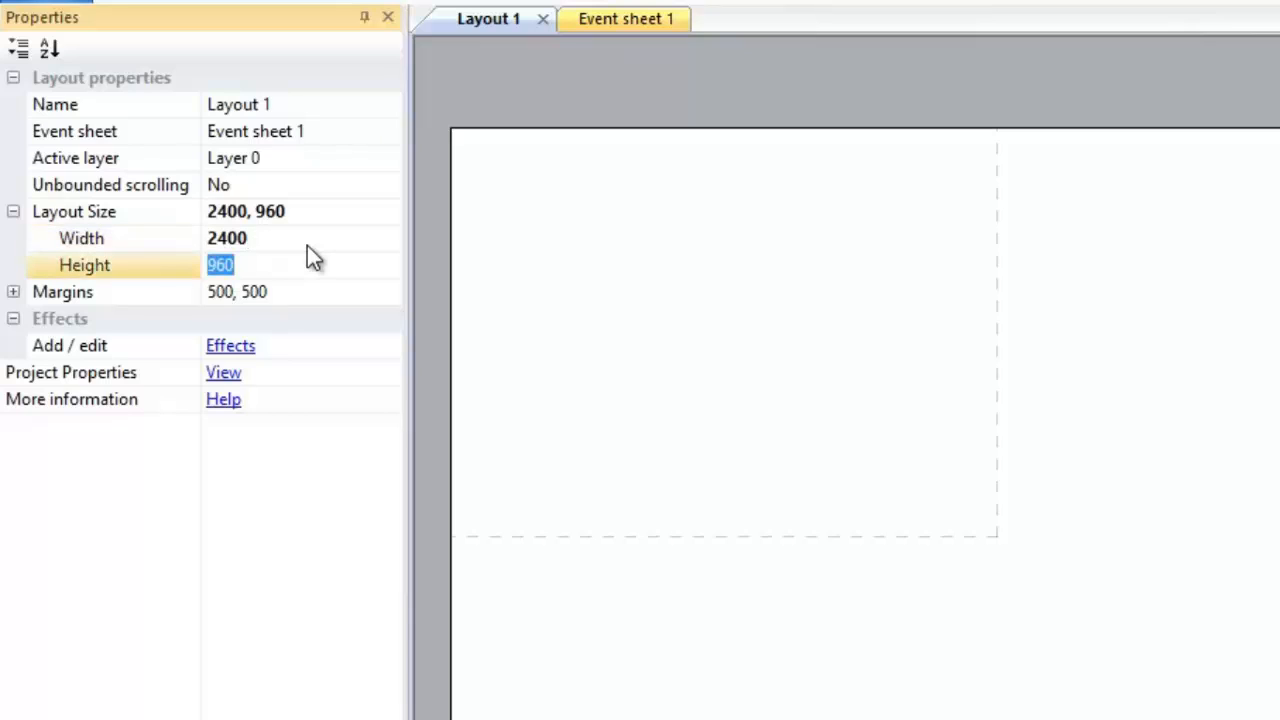
text(1800)
key(Return)
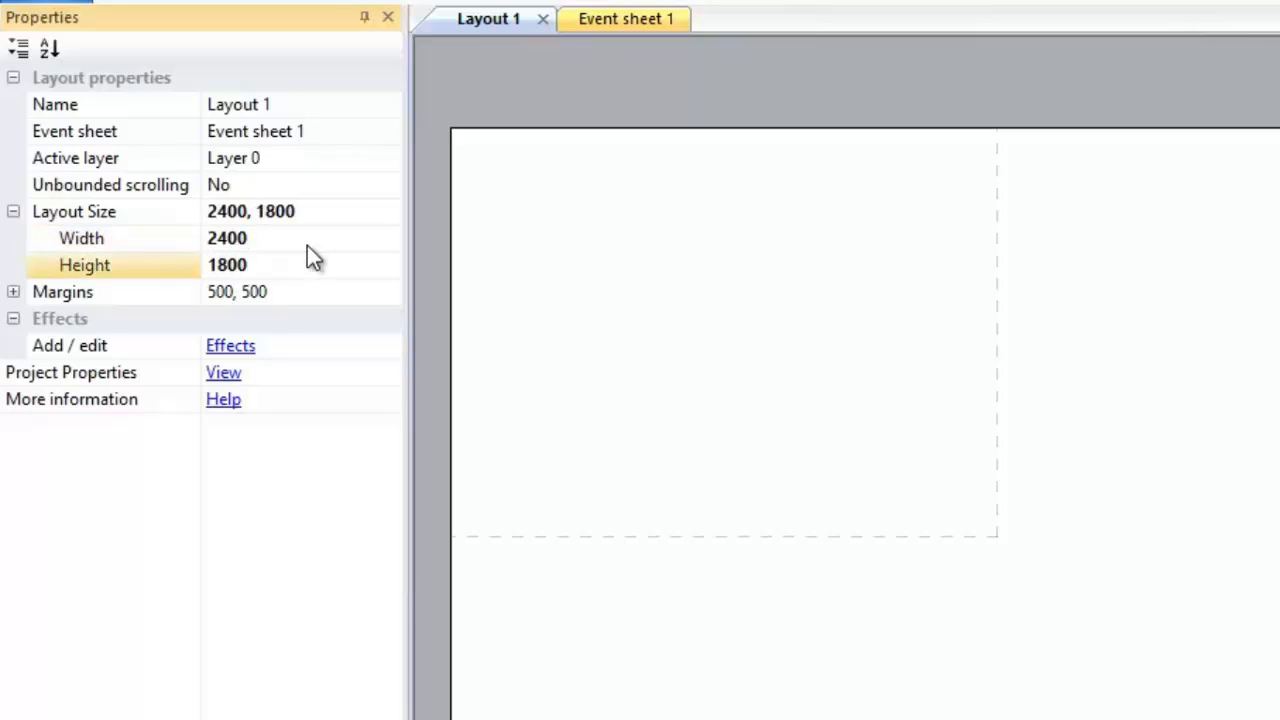
Step: Open the project properties and name the project Cave Survivor
ctrl+scroll(531, 401, down, 1)
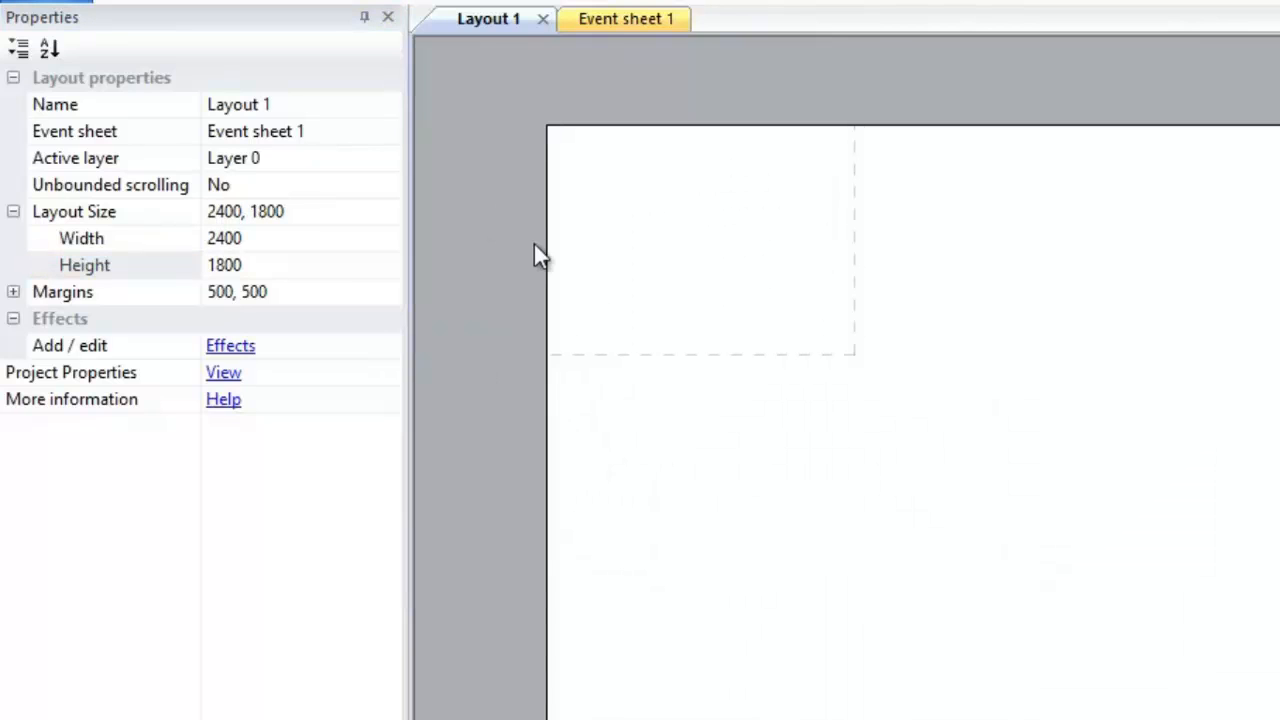
ctrl+scroll(578, 281, up, 3)
middle_drag(519, 230, 722, 354)
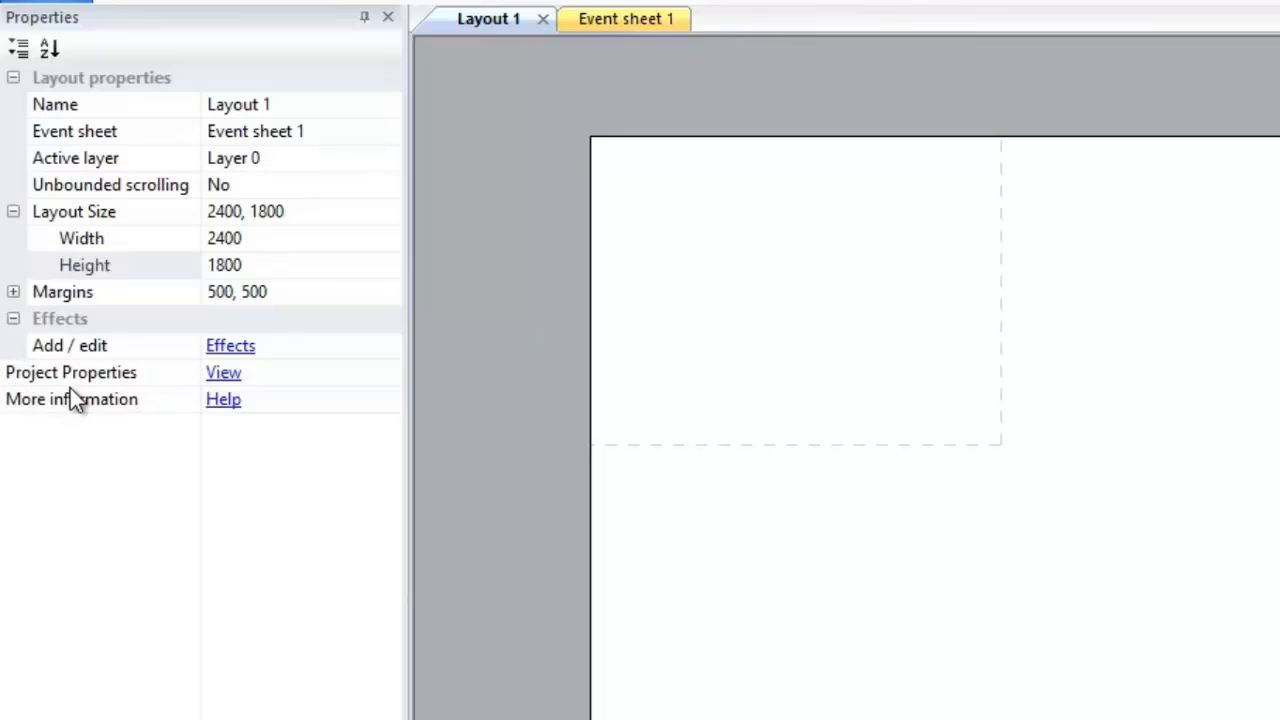
click(223, 374)
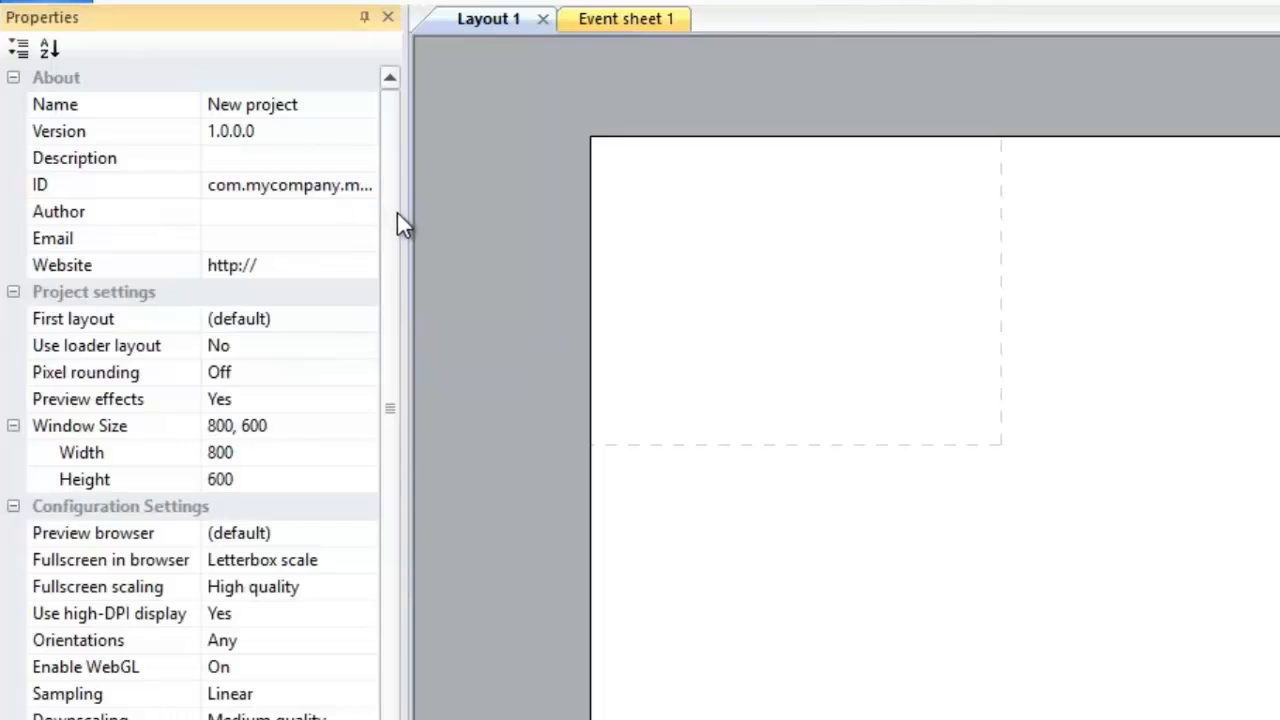
mouse_move(397, 212)
mouse_down()
mouse_move(401, 332)
mouse_move(403, 188)
mouse_up()
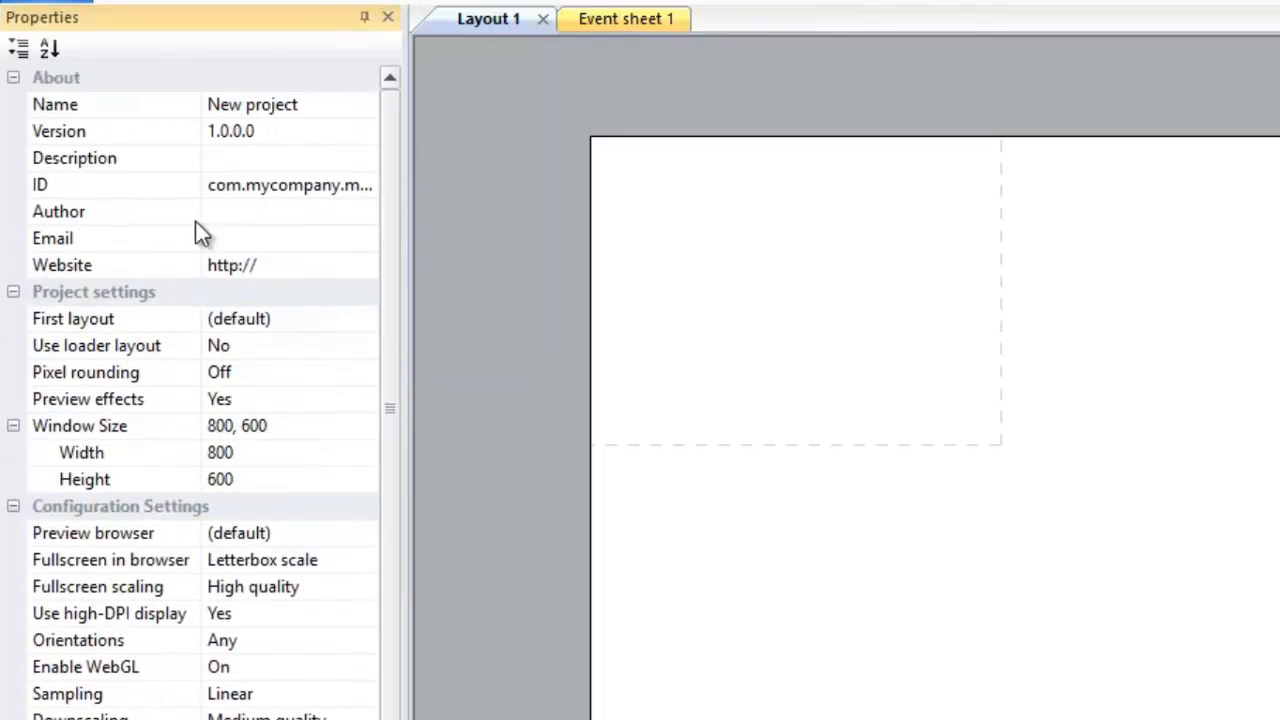
click(324, 105)
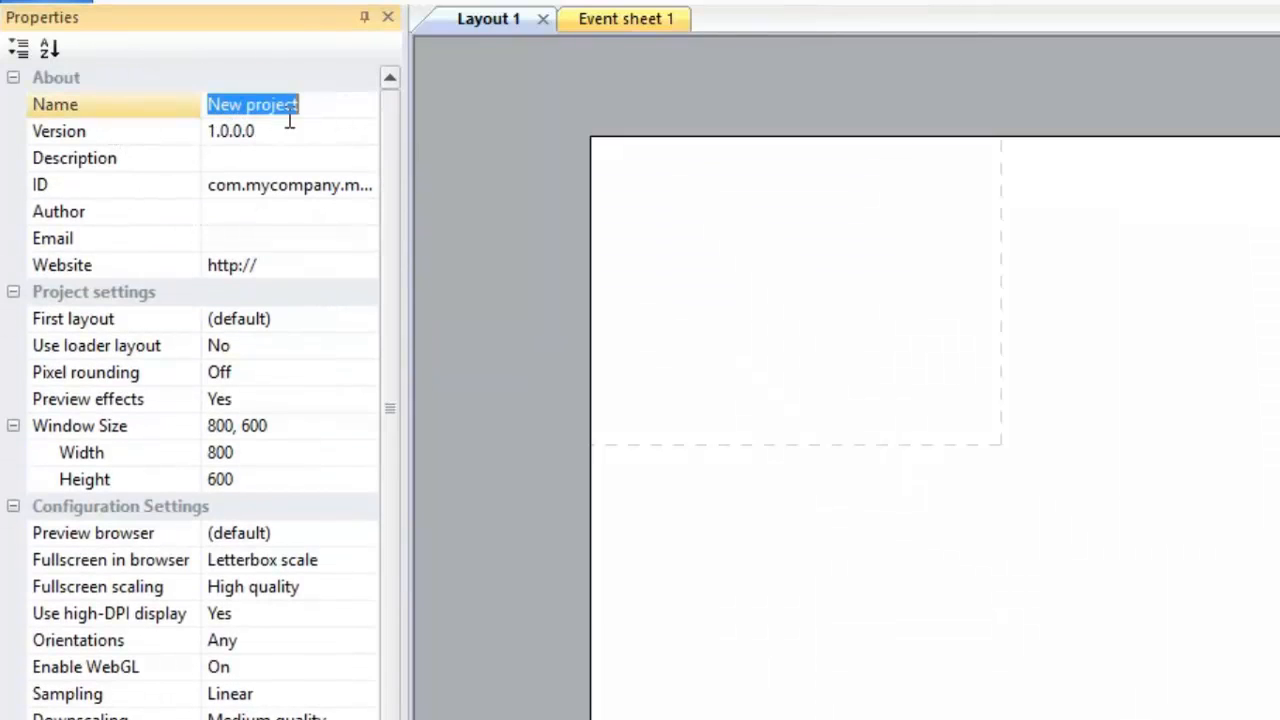
text(C)
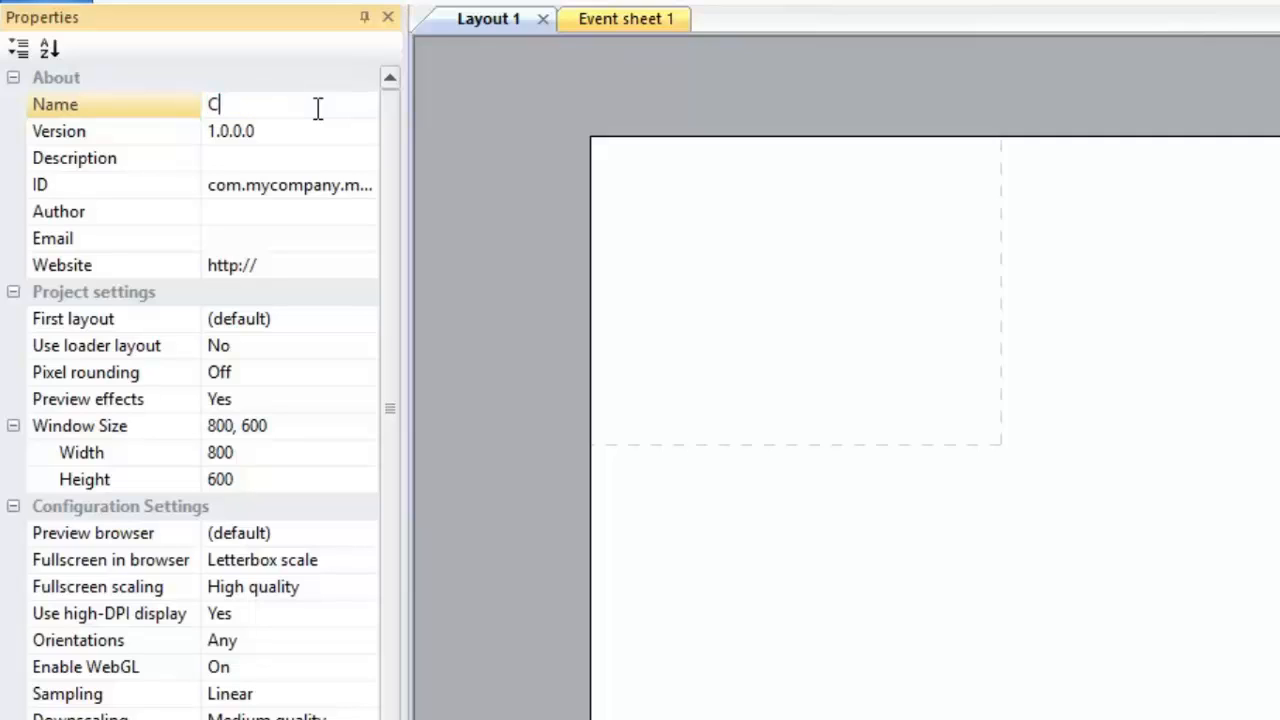
text(ave Survivor)
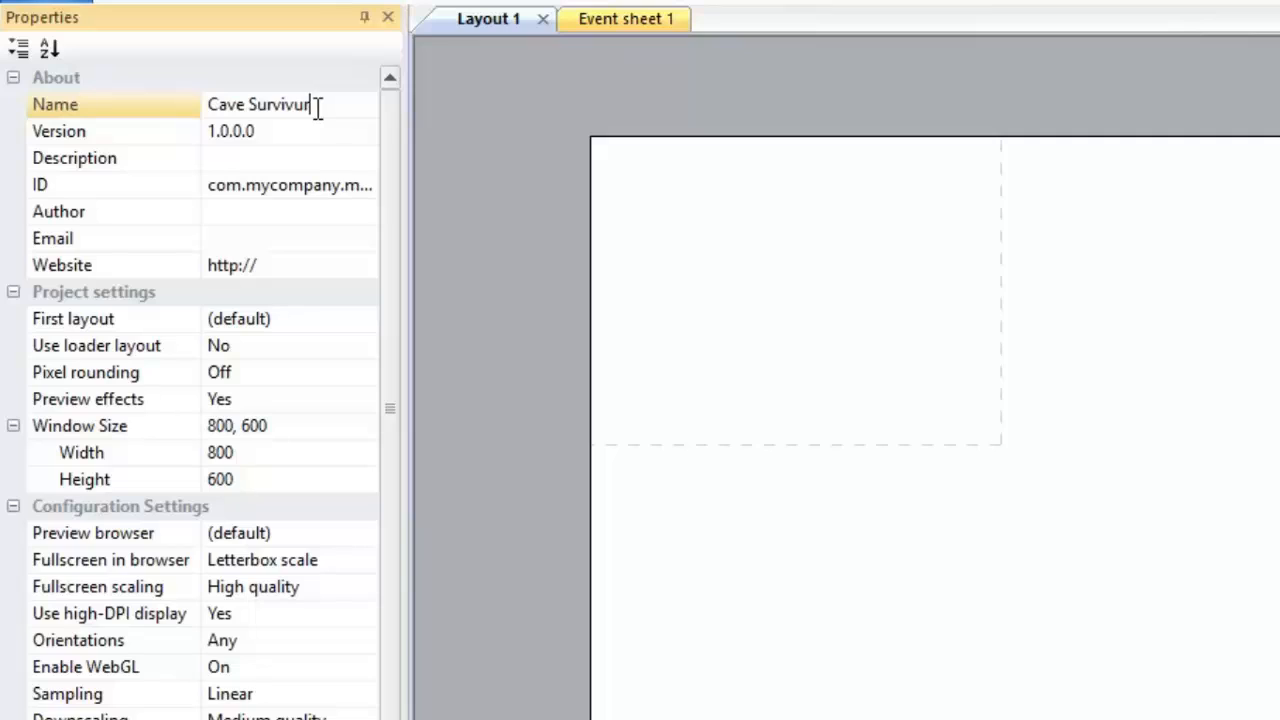
key(BackSpace)
key(BackSpace)
text(or)
click(303, 131)
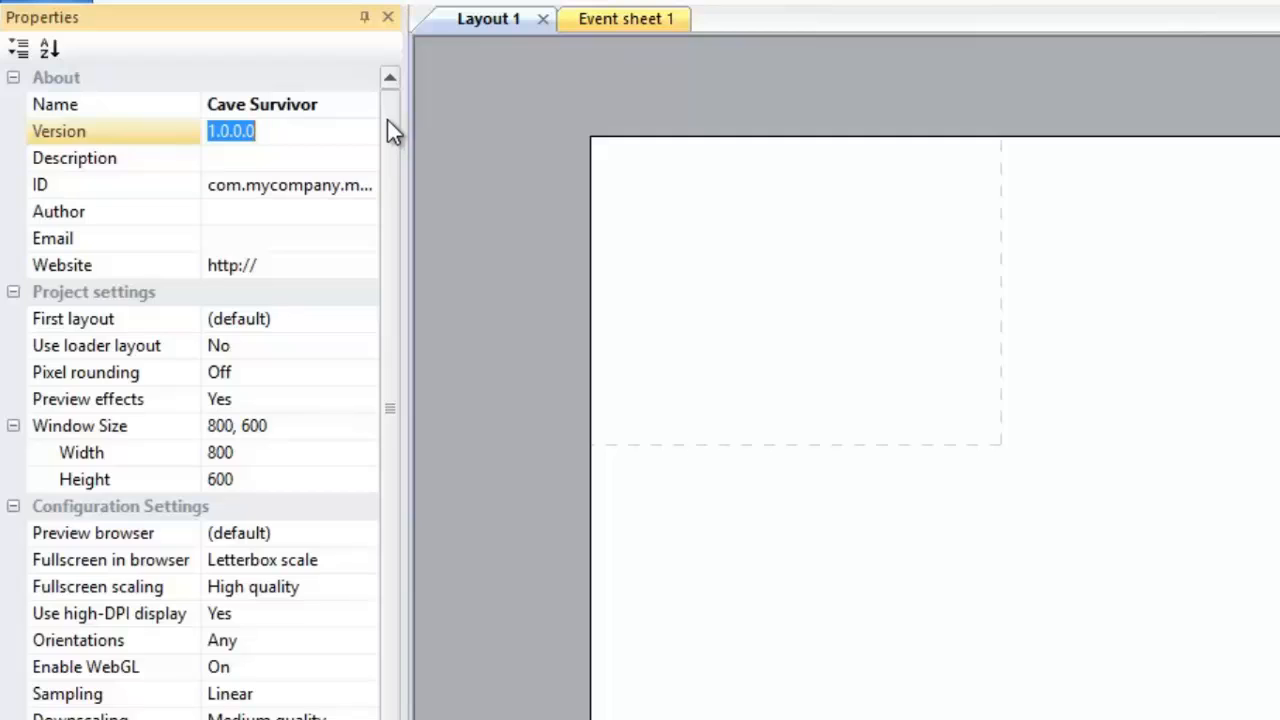
Step: Set the project's Fullscreen in browser option to Off
drag(387, 119, 385, 202)
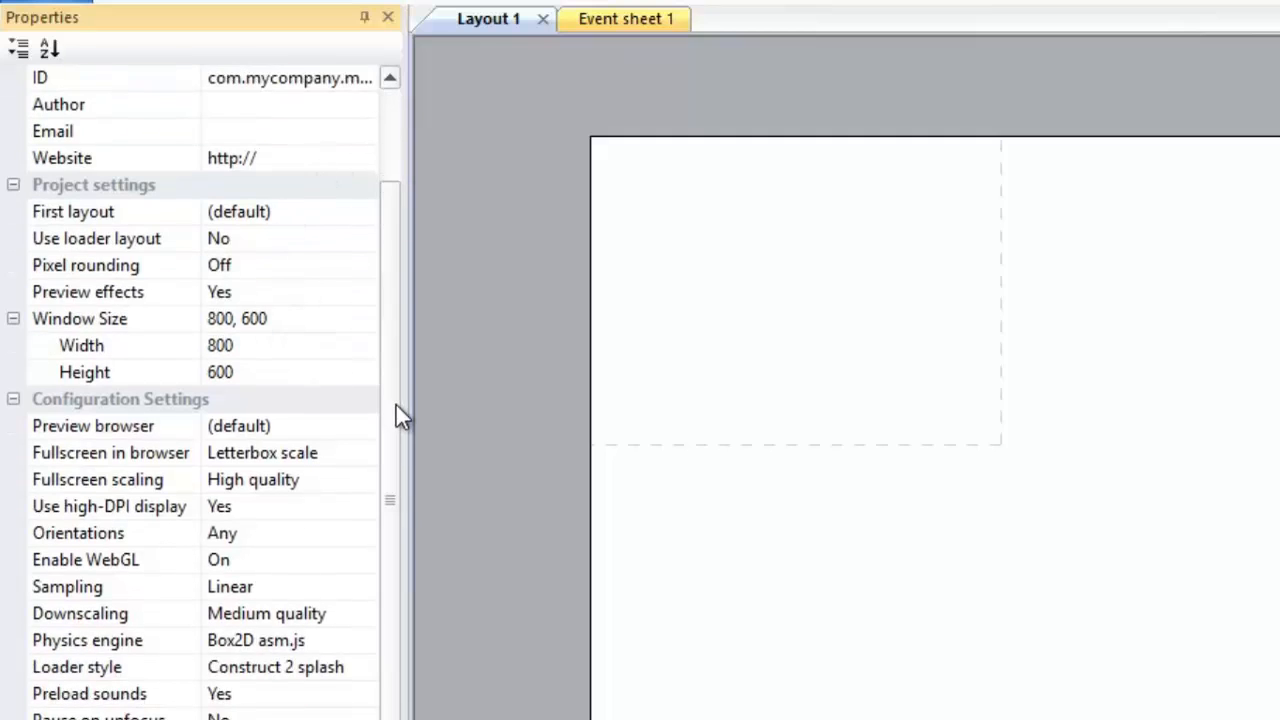
mouse_move(396, 405)
mouse_down()
mouse_move(390, 337)
mouse_move(393, 420)
mouse_up()
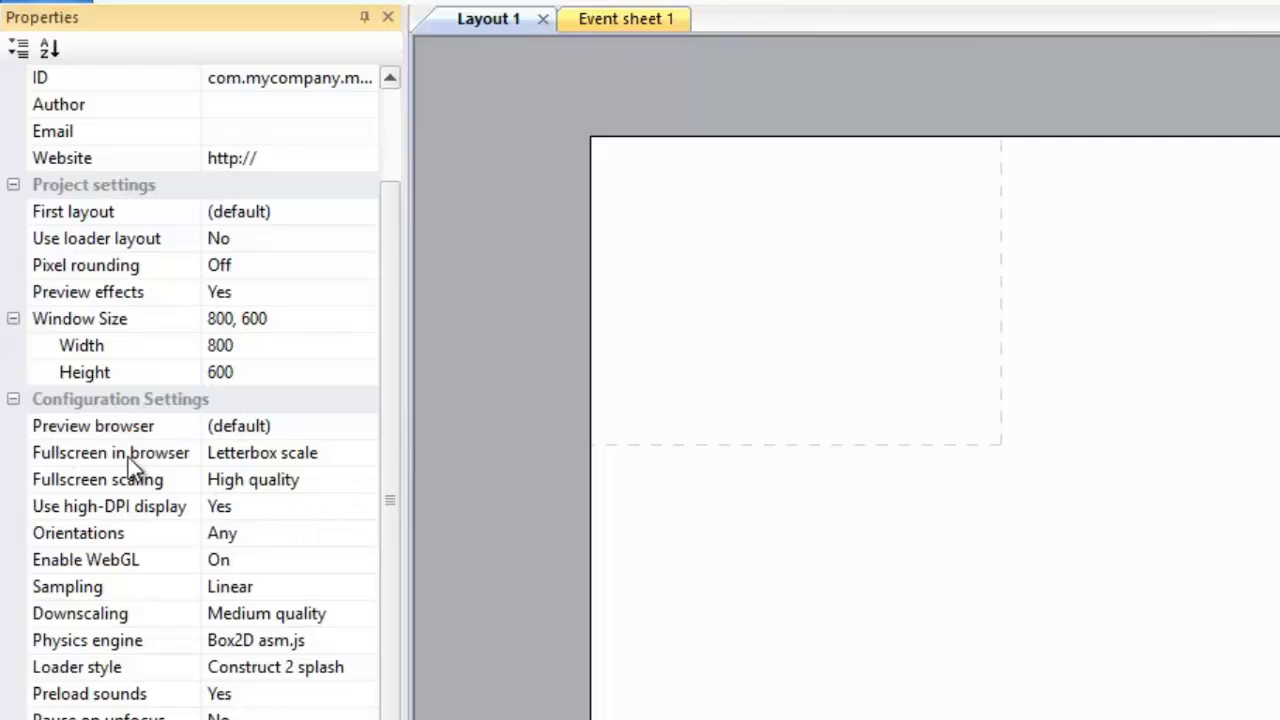
click(294, 456)
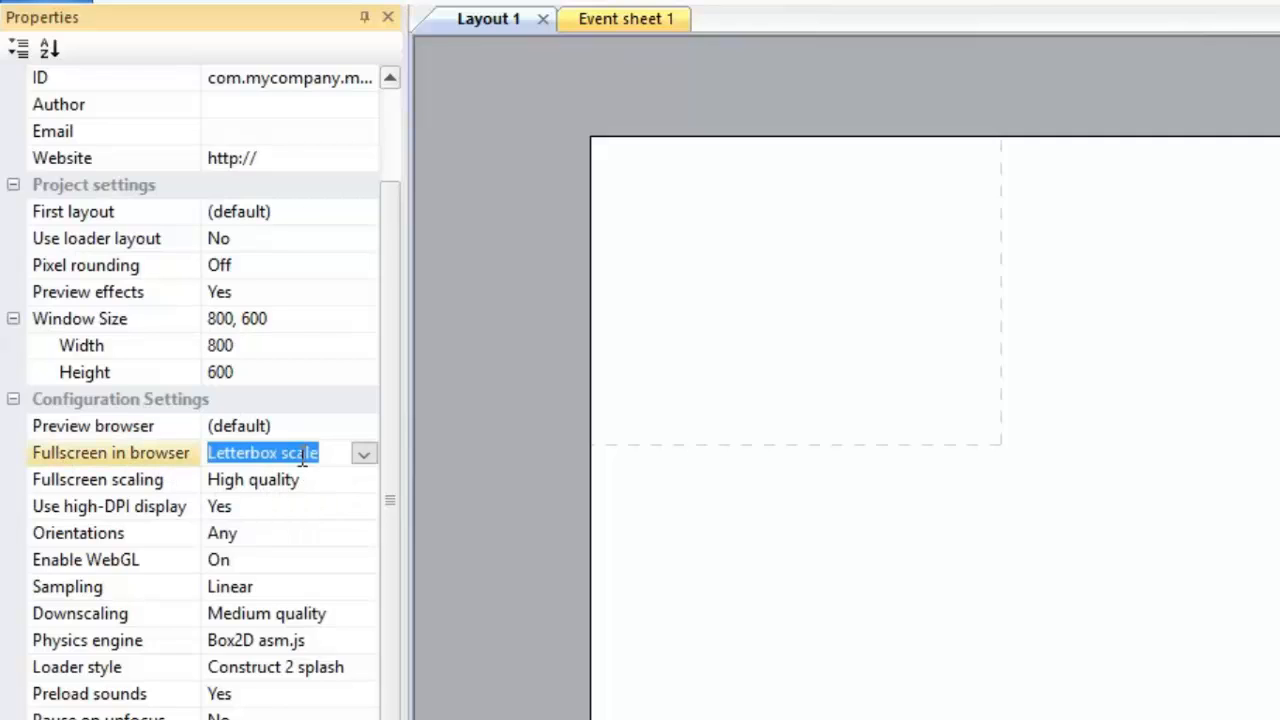
click(365, 457)
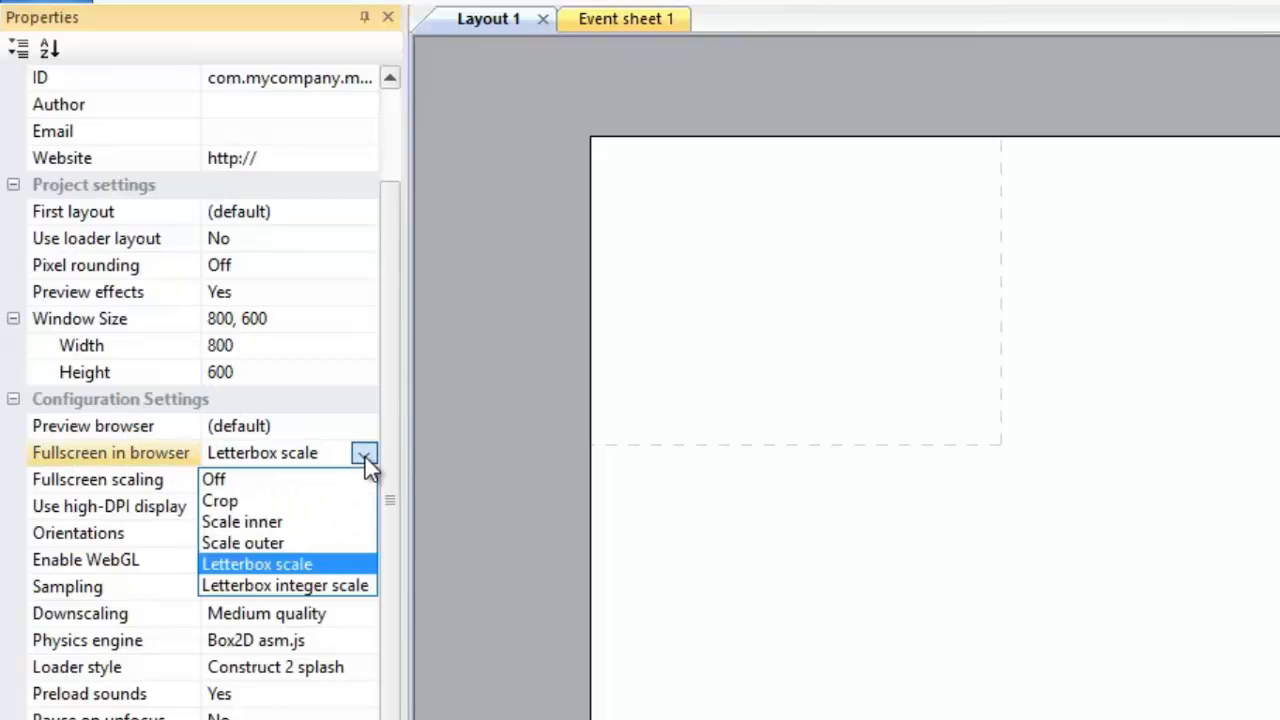
click(220, 477)
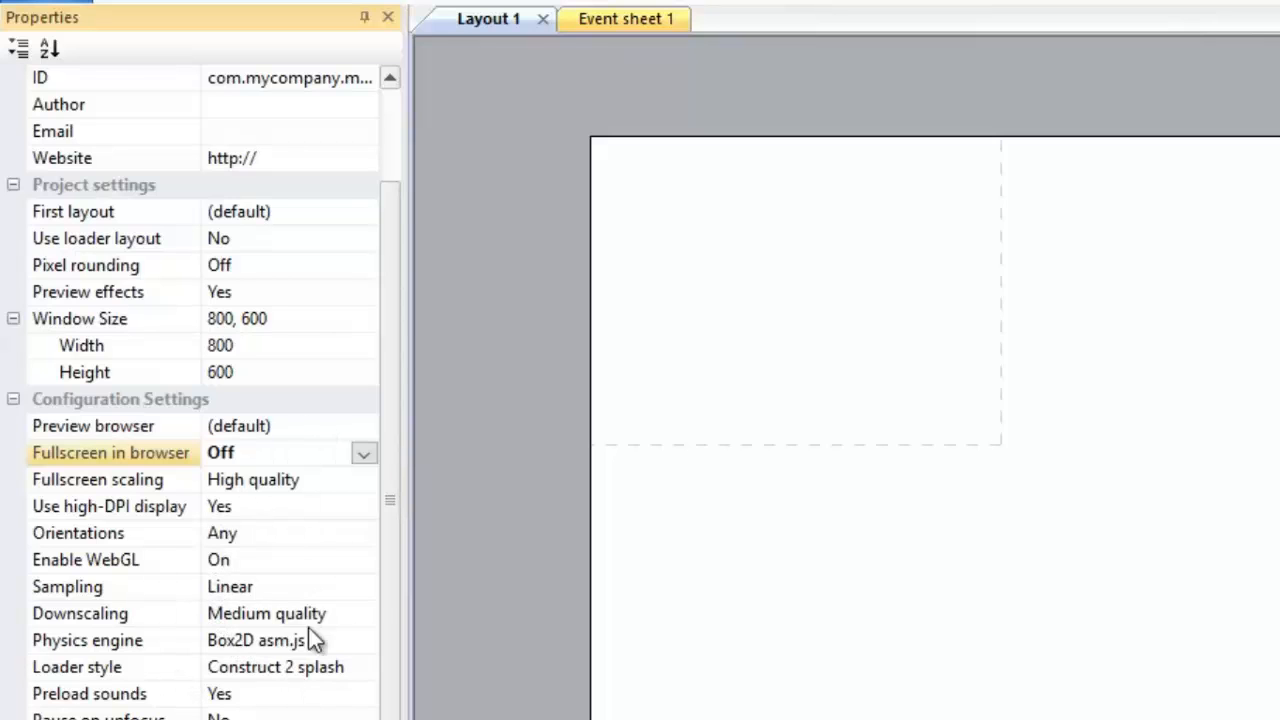
drag(392, 581, 388, 635)
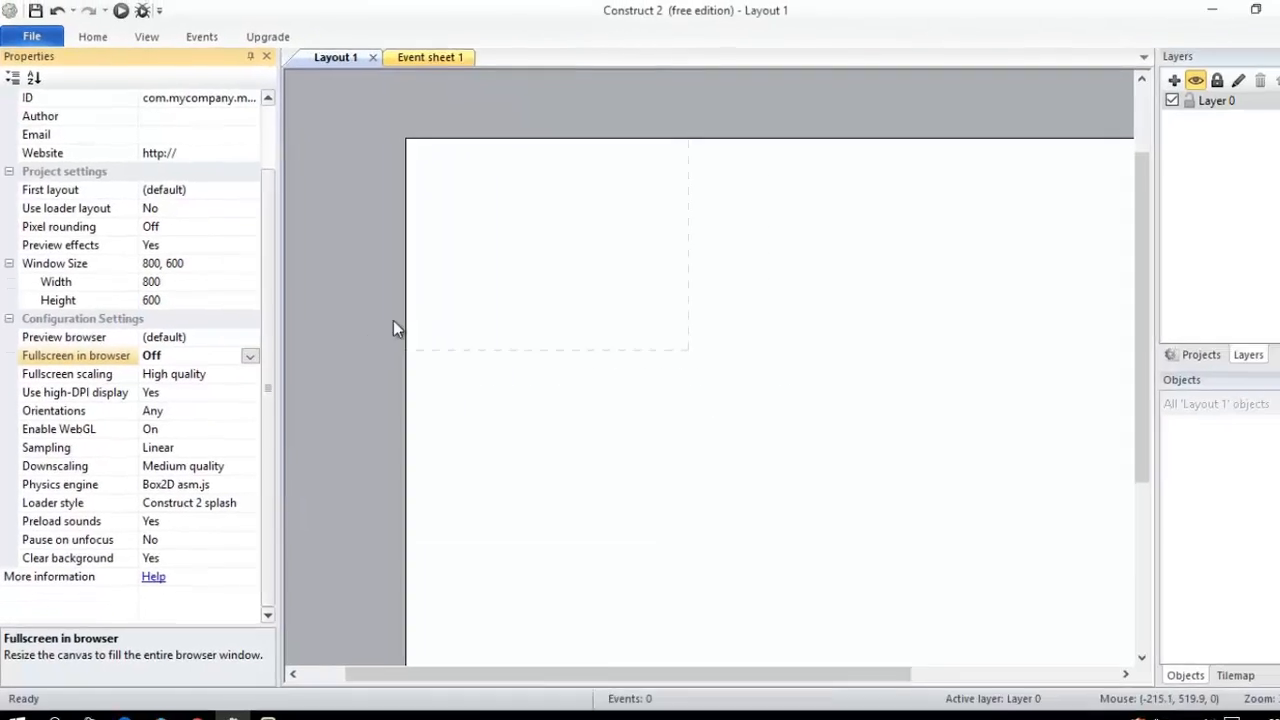
Step: Save the project as a compressed project named CaveSurvivor in the desktop folder Projeto CaveSurvivor
middle_drag(584, 302, 491, 276)
ctrl+scroll(531, 336, down, 2)
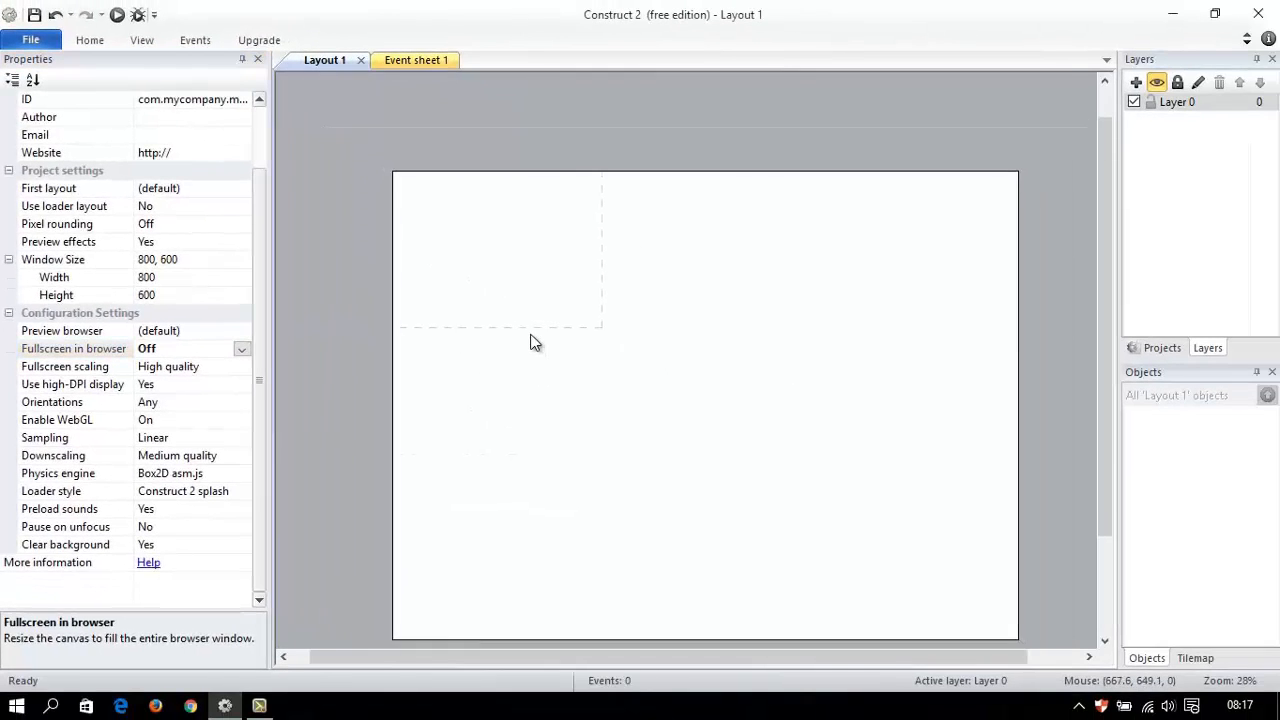
middle_drag(617, 408, 561, 339)
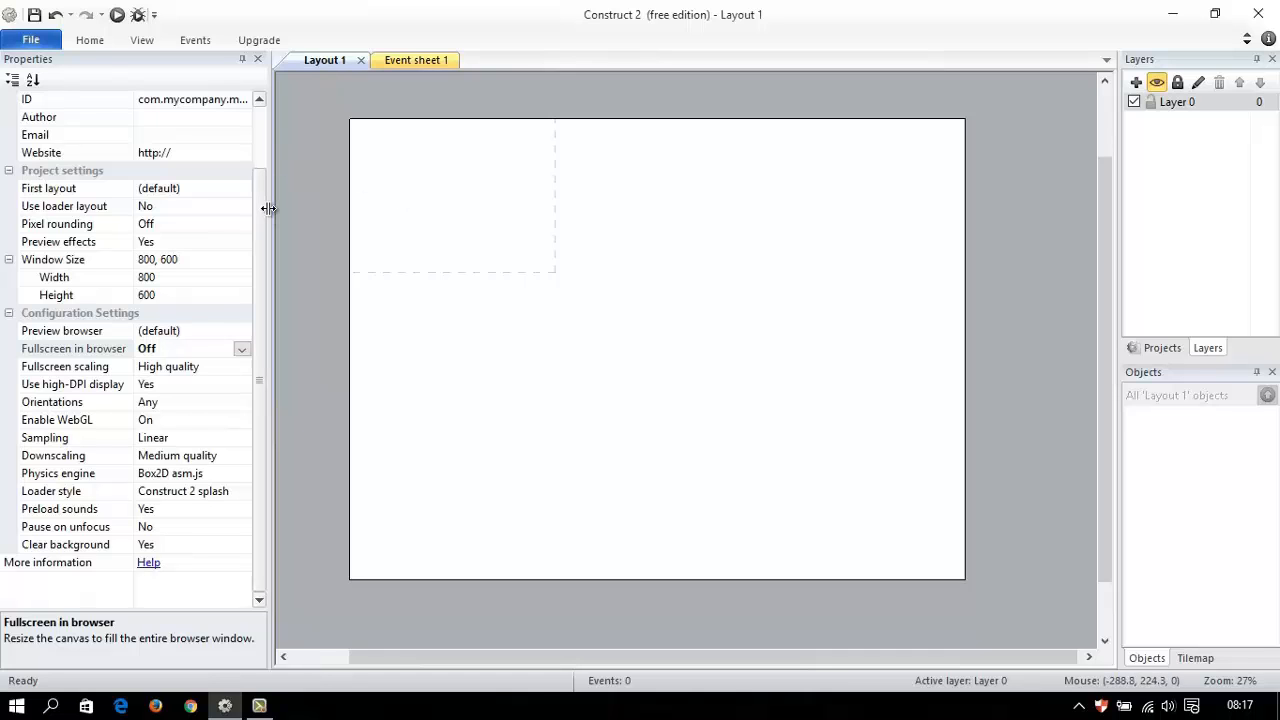
click(34, 16)
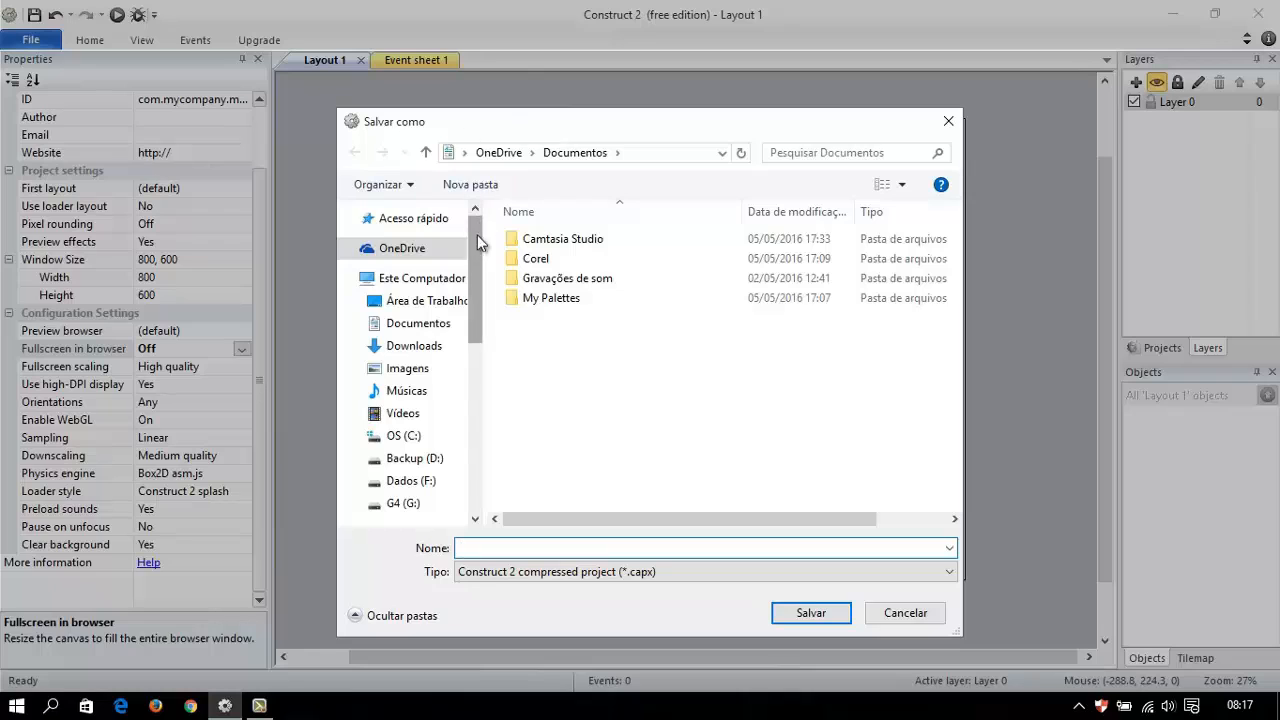
mouse_move(472, 257)
mouse_down()
mouse_move(472, 276)
mouse_move(476, 235)
mouse_up()
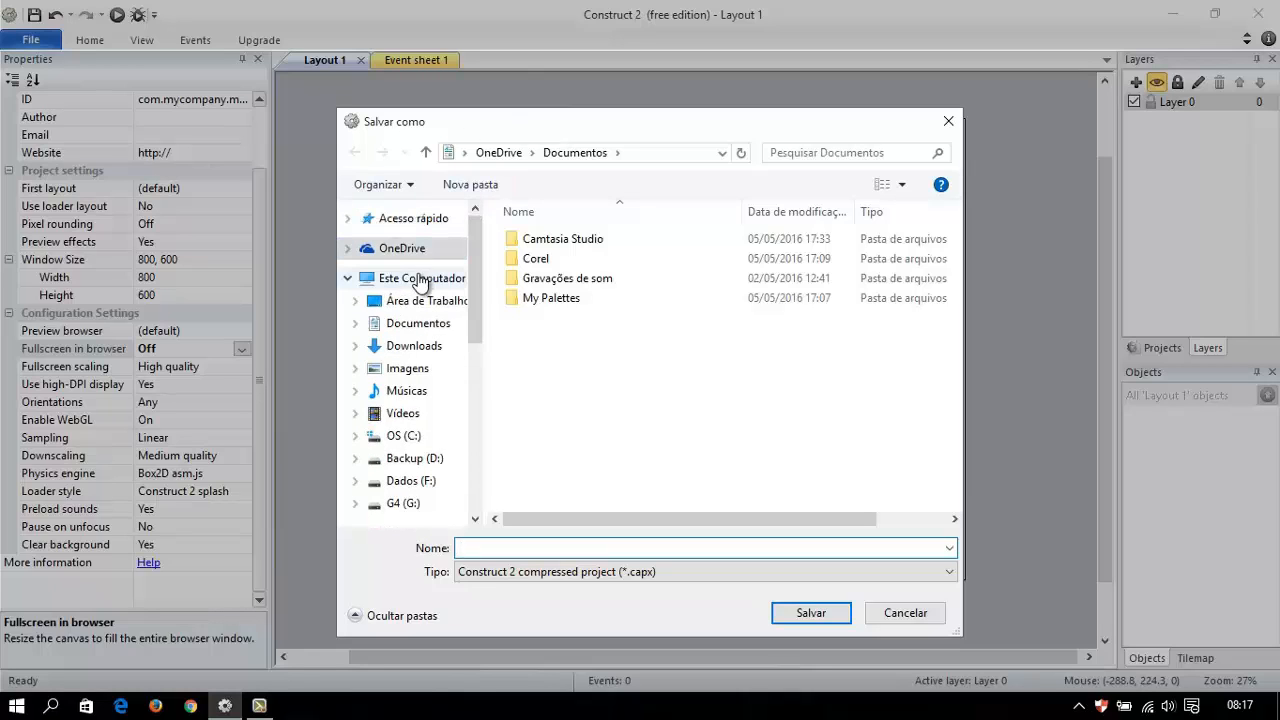
click(444, 300)
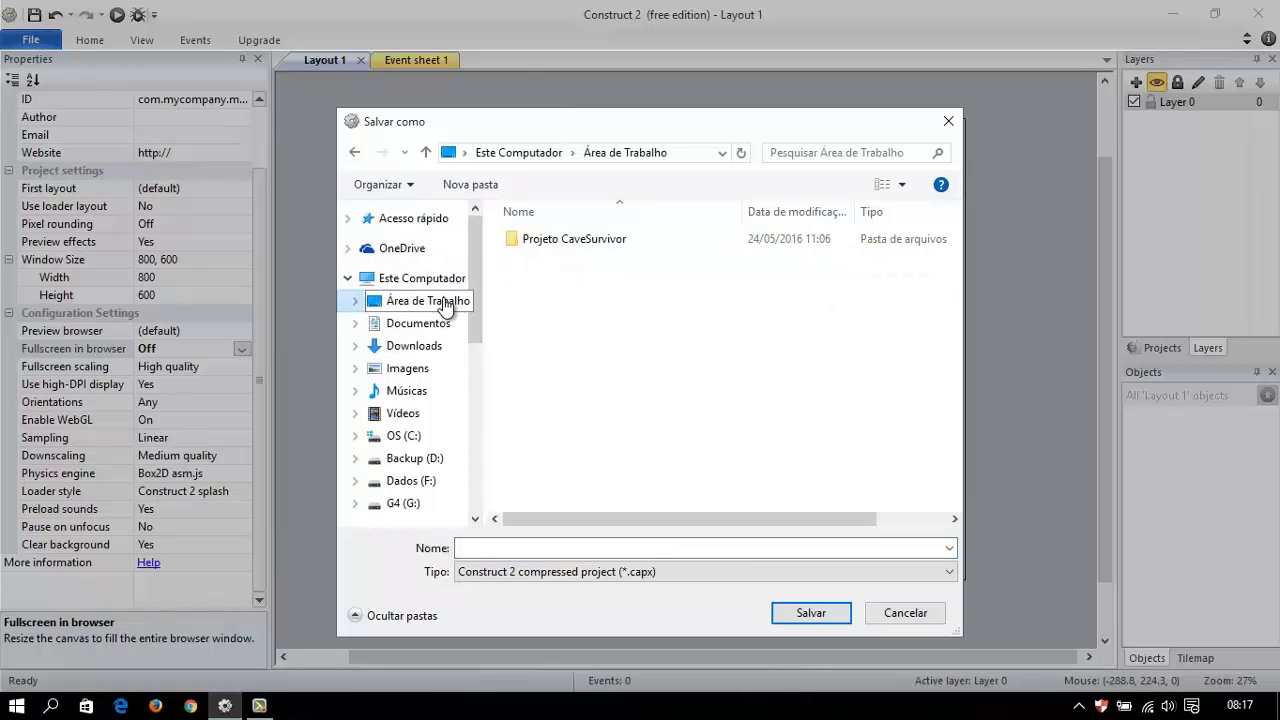
double_click(563, 240)
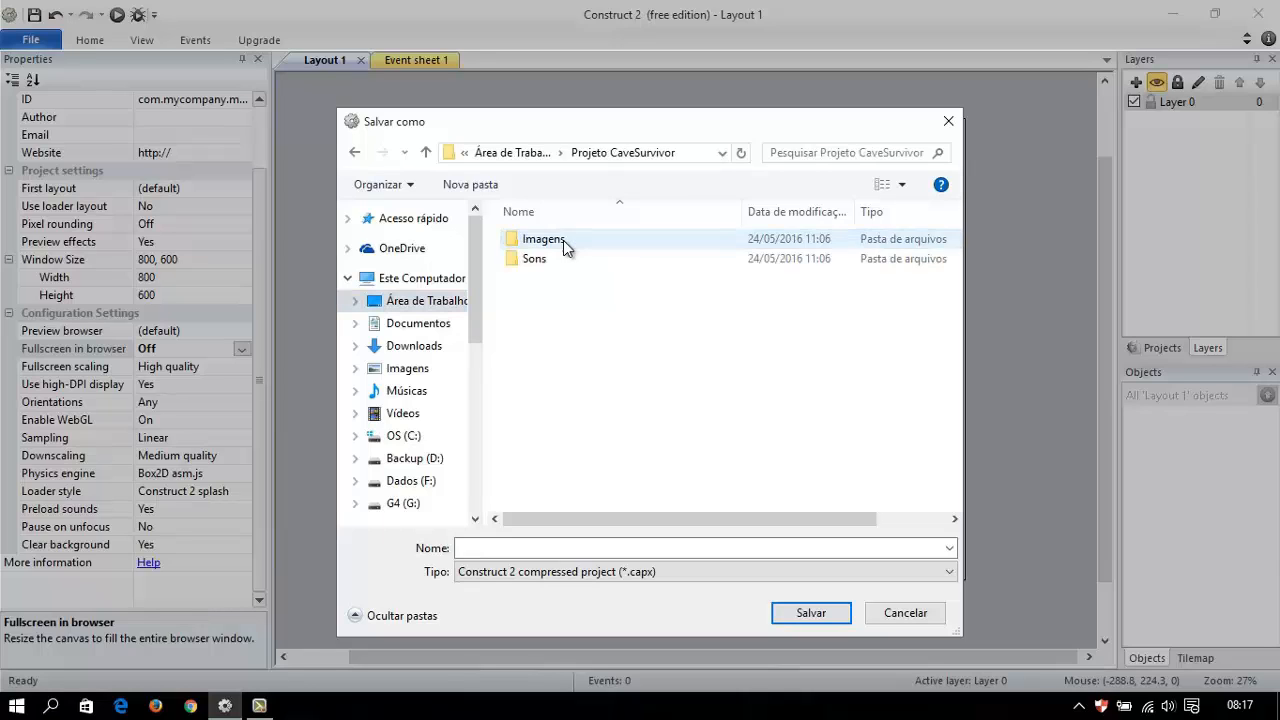
click(535, 547)
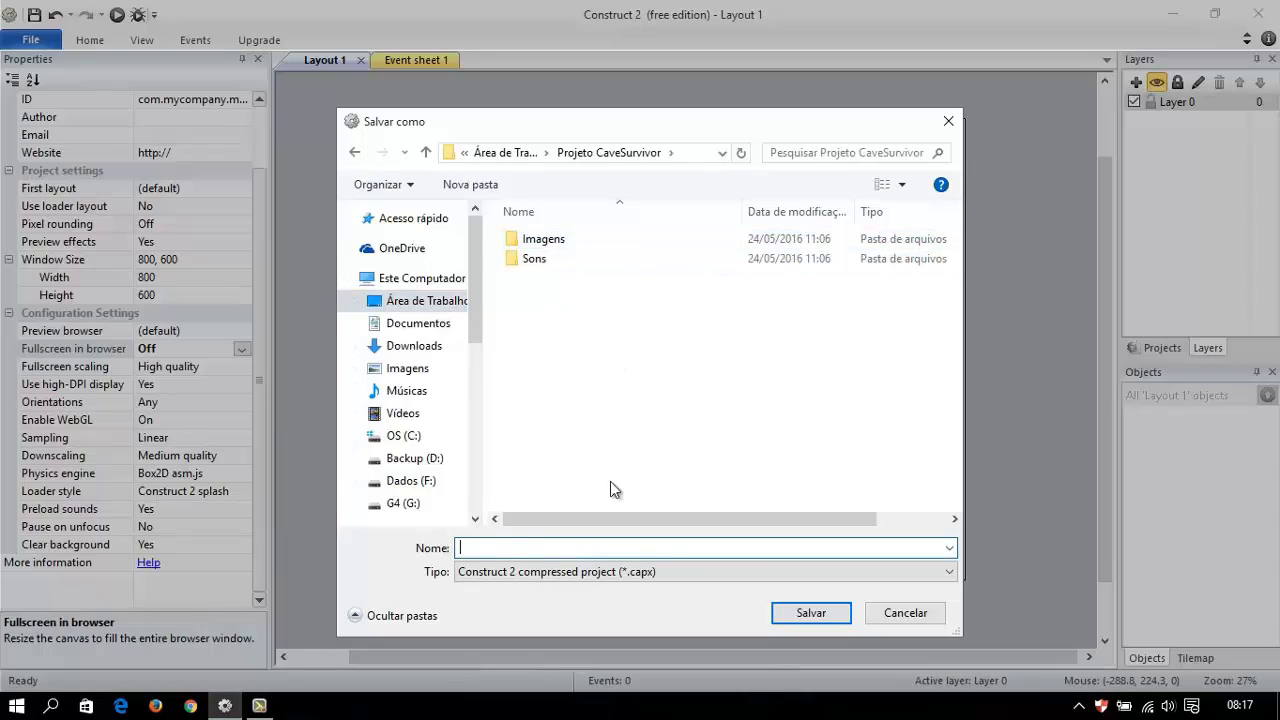
text(CaveSurvivor)
click(823, 613)
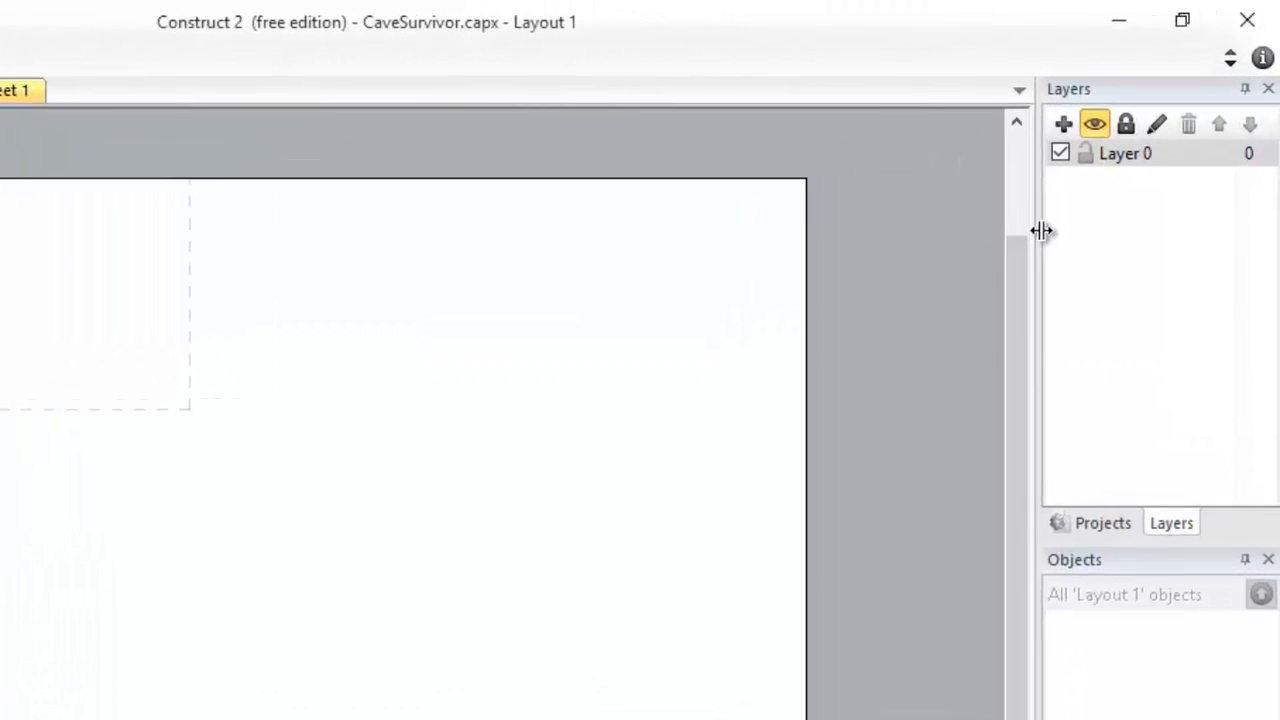
Step: Widen the Layers panel slightly and look through the project's folder tree of layouts, event sheets and files
drag(1099, 175, 1076, 178)
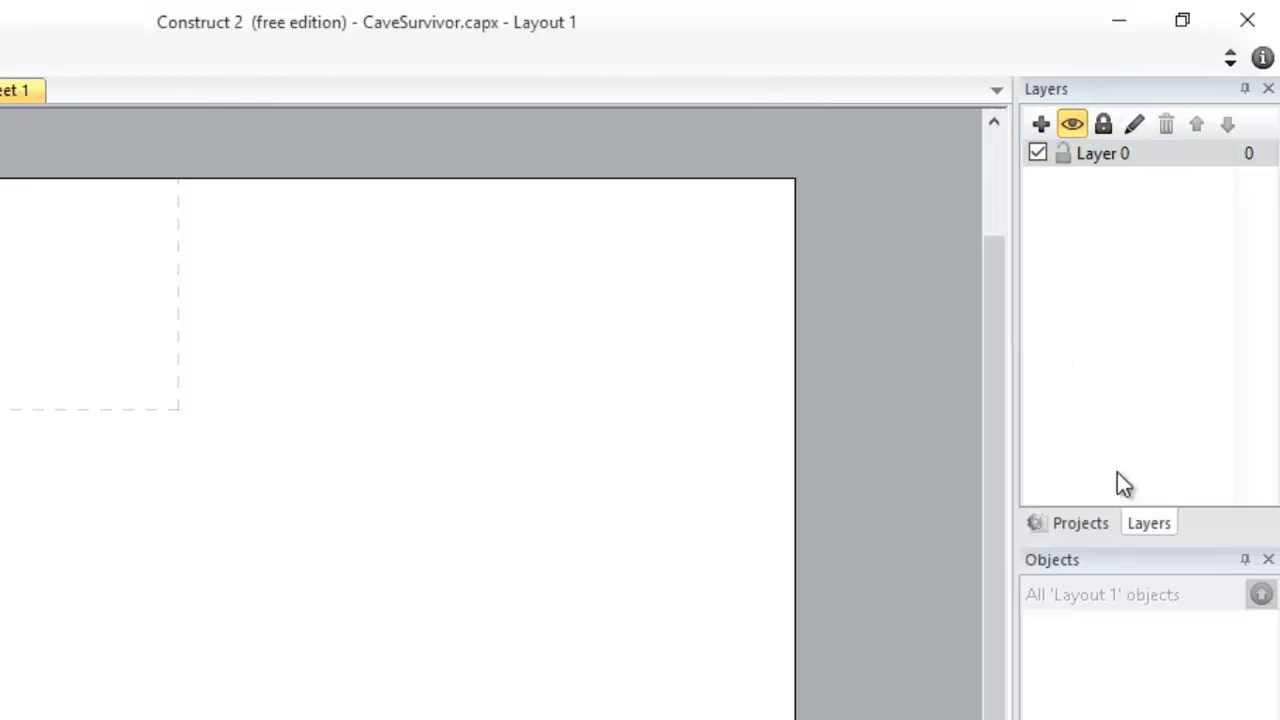
click(1089, 524)
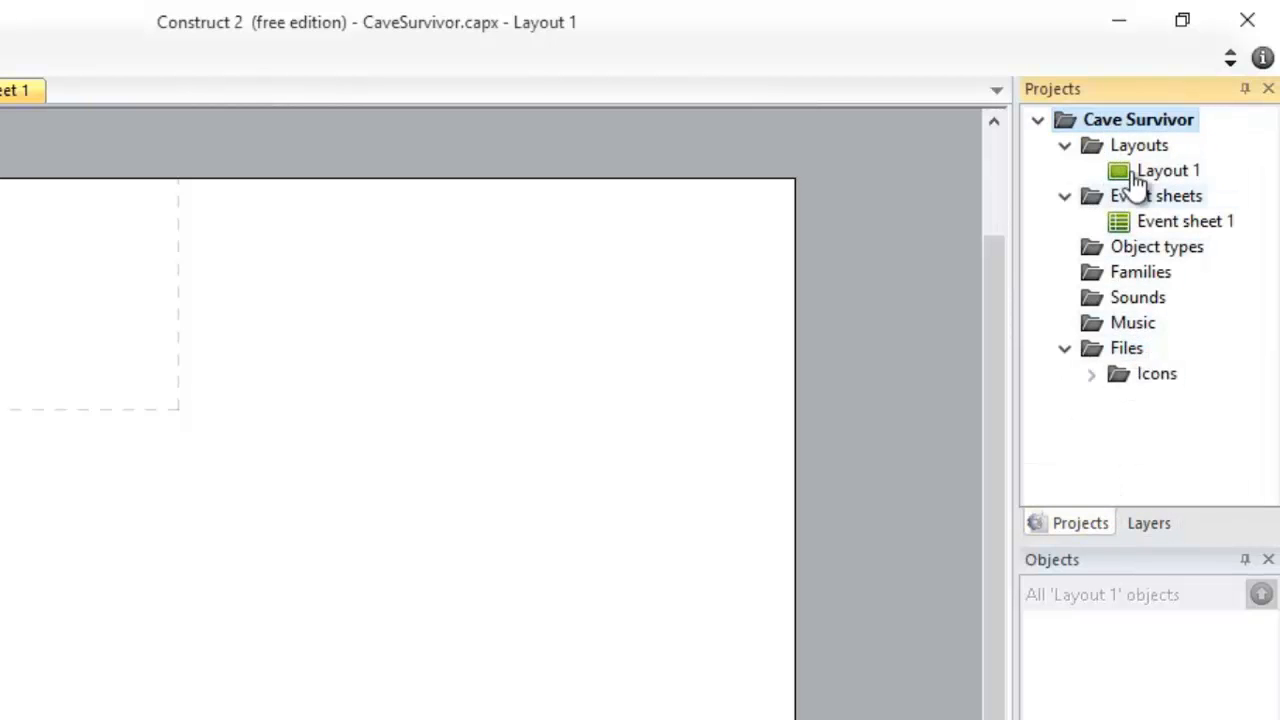
click(1148, 522)
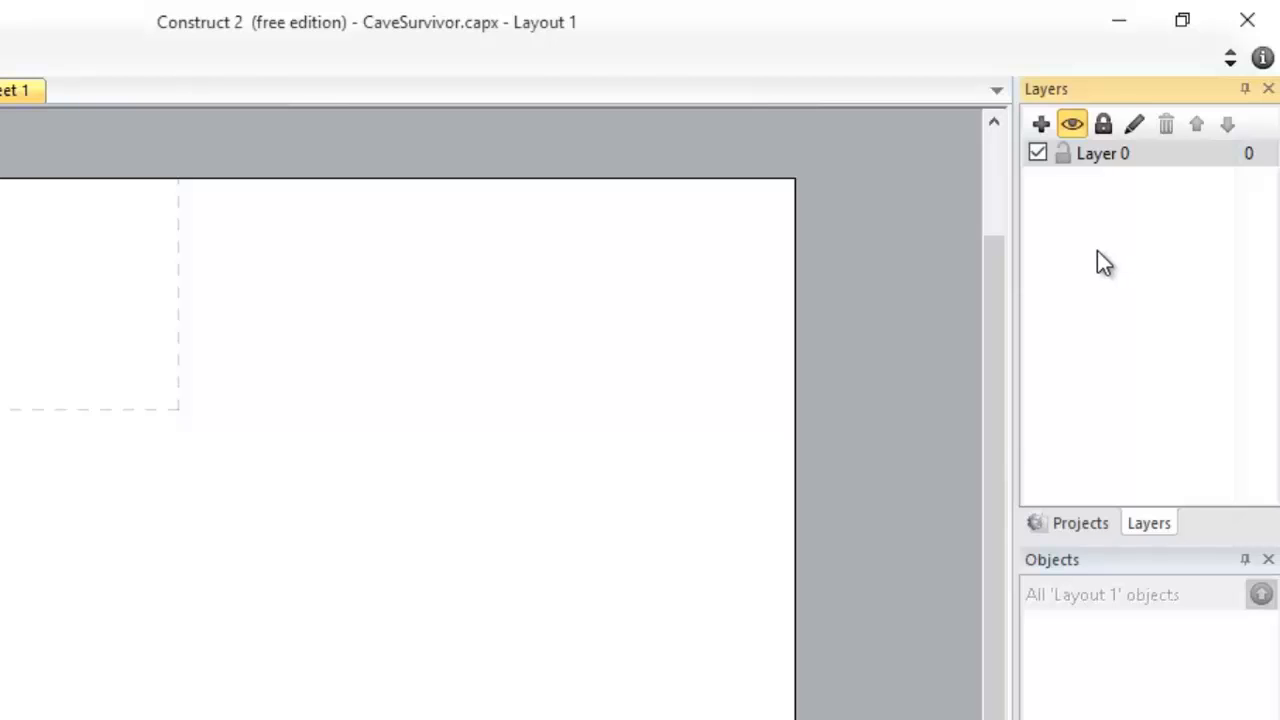
Step: Add two new layers above Layer 0 in Layout 1
click(1105, 155)
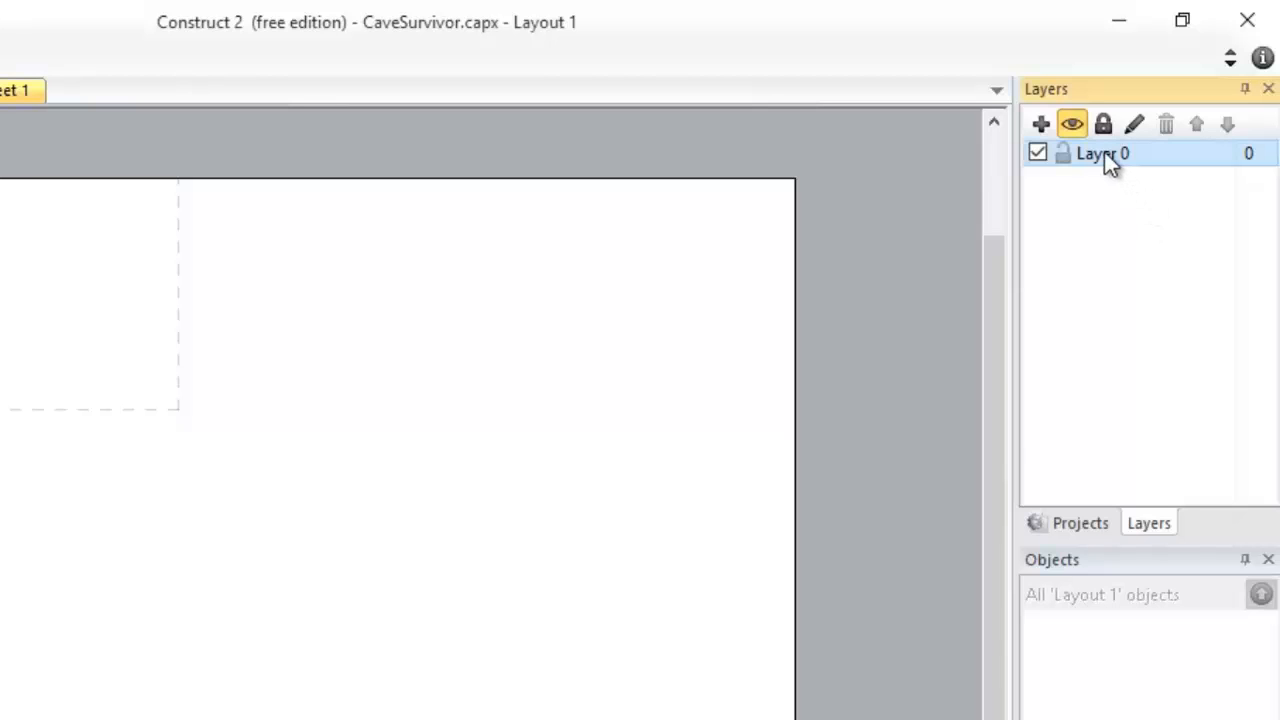
click(1040, 125)
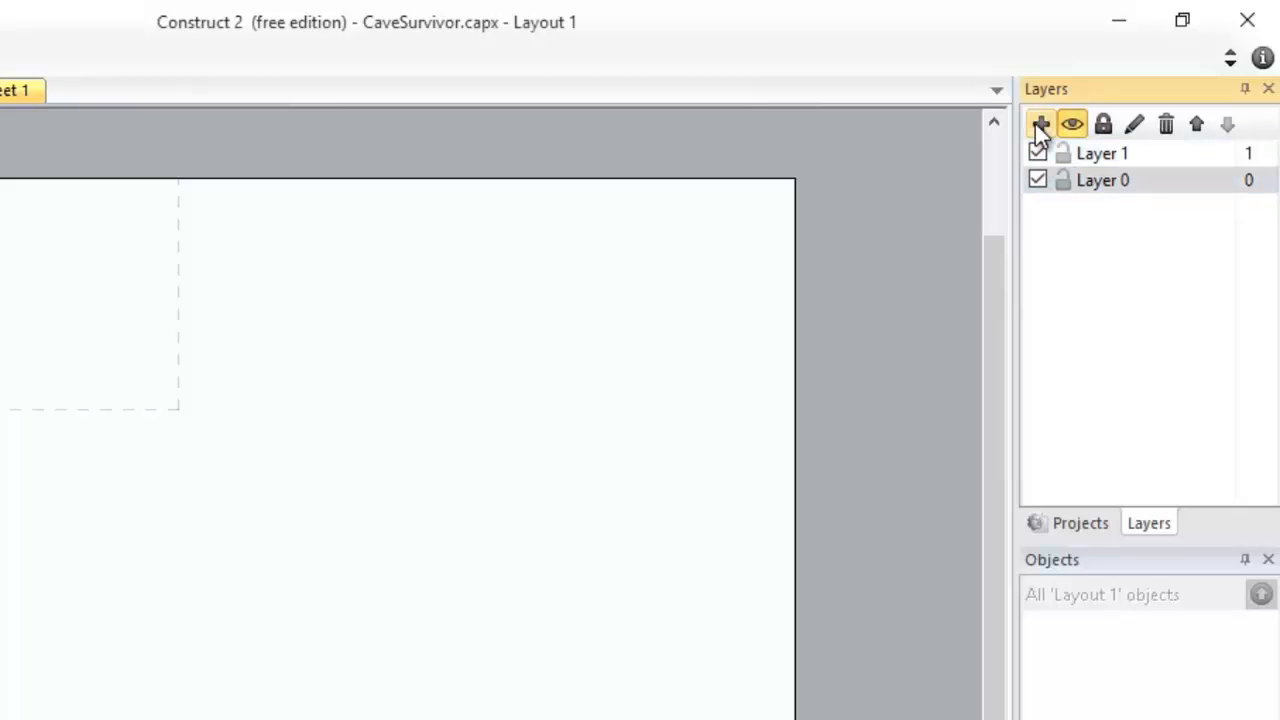
click(1040, 125)
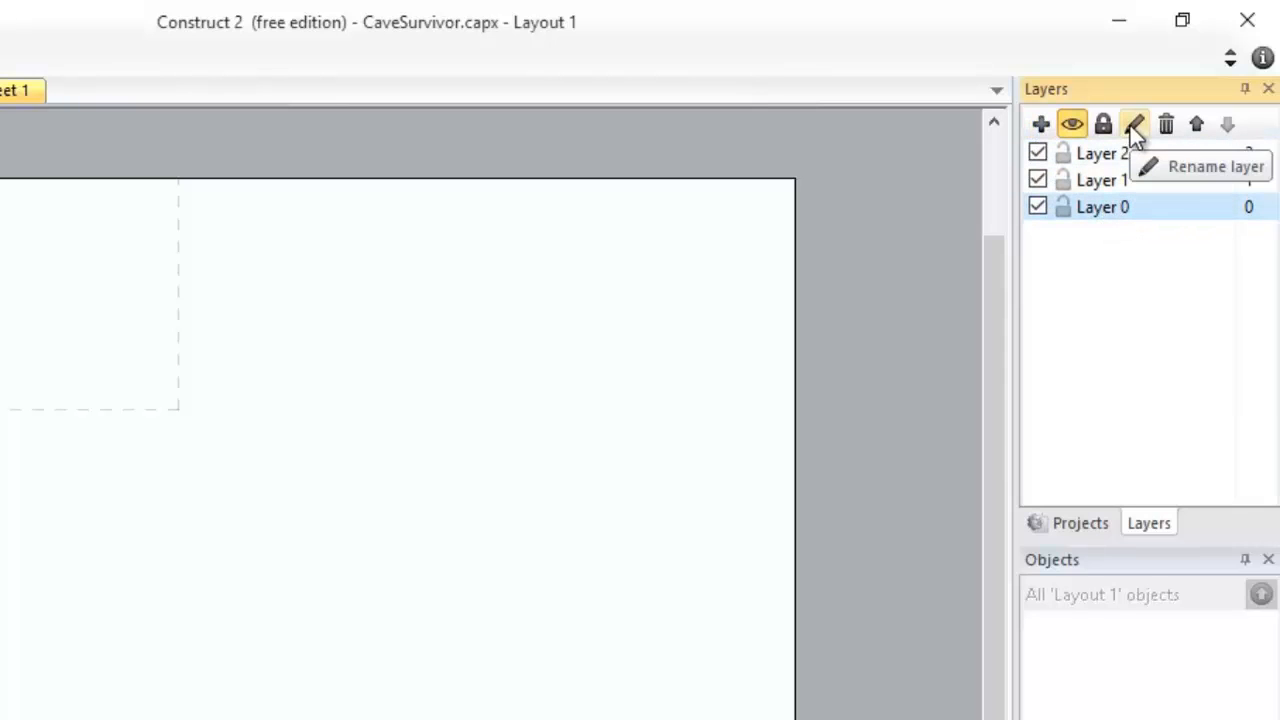
click(1111, 207)
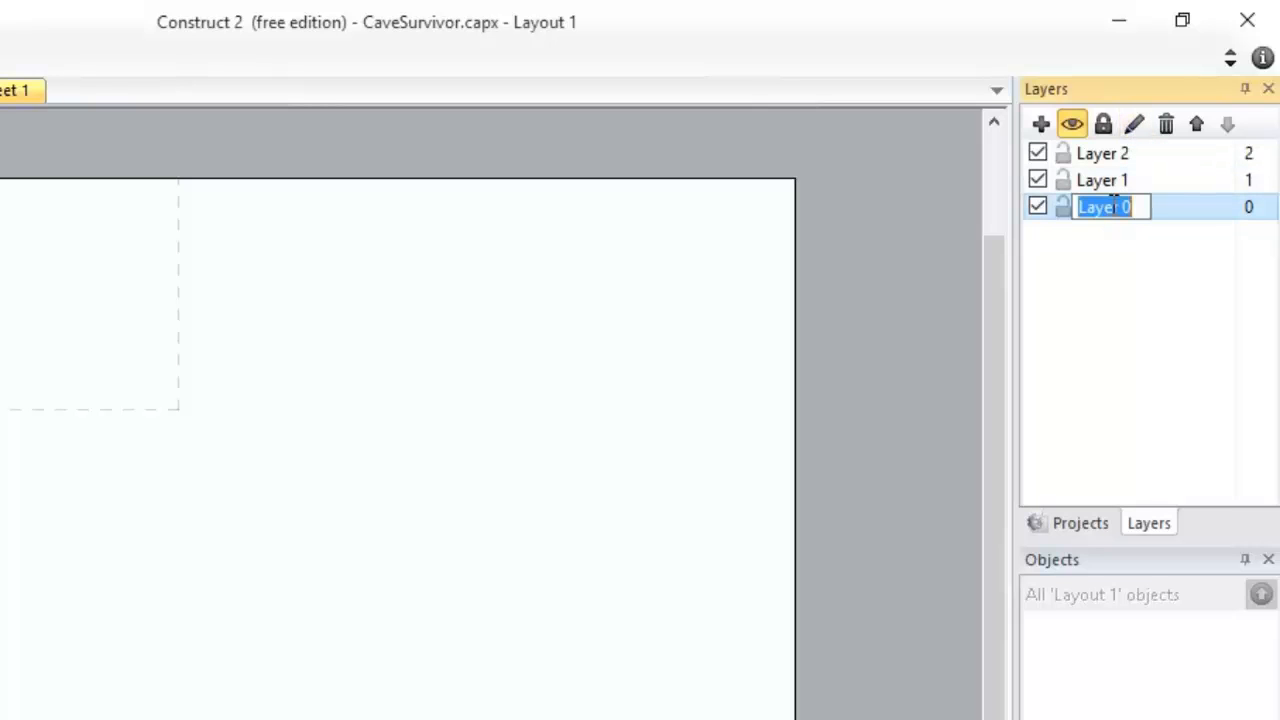
click(1124, 259)
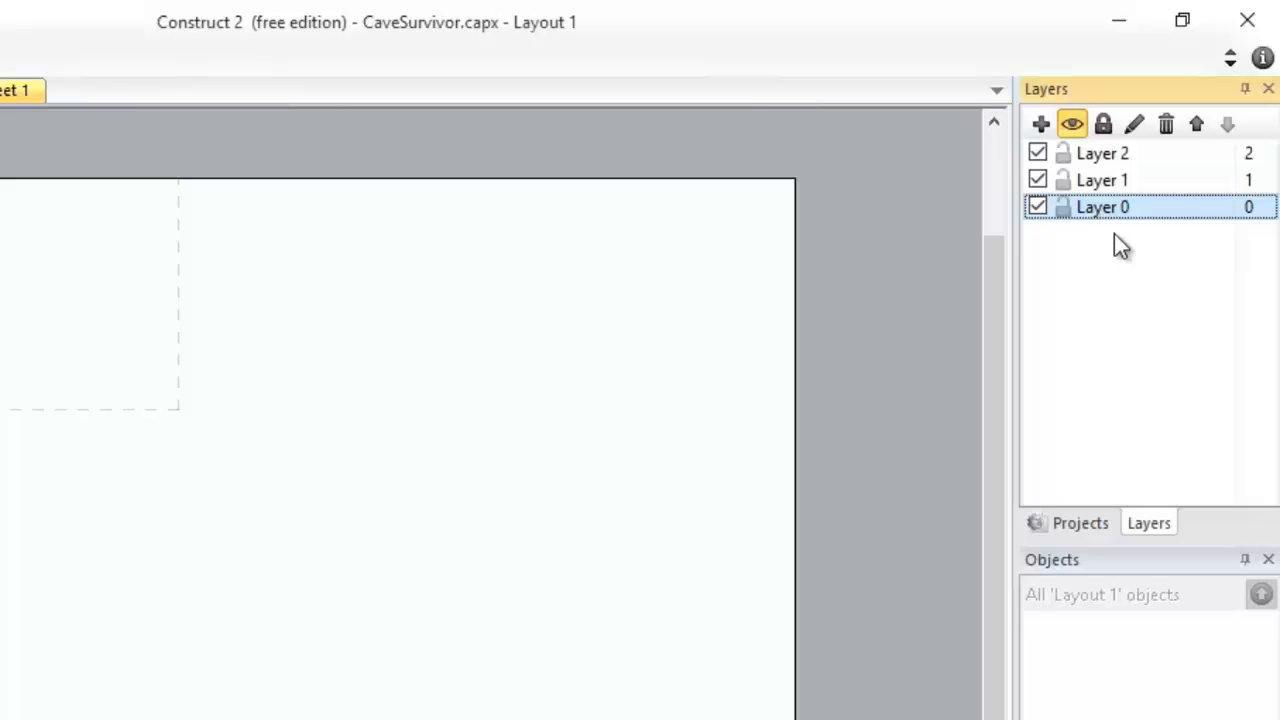
Step: Rename Layer 0, the lowest layer of Layout 1, as Fundo
click(1134, 124)
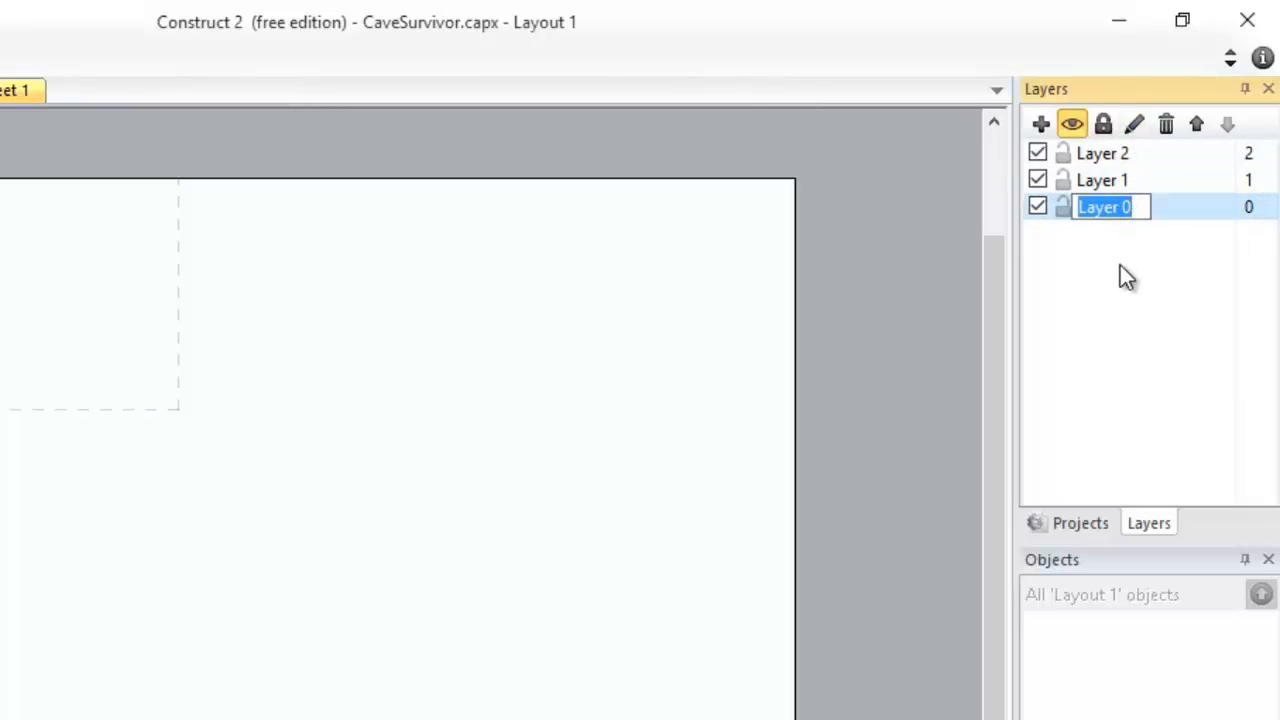
text(Fundo)
key(Return)
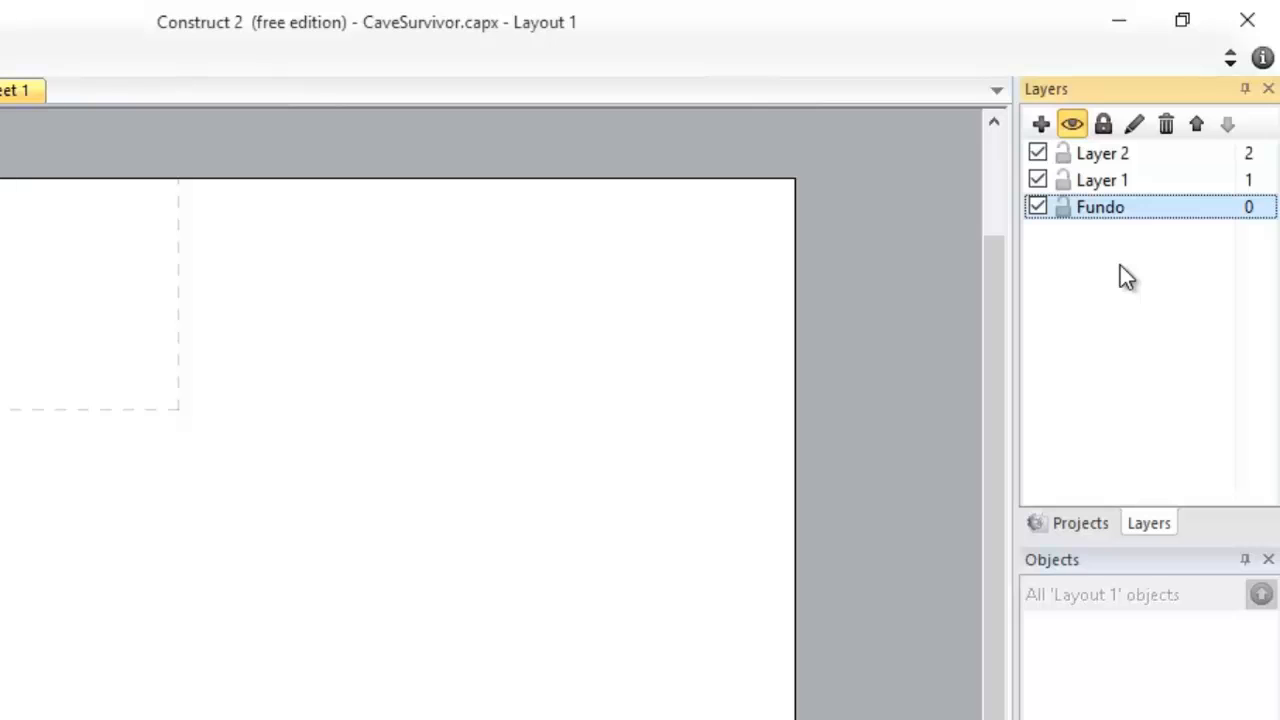
Step: Rename Layer 1, the middle layer of the layout, as Principal
click(1102, 184)
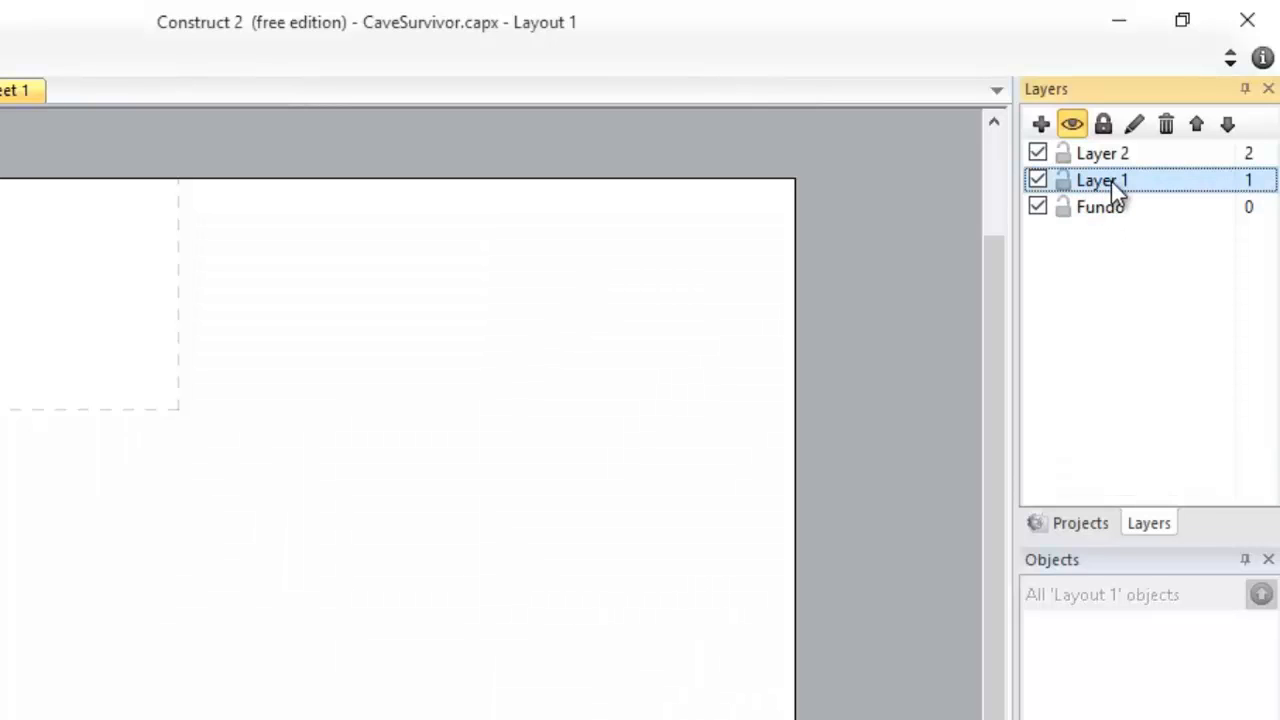
click(1111, 181)
text(Pr)
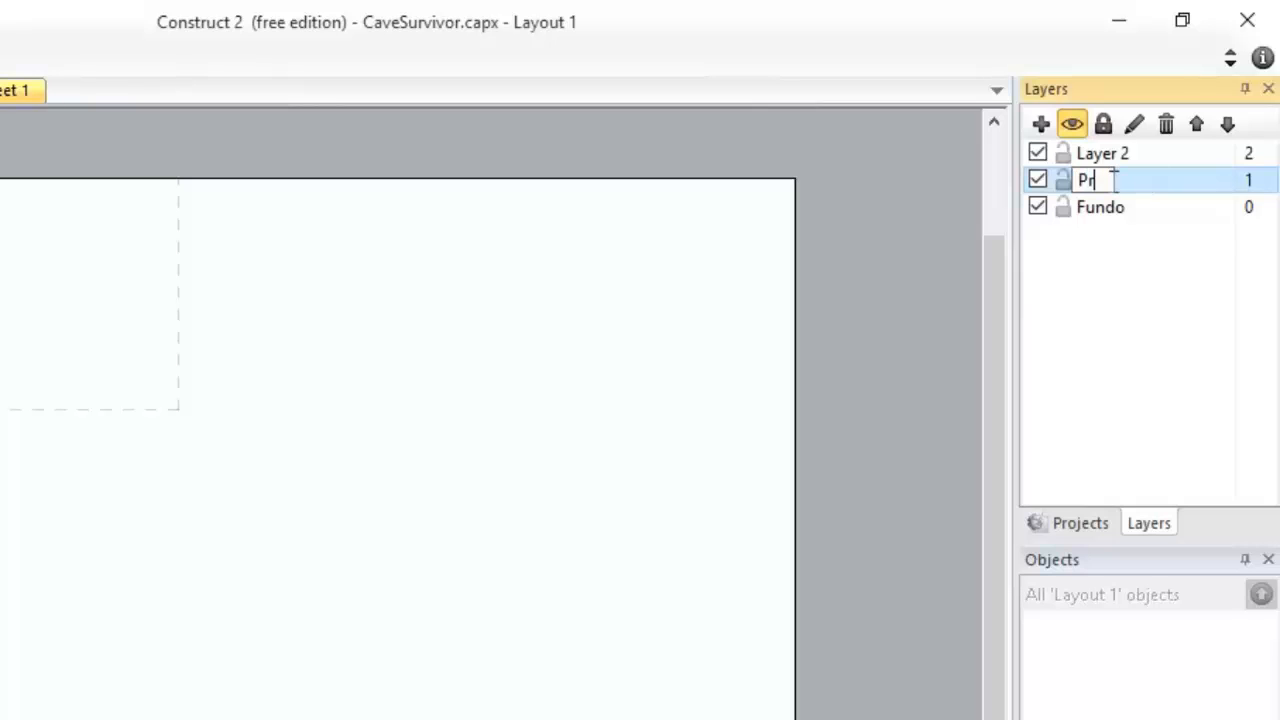
text(incipal)
key(Return)
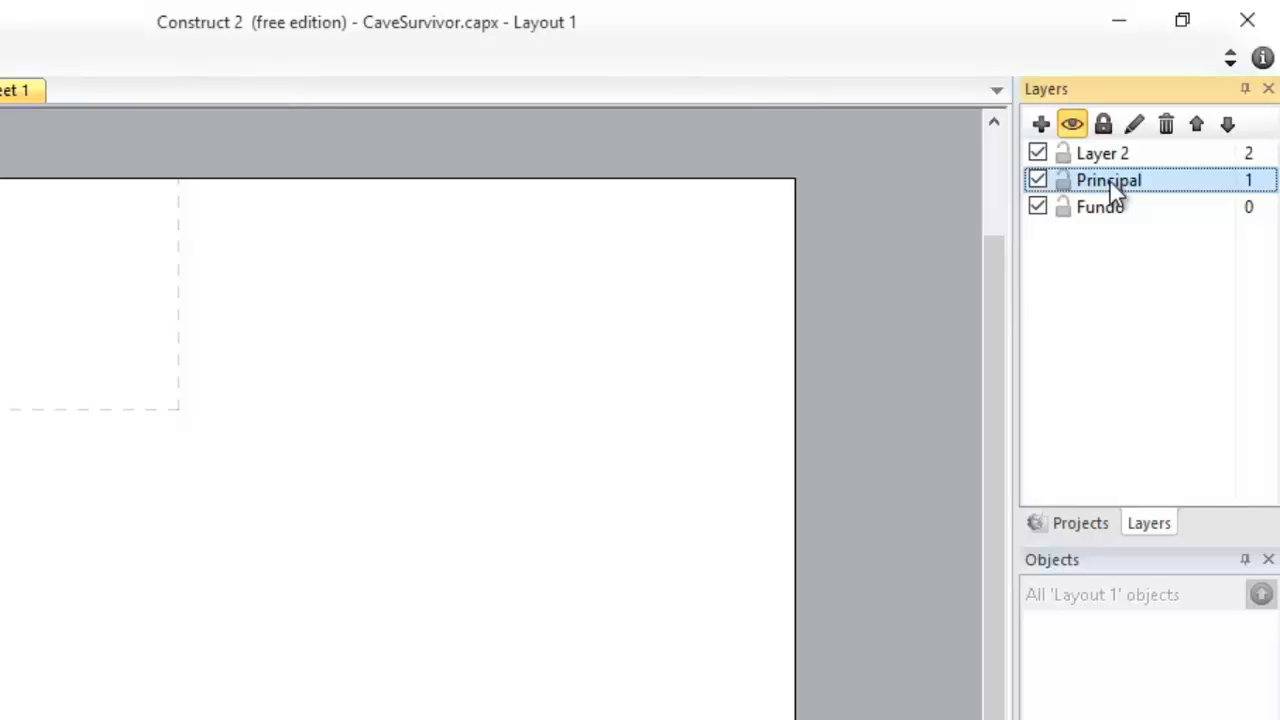
Step: Rename Layer 2, the uppermost layer of the layout, as HUD
click(1110, 156)
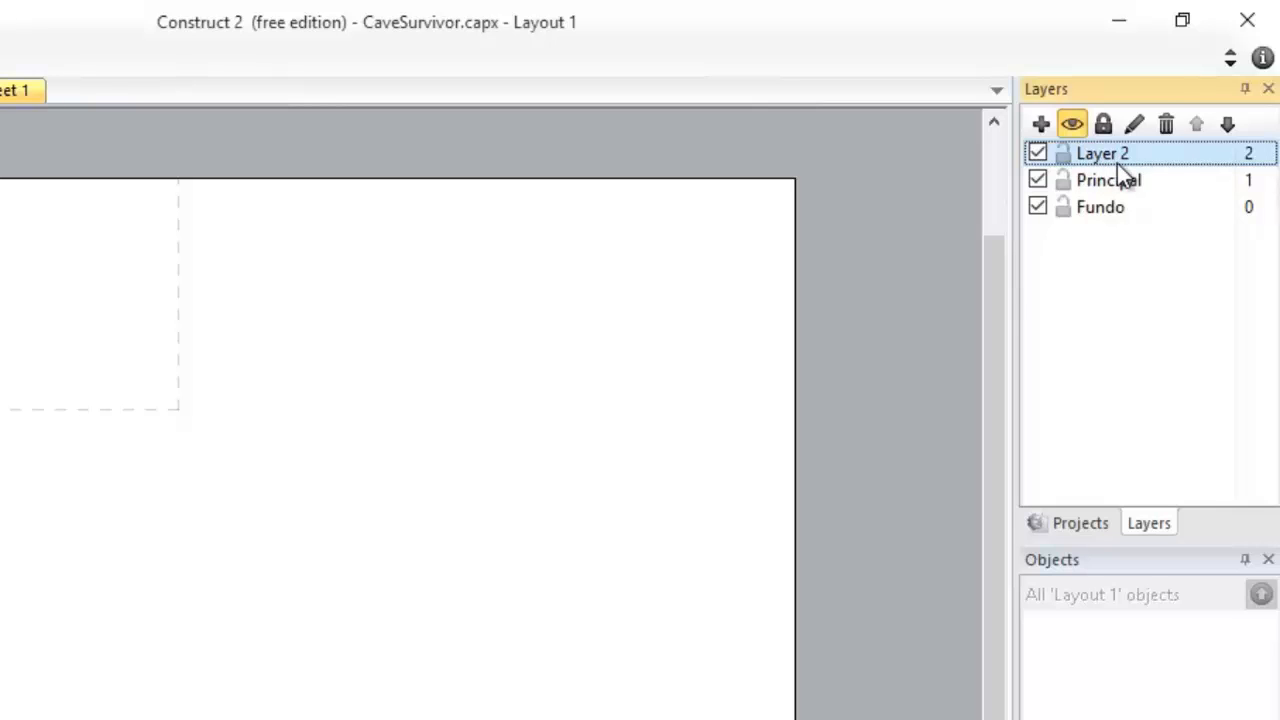
click(1117, 163)
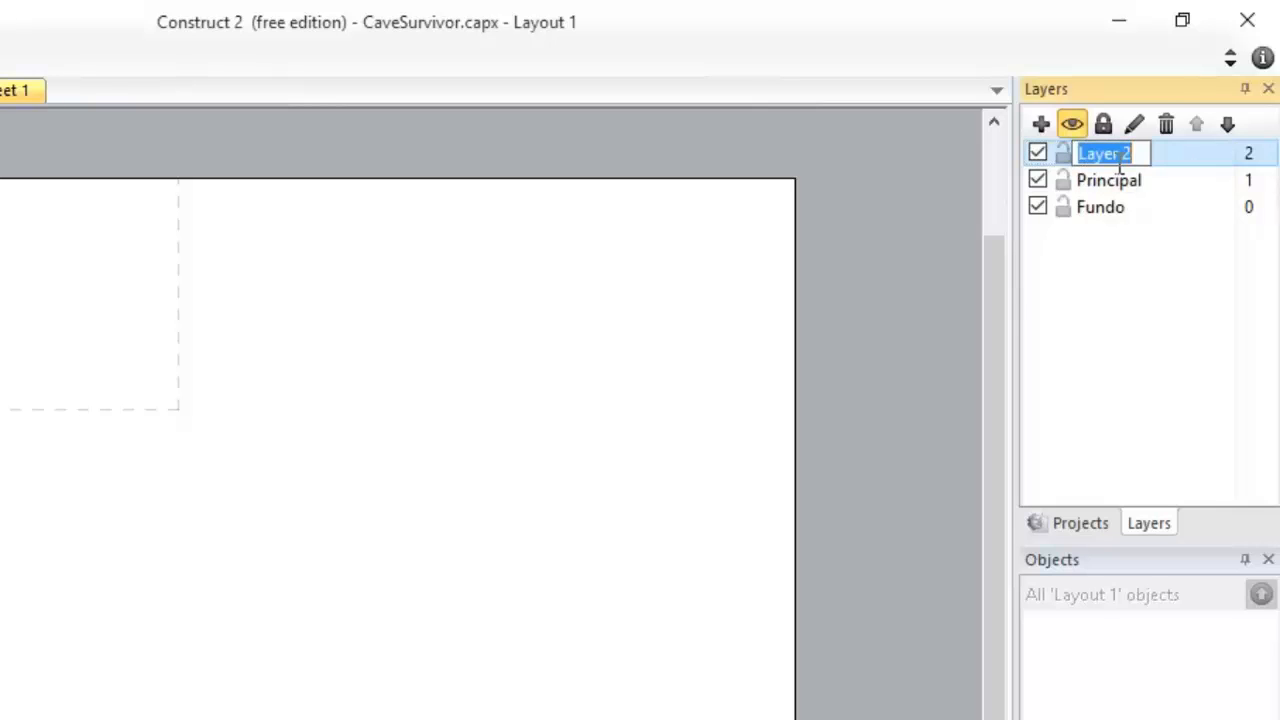
text(HUD)
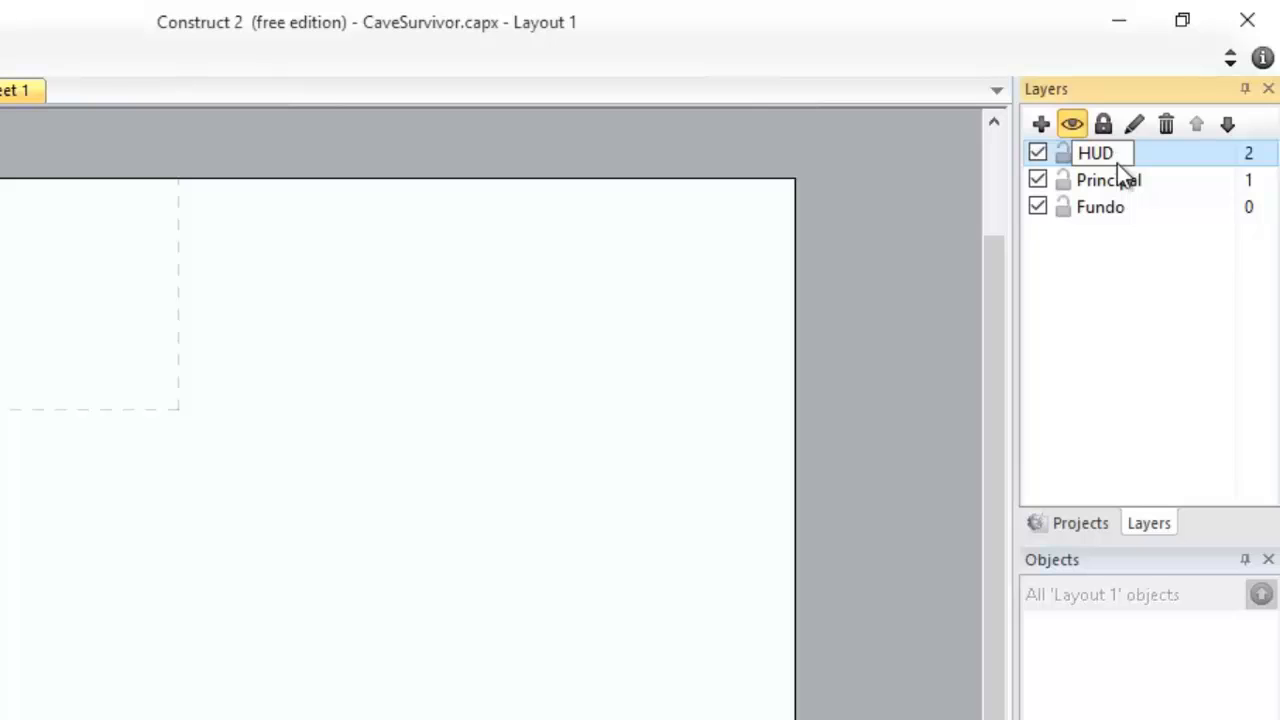
key(Return)
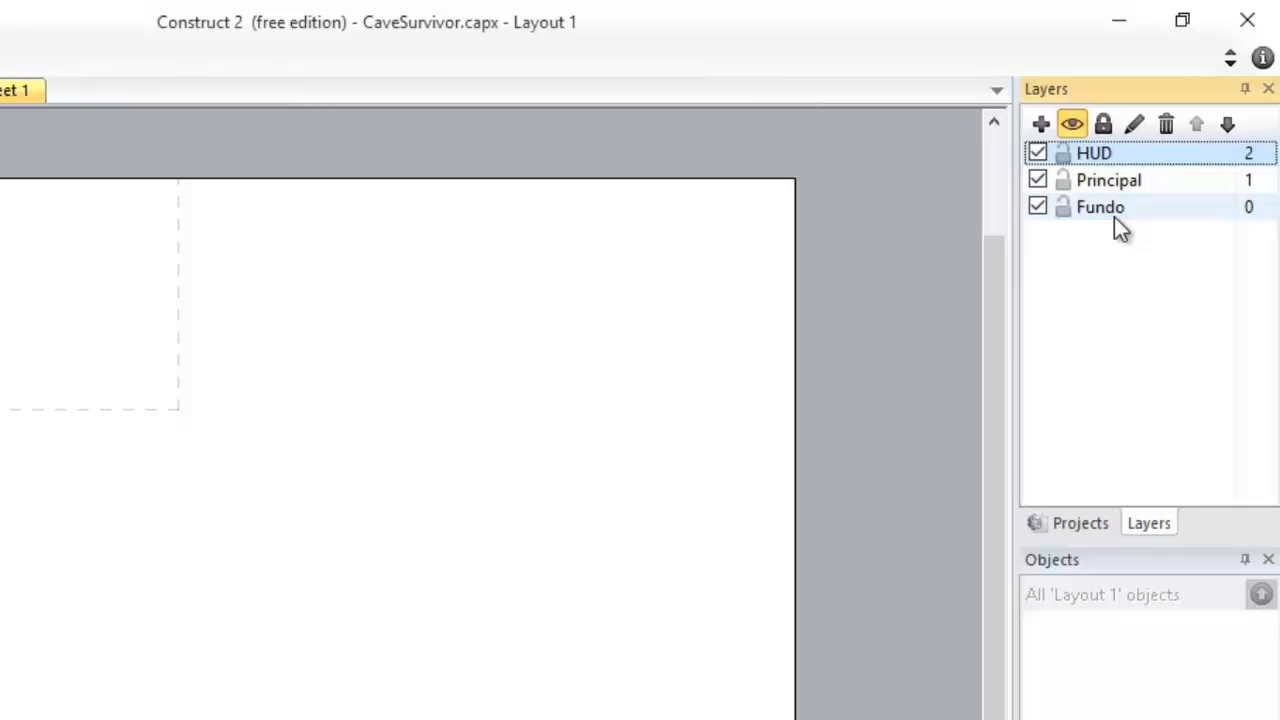
Step: Insert a new Sprite object named fundo on the Fundo layer, placing it near the layout's upper-left corner at about 172, 180
click(1114, 212)
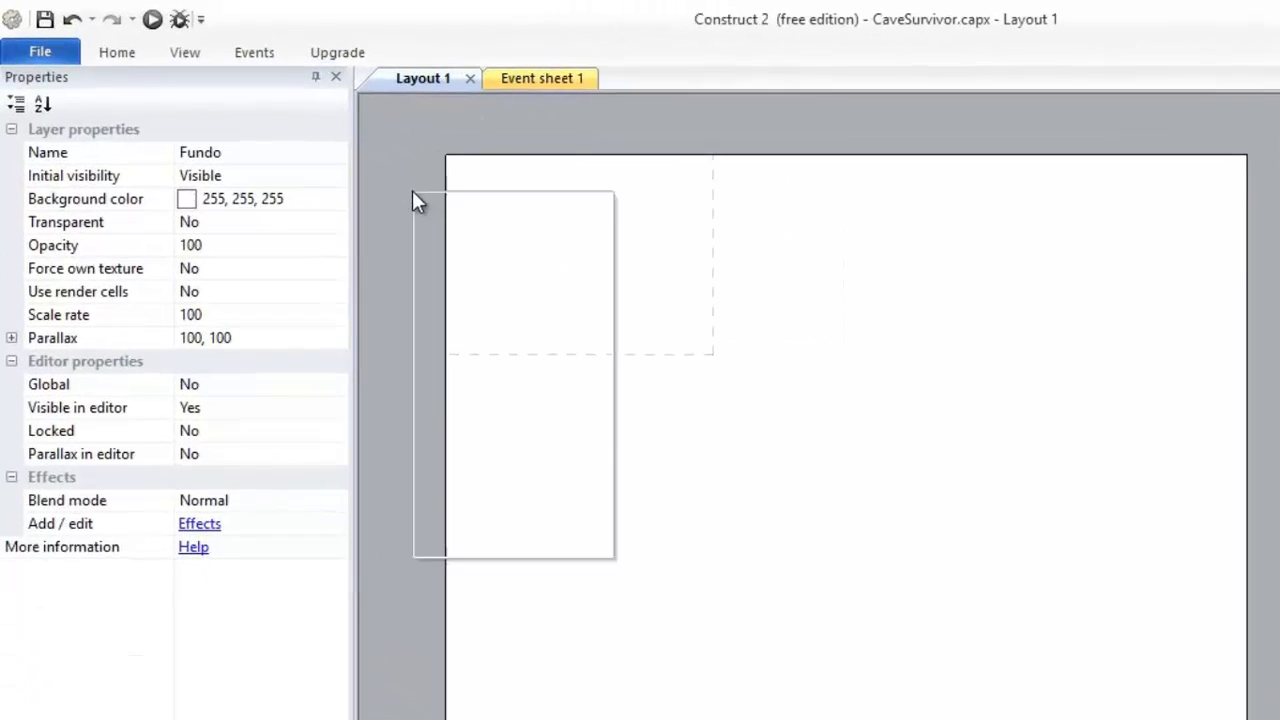
right_click(413, 192)
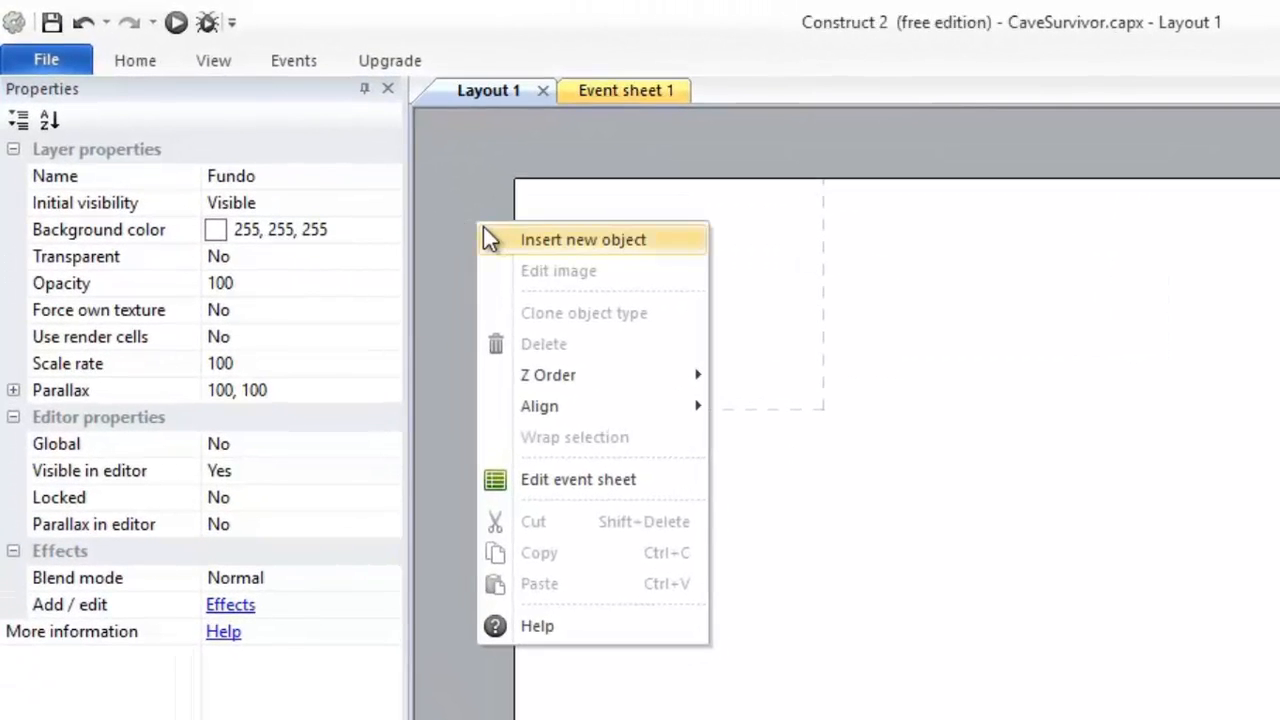
click(592, 249)
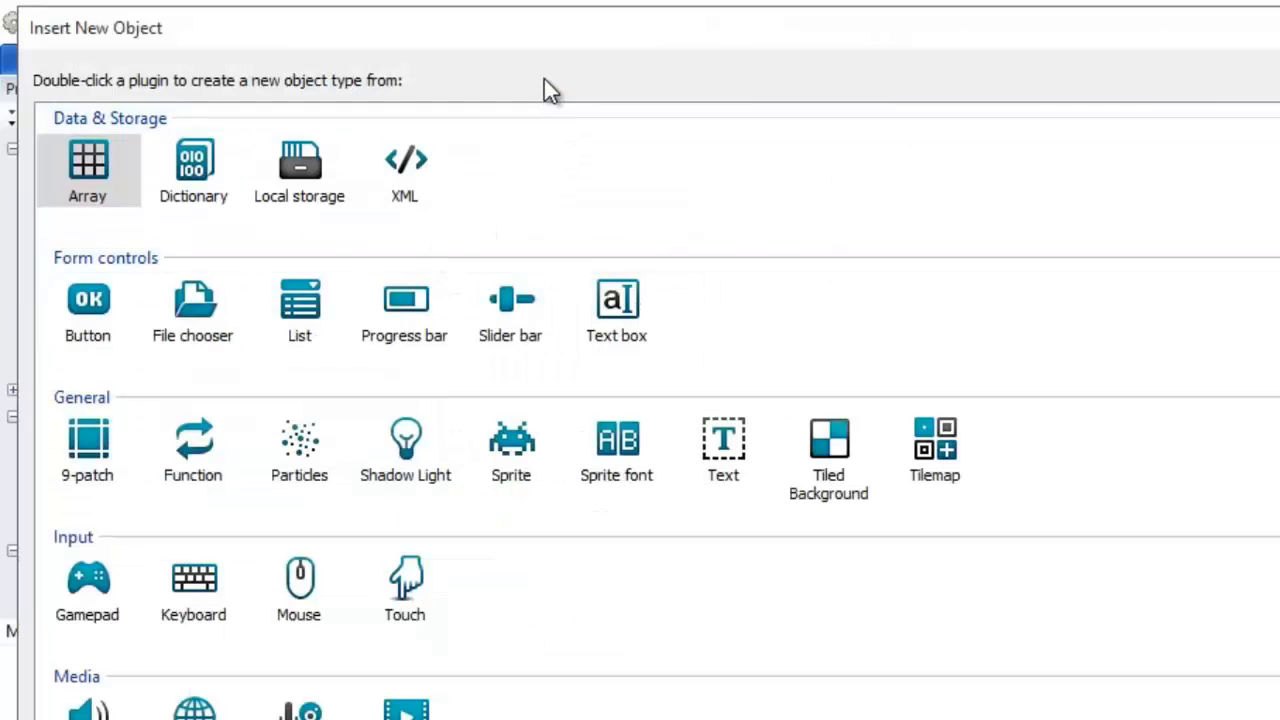
scroll(716, 544, down, 3)
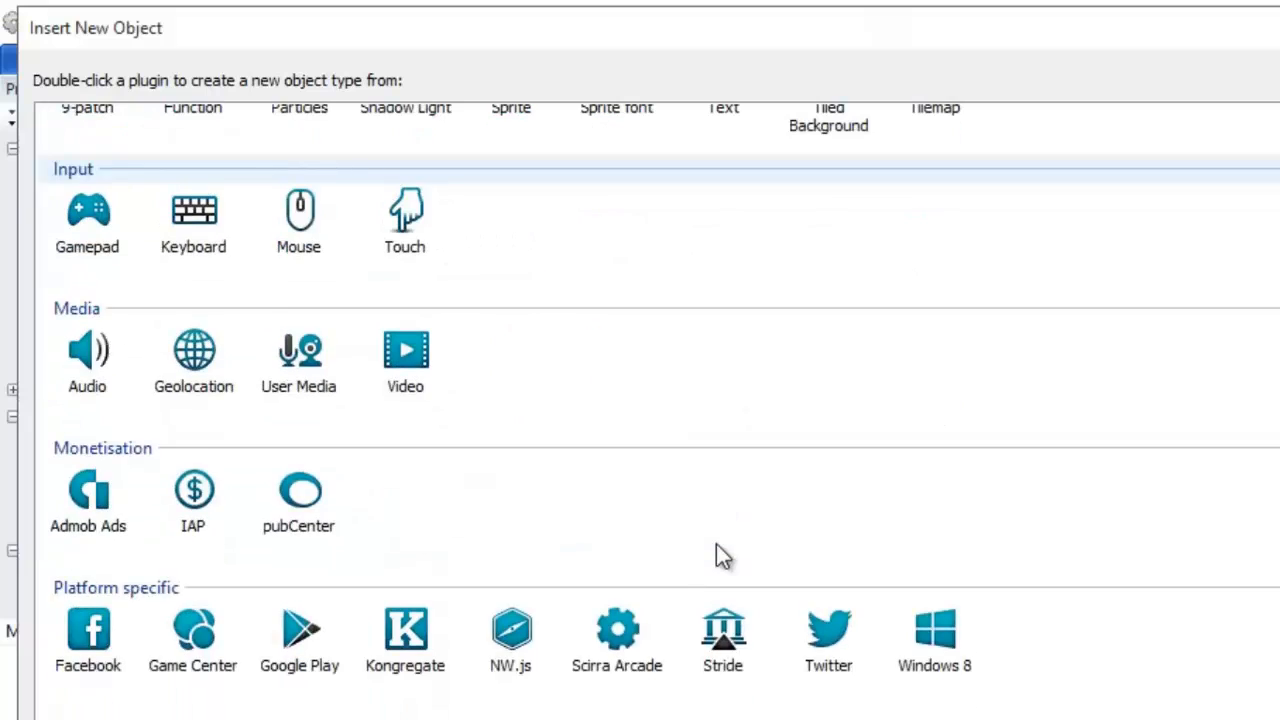
scroll(430, 400, up, 4)
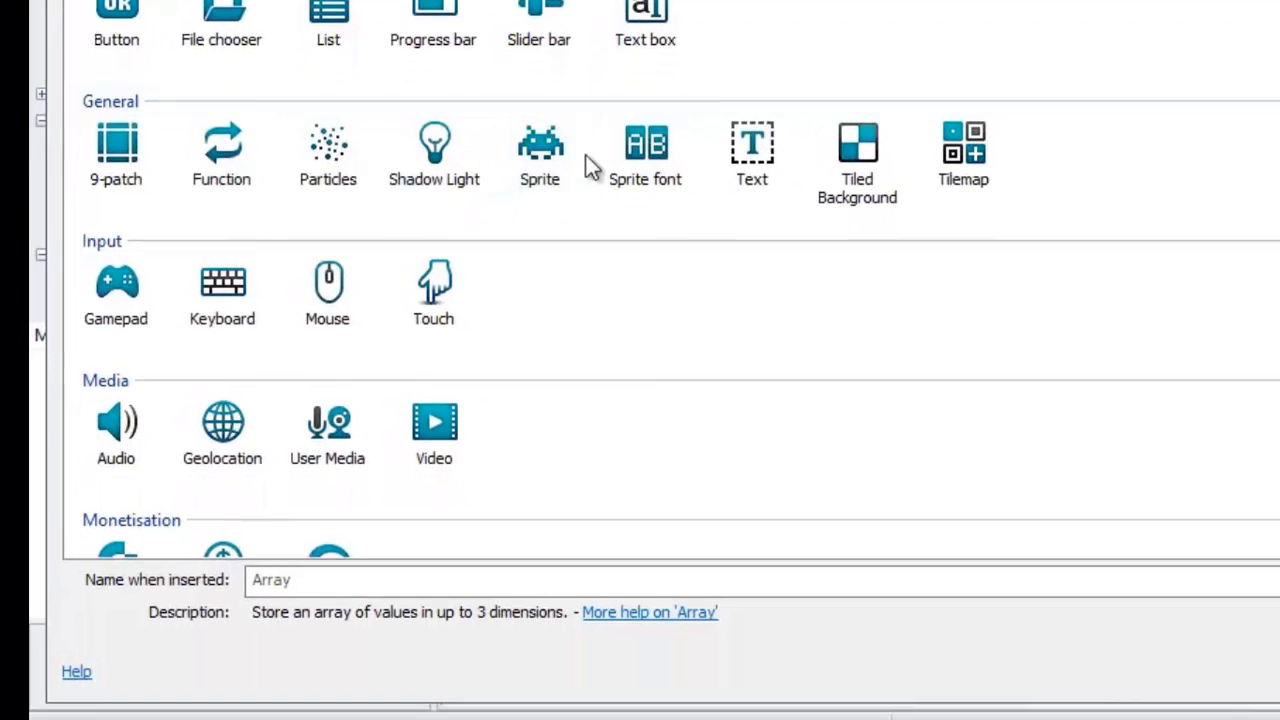
click(540, 152)
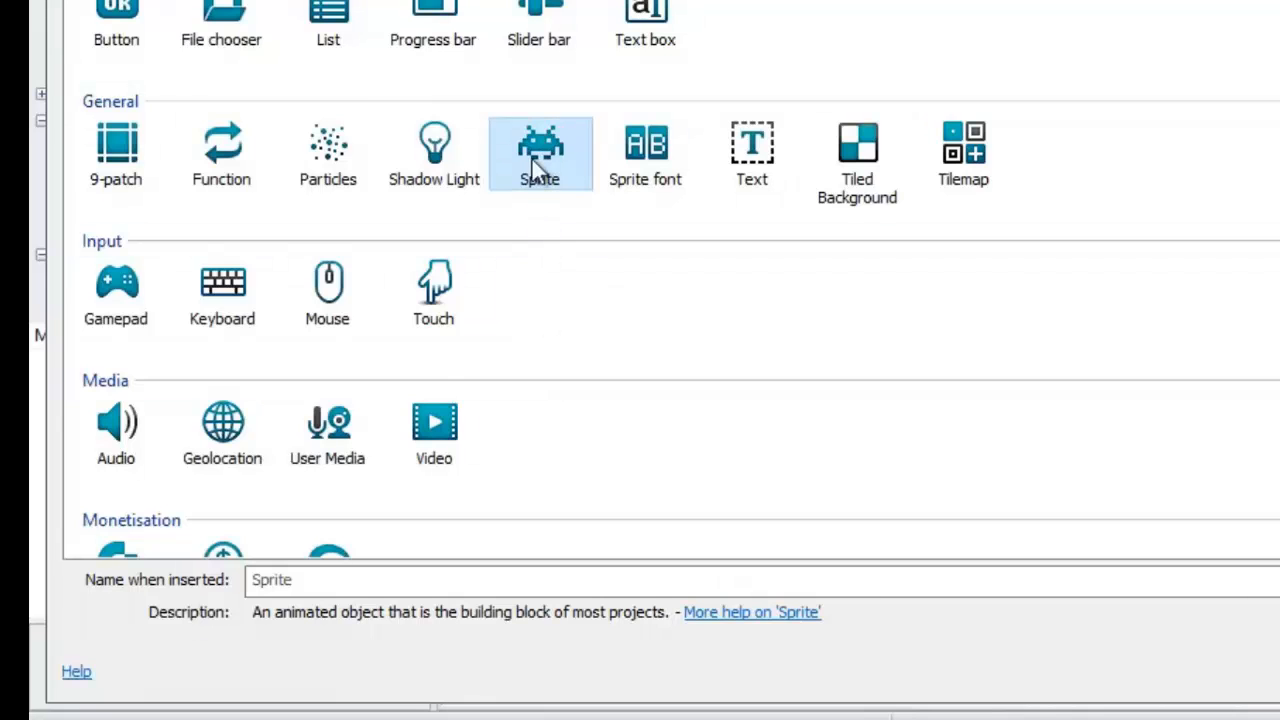
double_click(340, 580)
key(BackSpace)
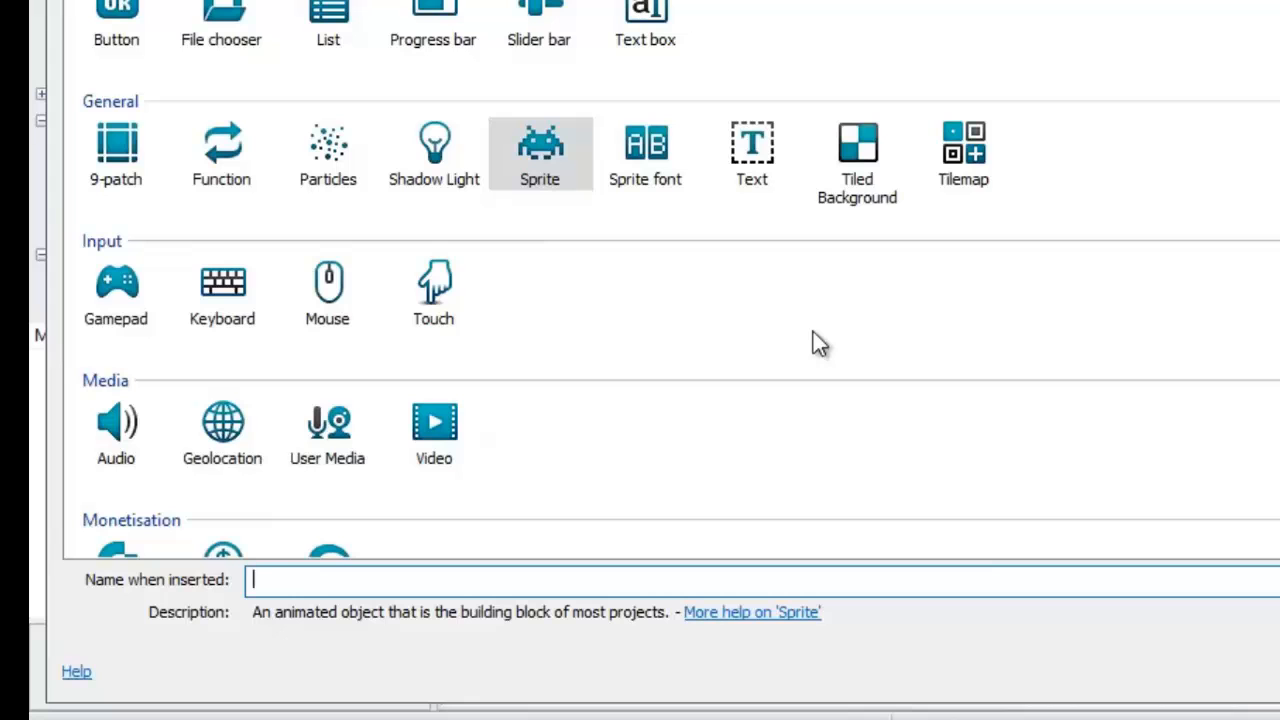
text(fundo)
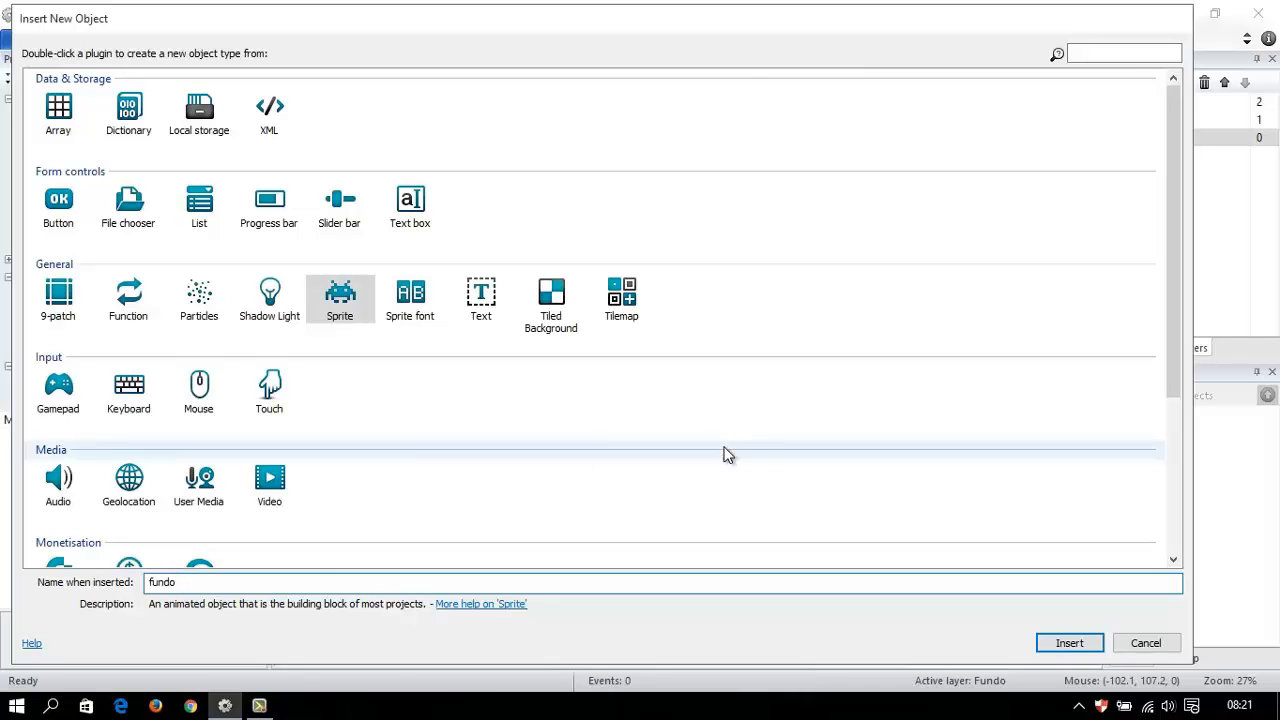
click(1060, 641)
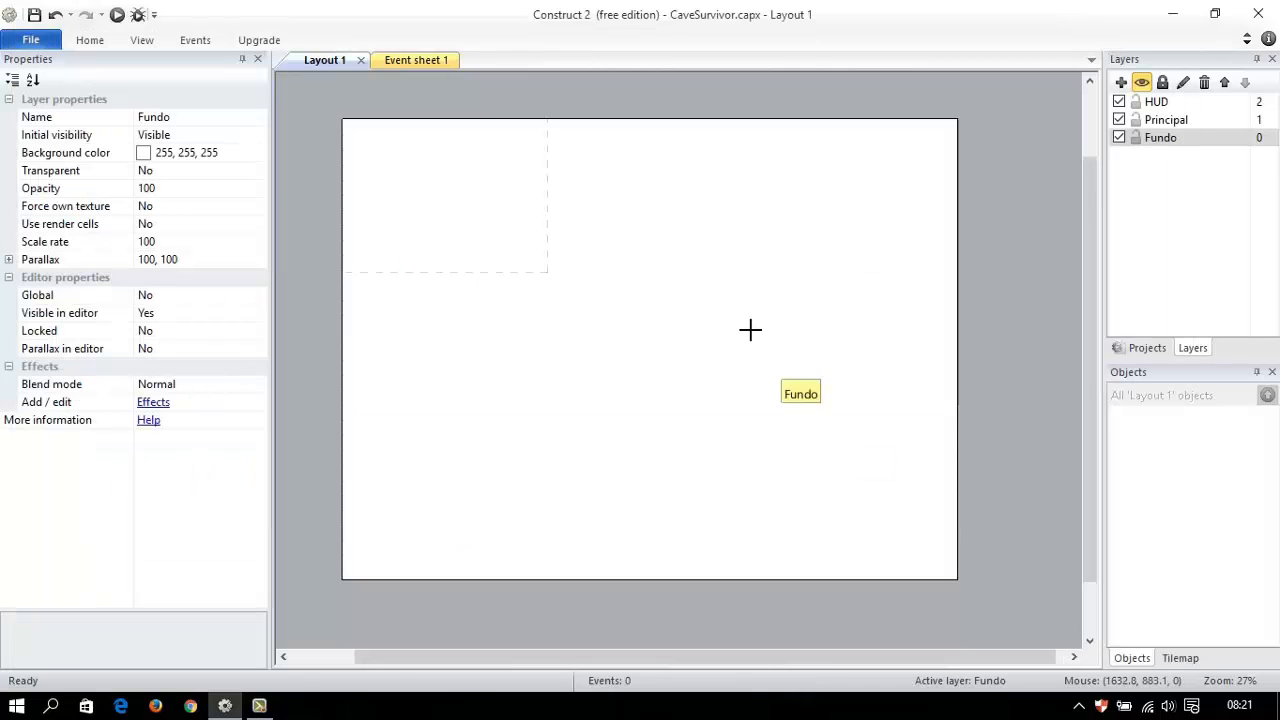
click(386, 165)
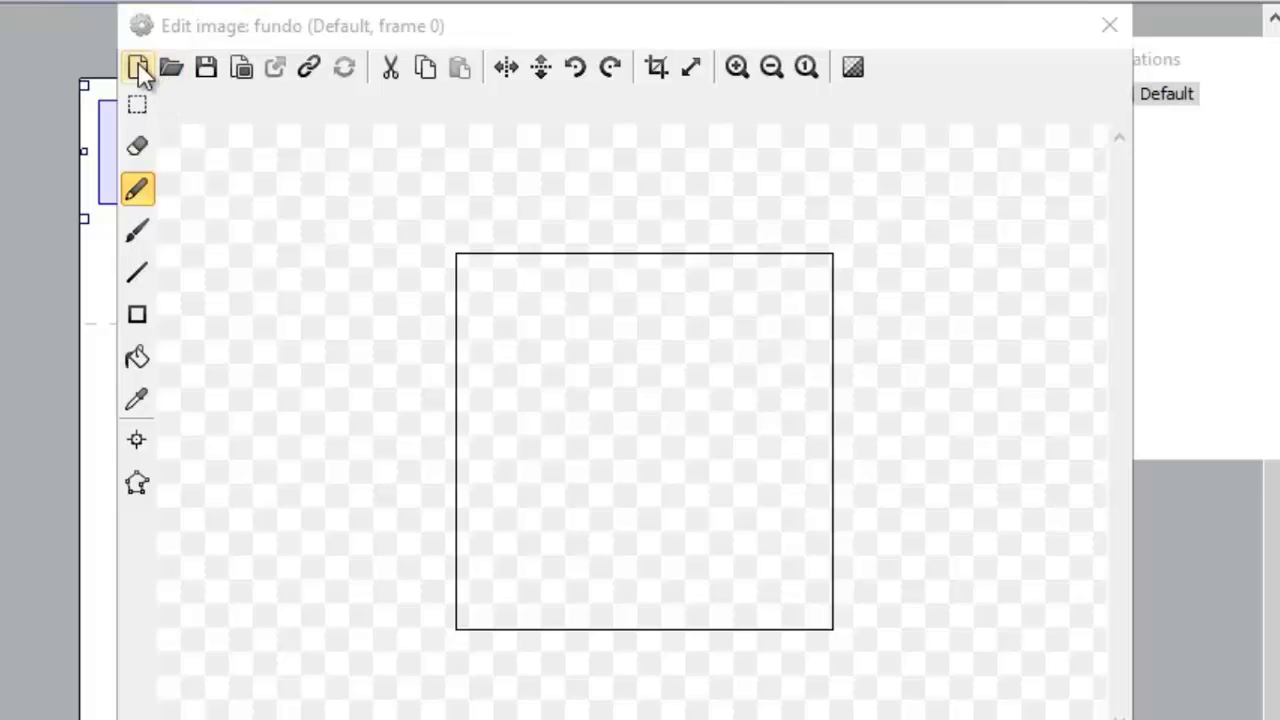
Step: Load fundo.png from Projeto CaveSurvivor's Imagens > Telas_etc folder as the fundo sprite's image
click(175, 68)
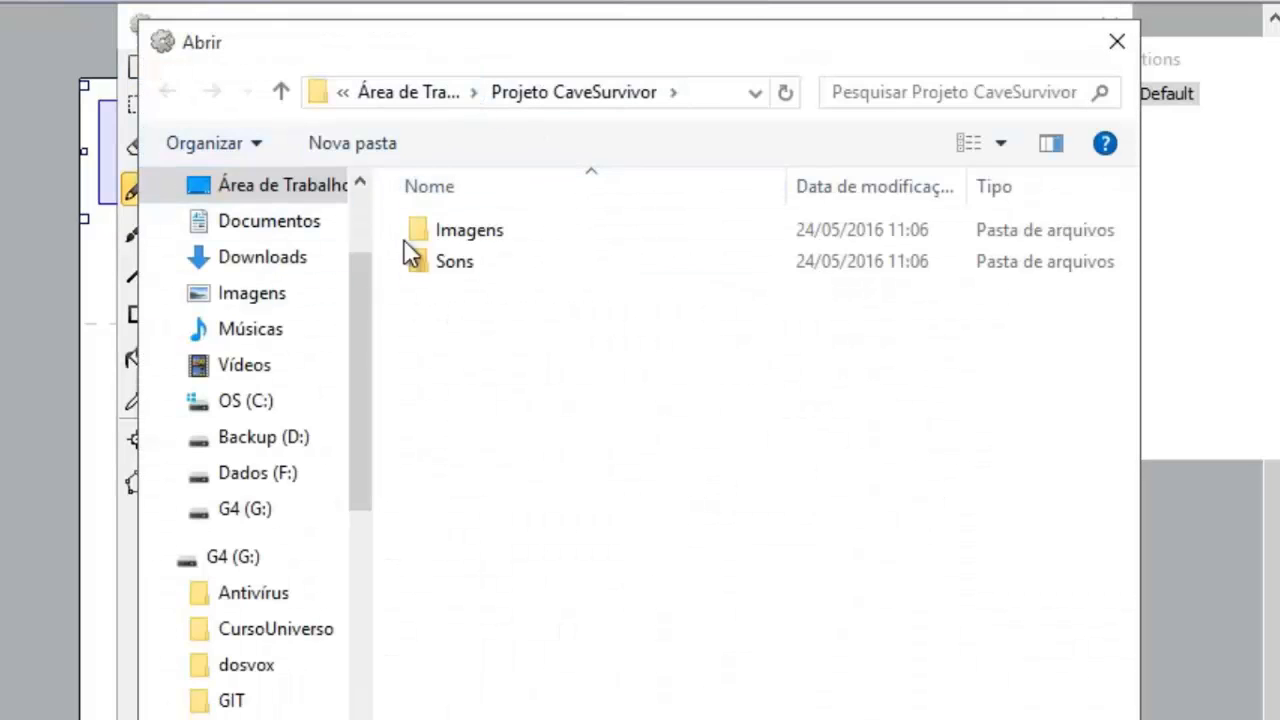
click(420, 93)
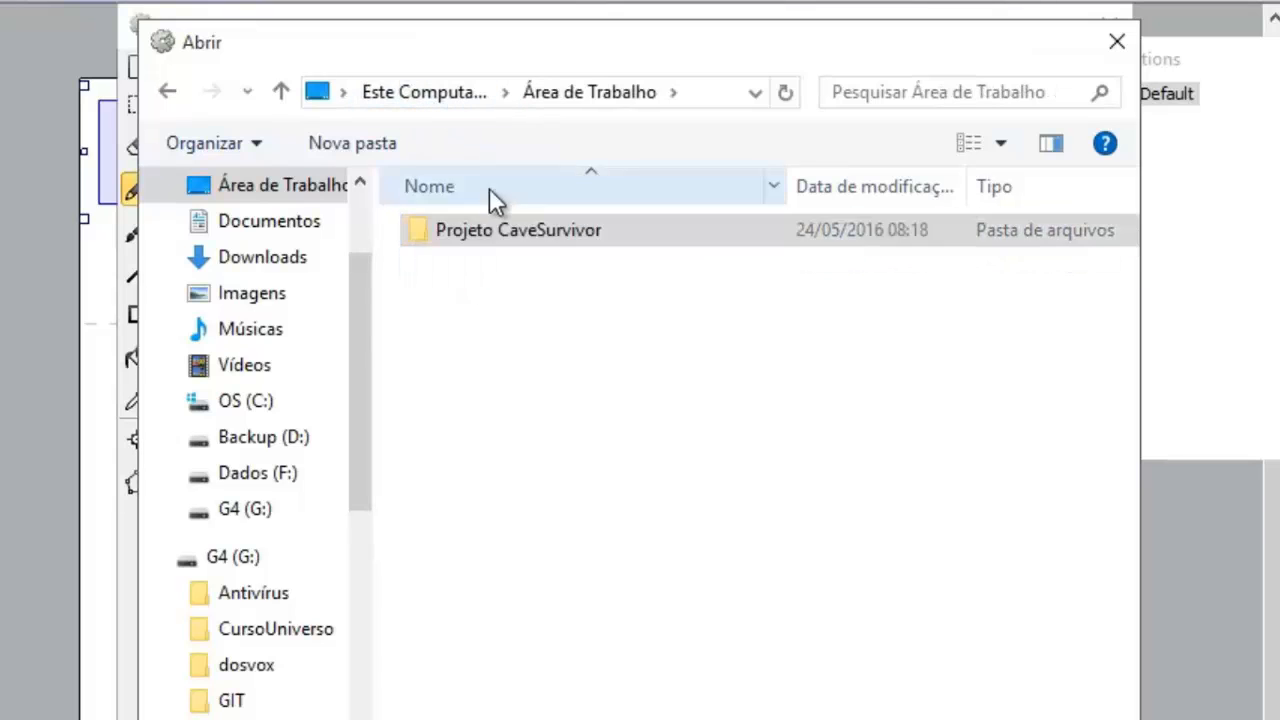
double_click(541, 232)
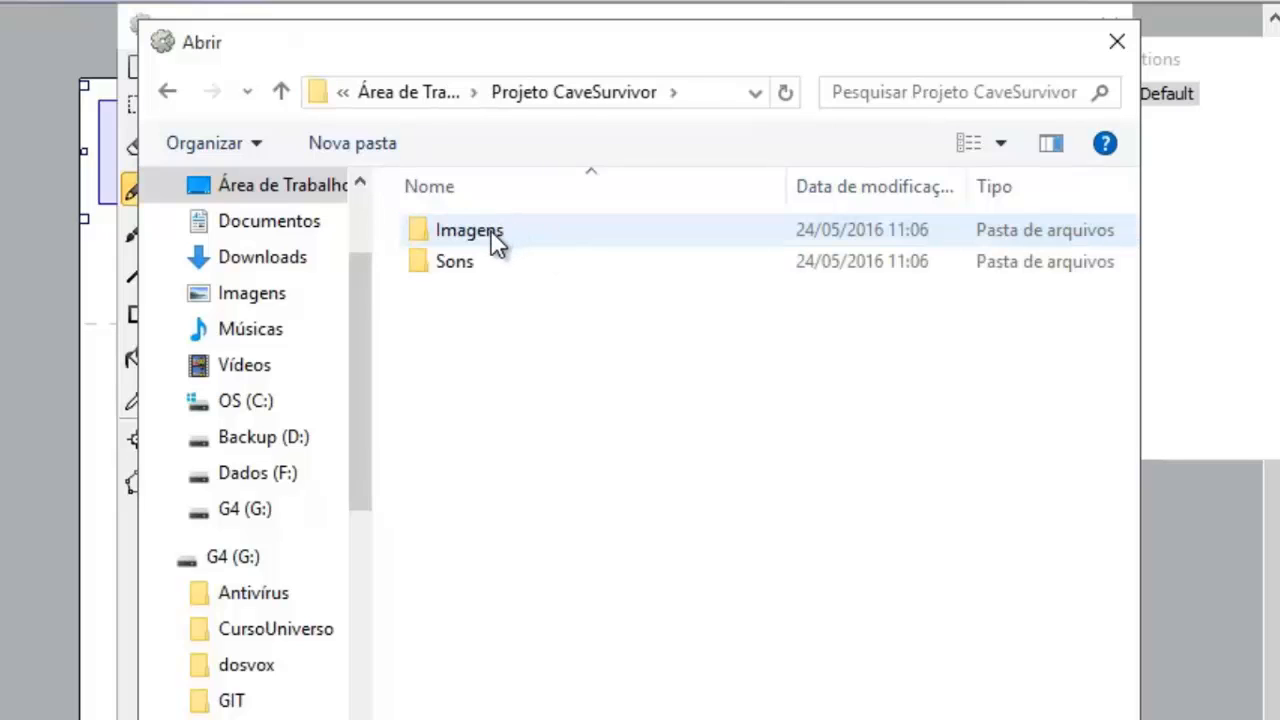
double_click(493, 238)
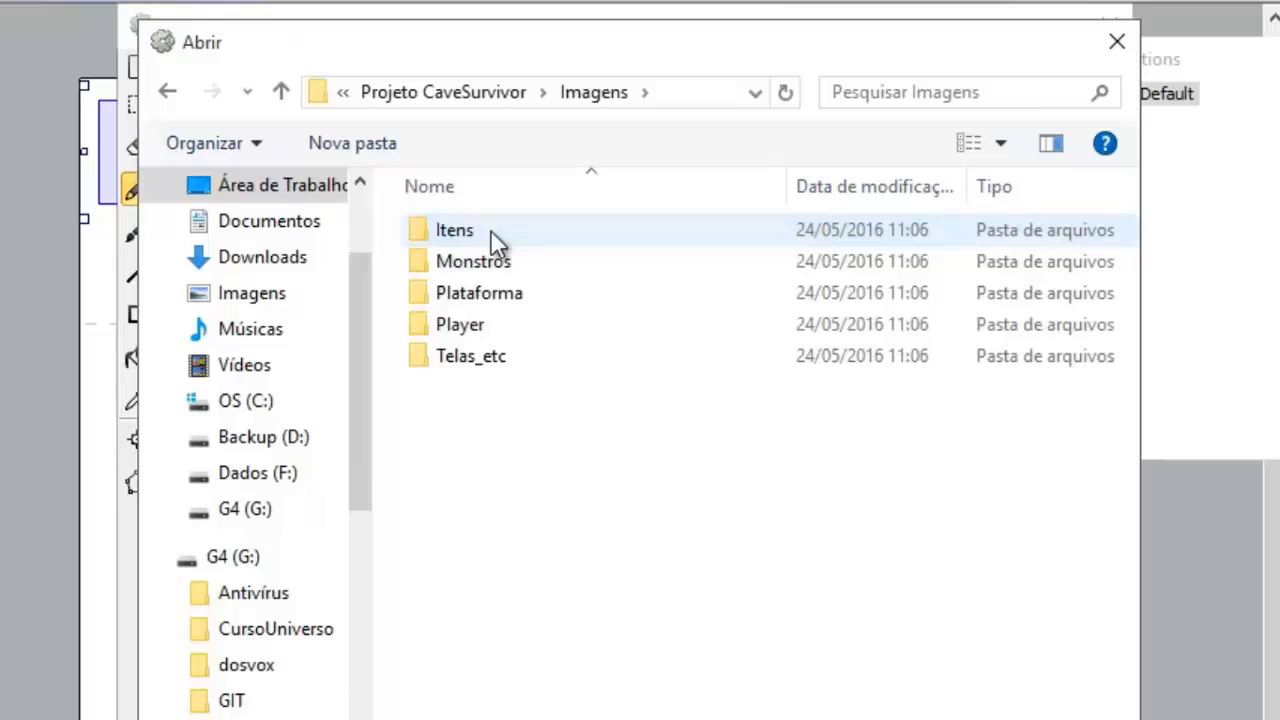
double_click(497, 360)
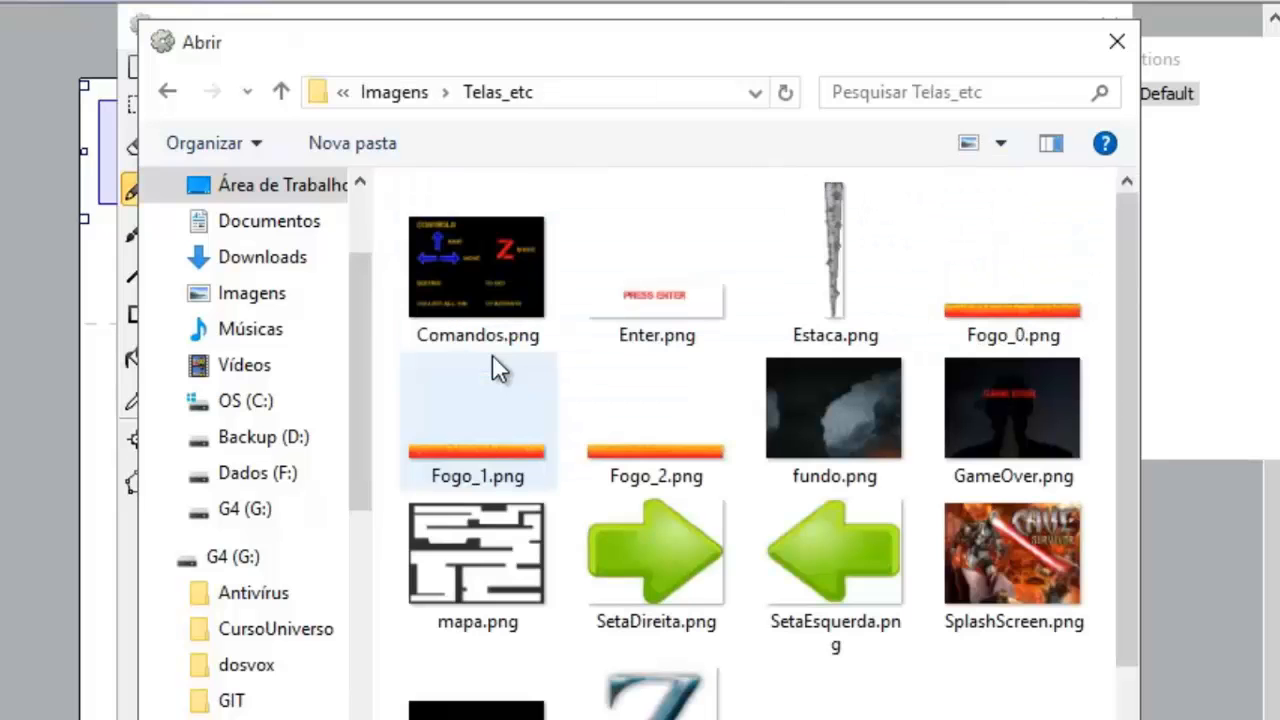
click(800, 432)
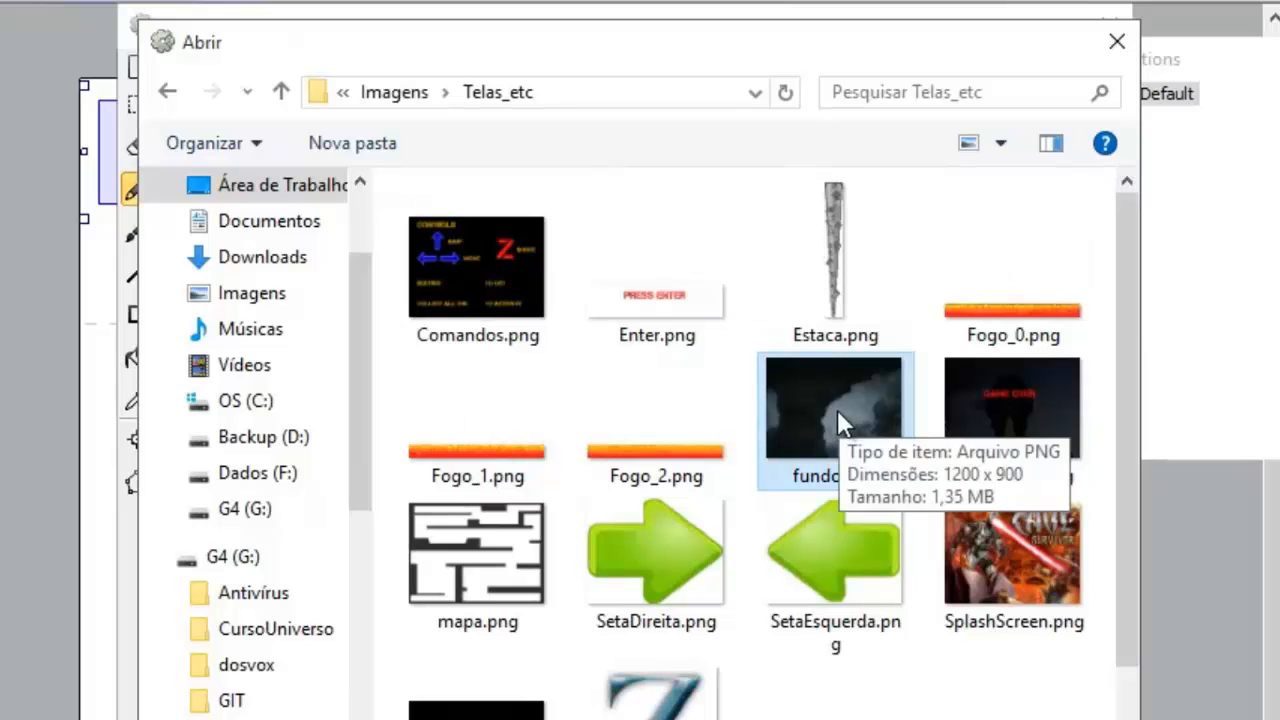
double_click(840, 412)
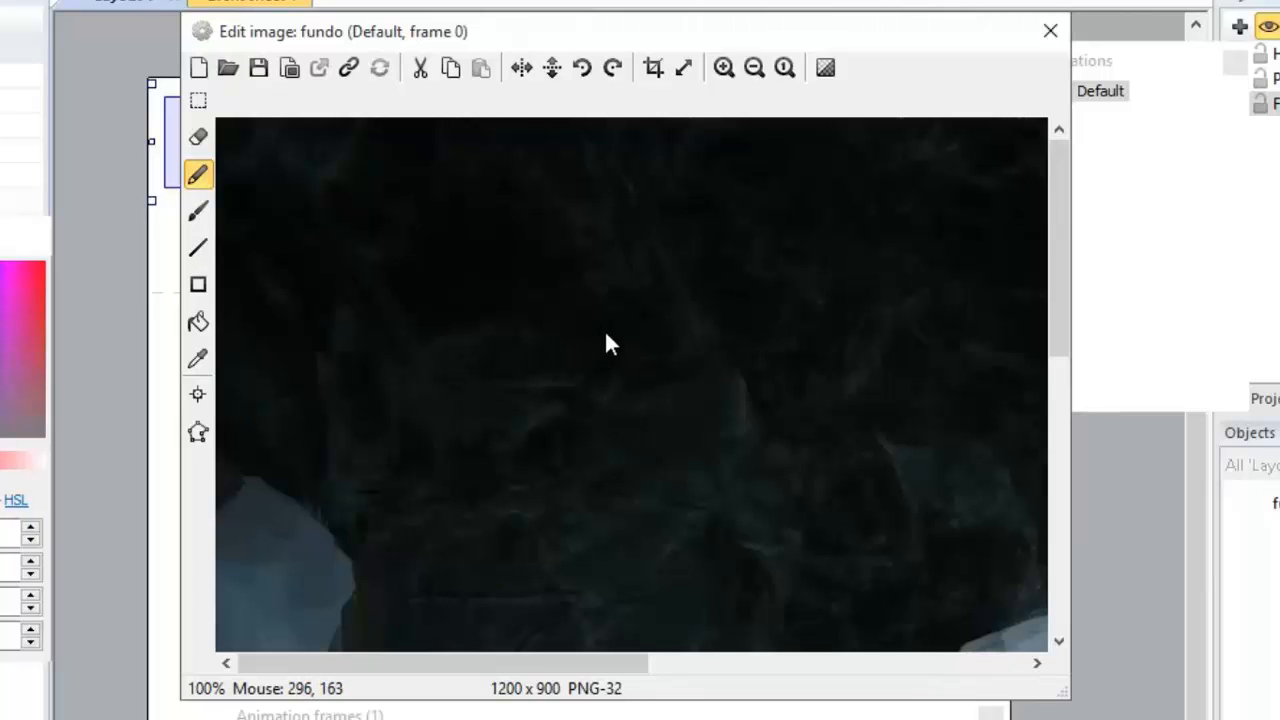
Step: Set the fundo image's origin point to X 0, Y 0 and close the image editor
scroll(594, 420, down, 2)
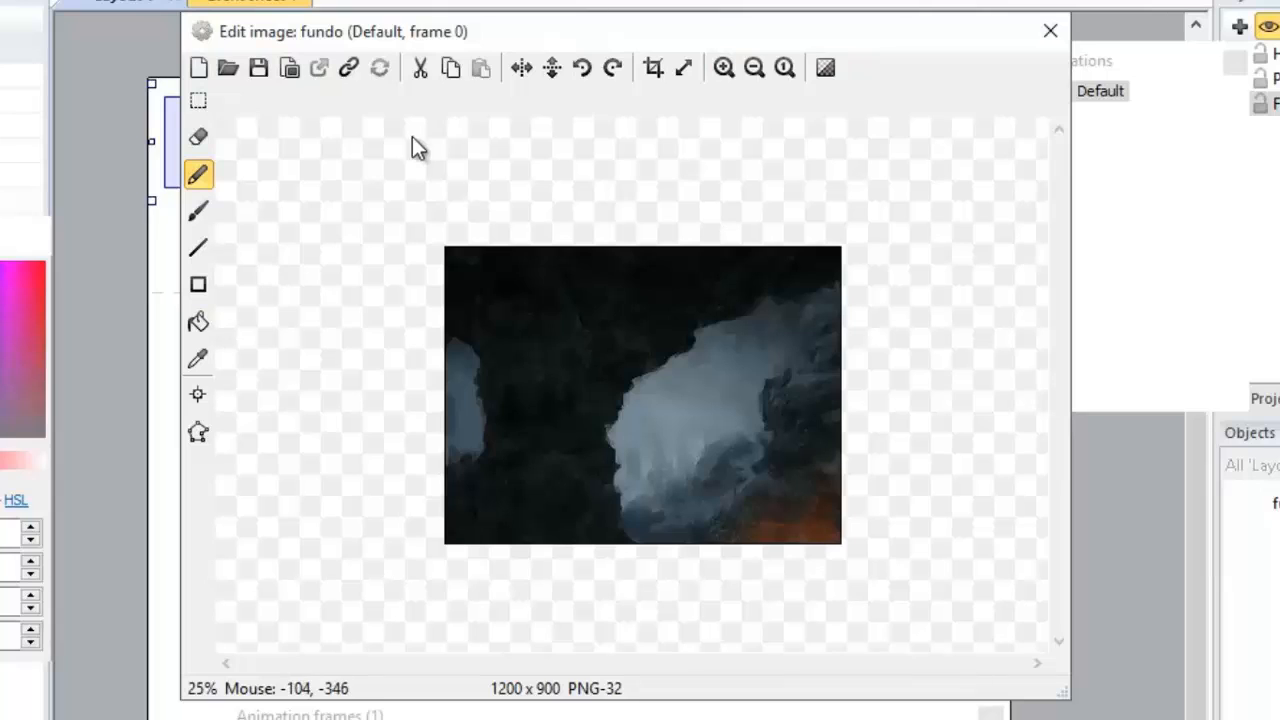
click(197, 396)
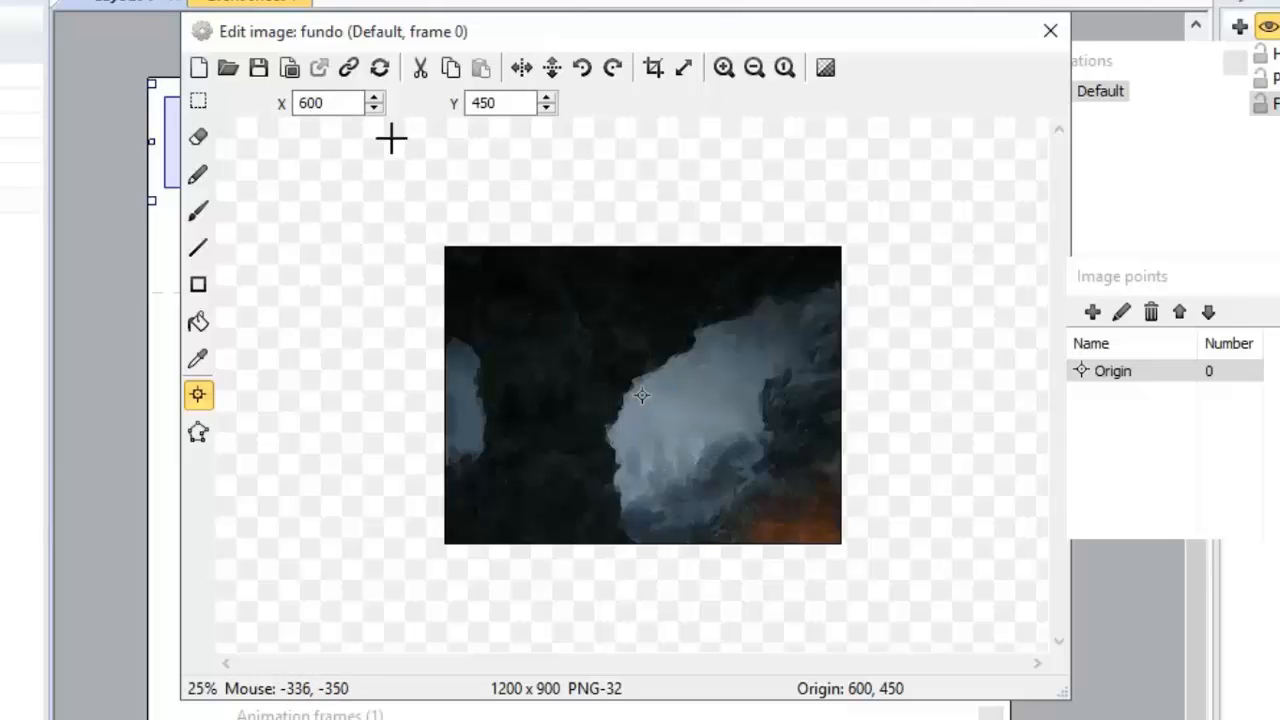
click(335, 103)
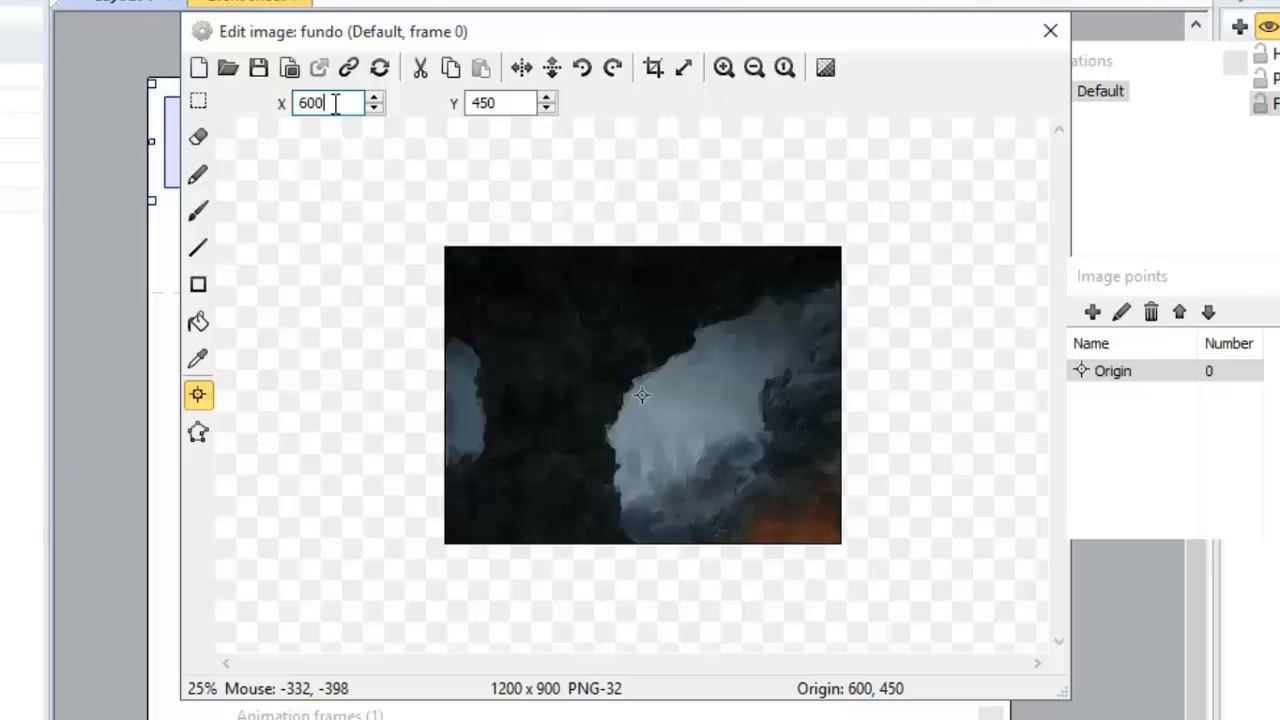
double_click(335, 103)
text(0)
key(Tab)
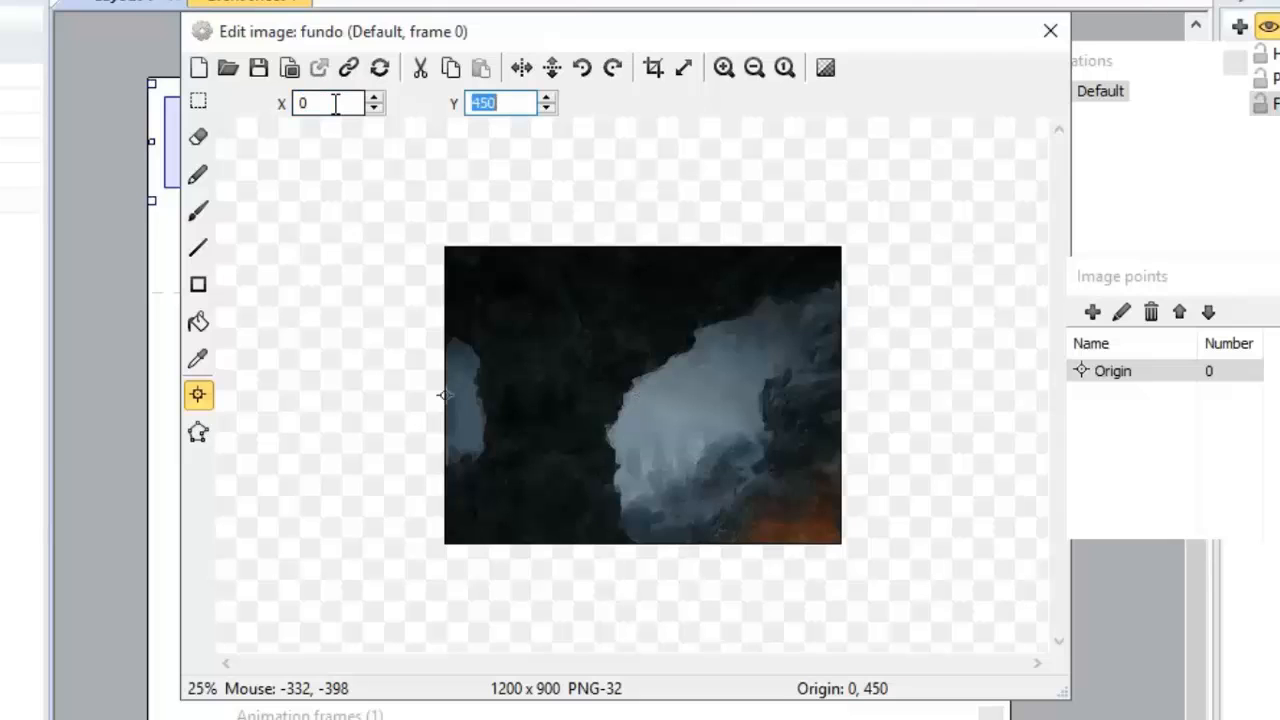
text(0)
key(Return)
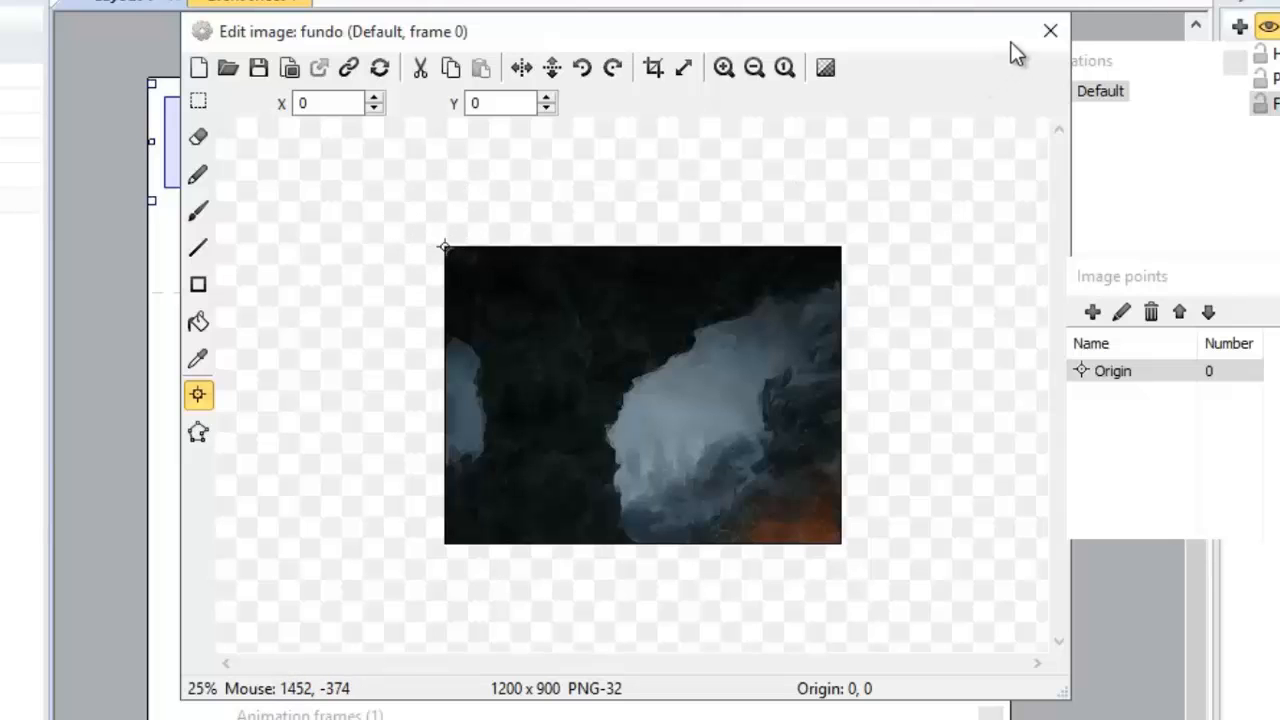
click(1049, 34)
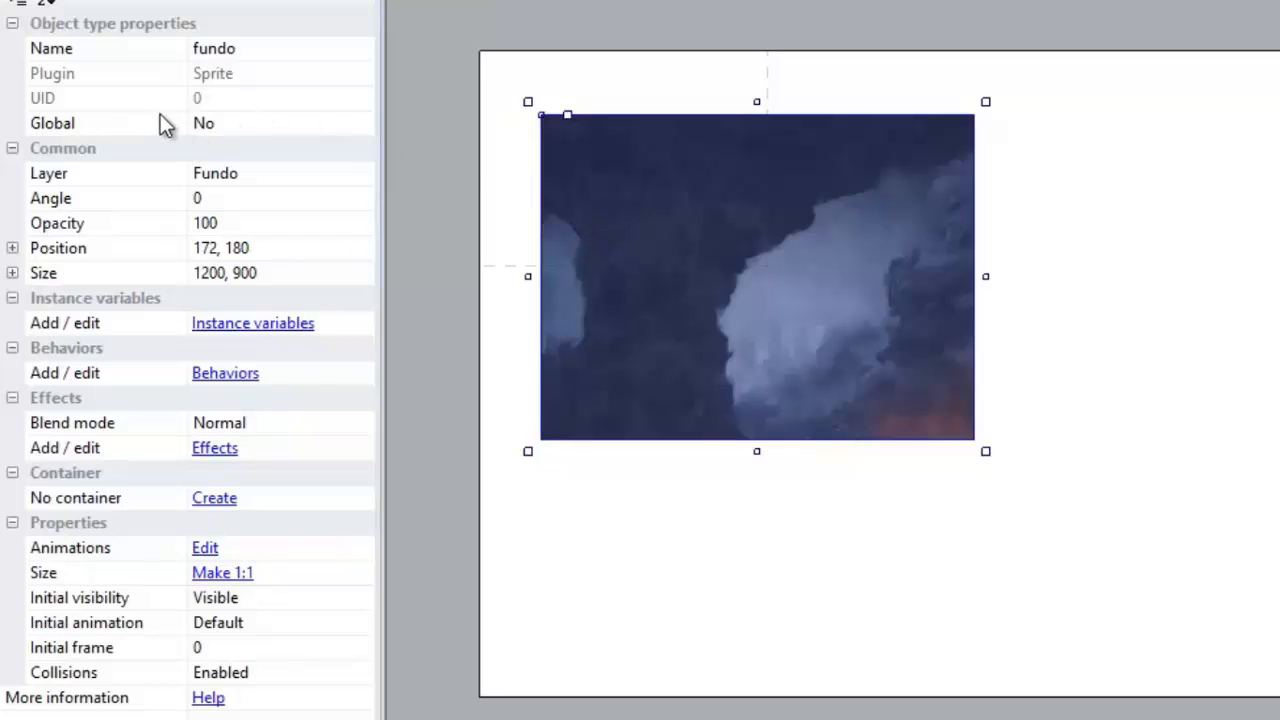
Step: Assign the fundo sprite to the Fundo layer in its common properties
click(266, 173)
click(364, 175)
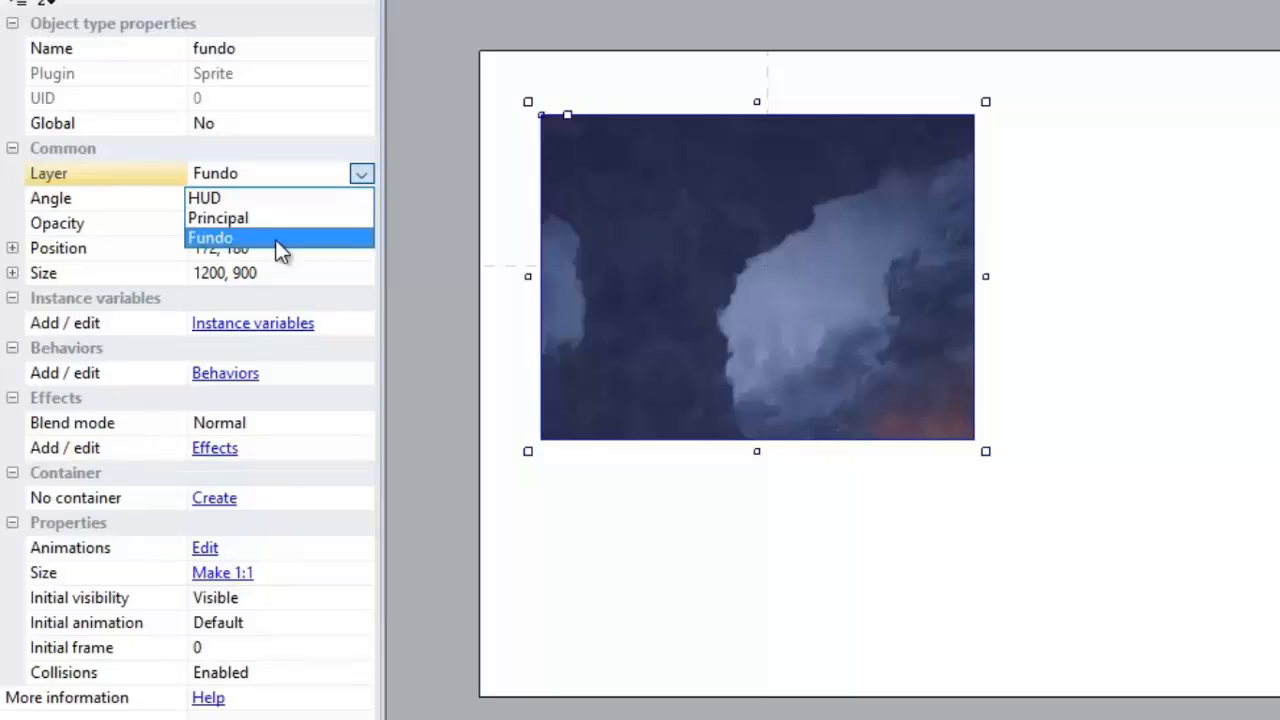
click(250, 240)
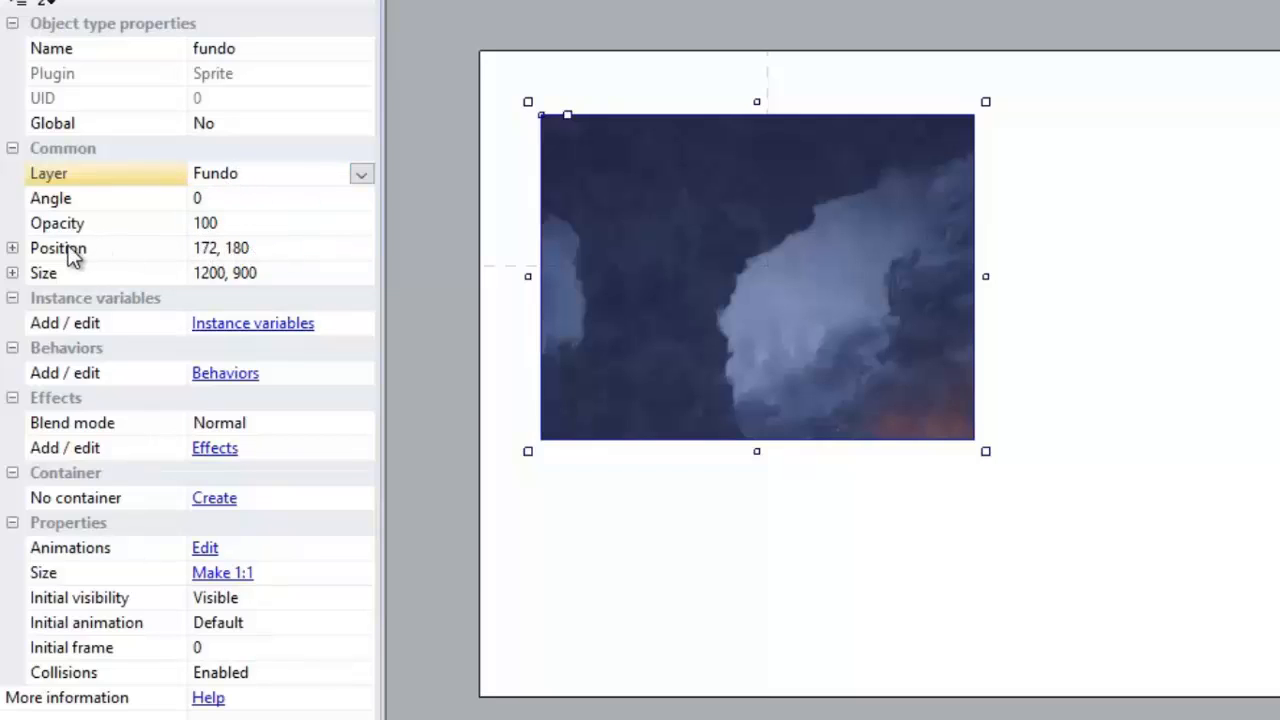
Step: Set the fundo sprite's position to X 0, Y 0 and deselect it
click(12, 248)
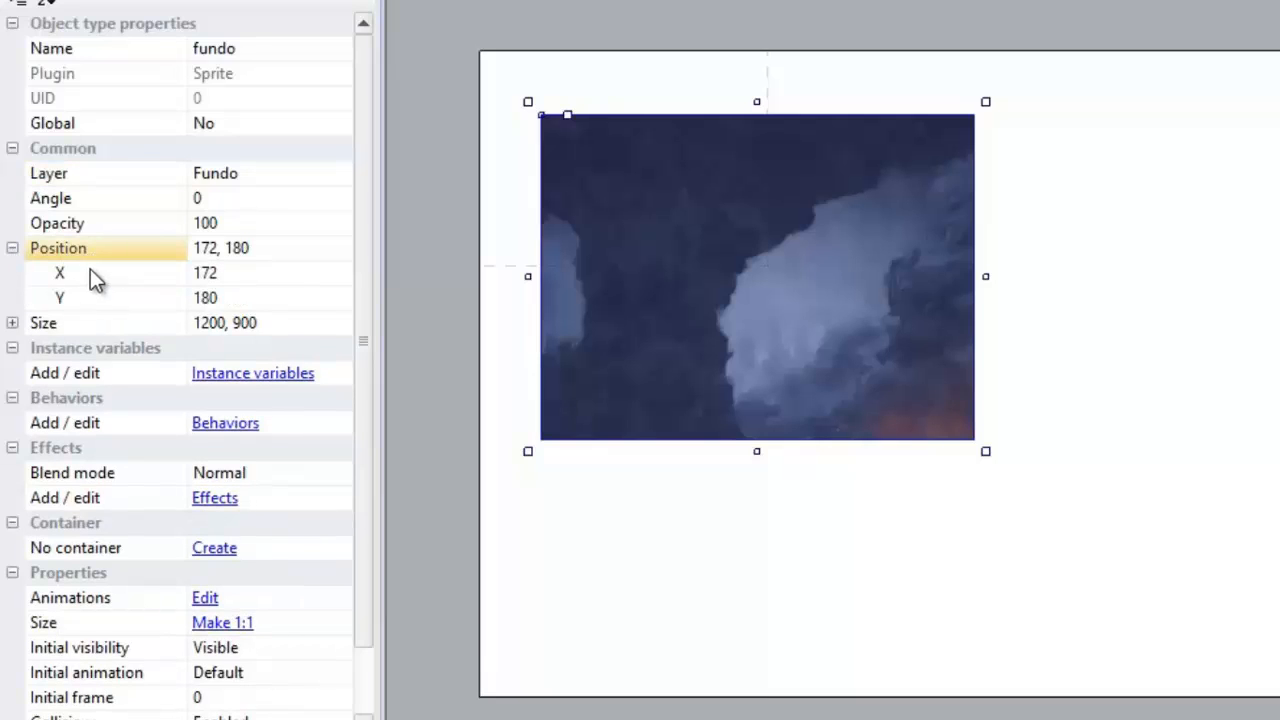
click(240, 272)
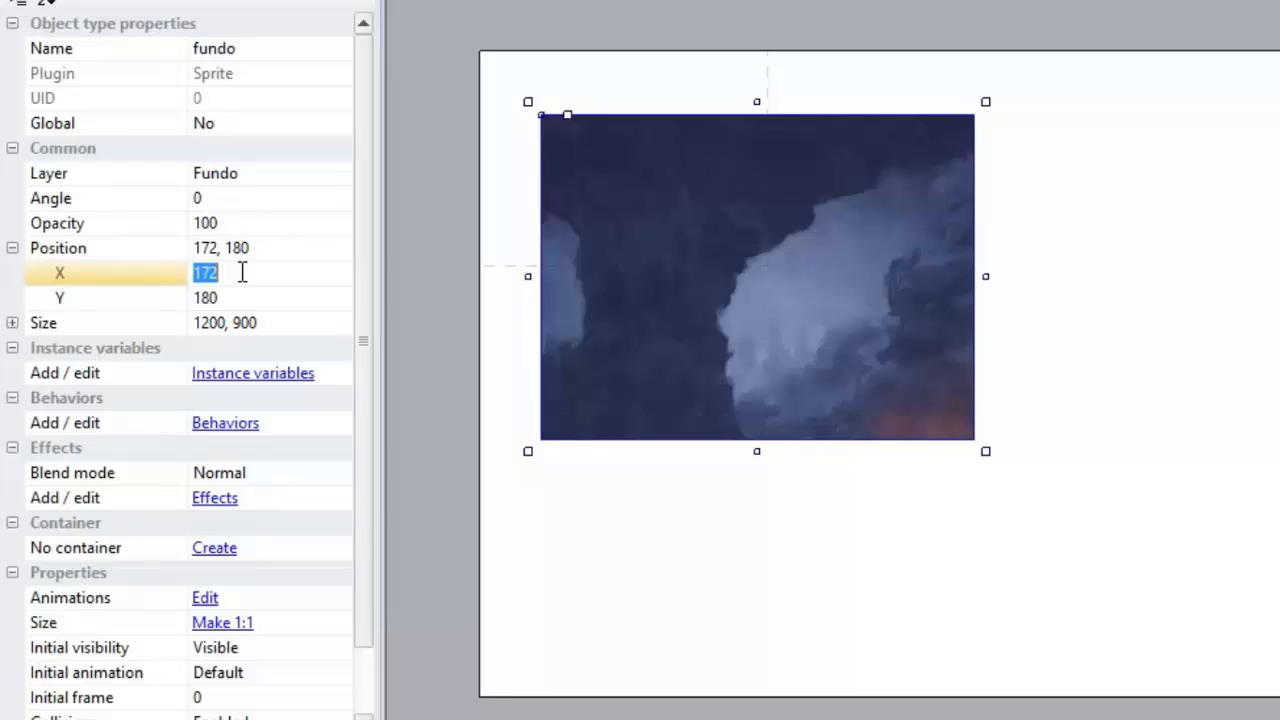
text(0)
key(Tab)
text(0)
key(Return)
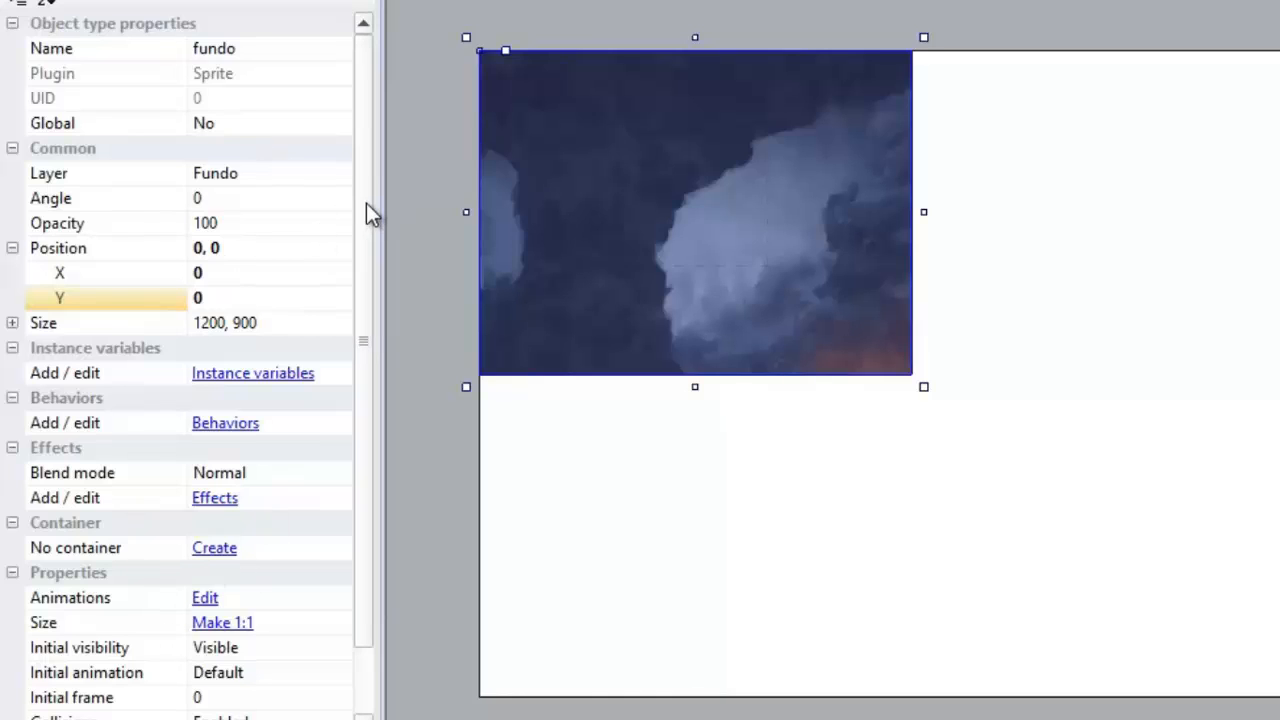
click(452, 166)
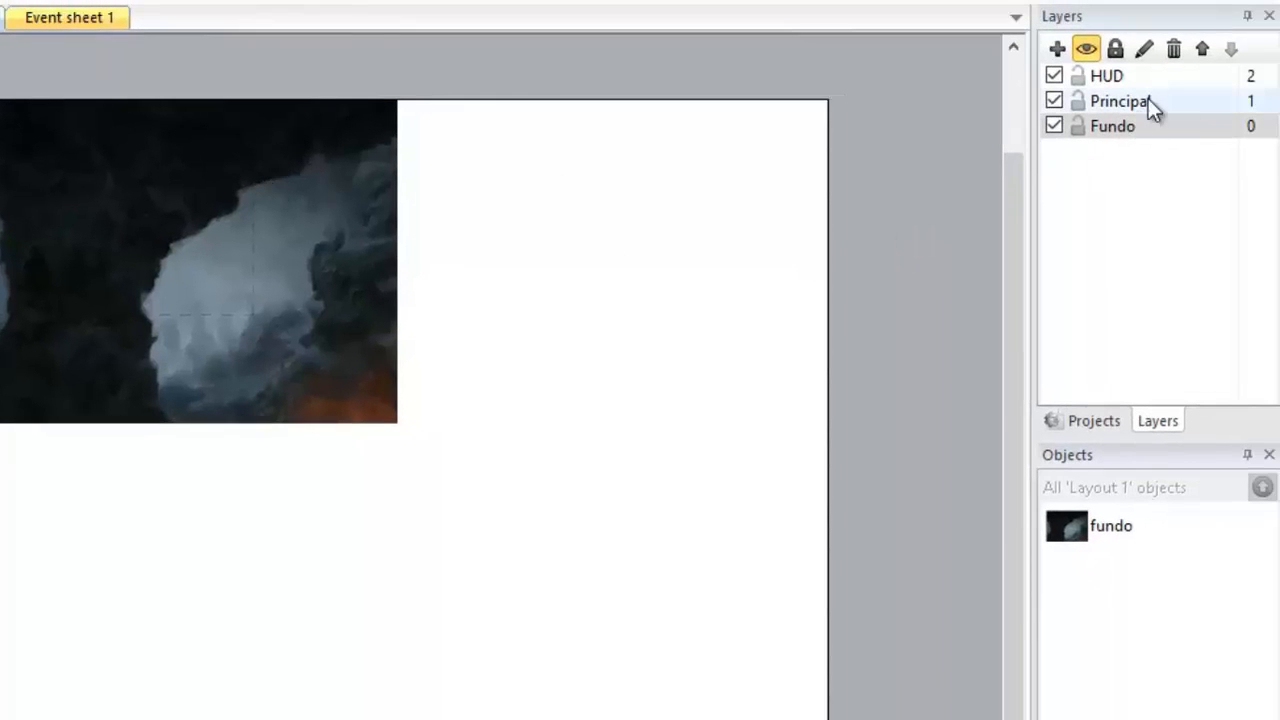
Step: Insert a new Sprite object named mapa on the Principal layer, placing it below the background image at about 440, 1030
click(1128, 108)
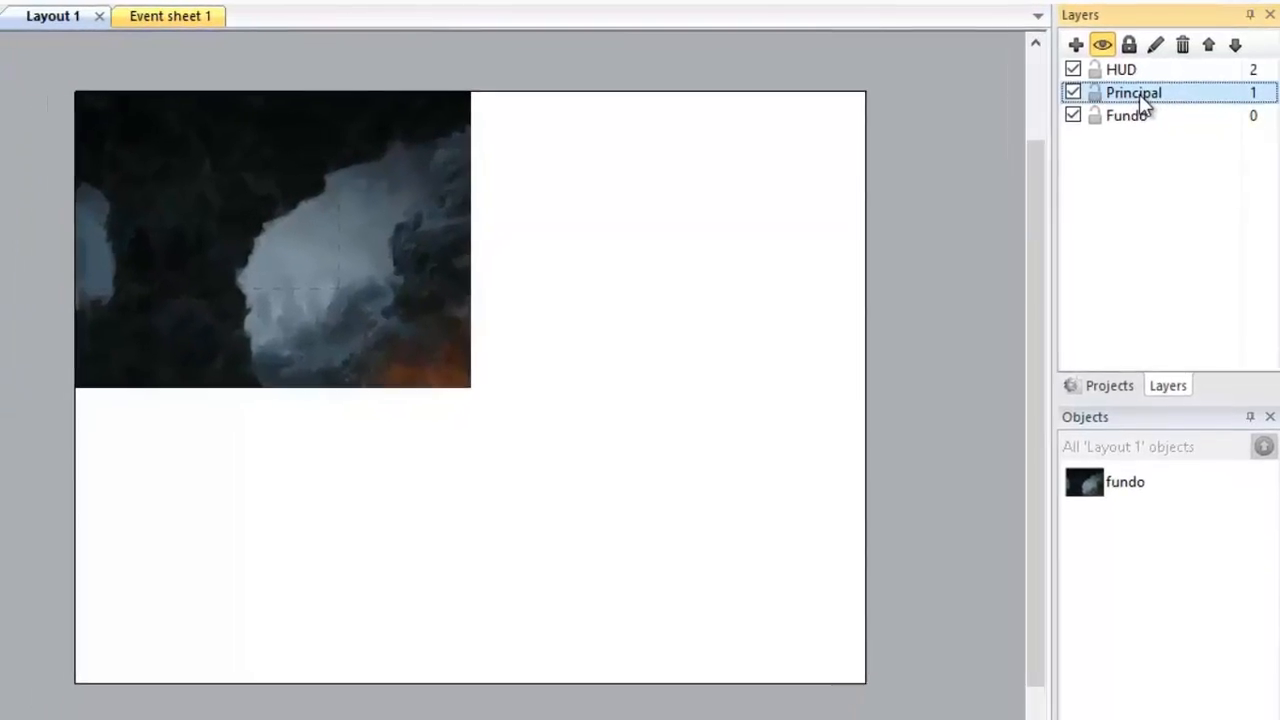
right_click(57, 136)
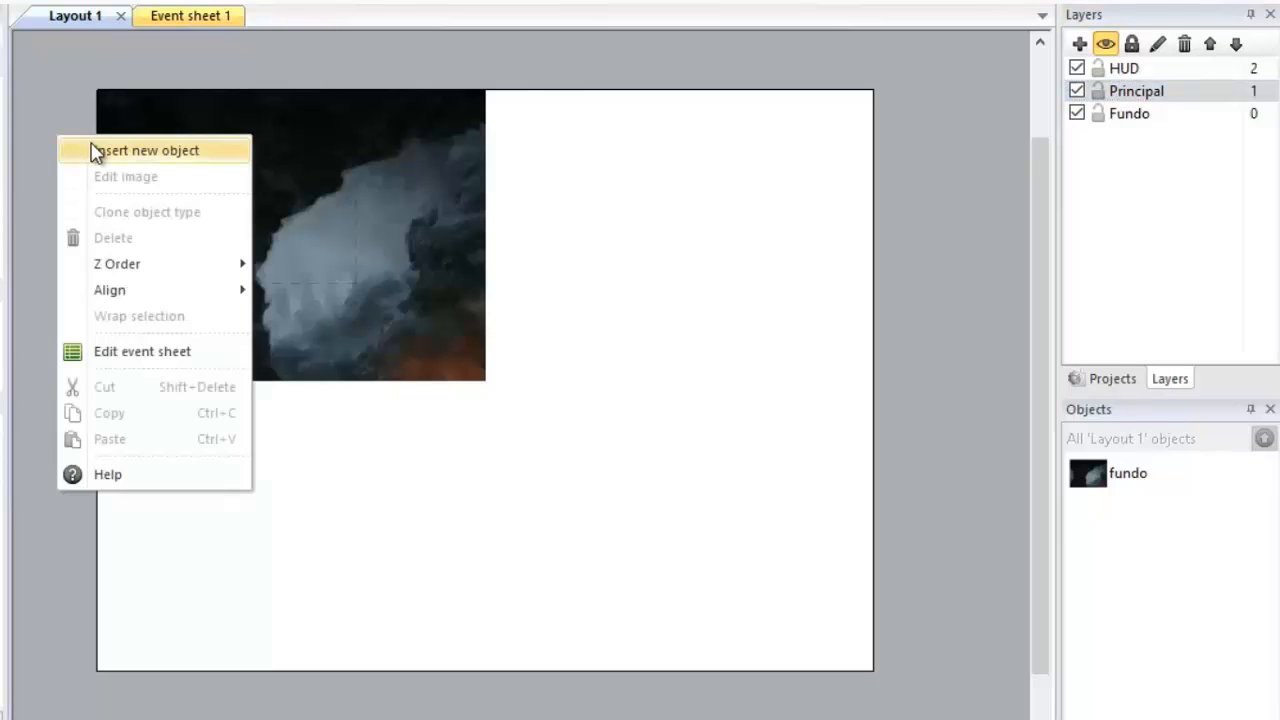
click(94, 149)
click(110, 314)
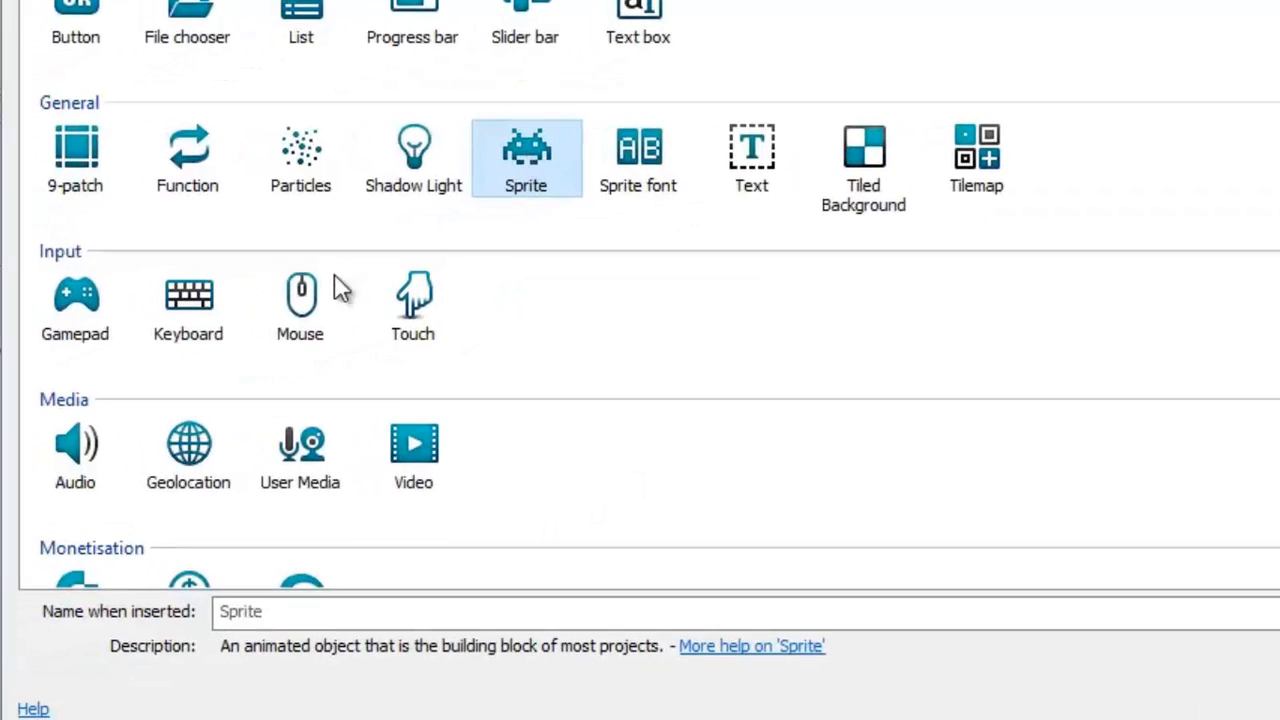
click(2, 675)
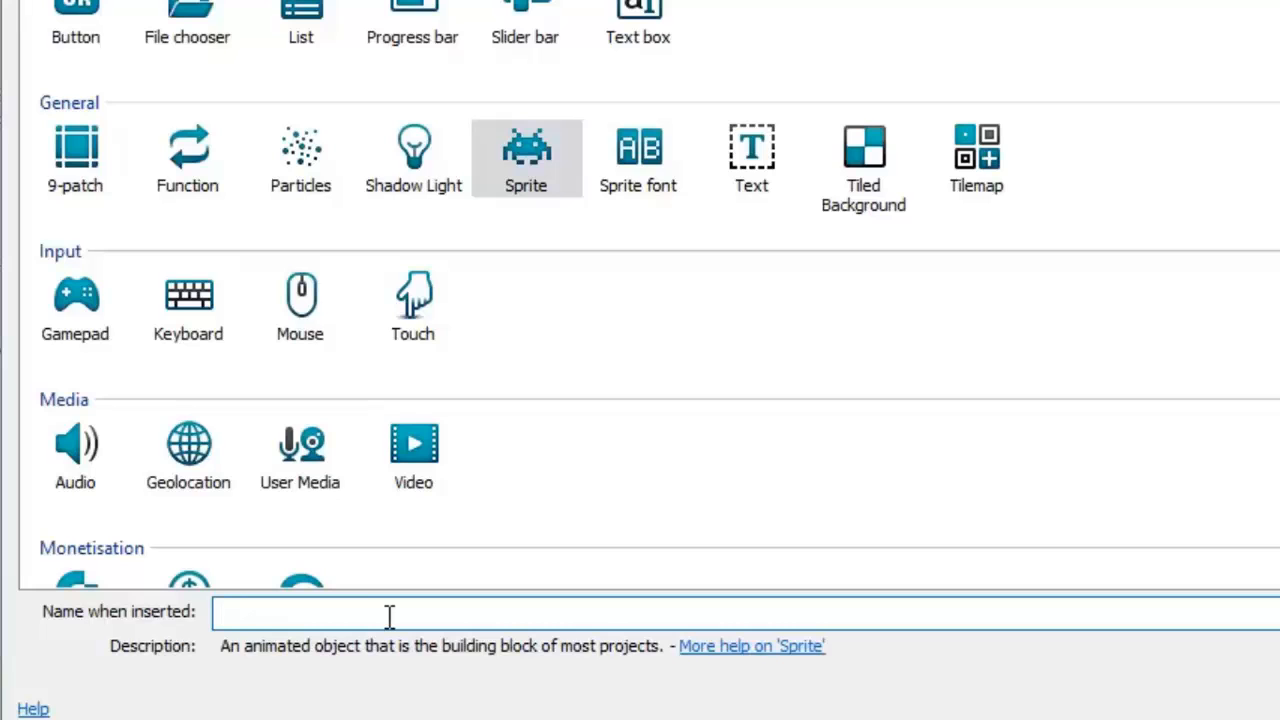
text(mapa)
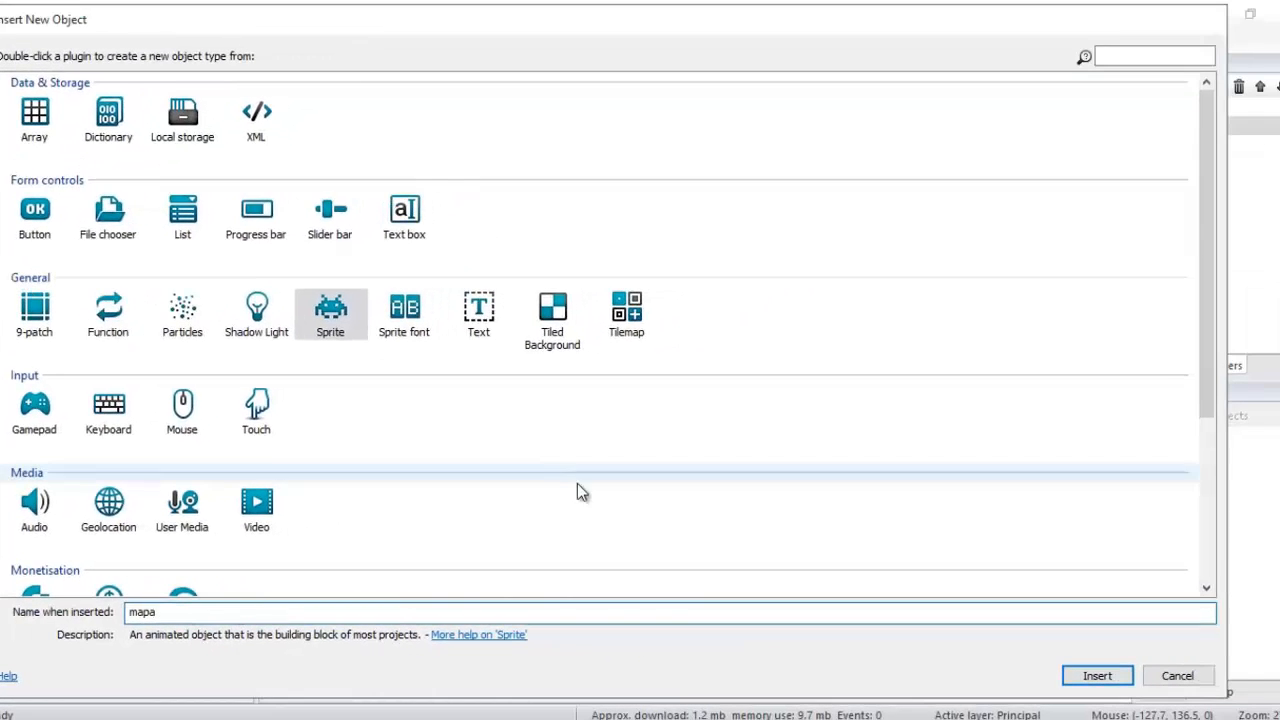
click(1096, 676)
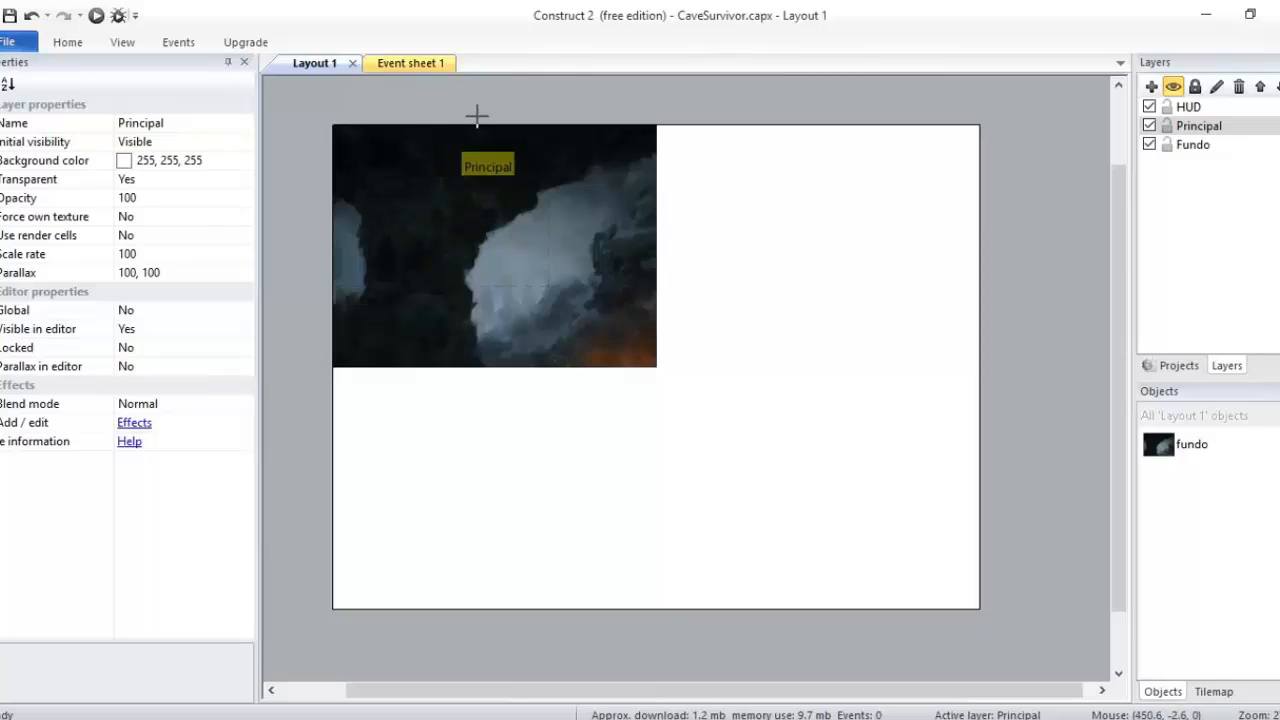
click(449, 400)
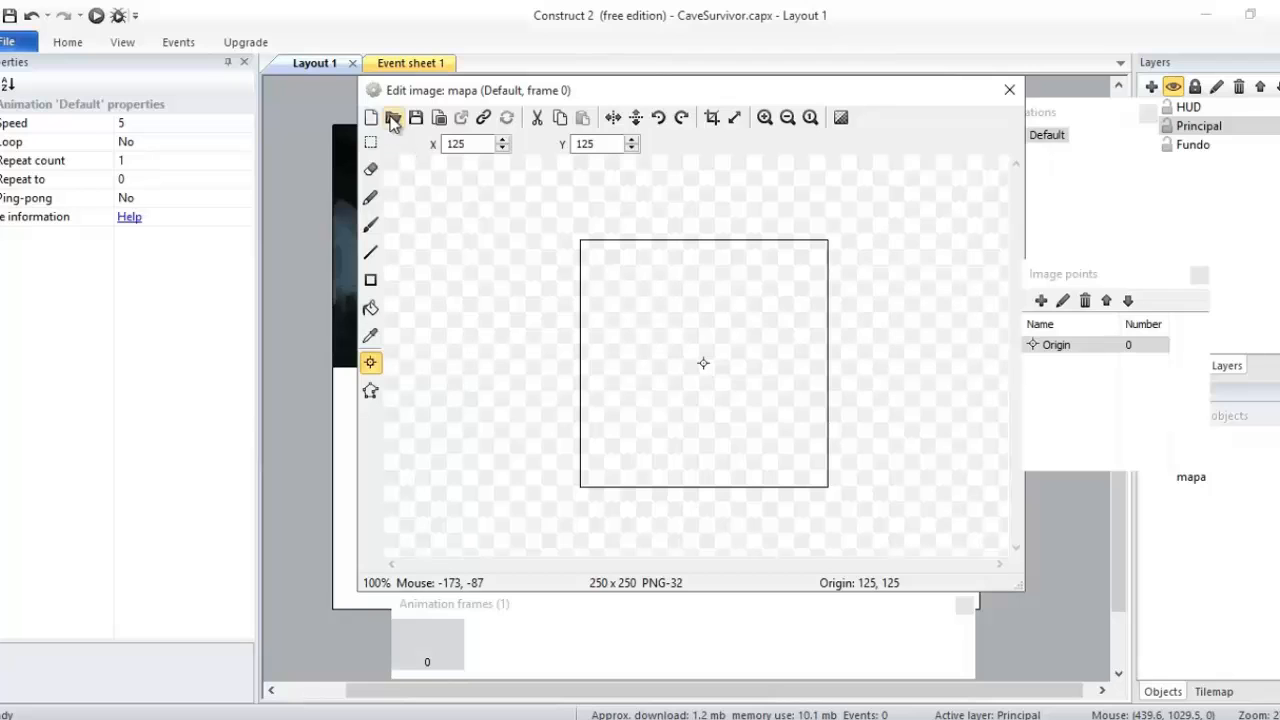
Step: Load mapa.png from the Imagens > Telas_etc folder as the mapa sprite's image and dismiss the size notice
click(393, 117)
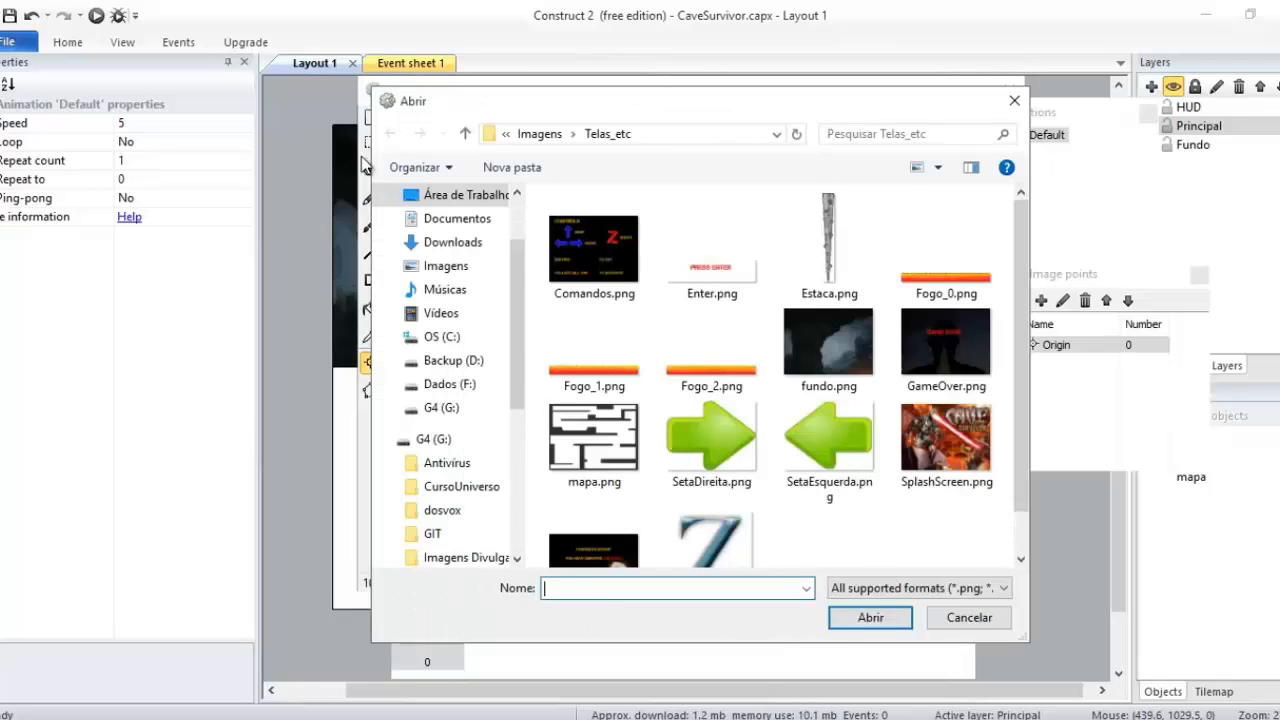
drag(1019, 251, 1022, 302)
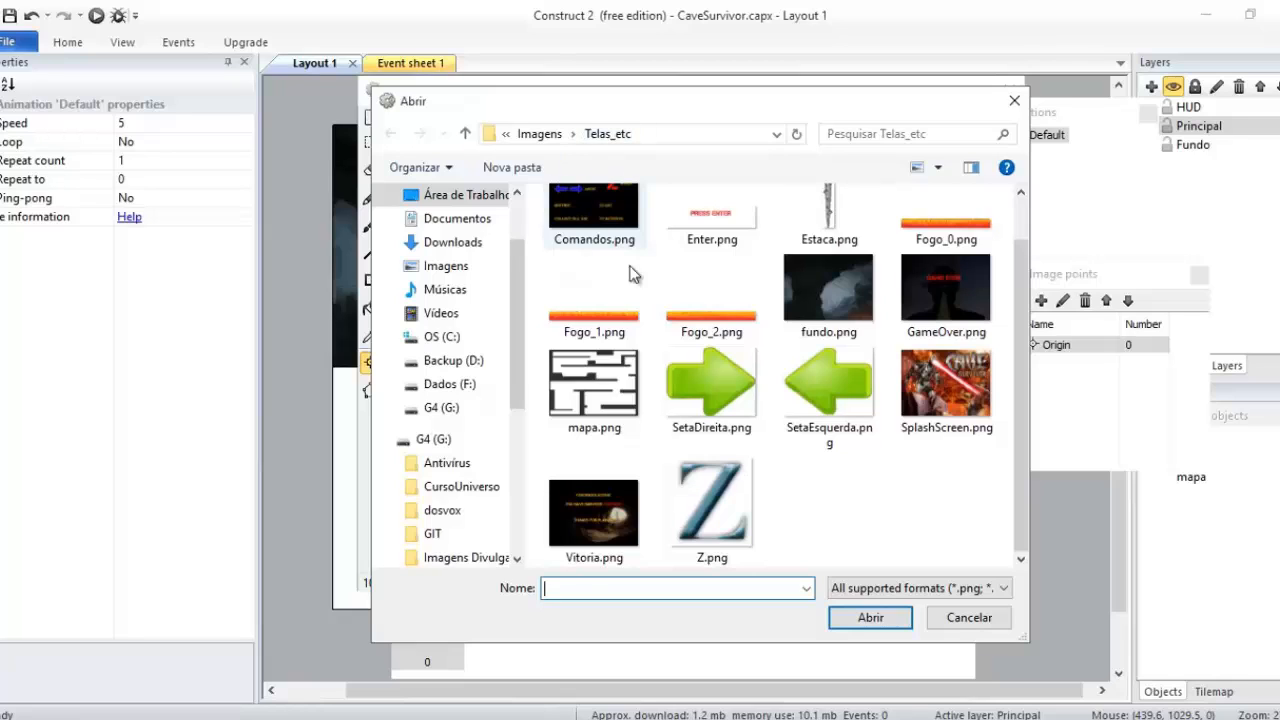
click(580, 405)
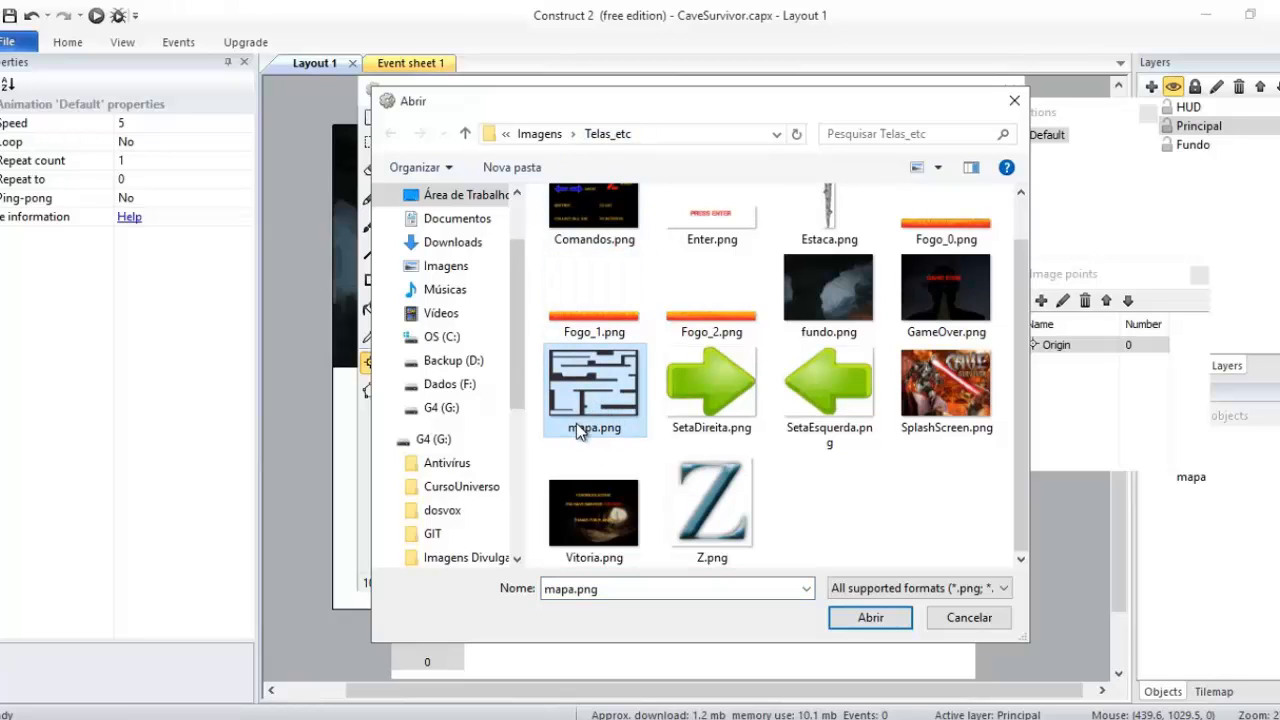
double_click(594, 388)
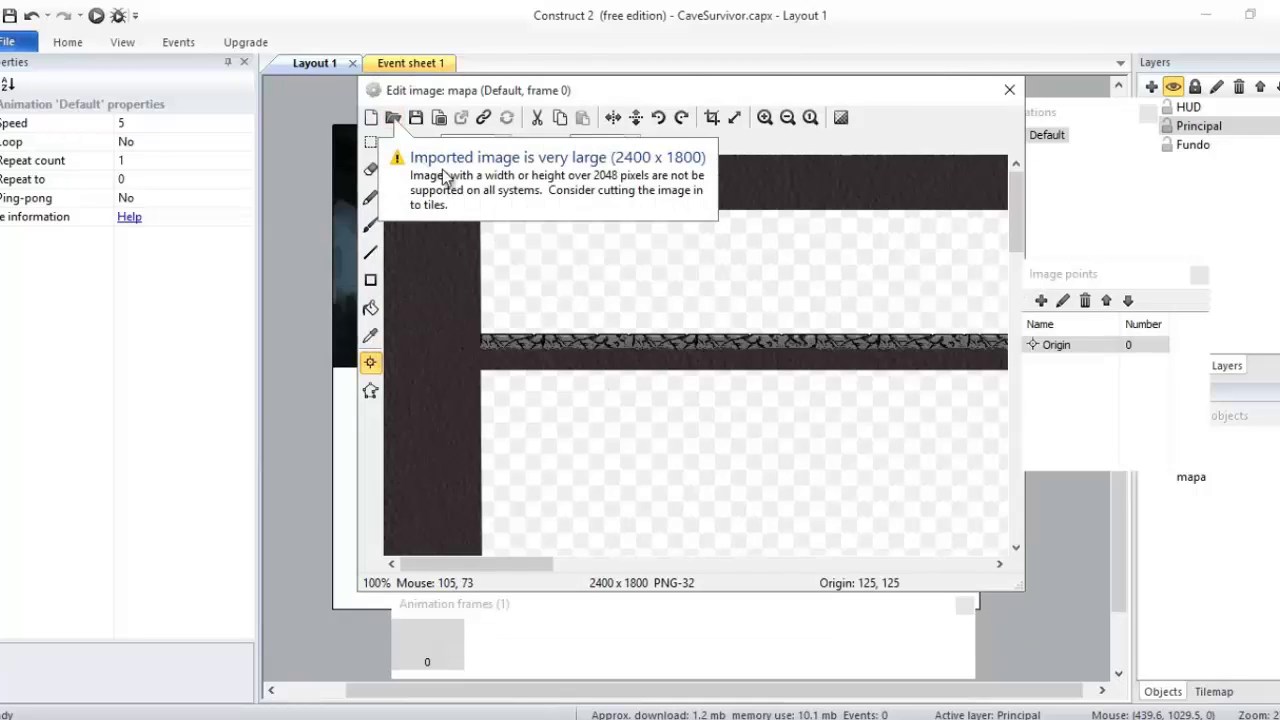
click(667, 174)
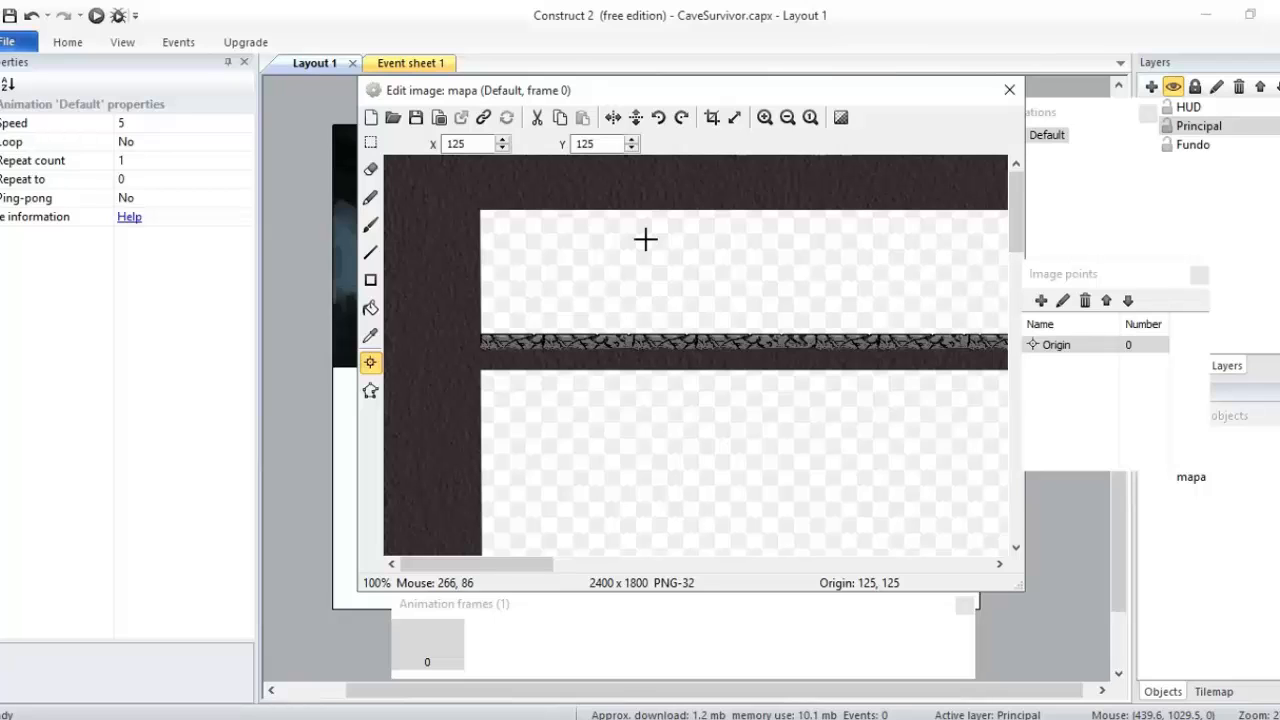
Step: Set the mapa image's origin point to X 0, Y 0 and close the image editor
ctrl+scroll(597, 291, down, 1)
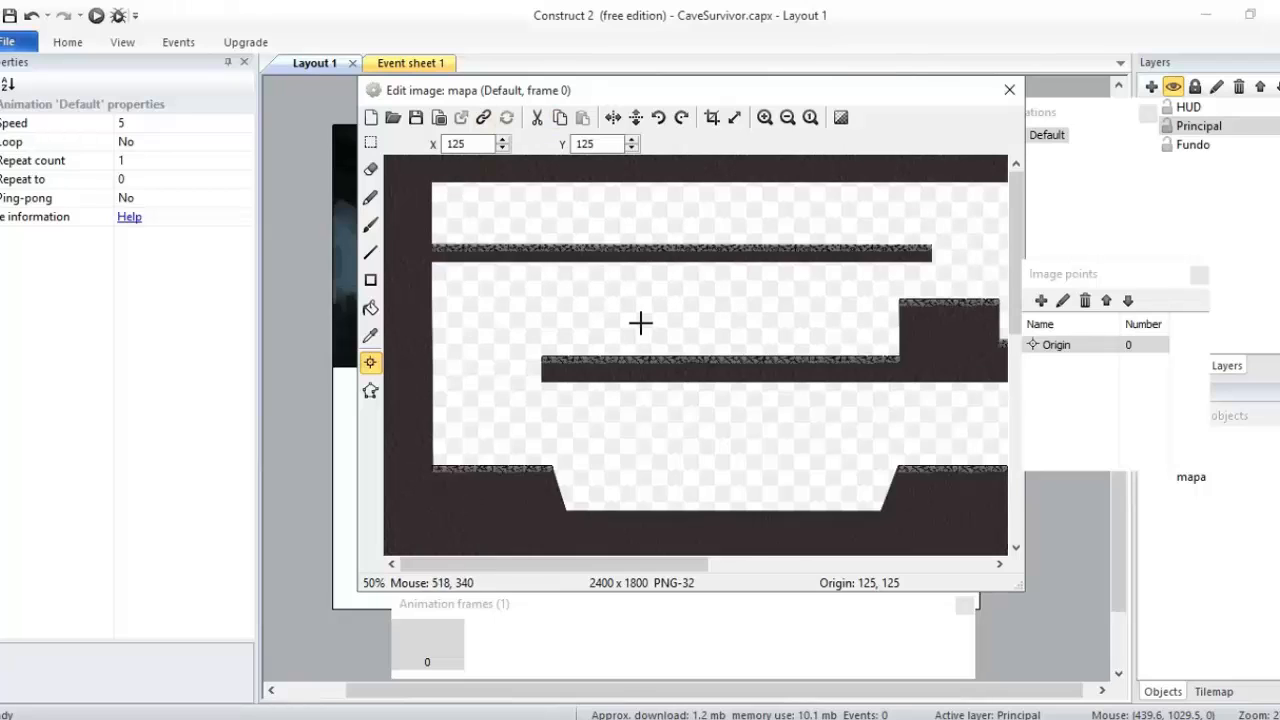
ctrl+scroll(640, 322, down, 2)
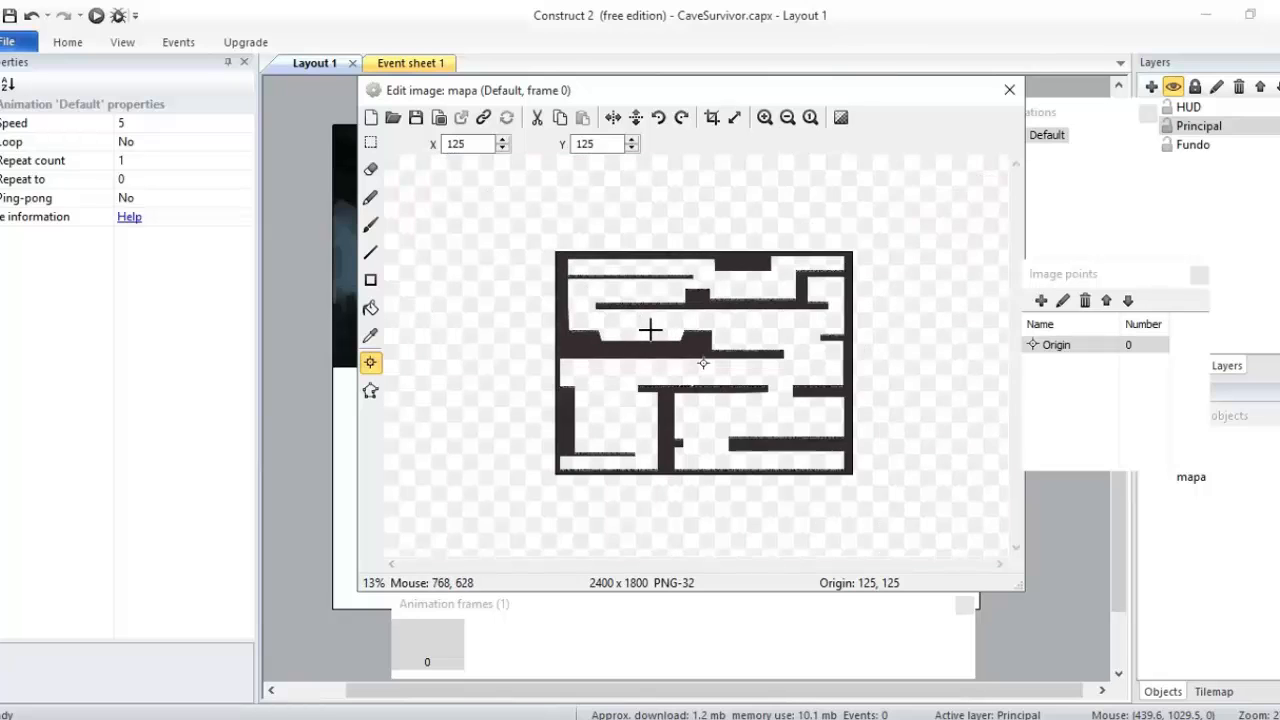
ctrl+scroll(650, 329, up, 1)
ctrl+scroll(626, 267, up, 1)
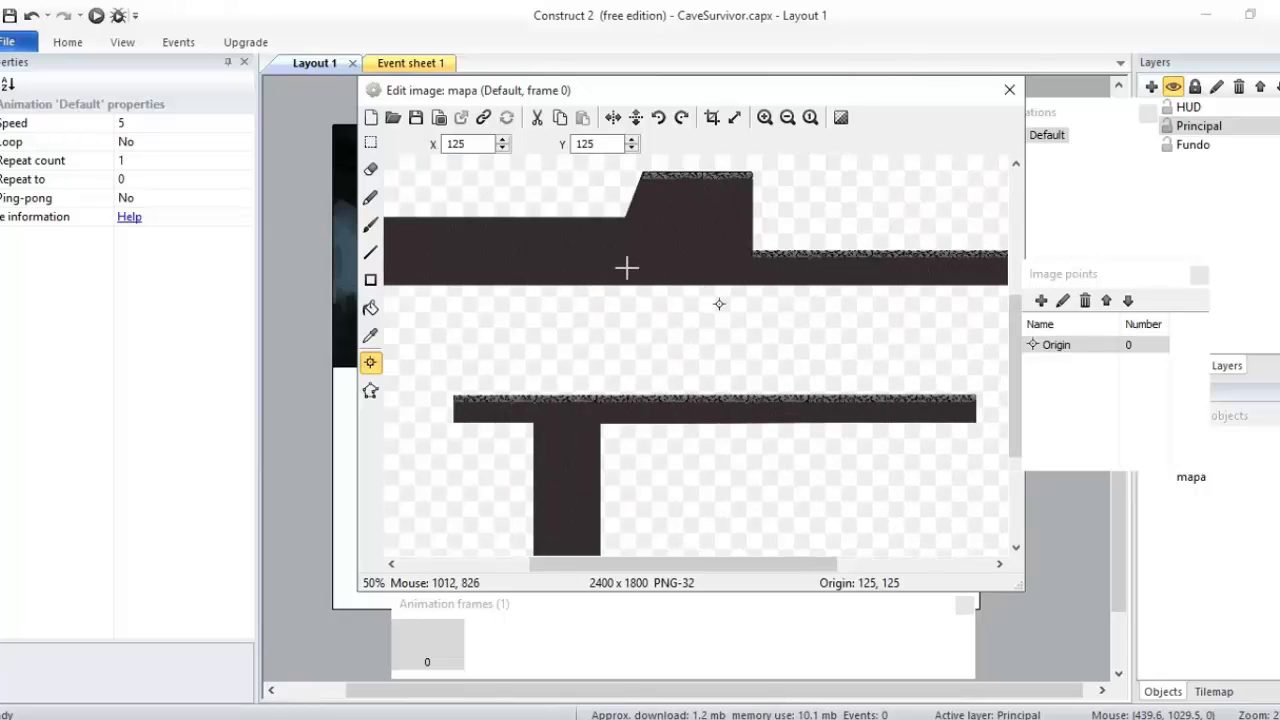
ctrl+scroll(628, 275, down, 2)
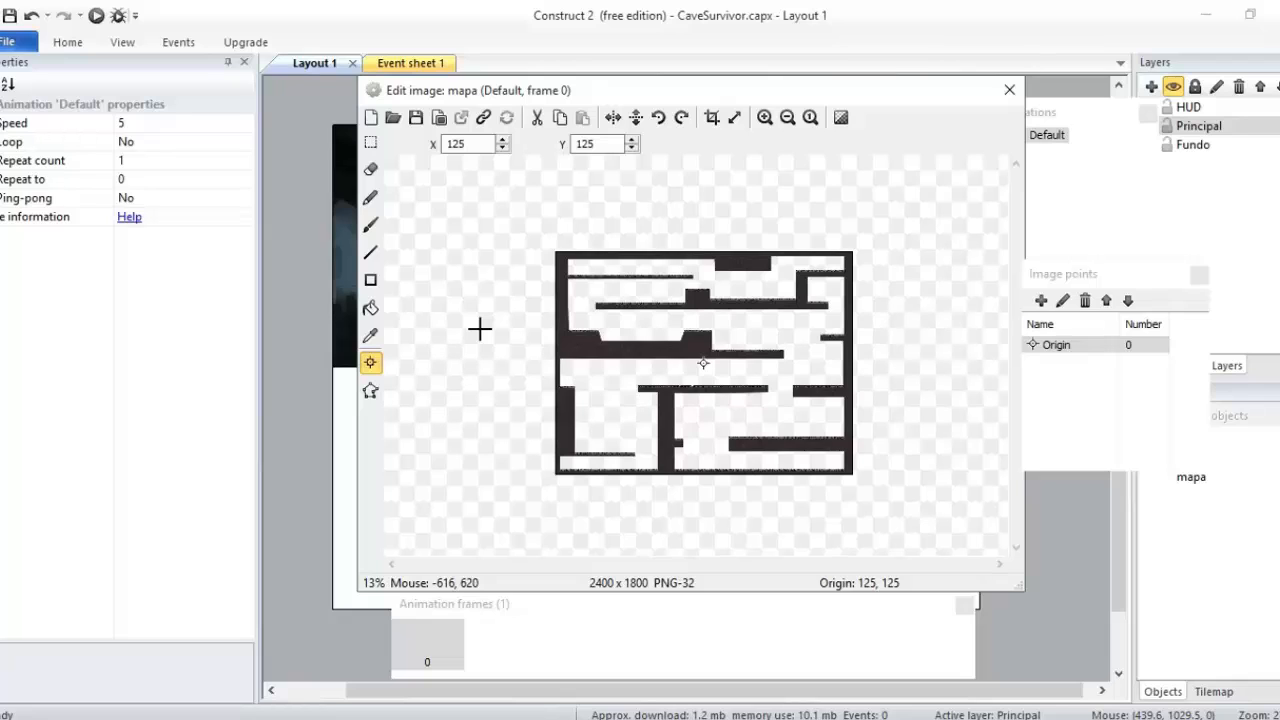
double_click(478, 146)
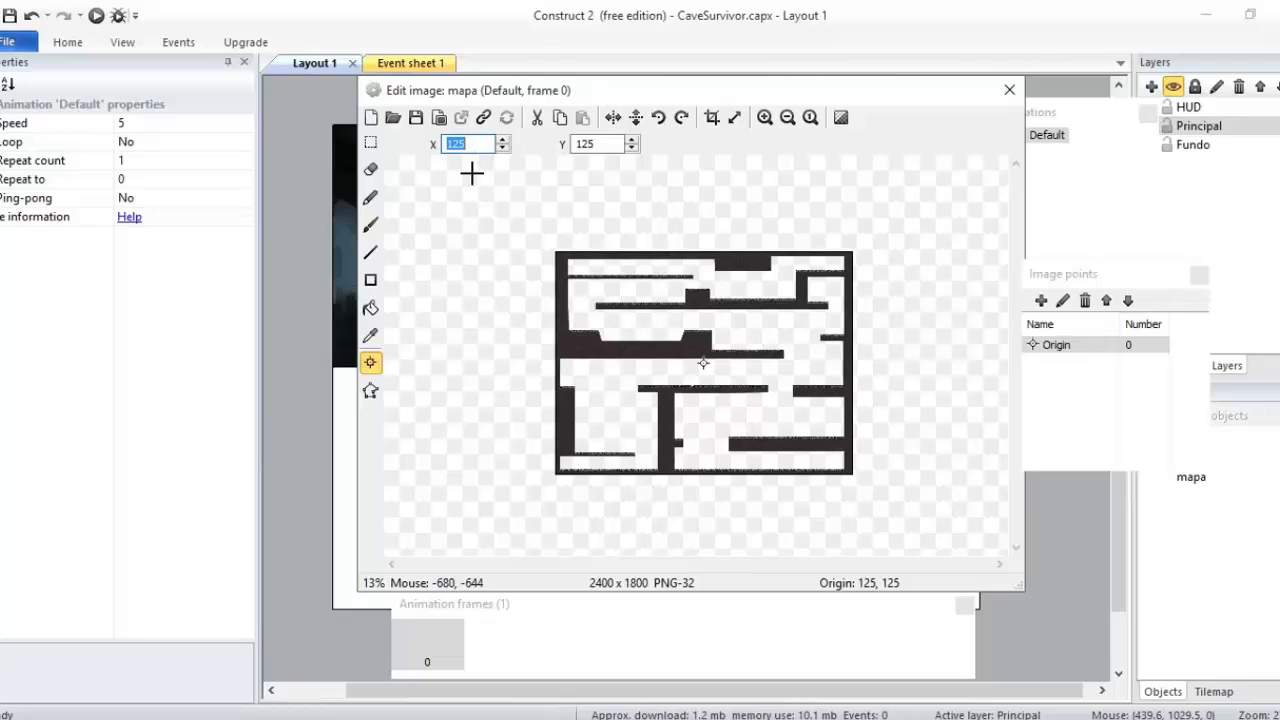
text(0)
key(Tab)
text(0)
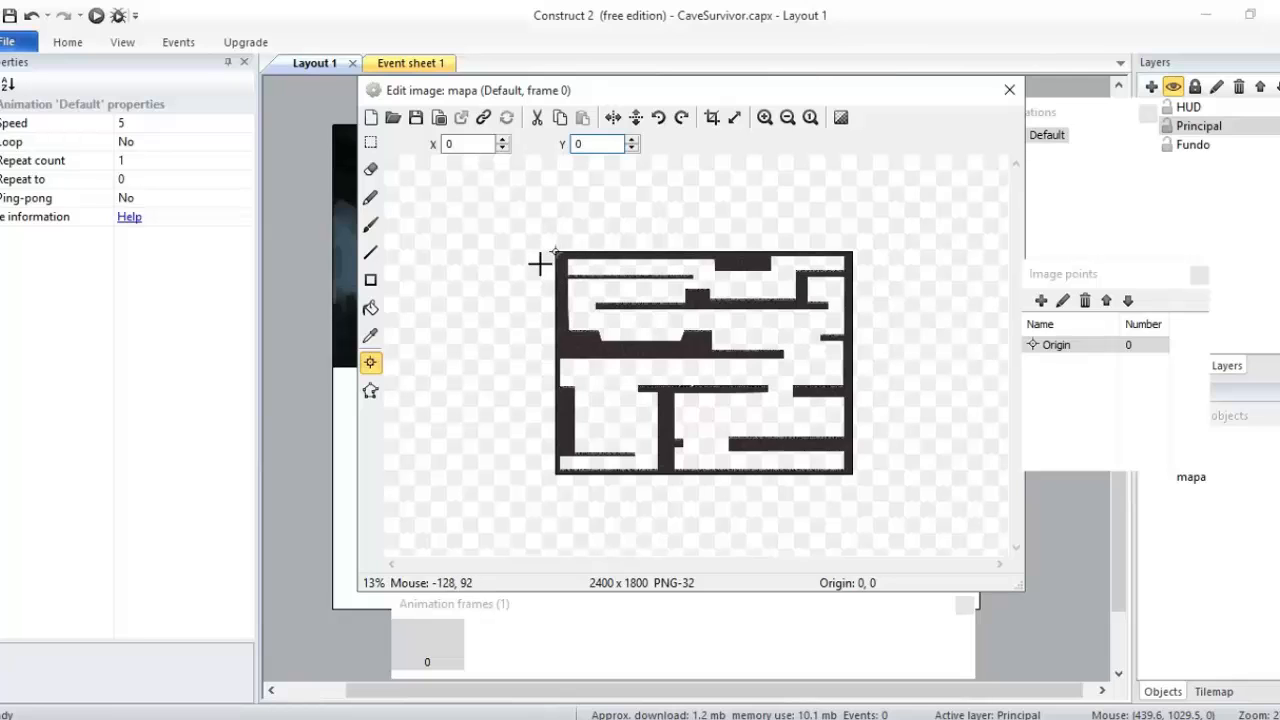
click(1010, 90)
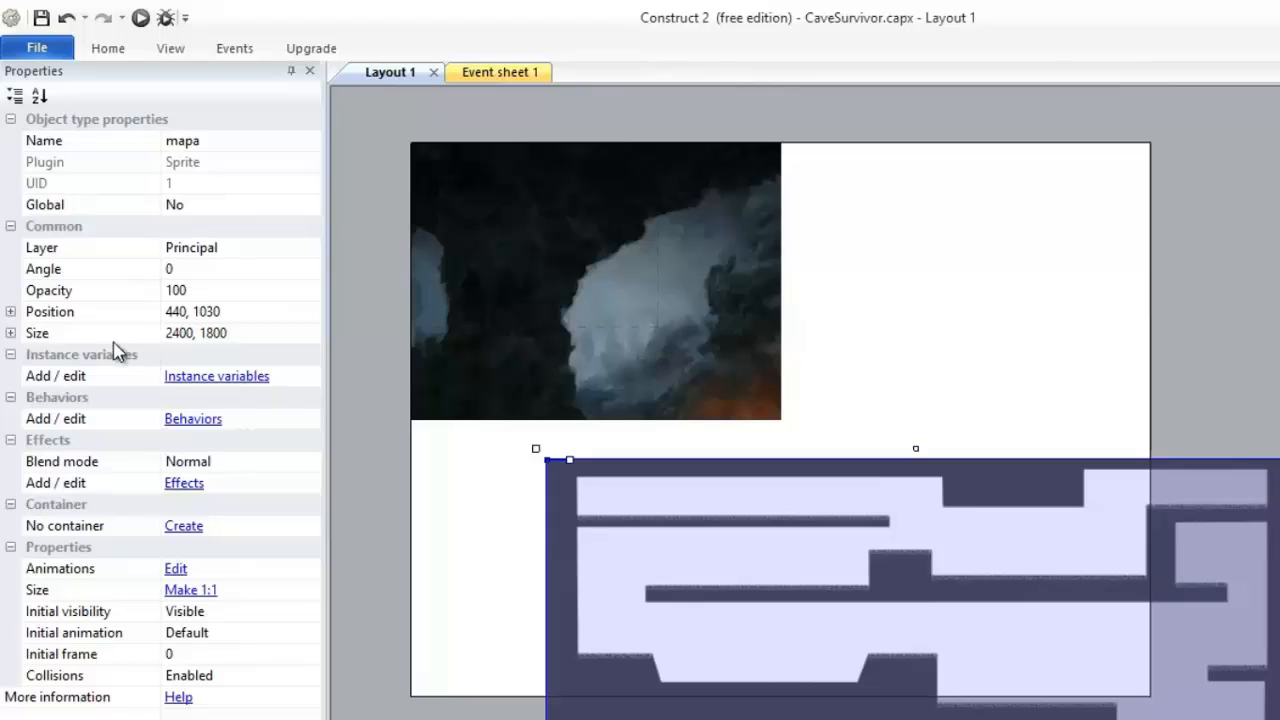
Step: Set the mapa sprite's position to X 0, Y 0 and deselect it
click(10, 312)
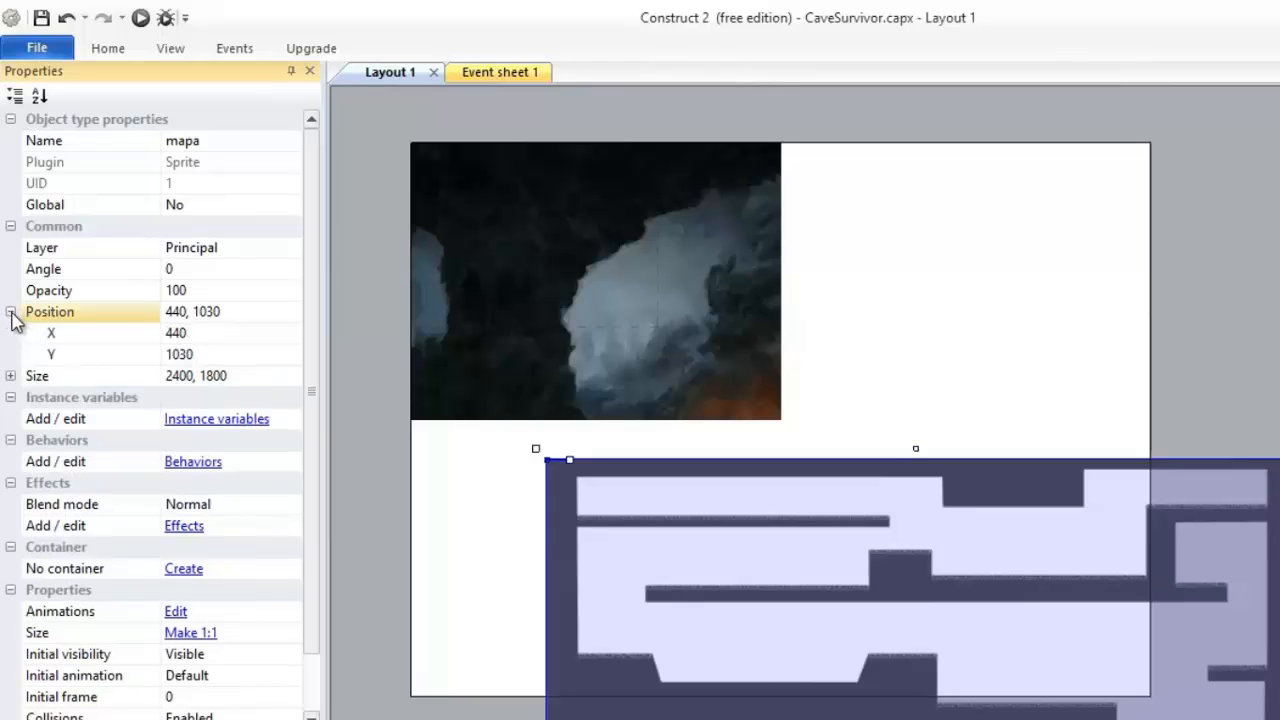
click(204, 333)
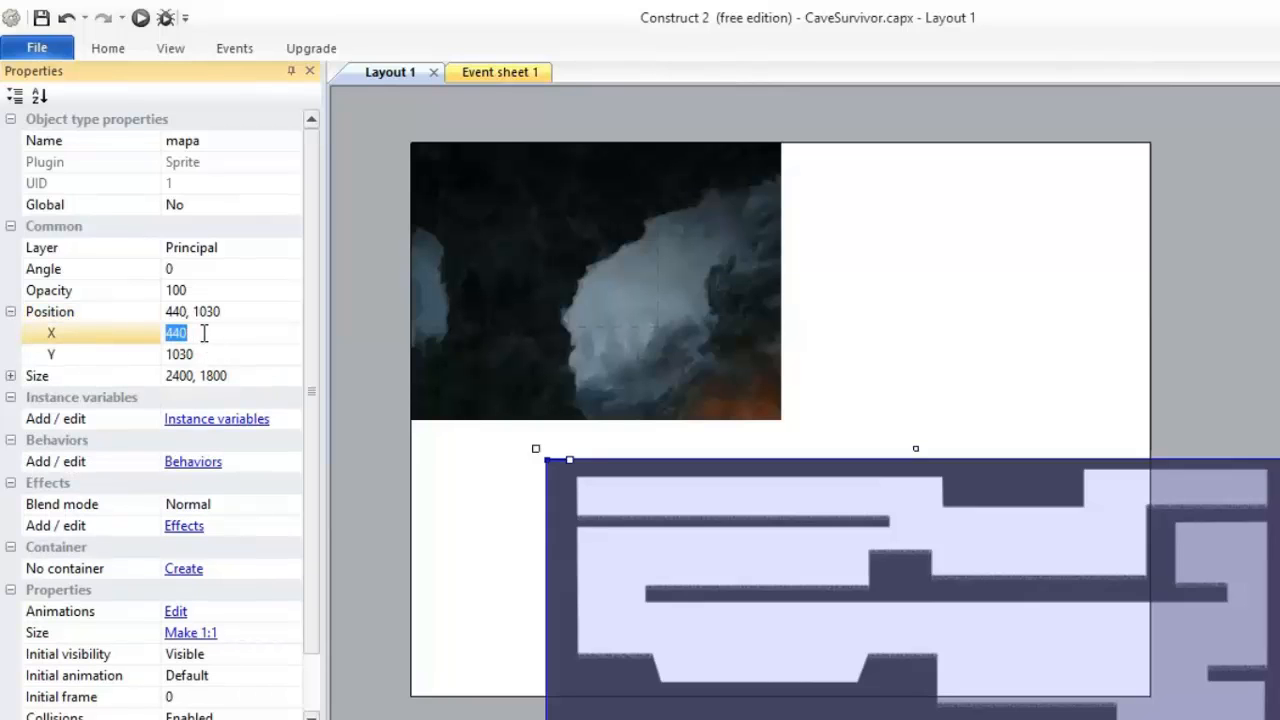
text(0)
key(Tab)
text(0)
key(Return)
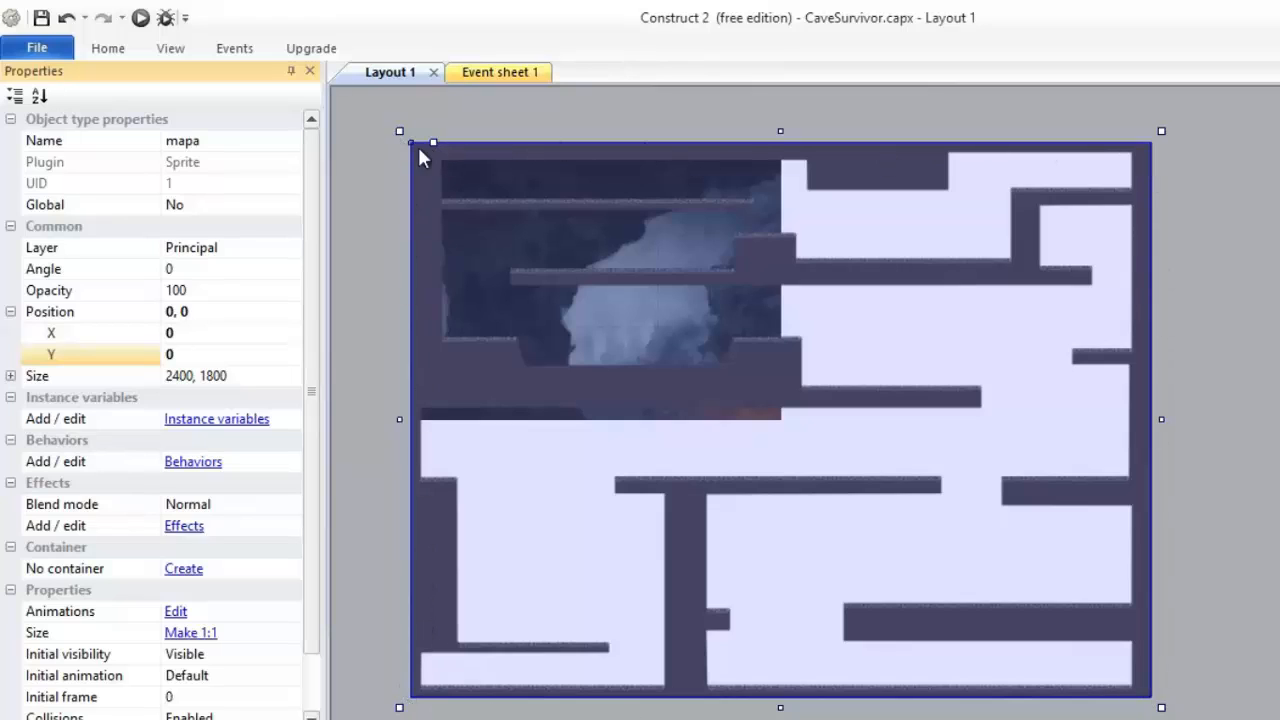
click(382, 195)
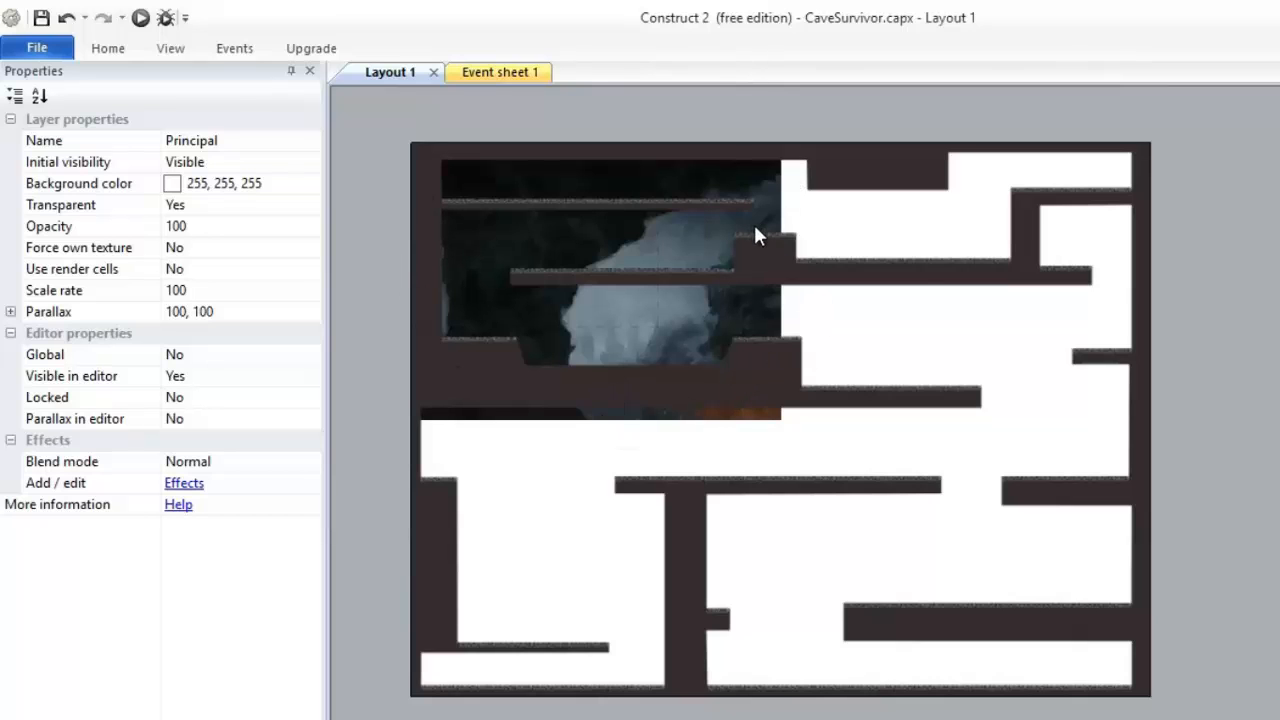
Step: Insert a new Sprite object named player on the Principal layer, placing it in the map's upper-left corridor just below the first platform
ctrl+scroll(759, 235, up, 3)
middle_drag(690, 237, 814, 334)
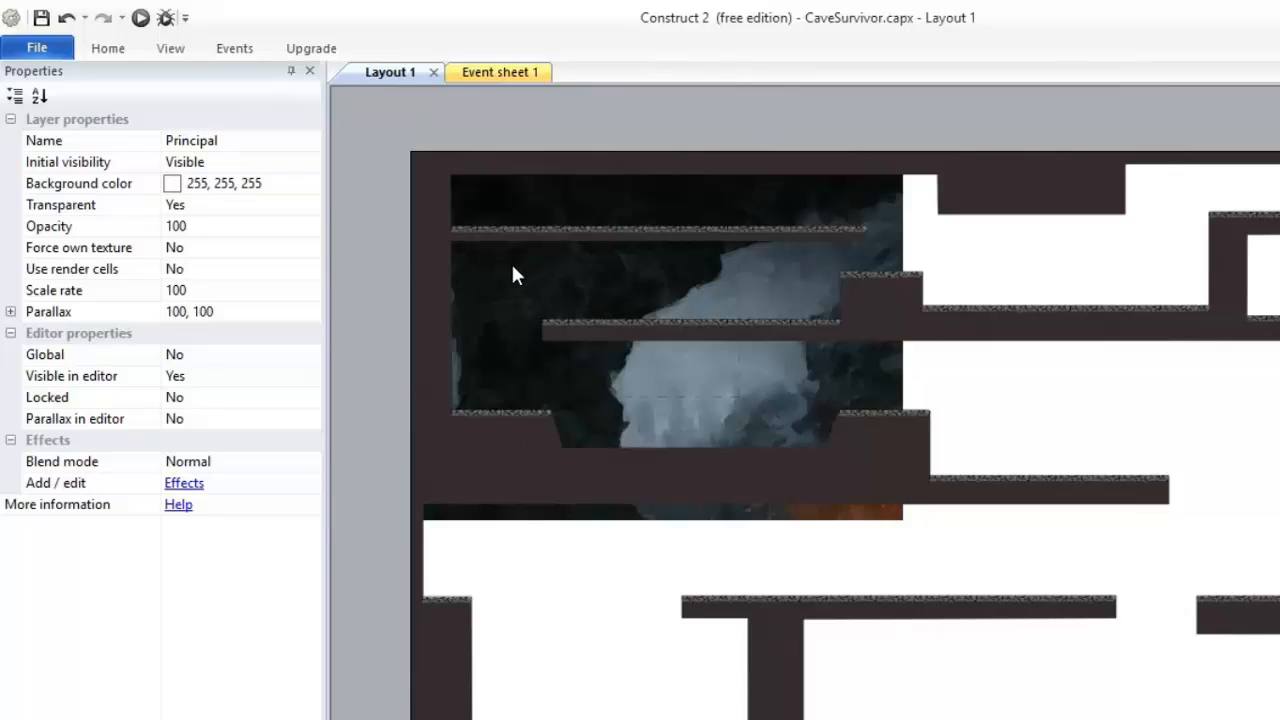
ctrl+scroll(512, 266, down, 2)
middle_drag(724, 408, 669, 367)
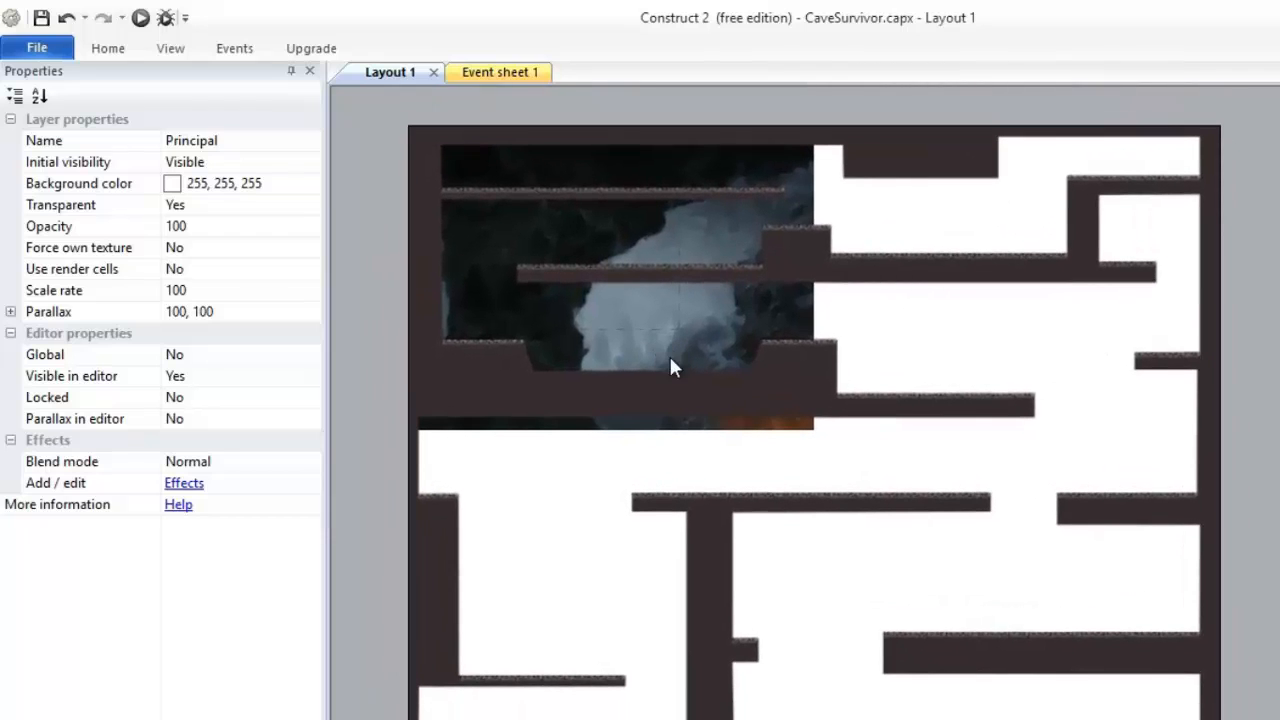
right_click(364, 190)
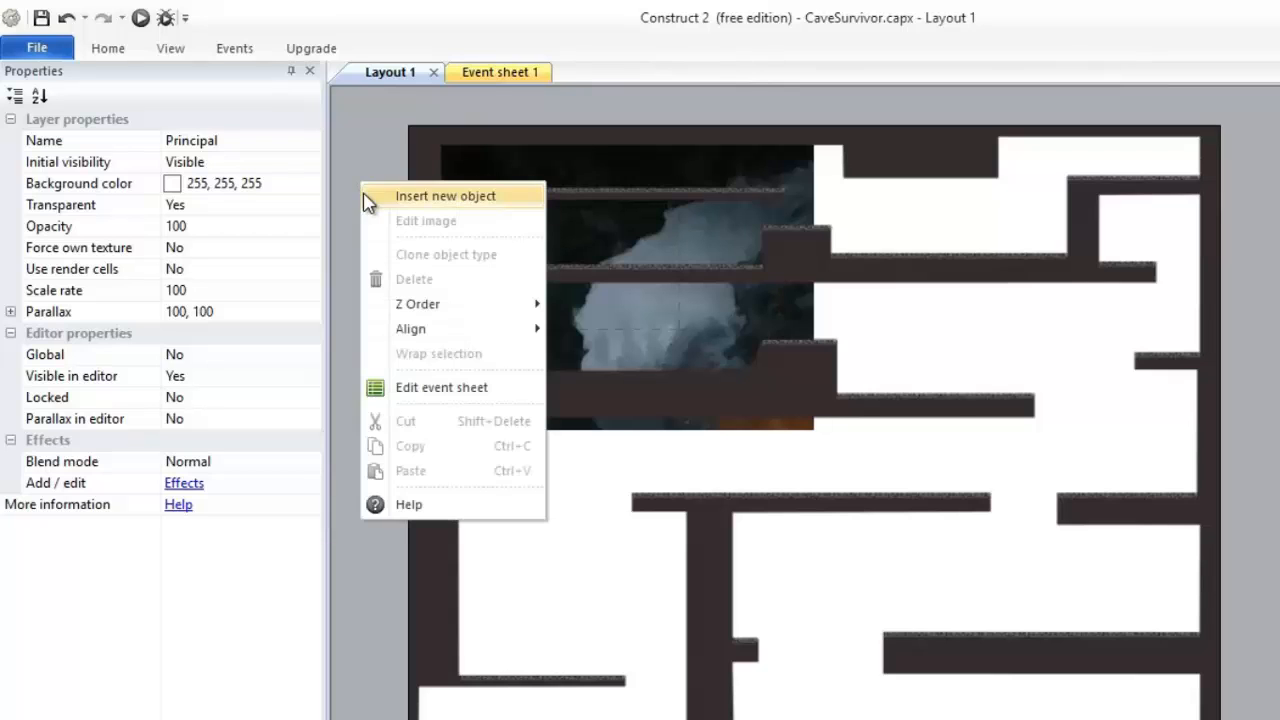
click(412, 198)
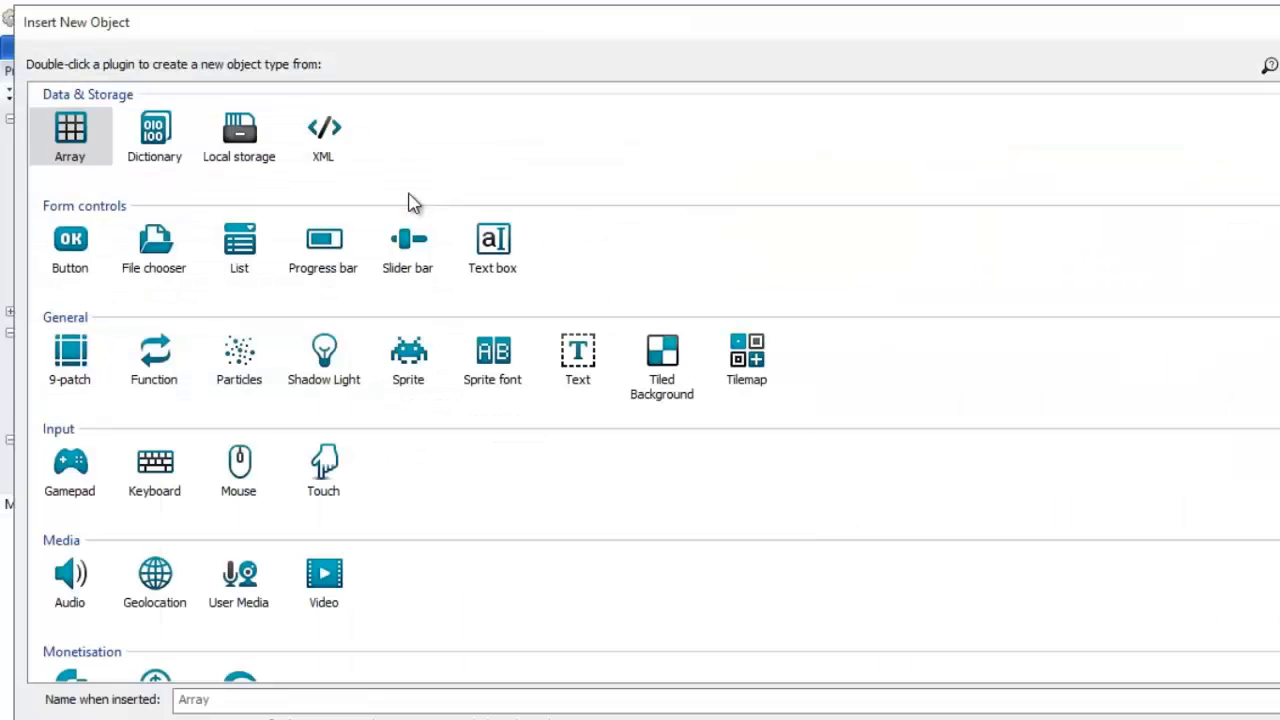
click(414, 365)
click(296, 700)
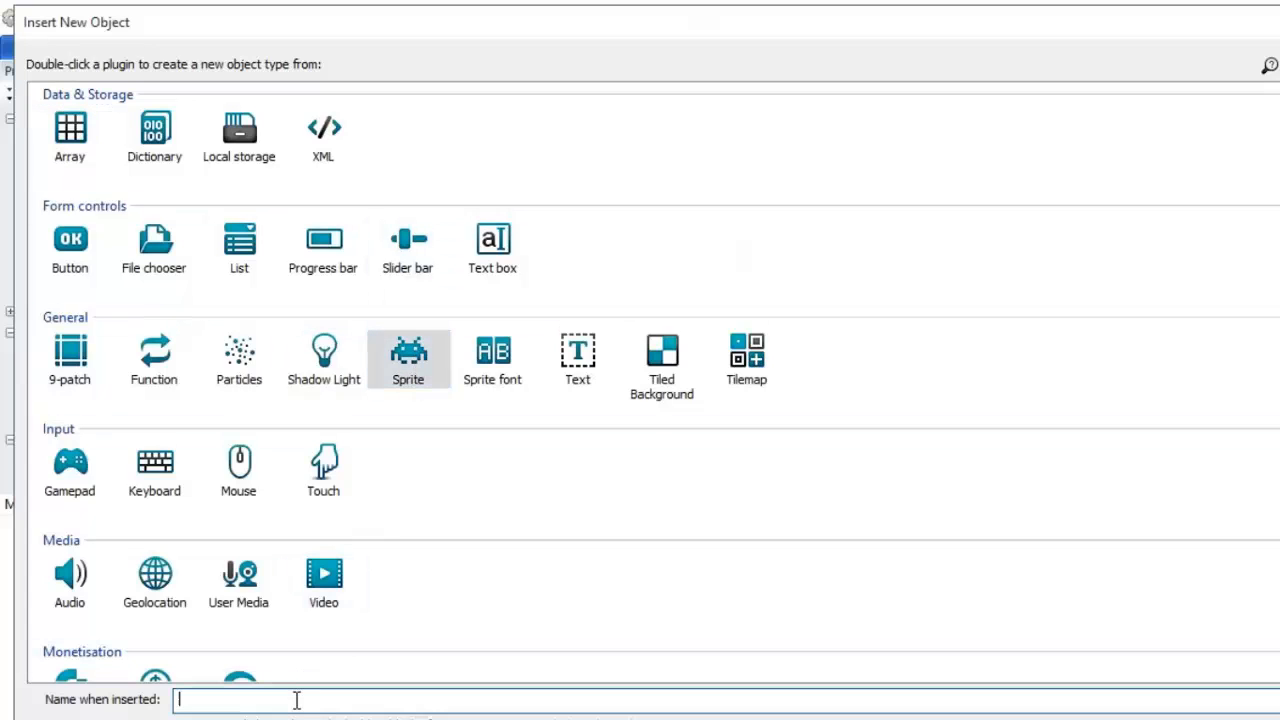
text(player)
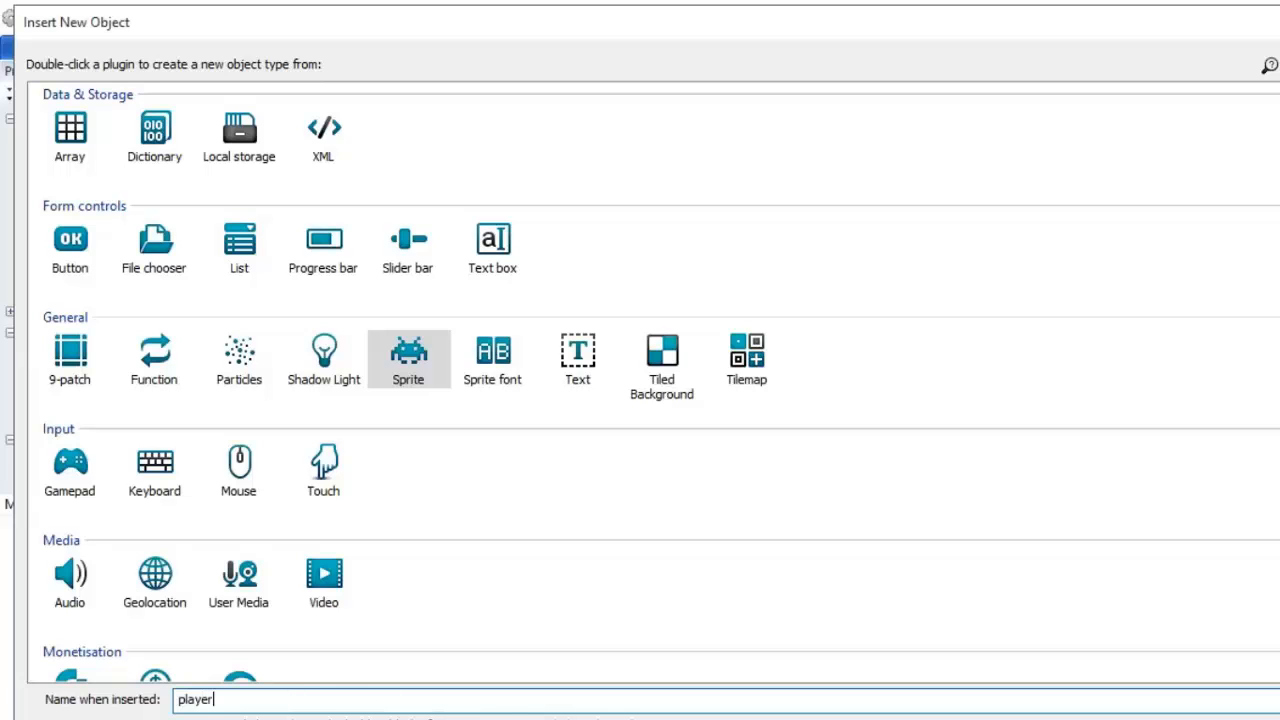
key(Return)
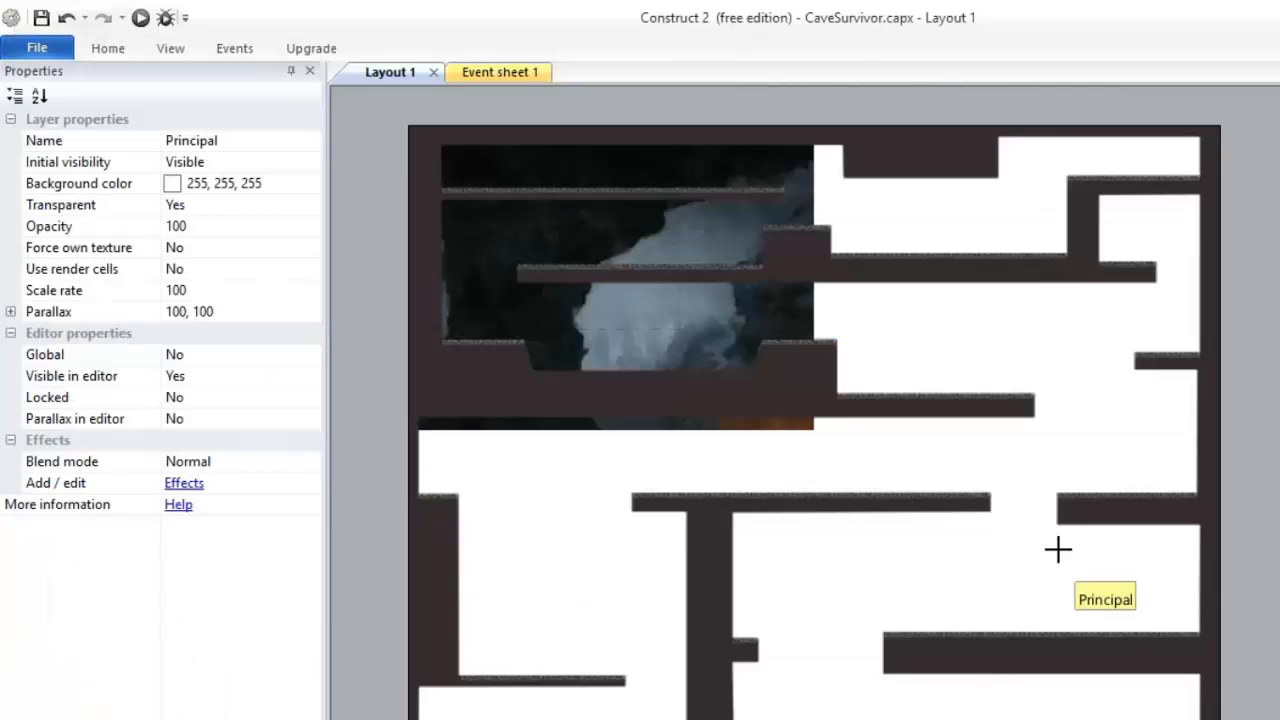
click(523, 217)
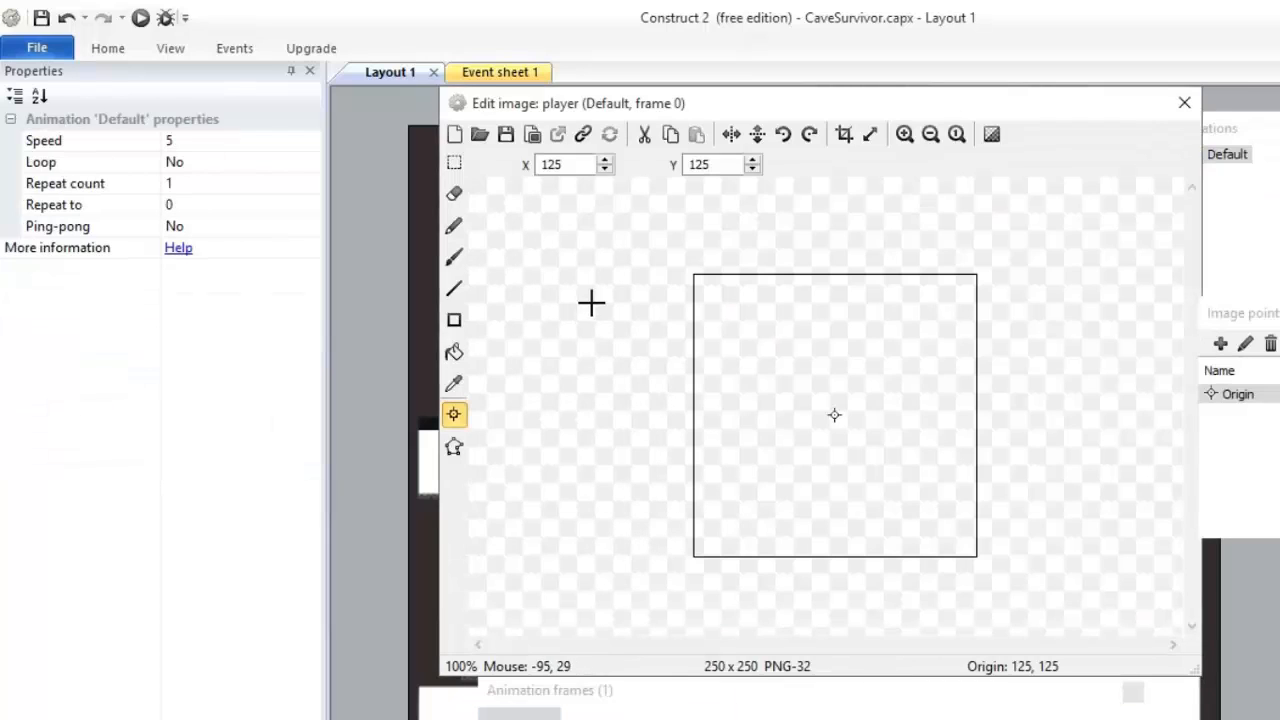
Step: Load parado.png from the Imagens > Player > Animações folder as the player sprite's image
click(480, 134)
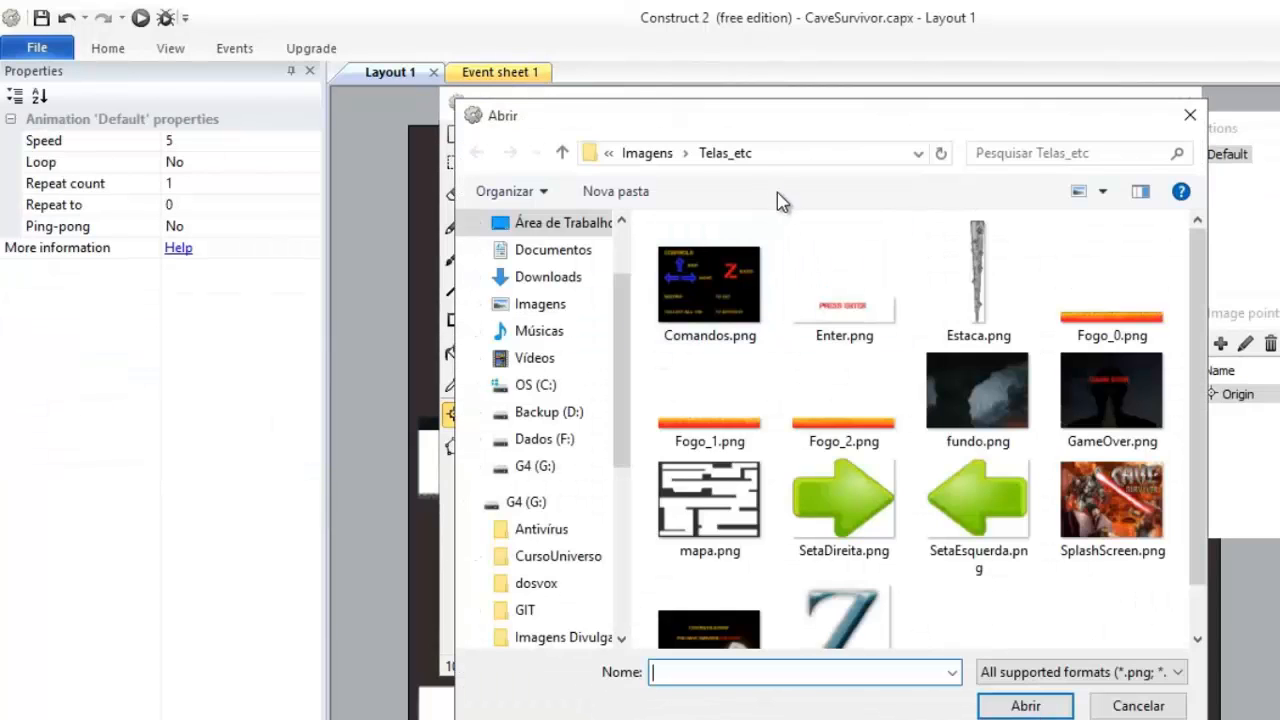
click(652, 156)
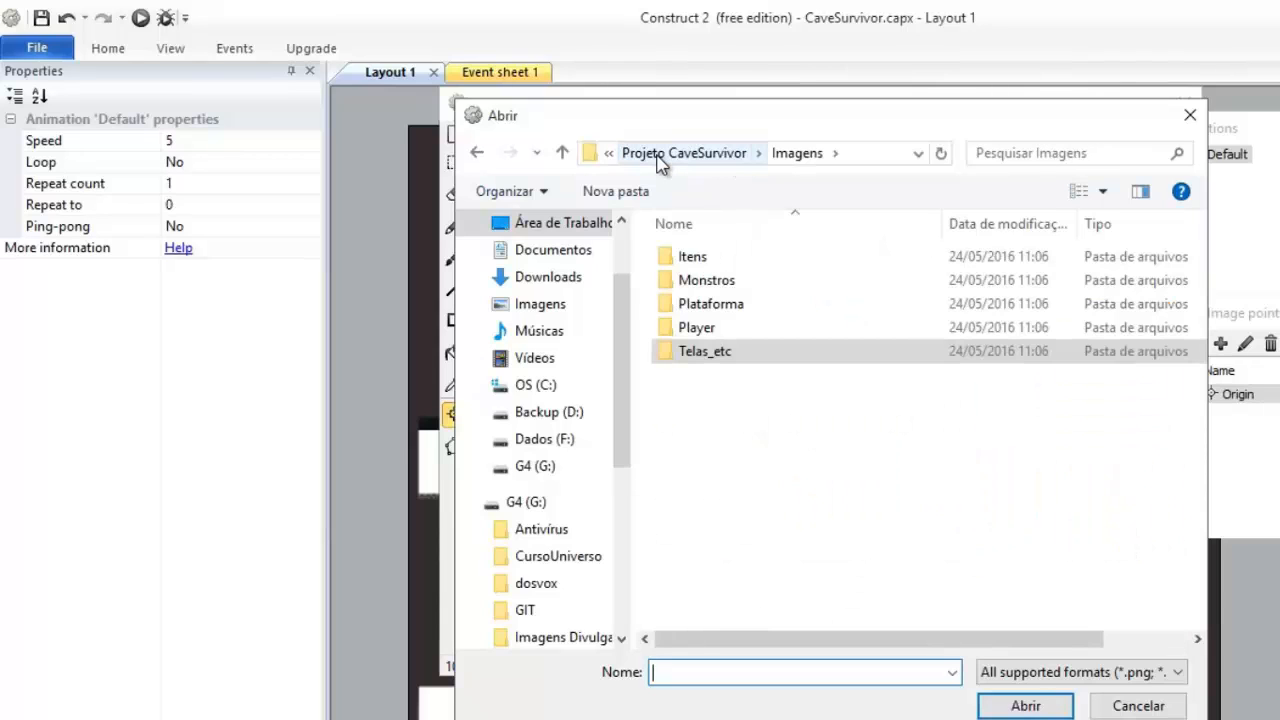
double_click(705, 330)
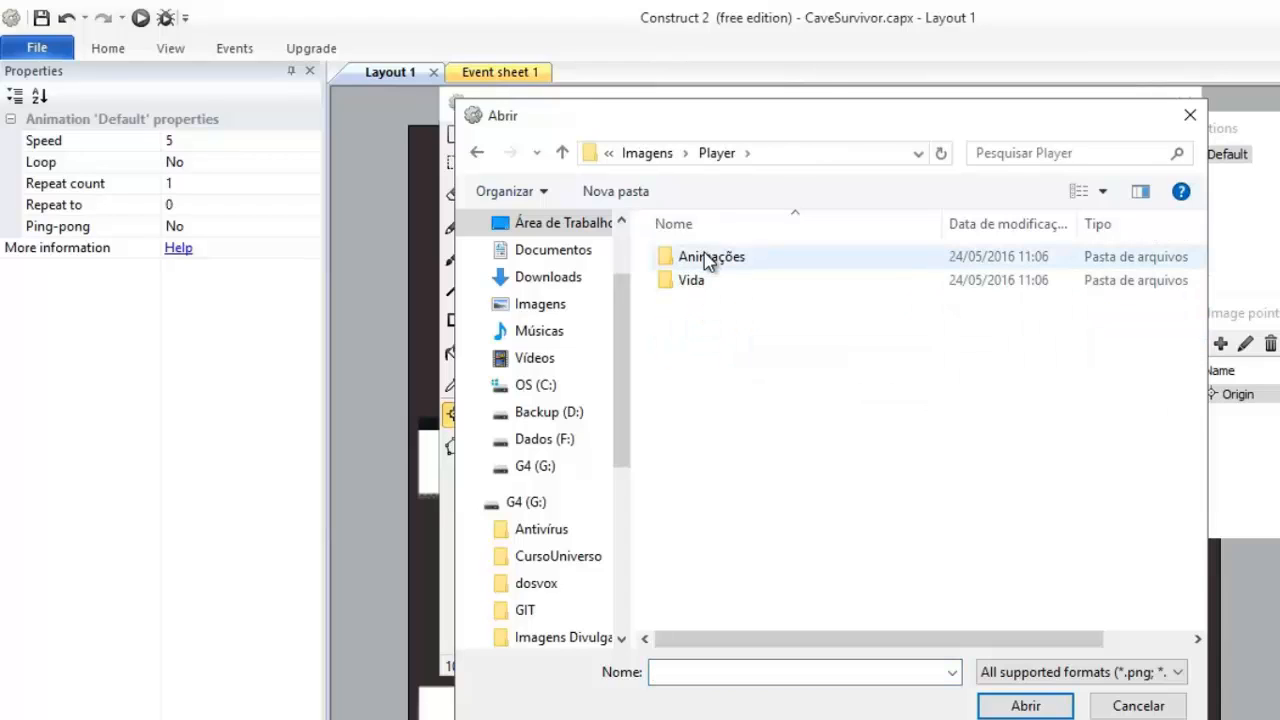
double_click(720, 262)
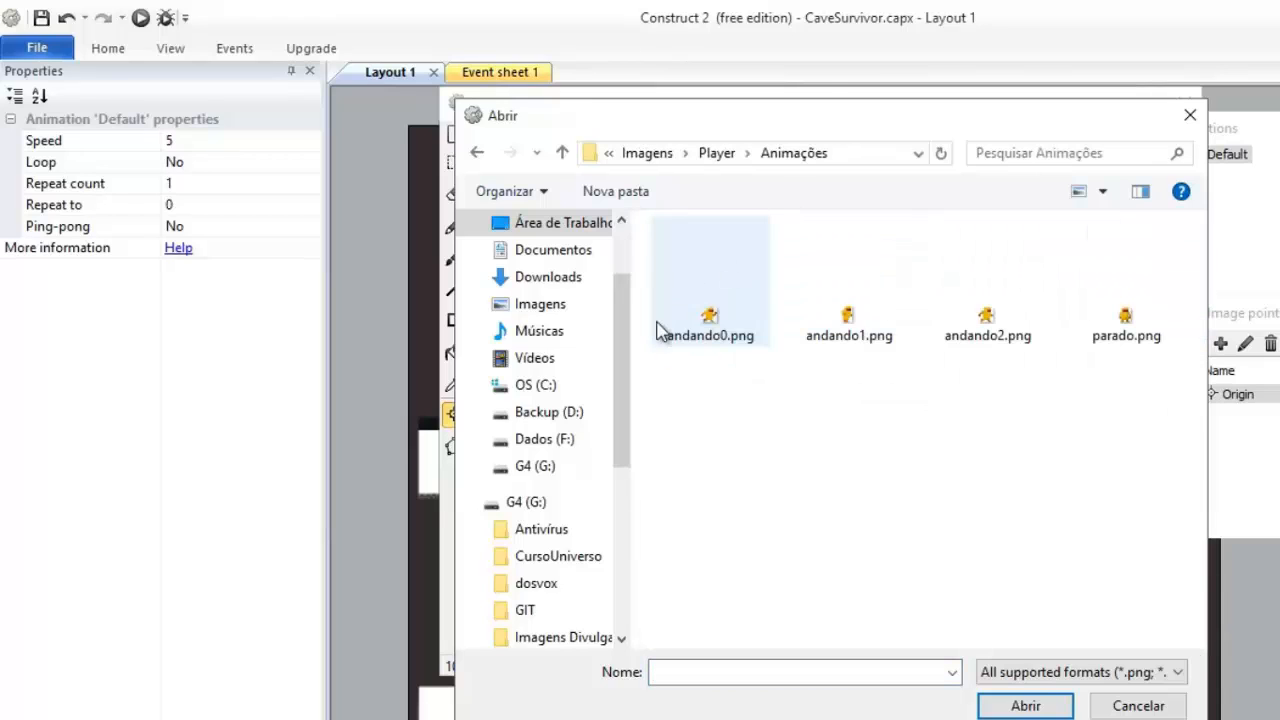
click(1137, 328)
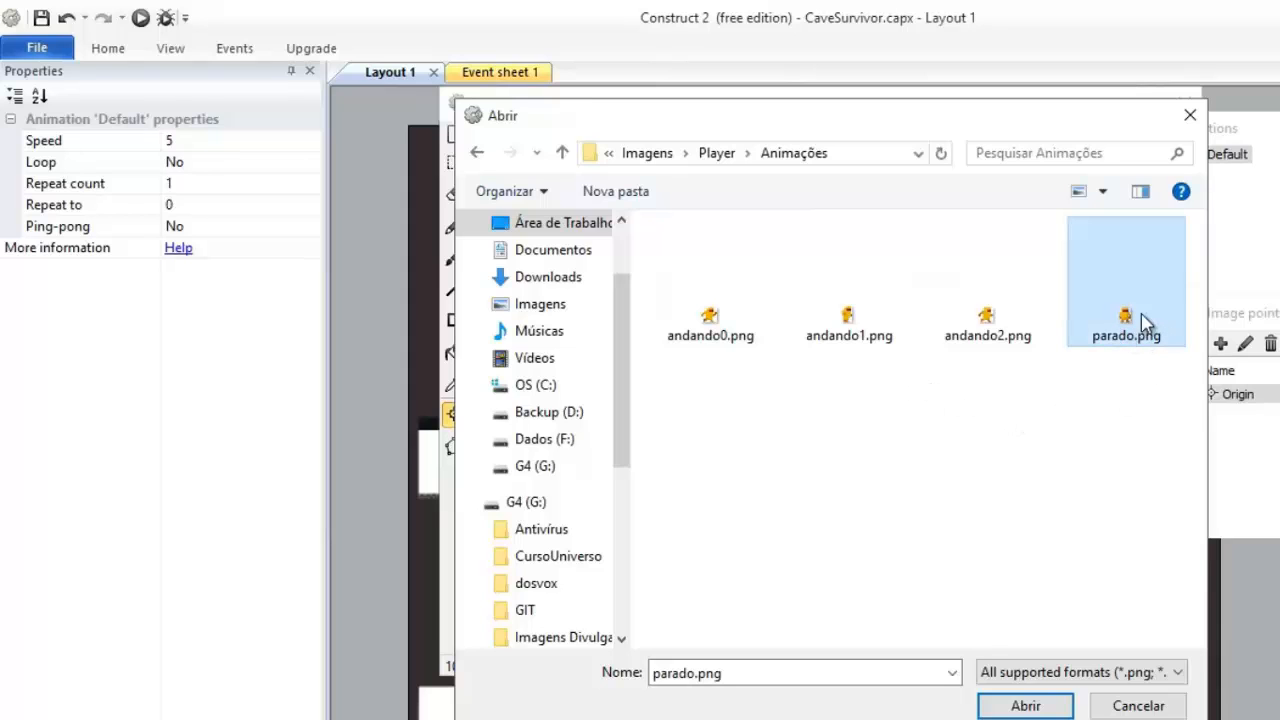
double_click(1127, 325)
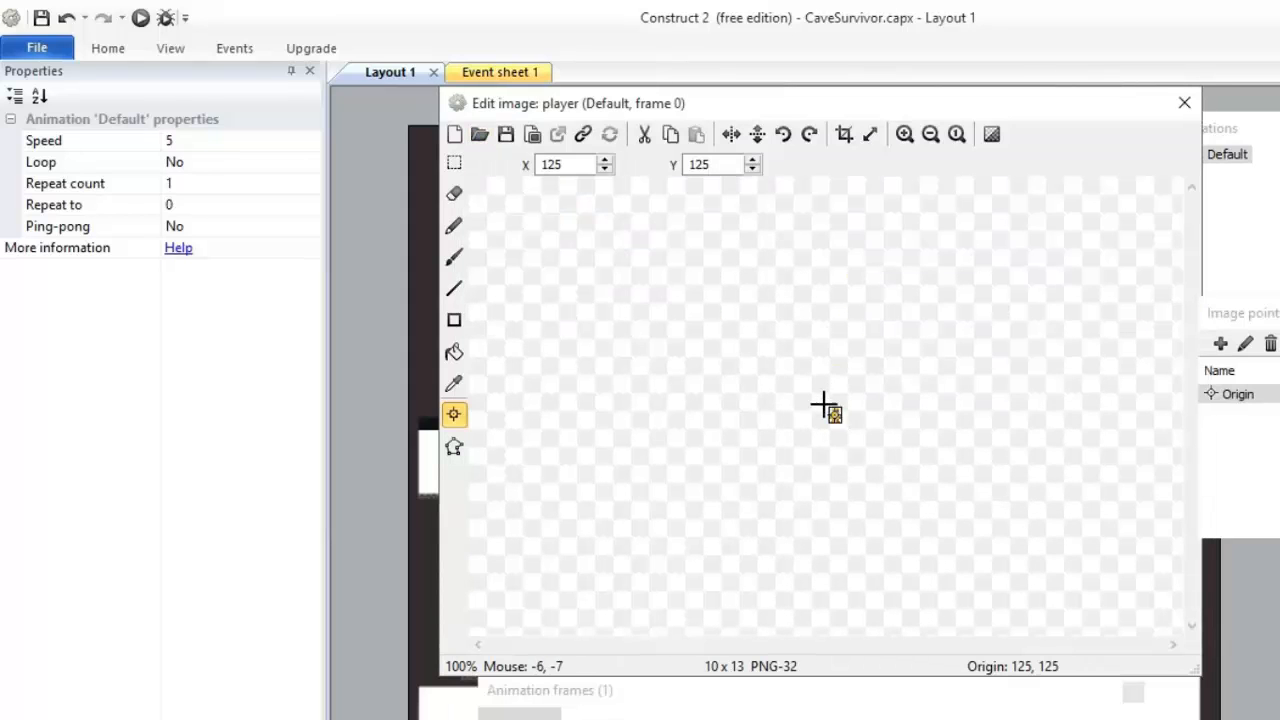
Step: Place the player image's origin point at the bottom centre between the feet, at X 5, Y 13
scroll(838, 425, up, 4)
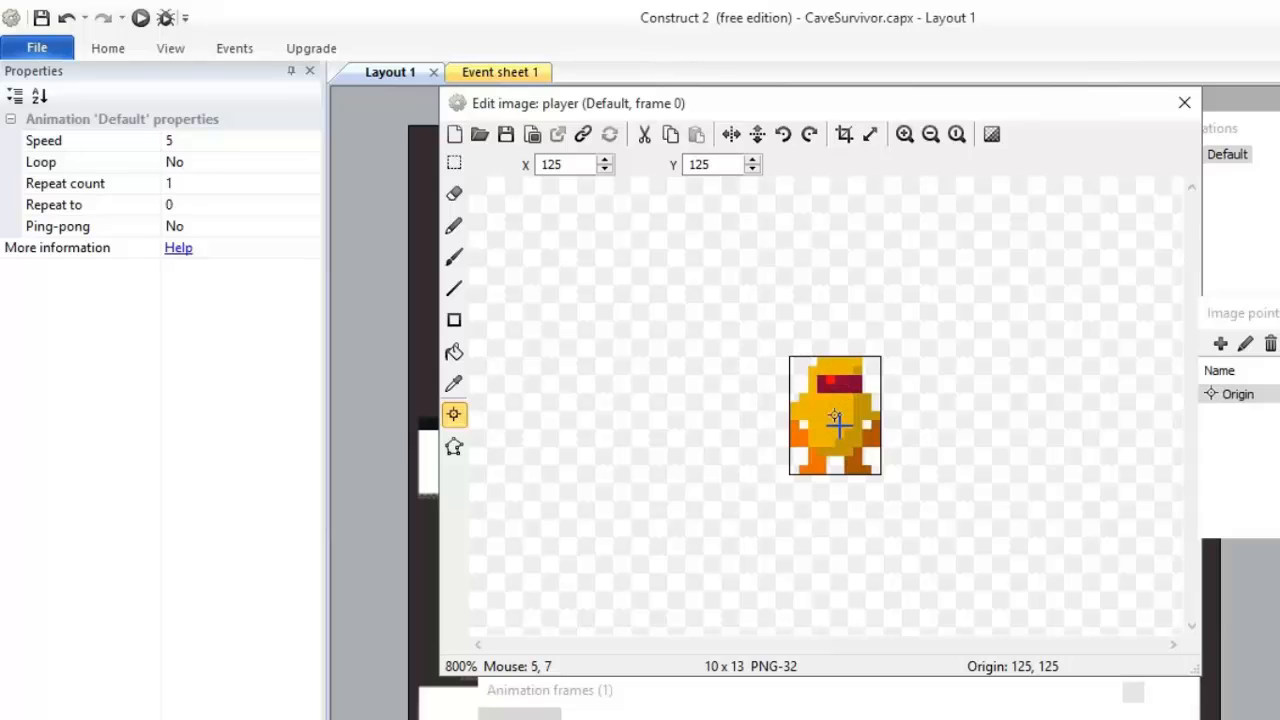
scroll(838, 425, up, 1)
scroll(837, 423, down, 1)
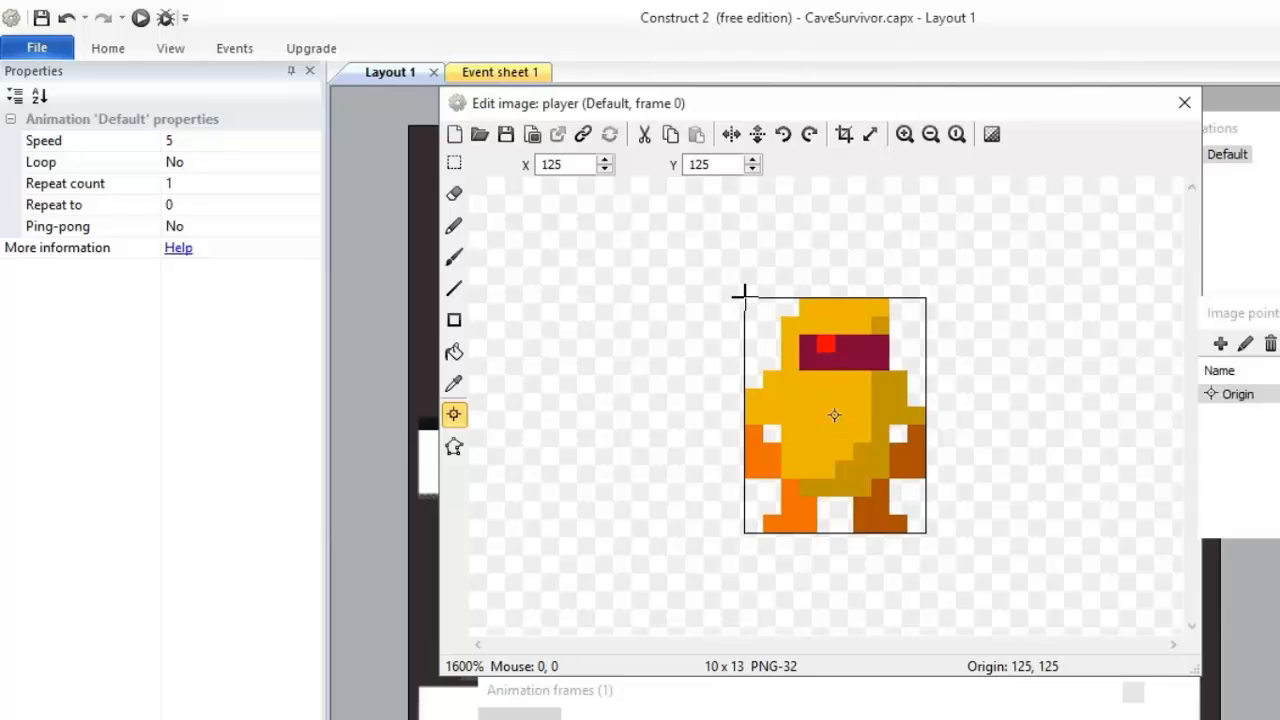
click(837, 533)
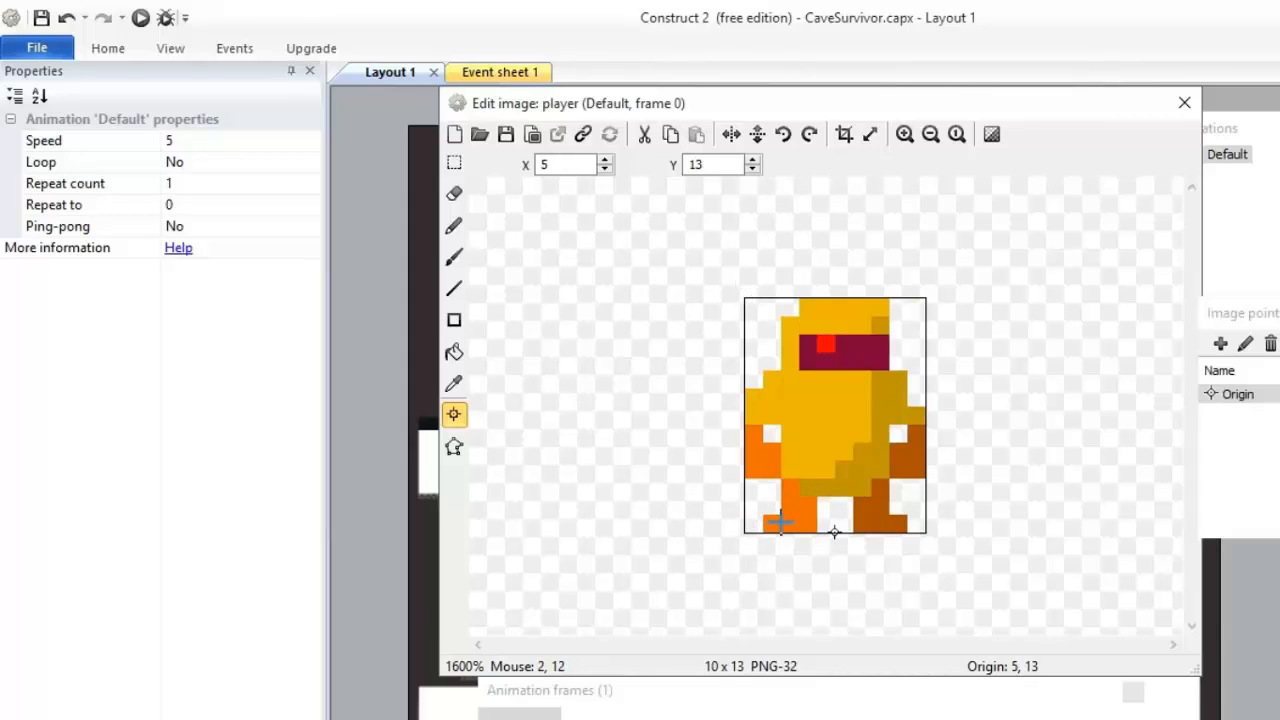
click(871, 136)
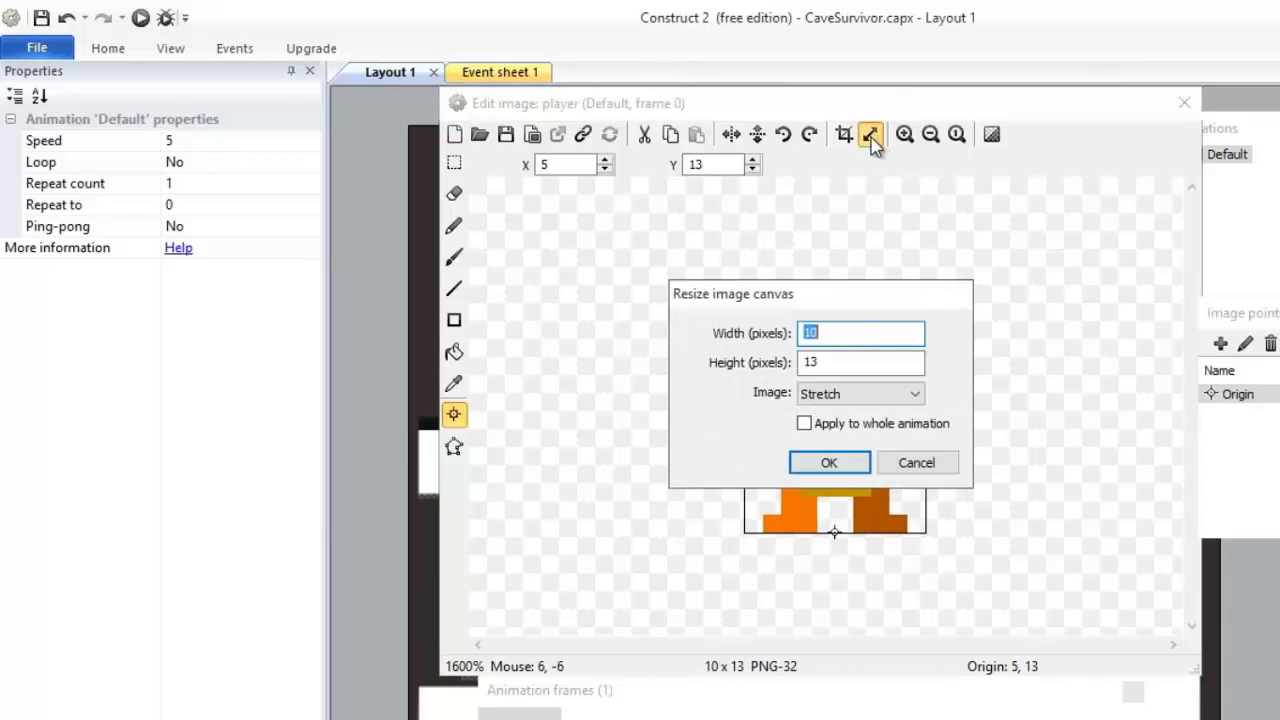
drag(826, 292, 793, 226)
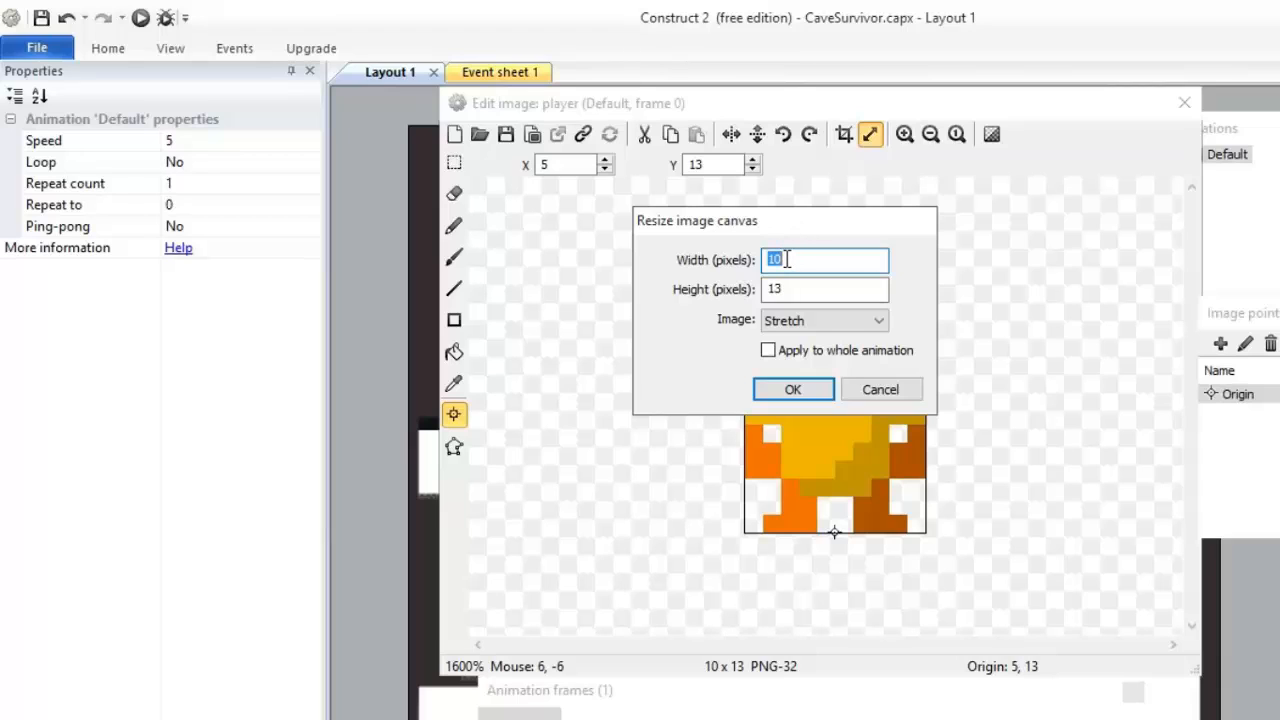
click(787, 259)
click(795, 296)
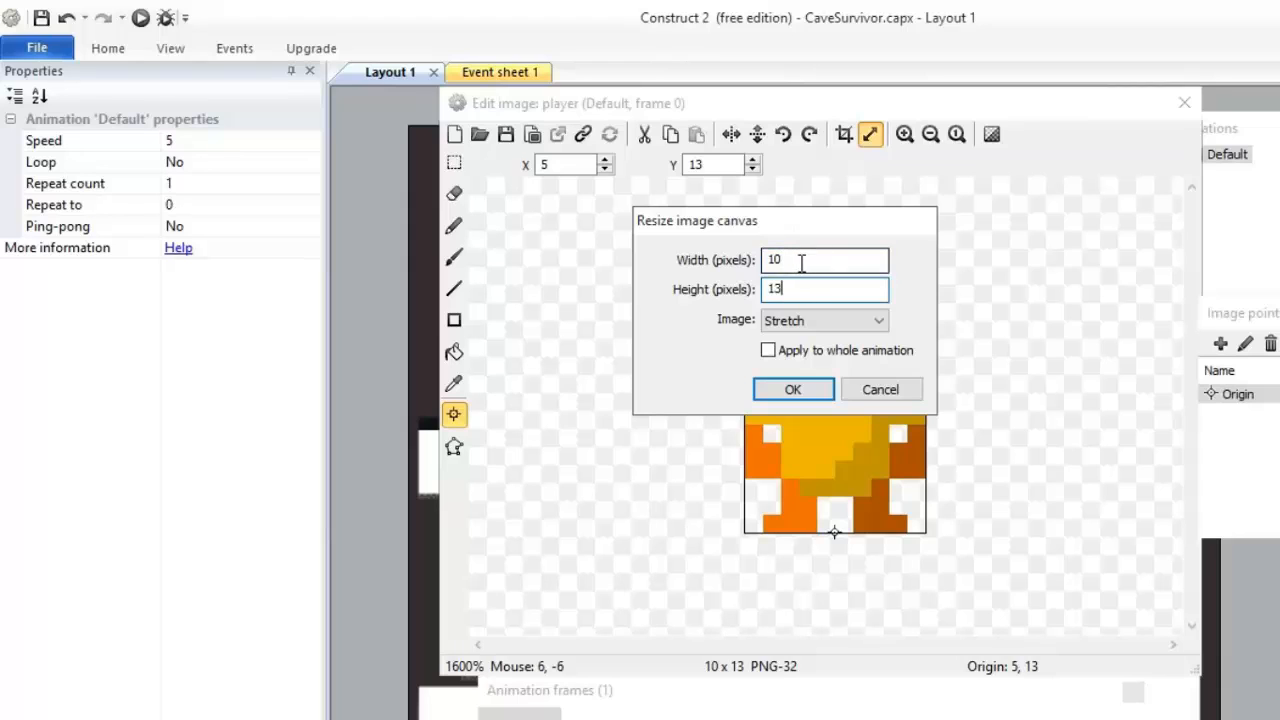
click(802, 264)
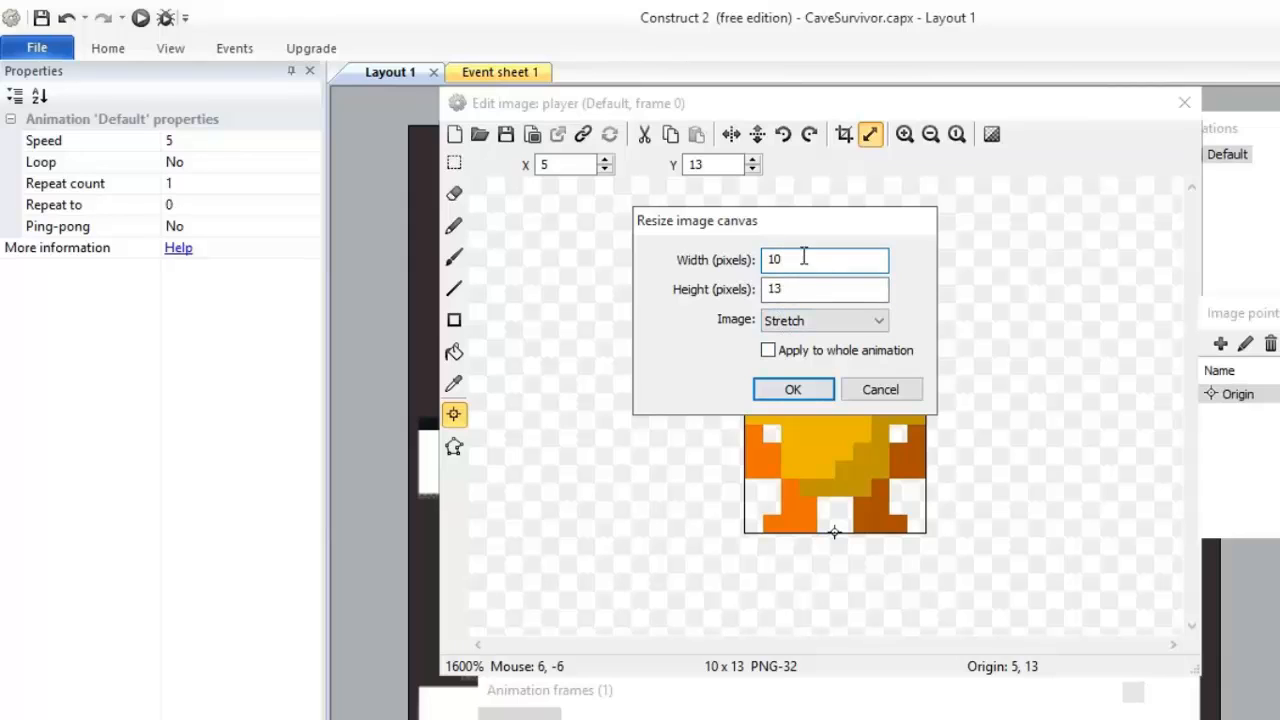
click(880, 389)
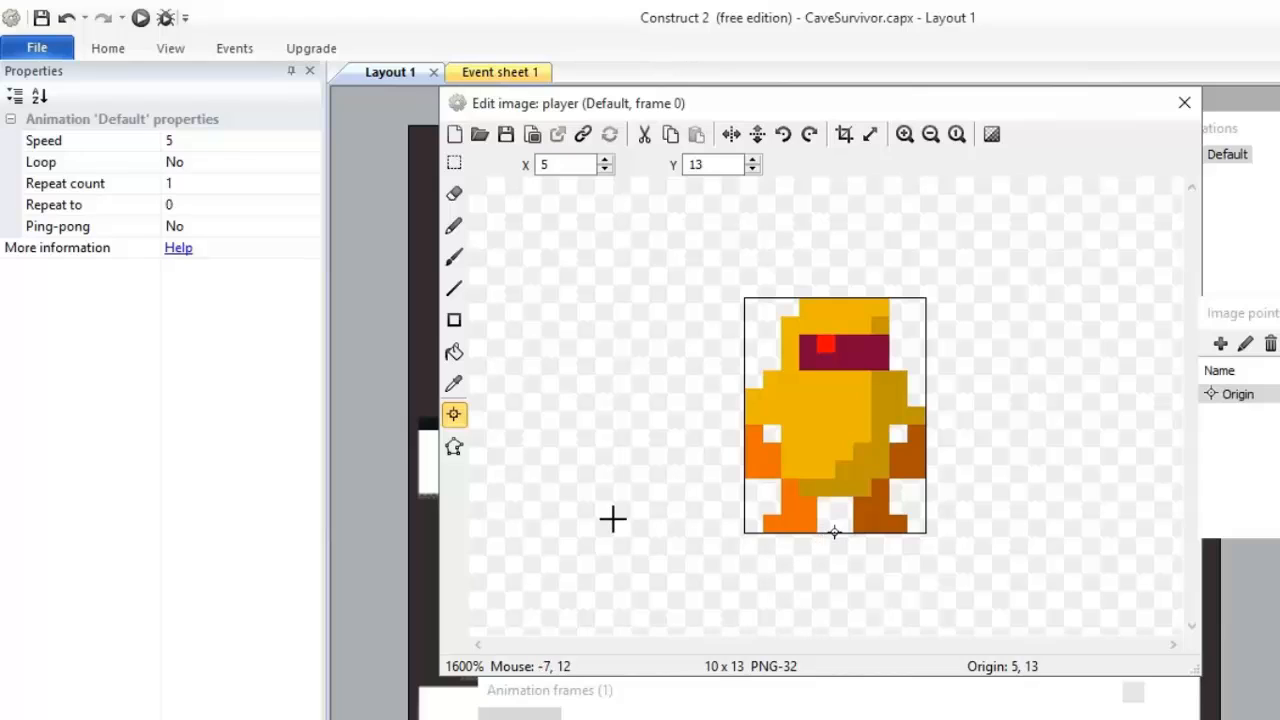
Step: Set the player image's collision polygon to its bounding box and close the image editor
click(455, 448)
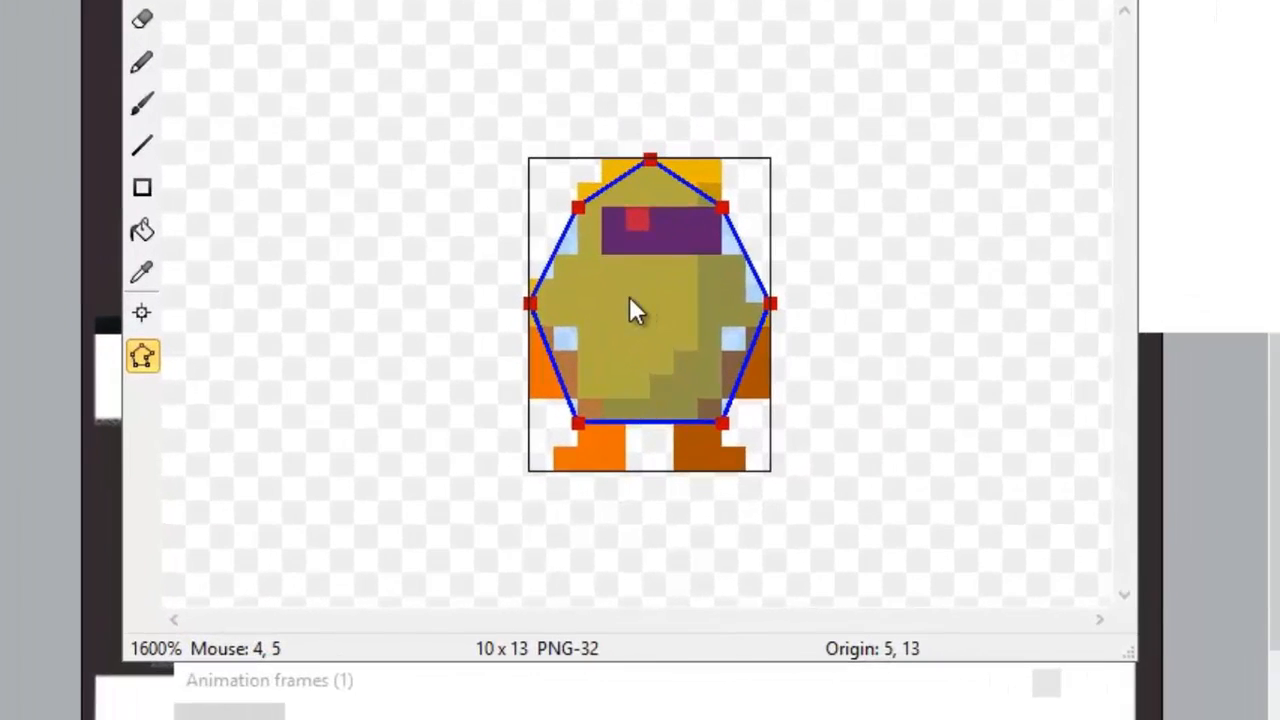
right_click(629, 298)
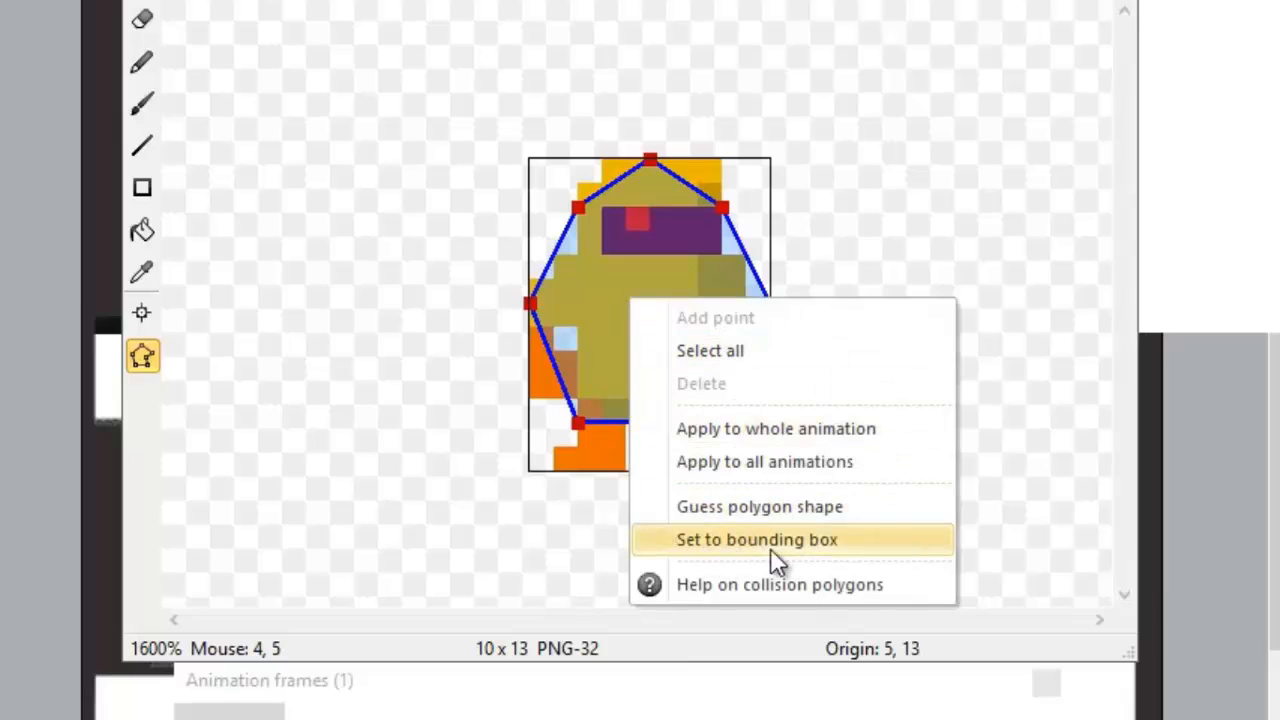
click(811, 544)
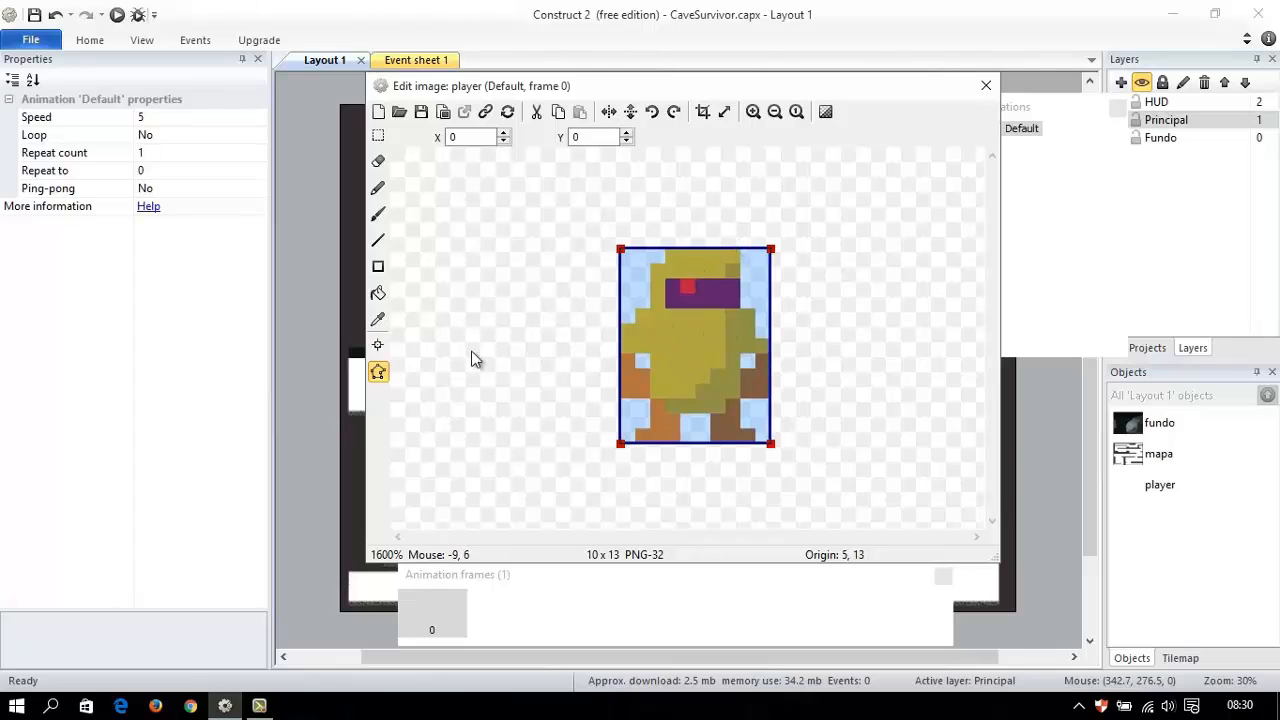
click(378, 345)
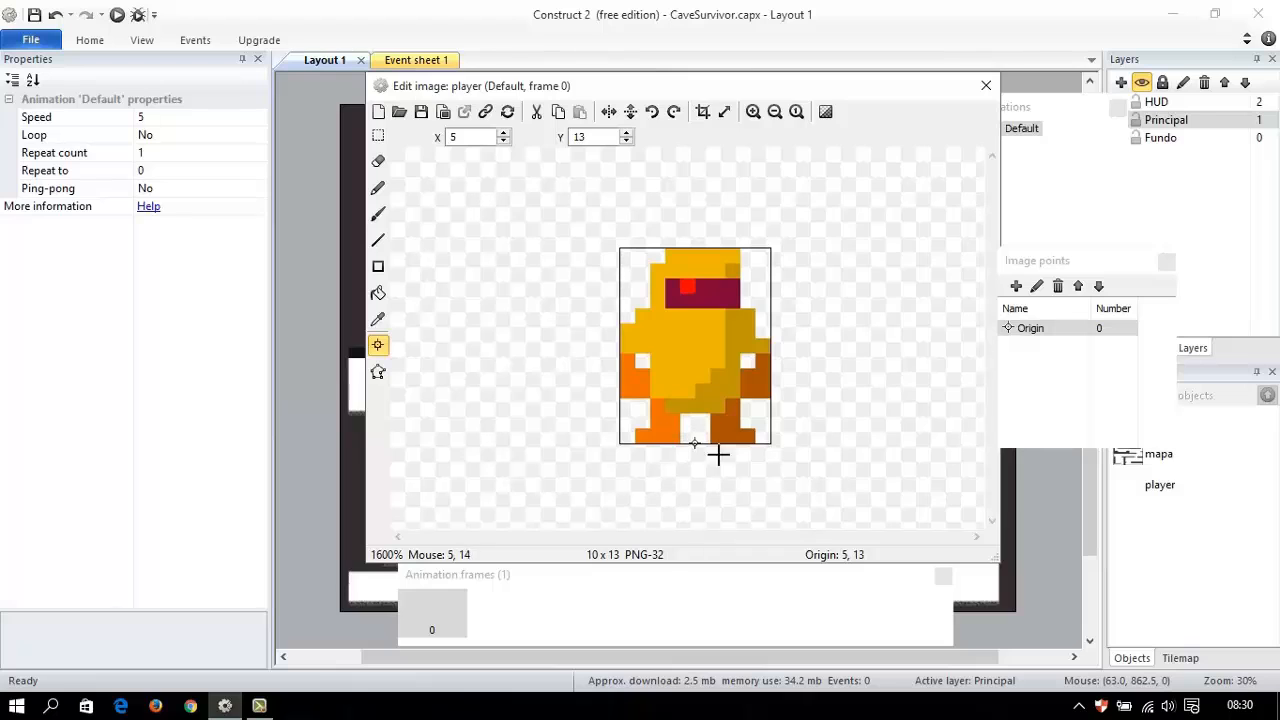
click(379, 373)
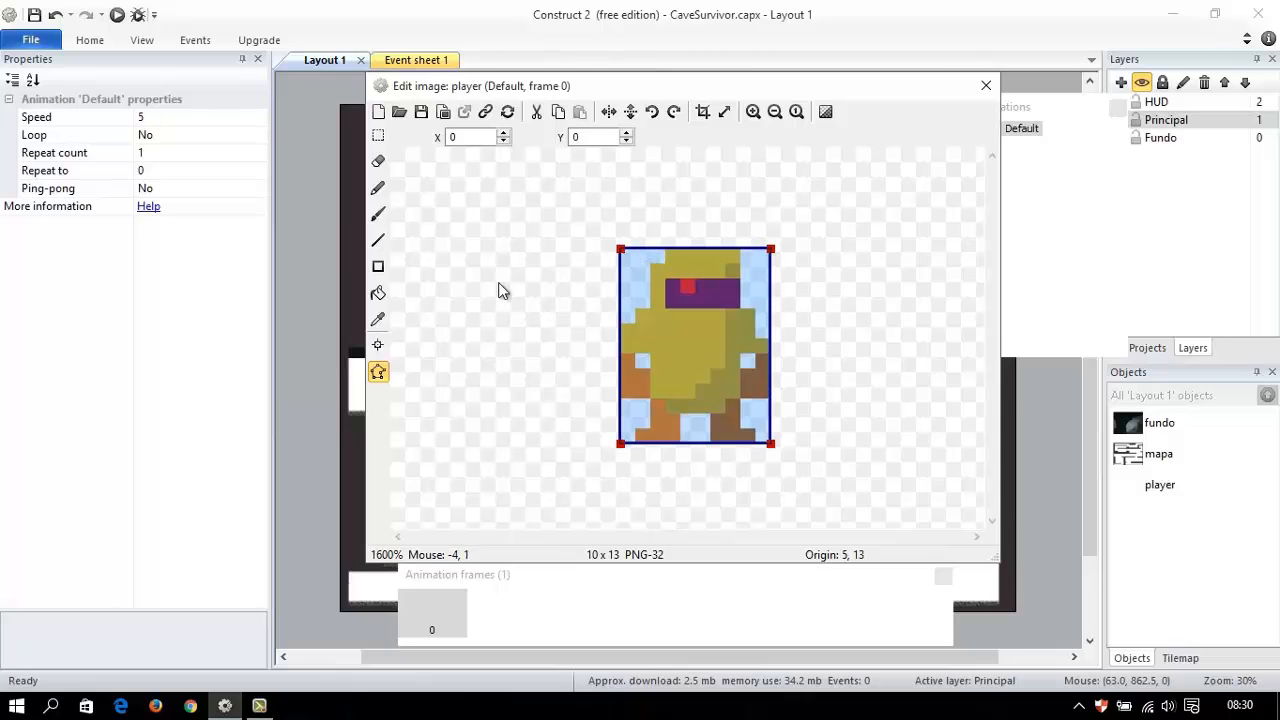
click(986, 85)
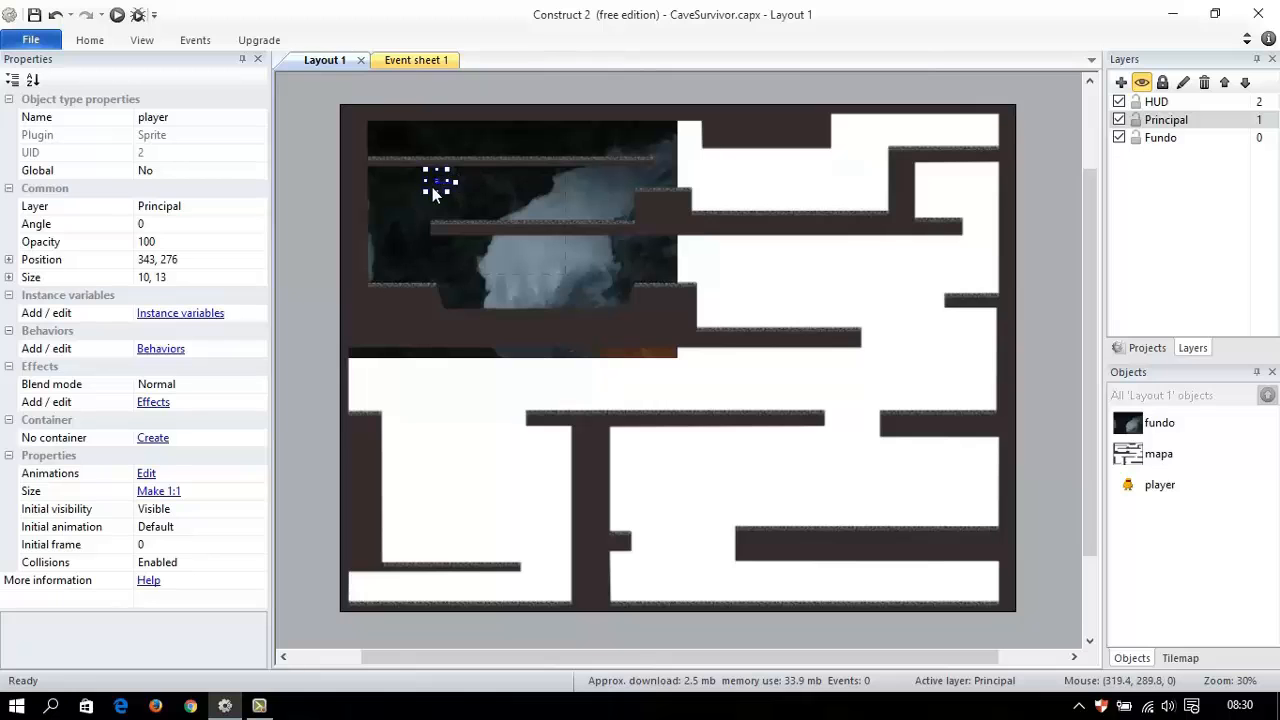
Step: Move the player sprite within the upper-left corridor to about X 412, Y 317, above the second platform
ctrl+scroll(430, 172, up, 4)
ctrl+scroll(421, 168, up, 5)
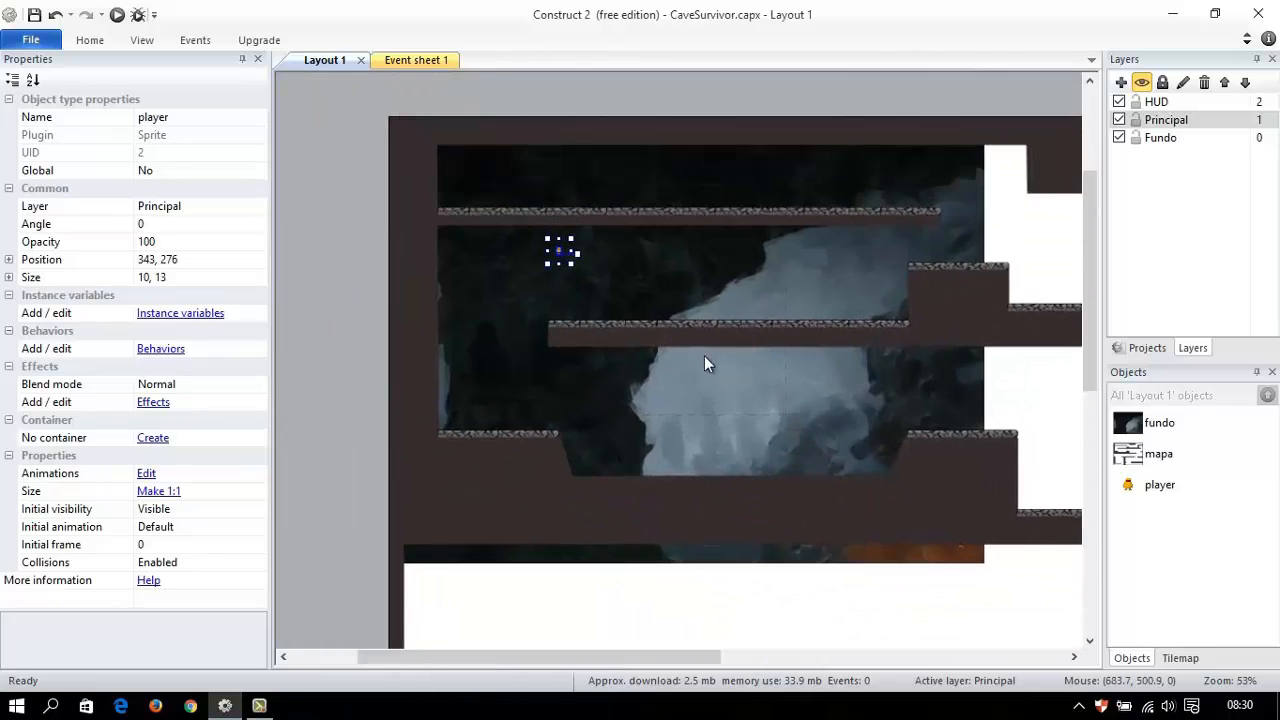
ctrl+scroll(628, 303, up, 3)
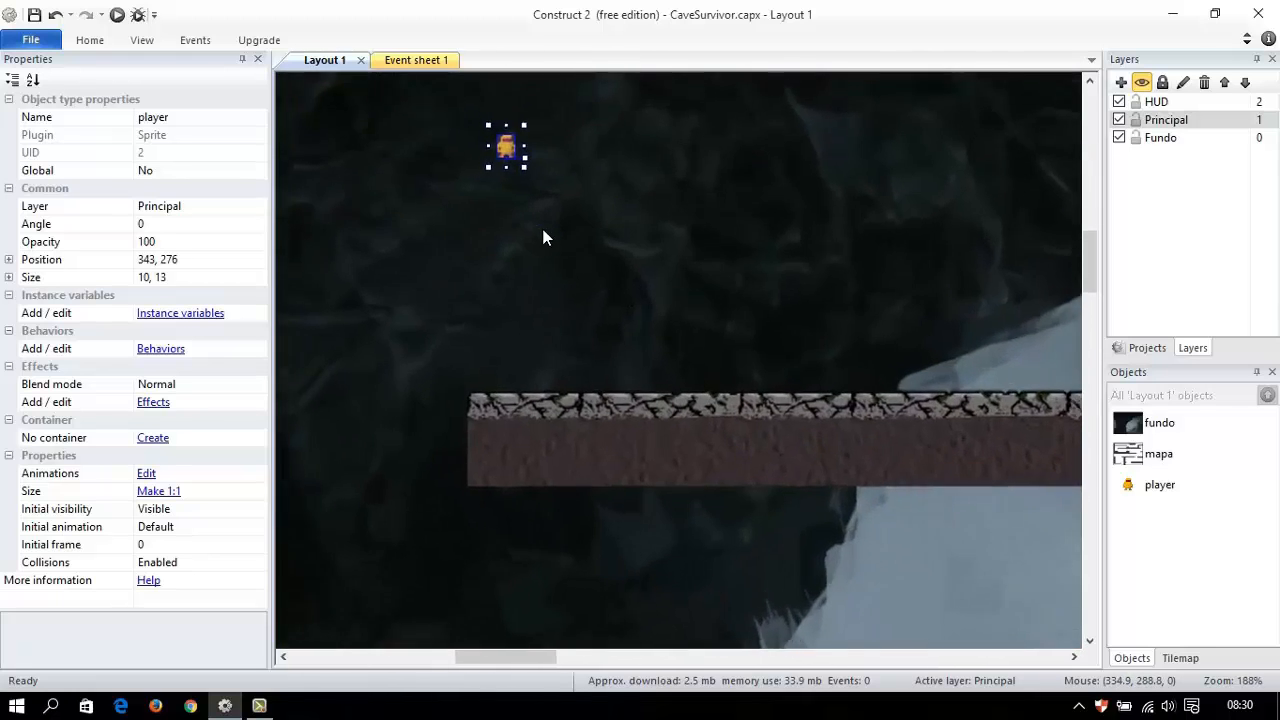
drag(644, 320, 761, 389)
ctrl+scroll(830, 345, down, 4)
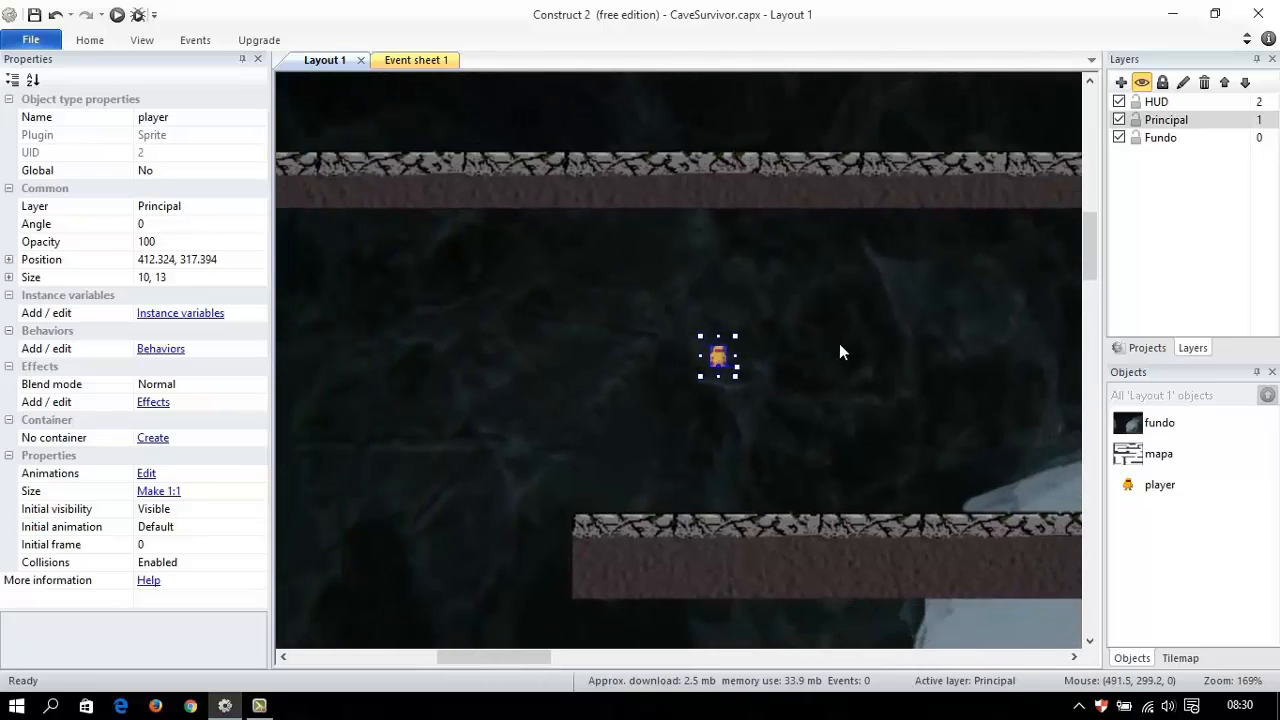
Step: Preview the layout in the browser to check the player against the map, and close the preview window
middle_drag(843, 354, 824, 383)
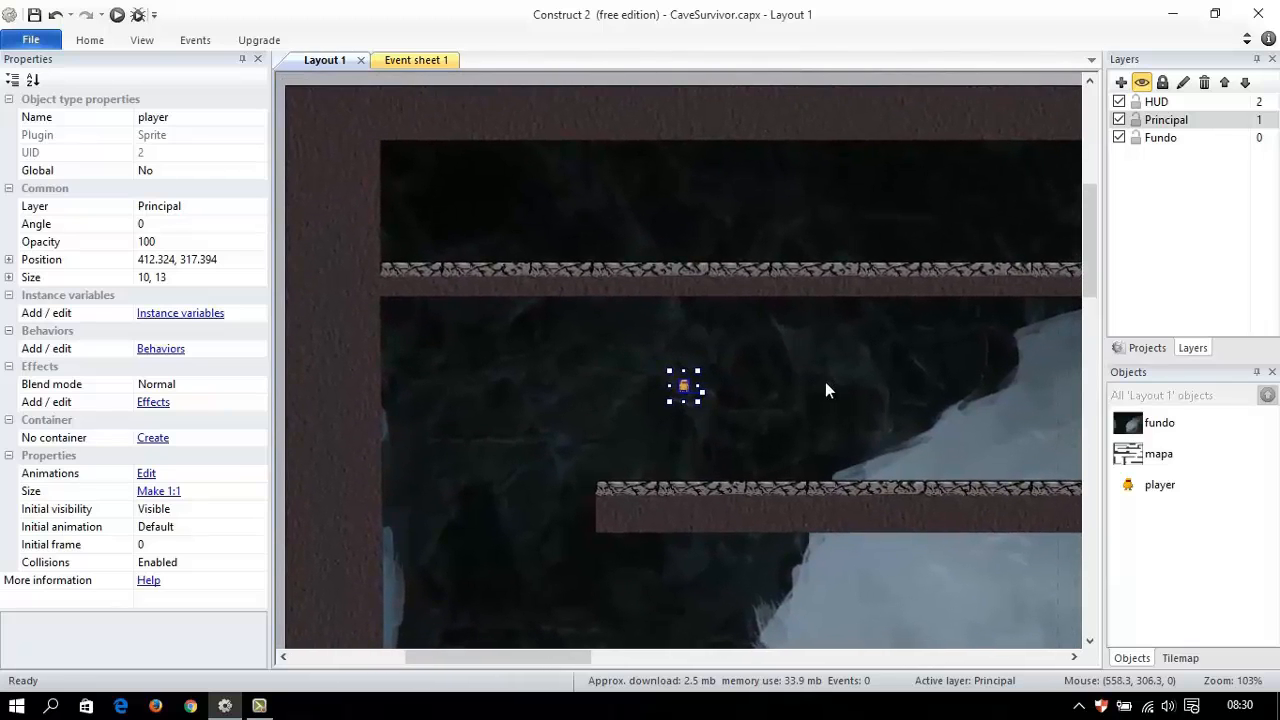
ctrl+scroll(727, 393, up, 1)
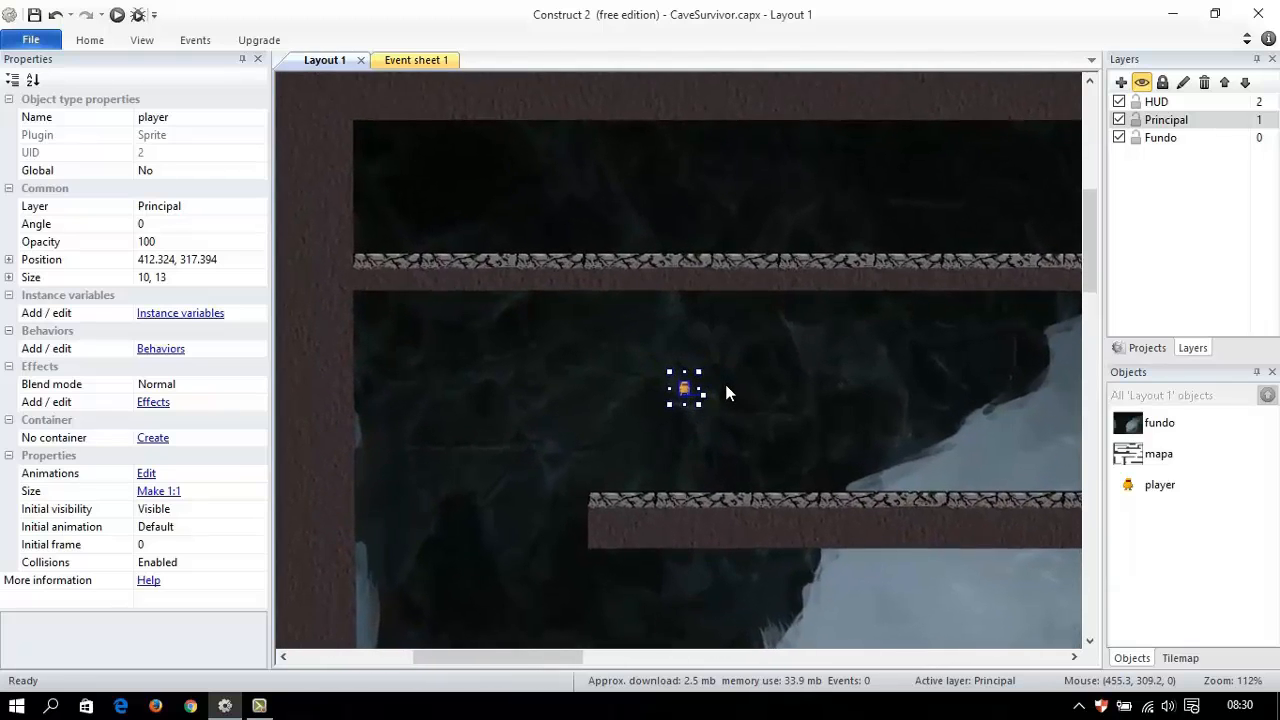
middle_drag(757, 406, 711, 377)
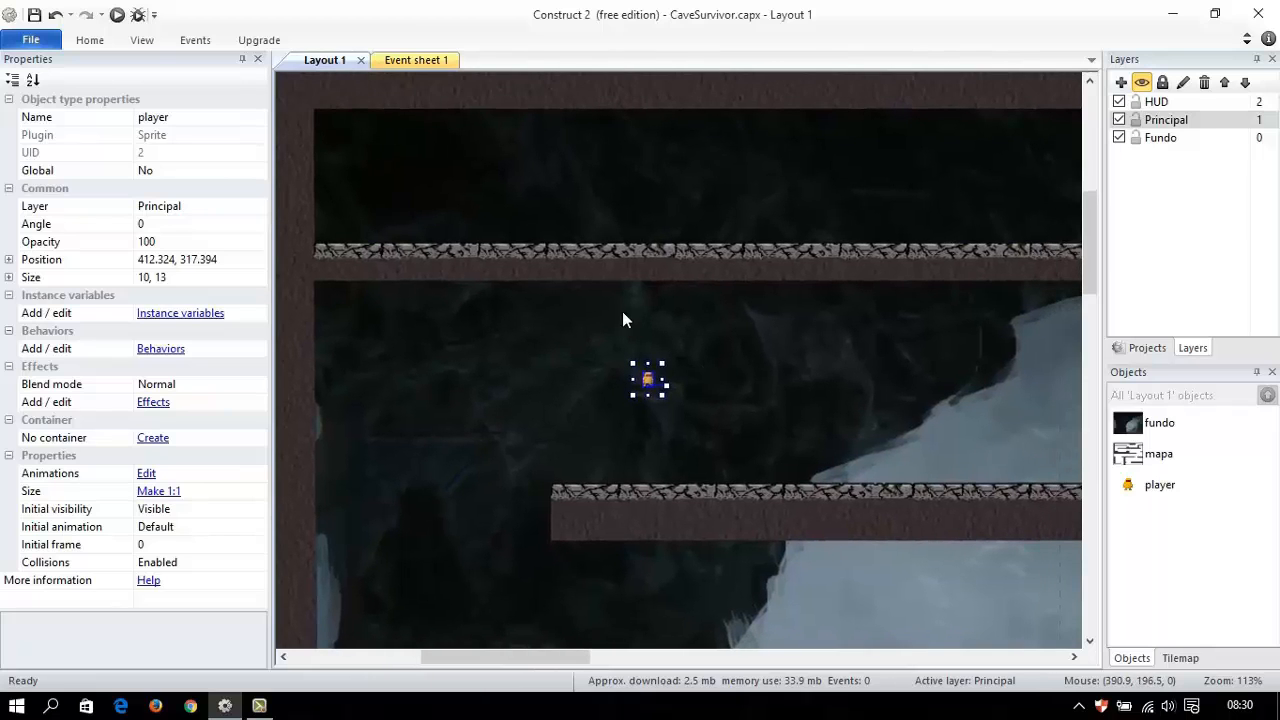
key(F5)
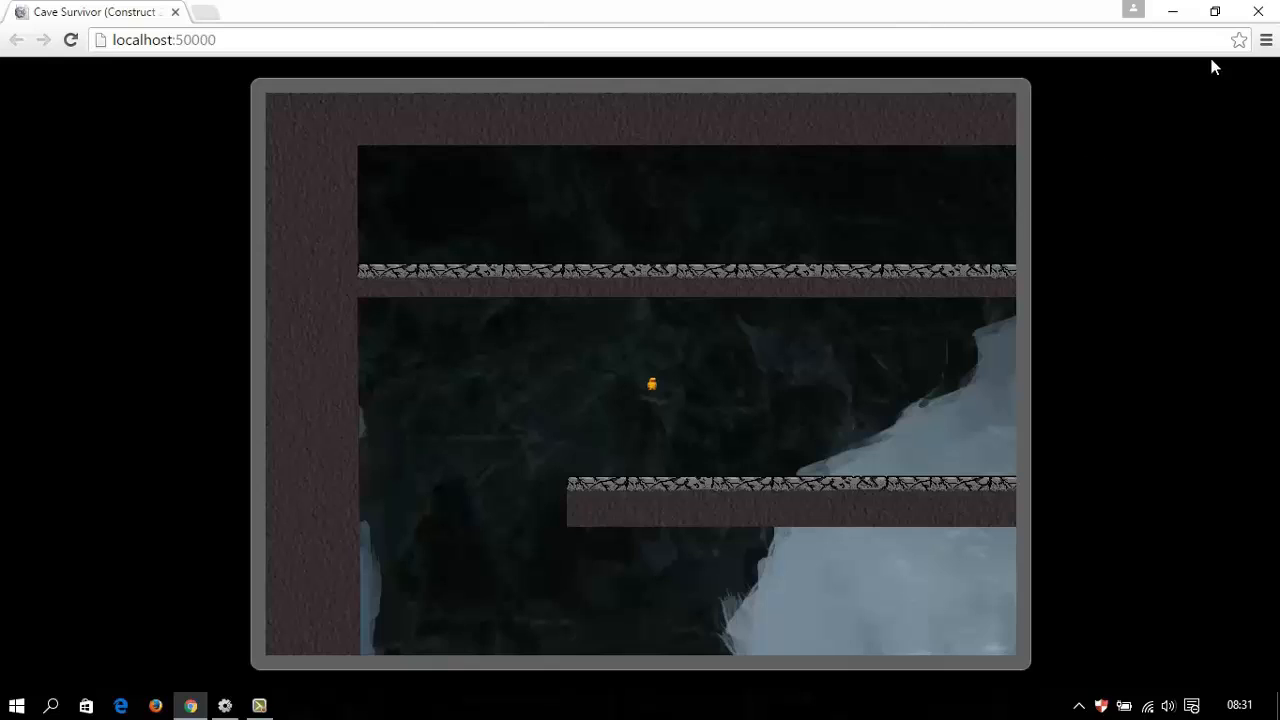
click(1260, 12)
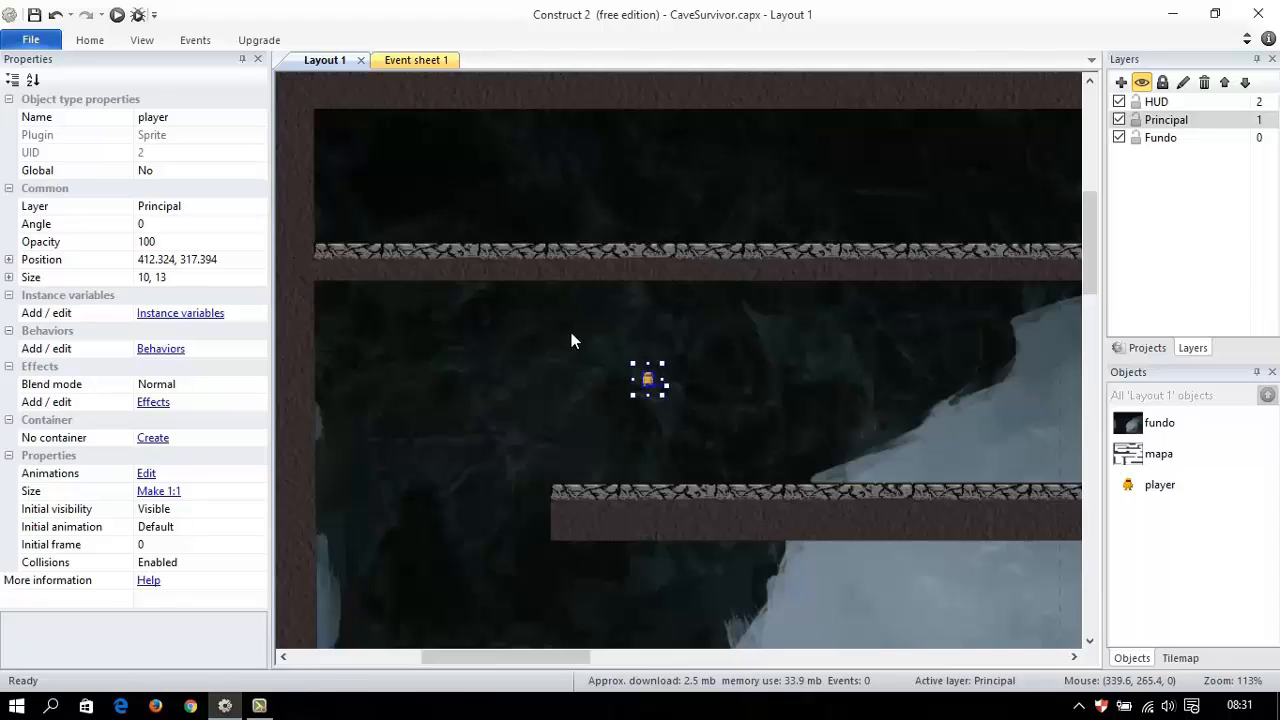
Step: Set the preview browser to Firefox in the project's configuration settings
ctrl+scroll(568, 340, down, 2)
ctrl+scroll(568, 340, down, 2)
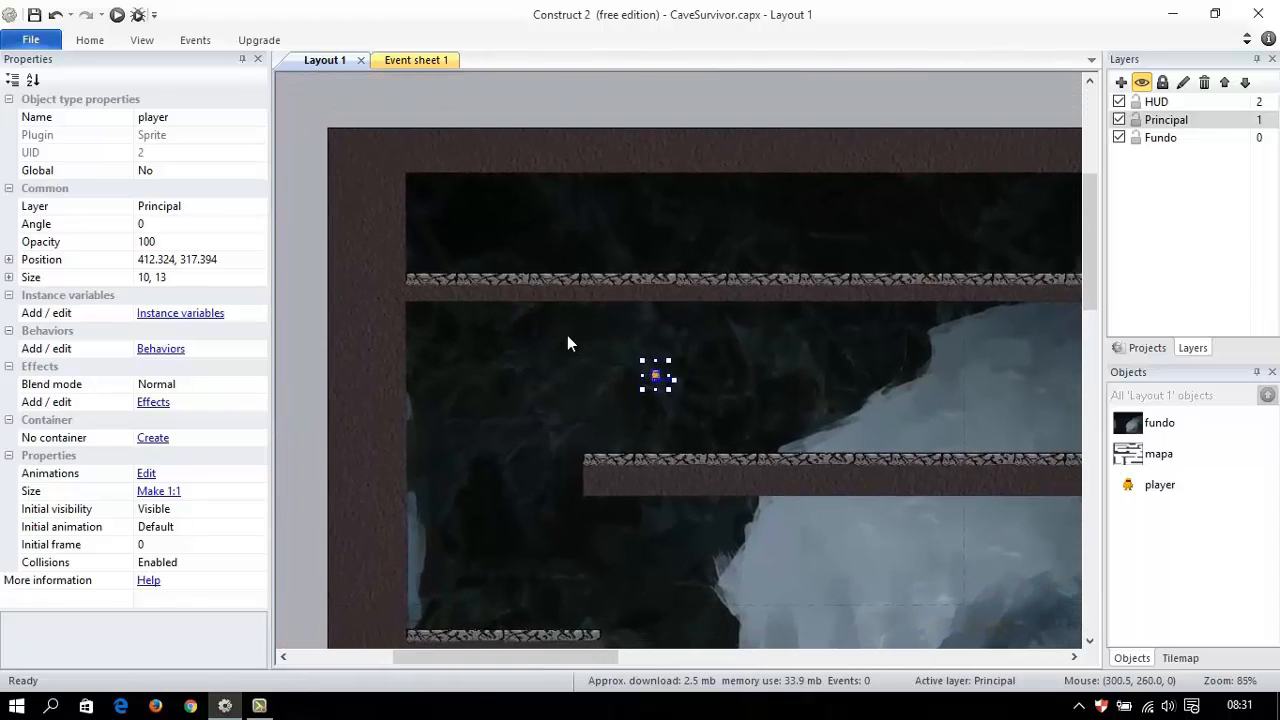
click(395, 99)
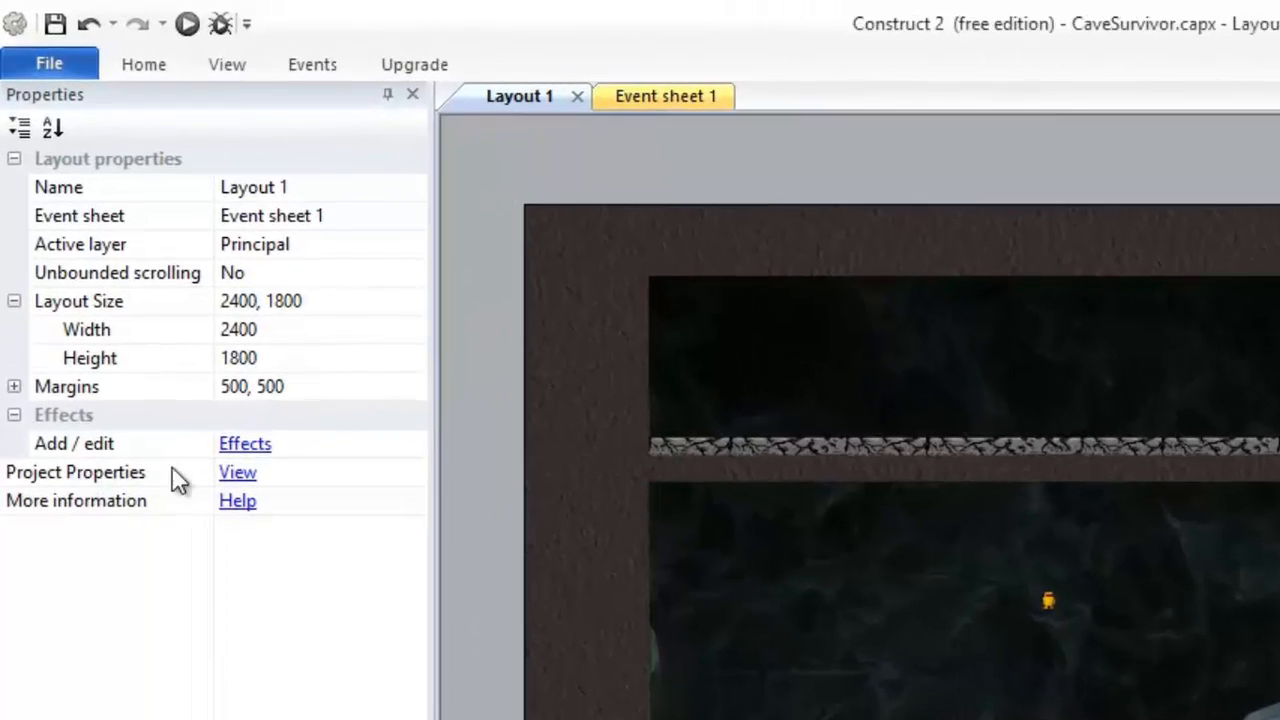
click(238, 476)
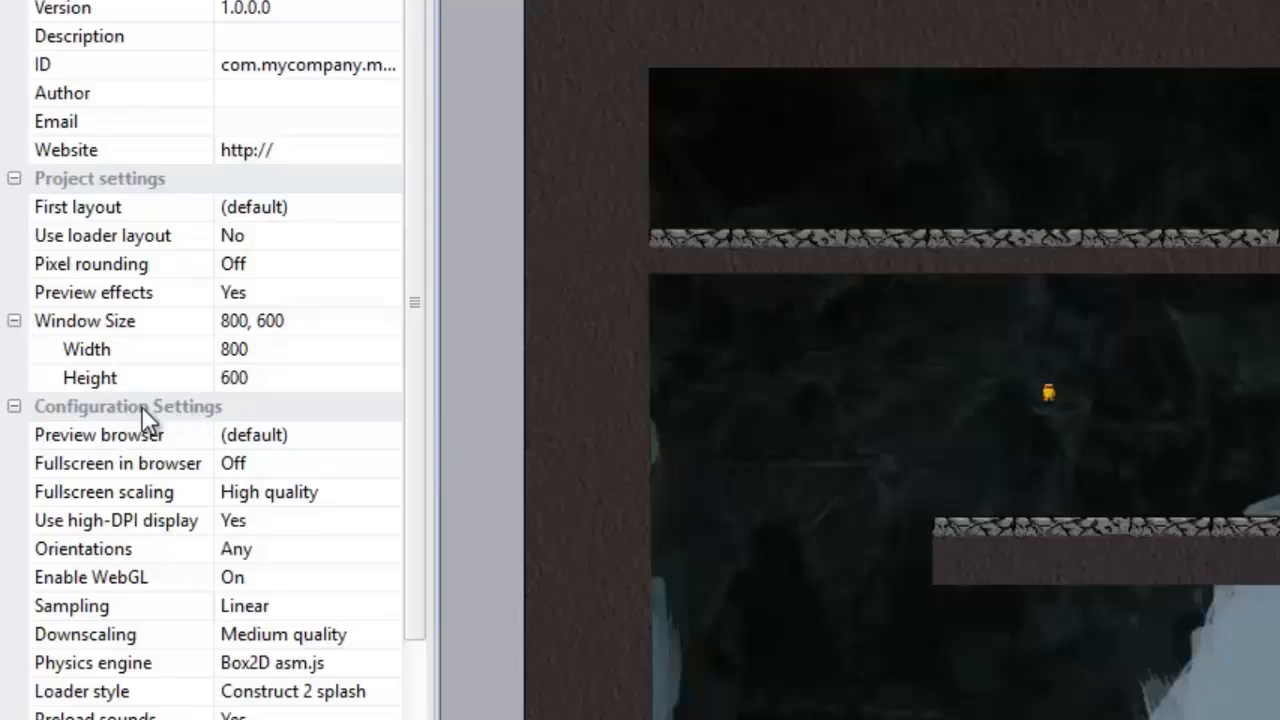
click(88, 465)
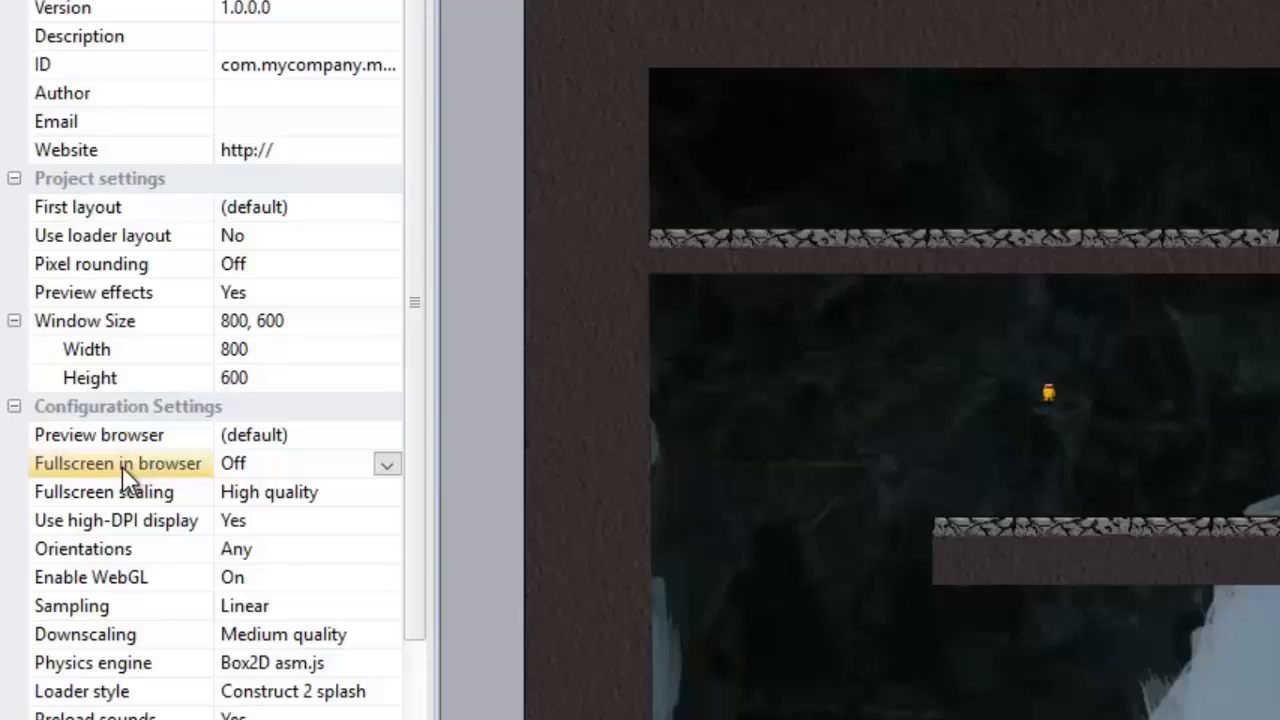
click(170, 435)
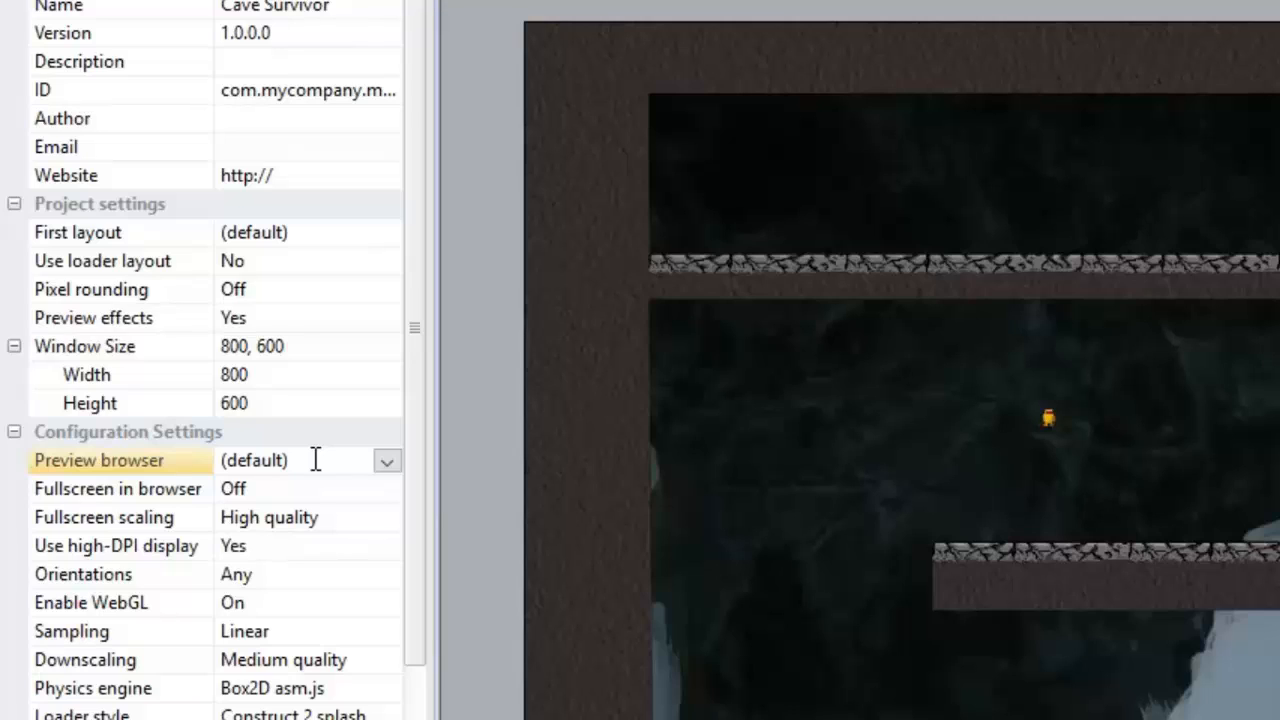
click(387, 462)
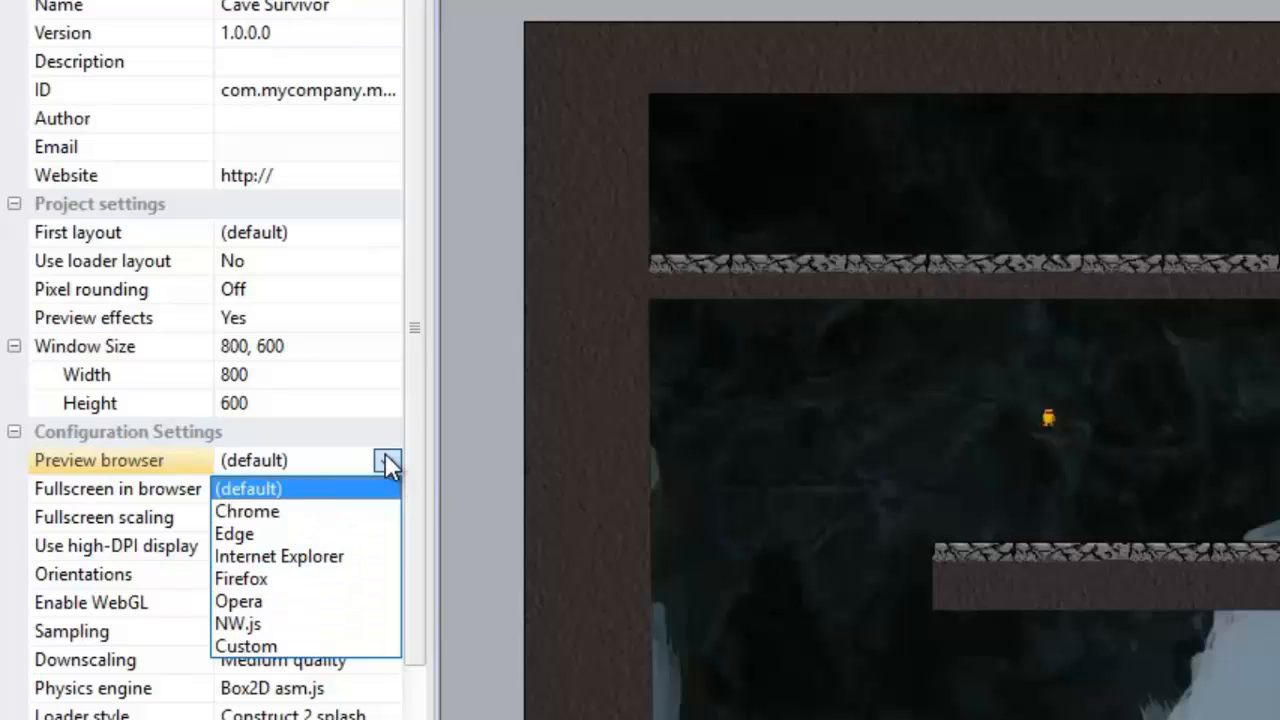
click(276, 578)
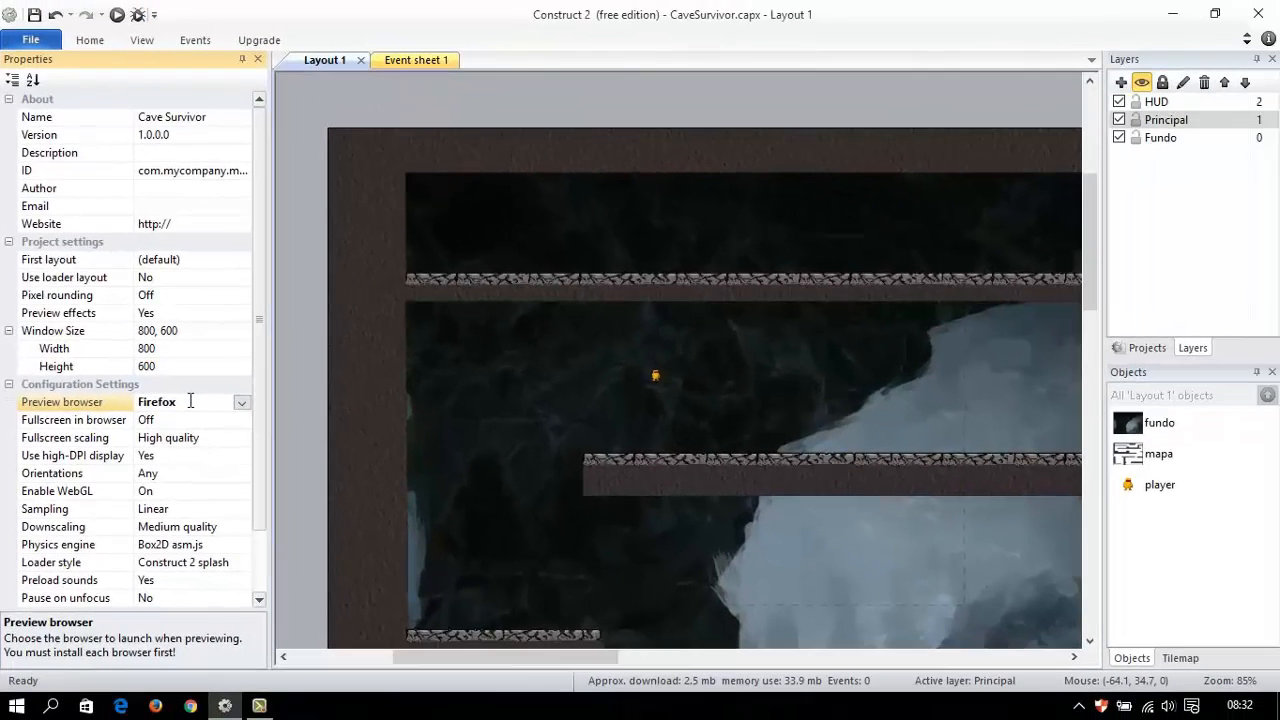
click(298, 164)
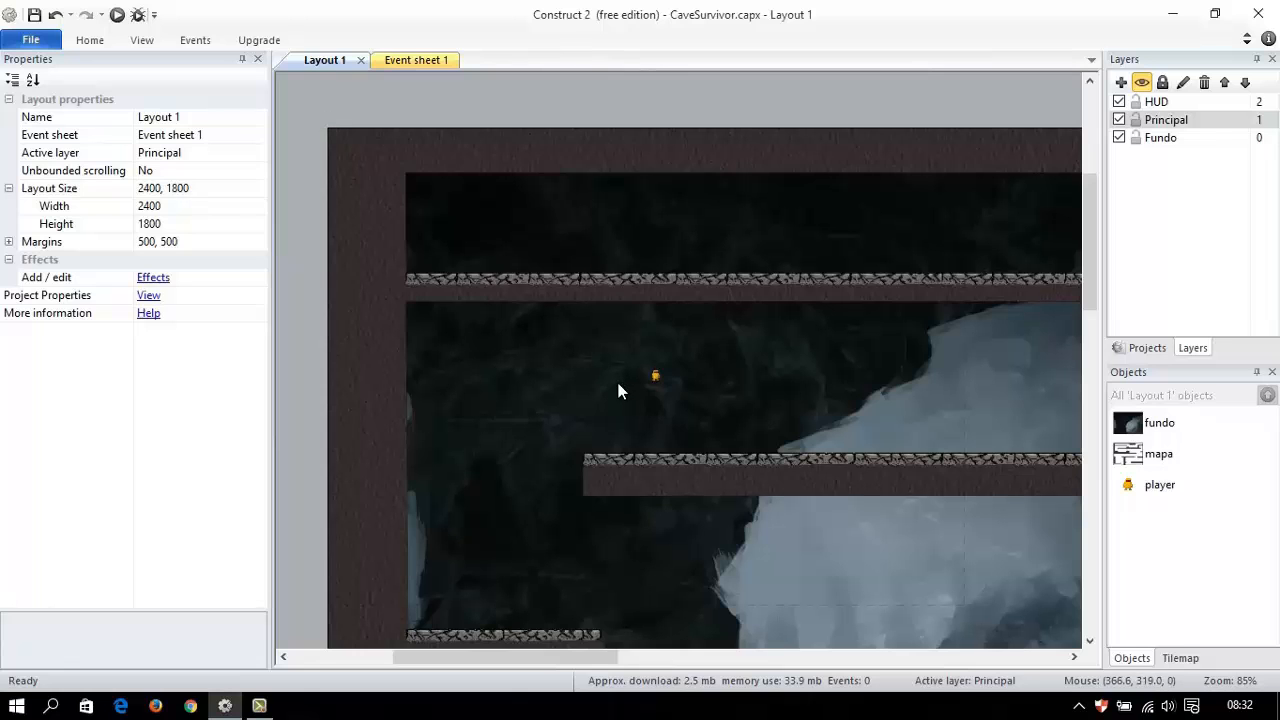
ctrl+scroll(655, 383, up, 4)
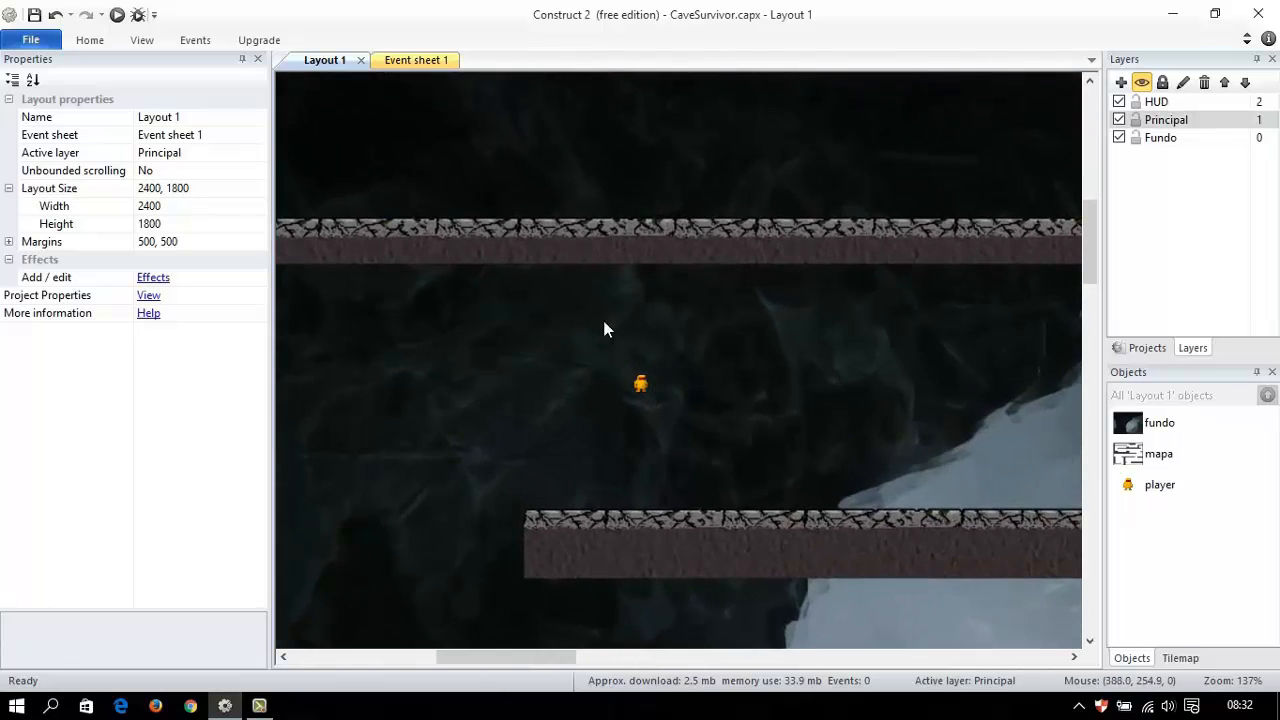
ctrl+scroll(600, 381, down, 3)
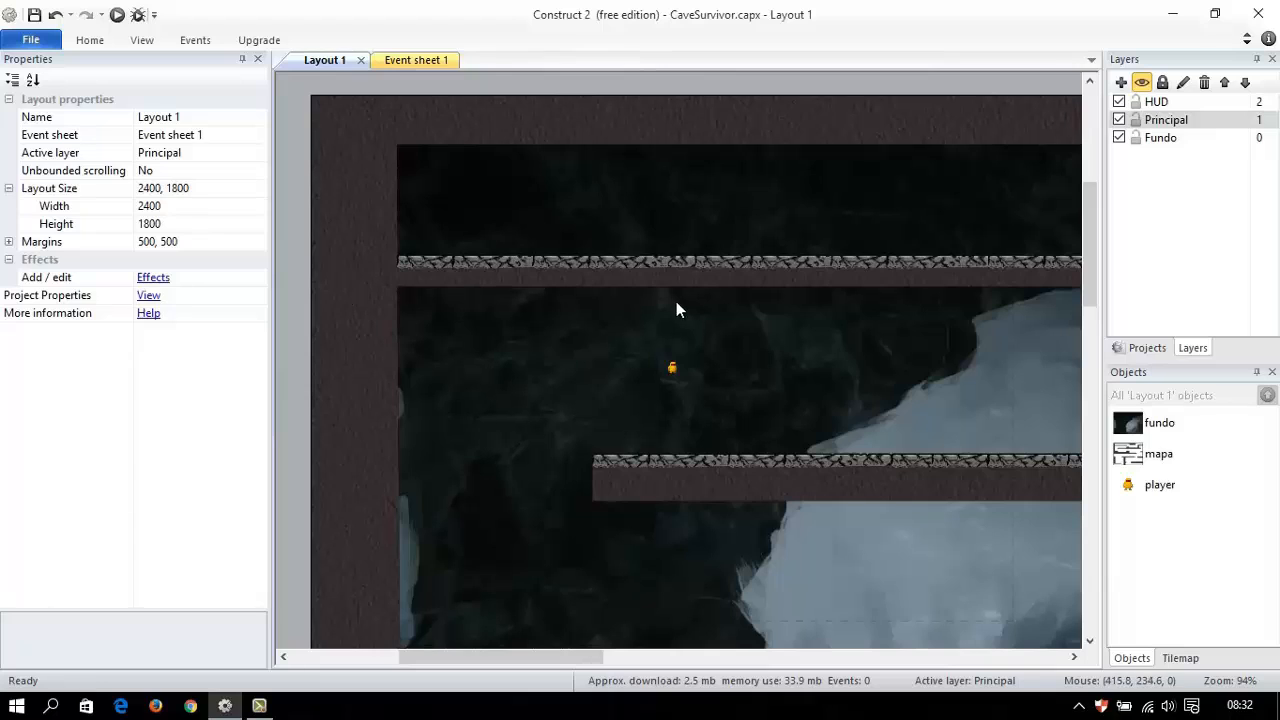
Step: Add the Platform behavior to the player sprite and close its behaviors list
click(1158, 485)
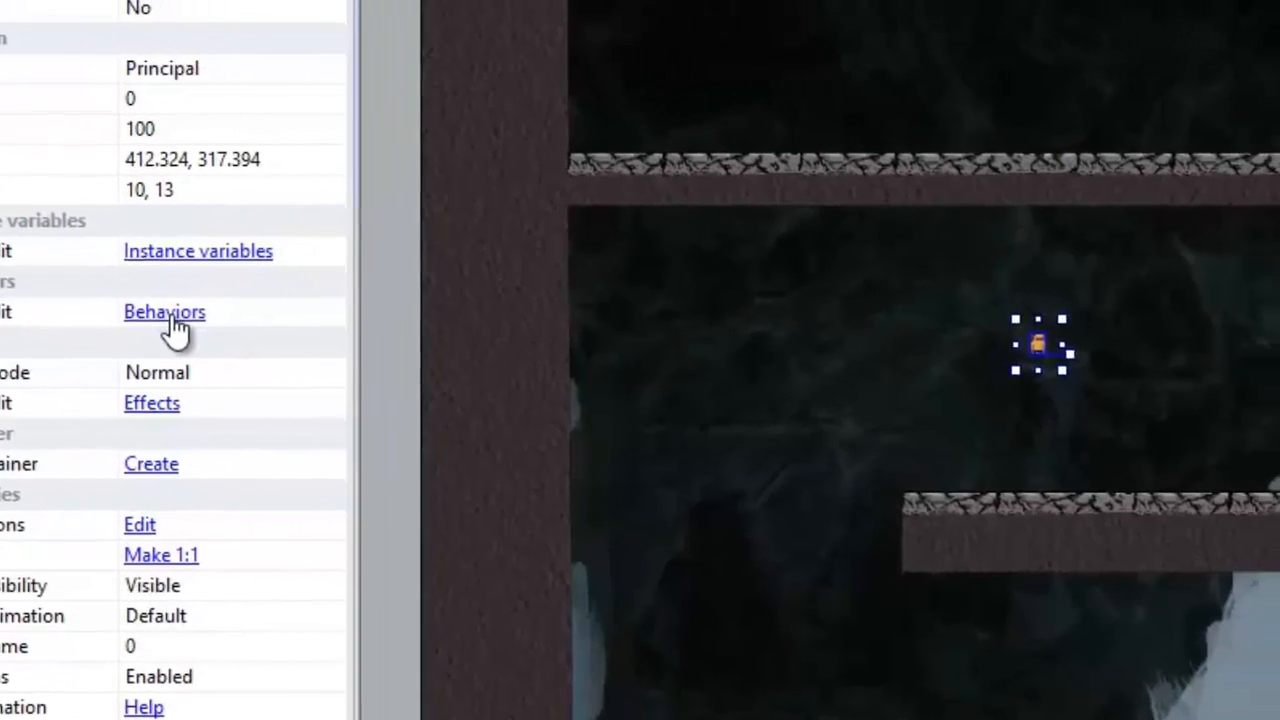
click(168, 318)
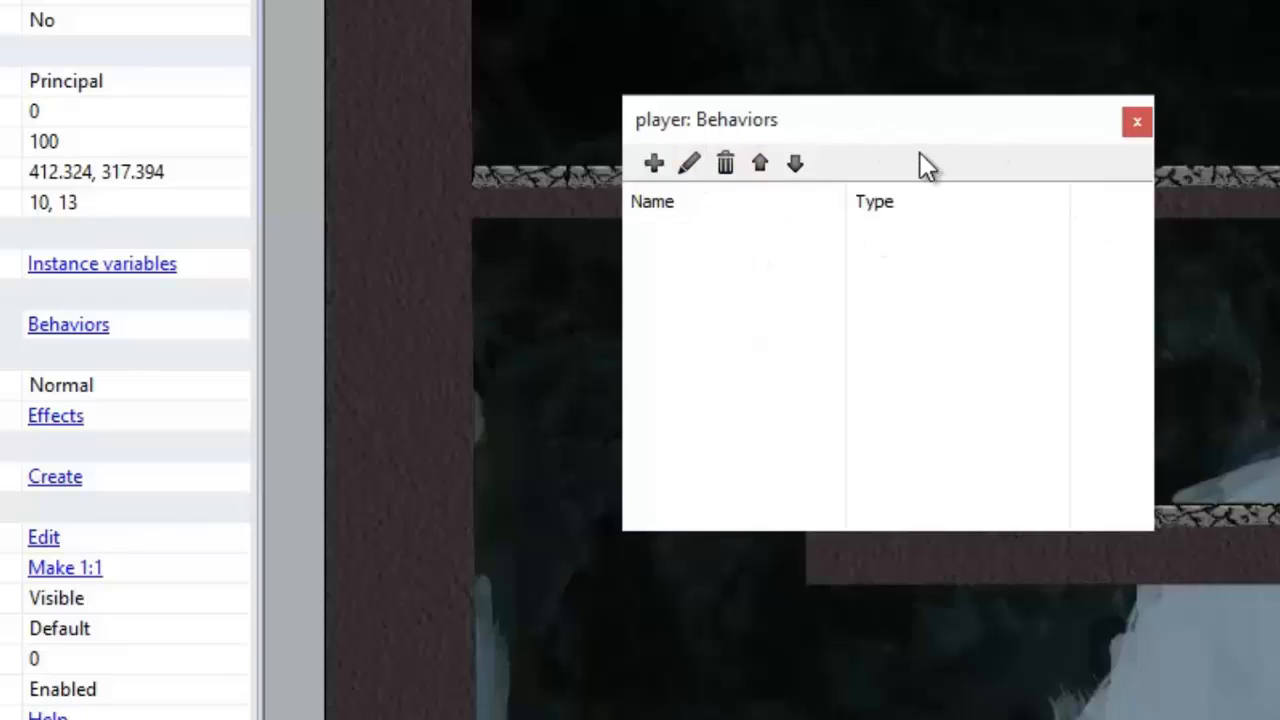
drag(915, 119, 822, 40)
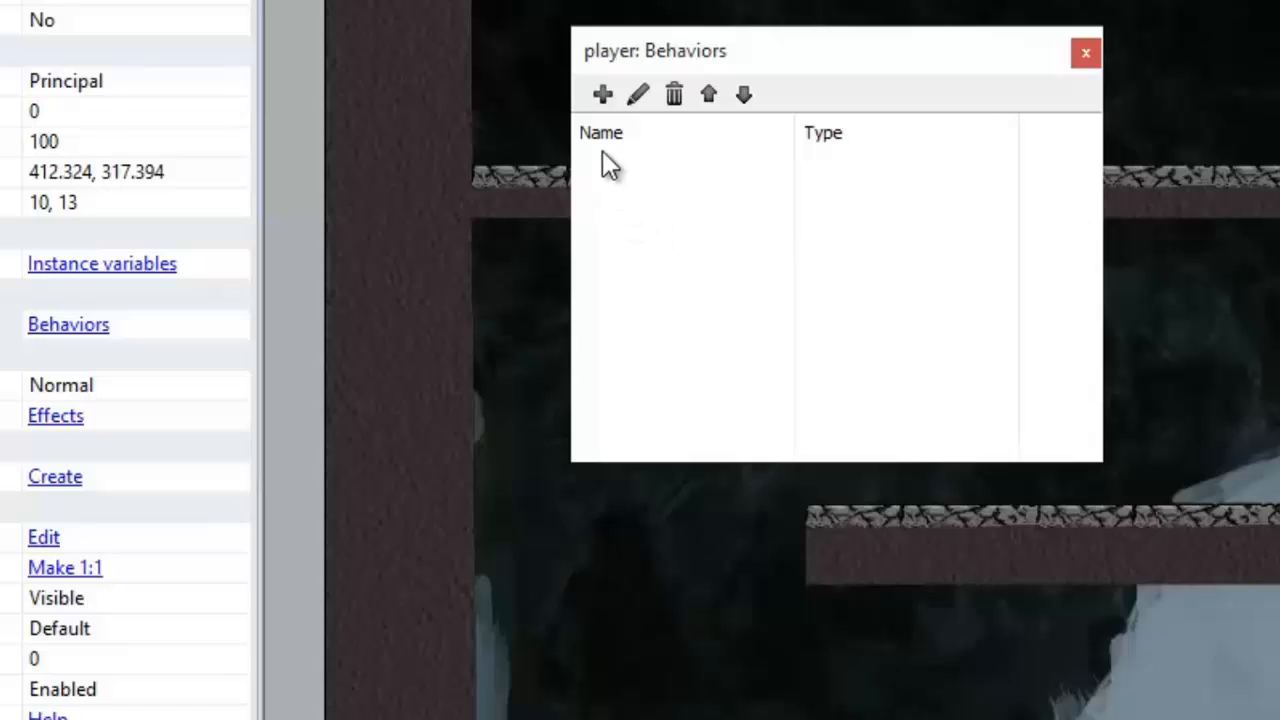
click(603, 94)
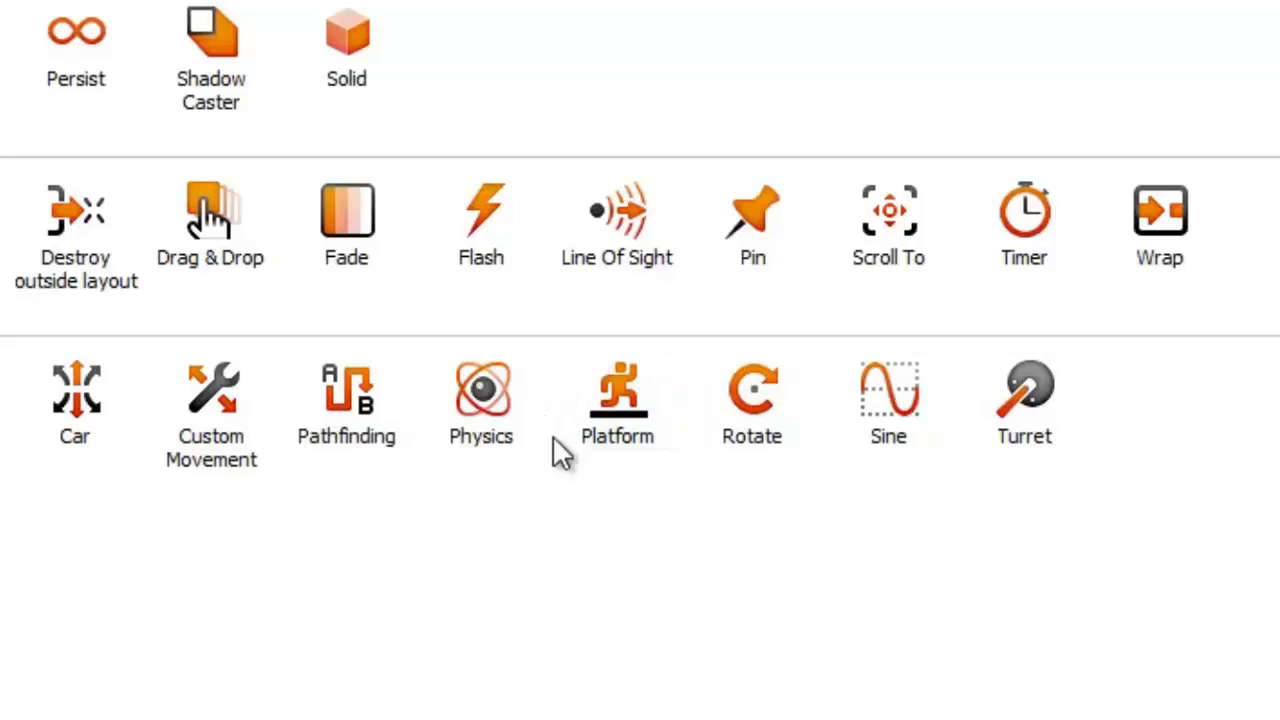
click(622, 408)
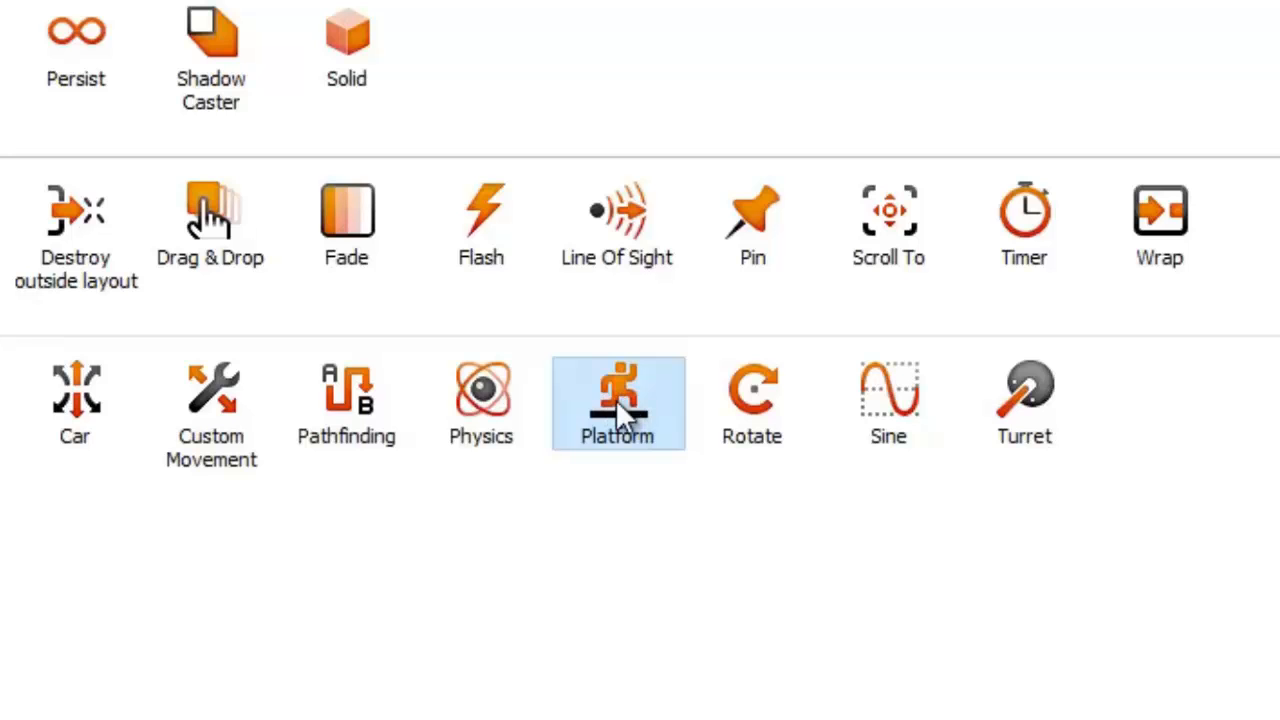
double_click(616, 399)
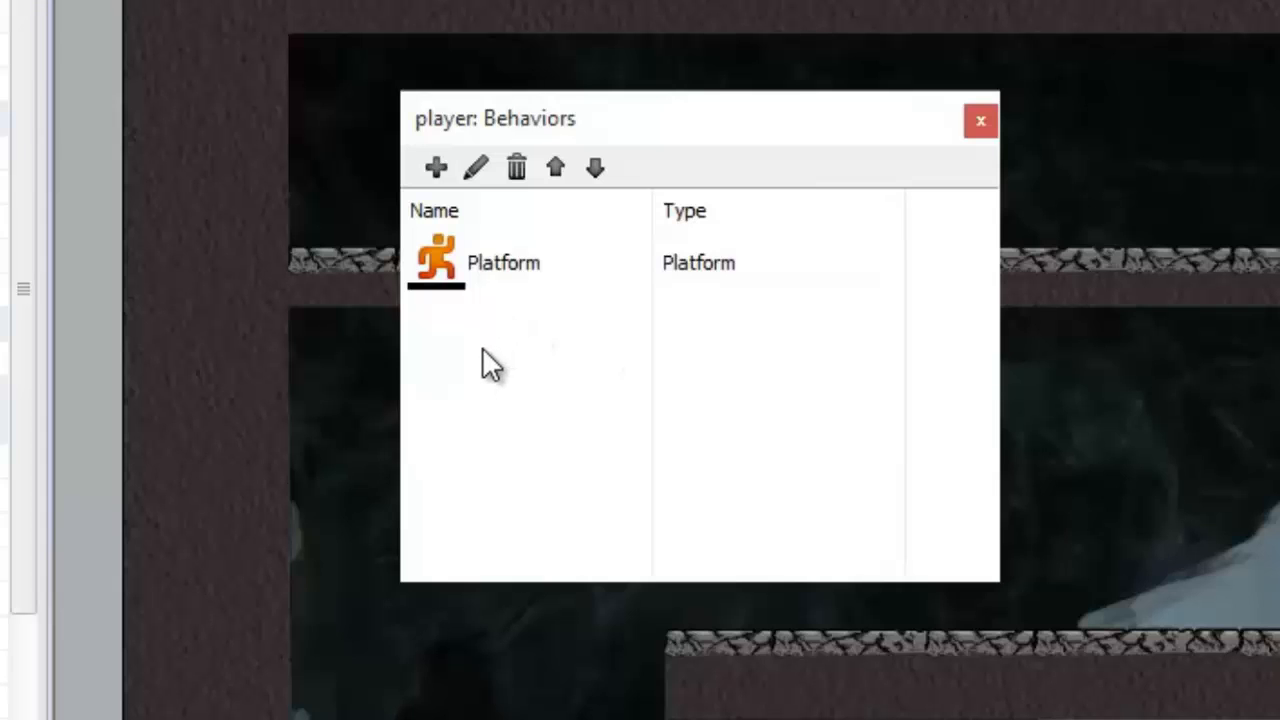
click(980, 121)
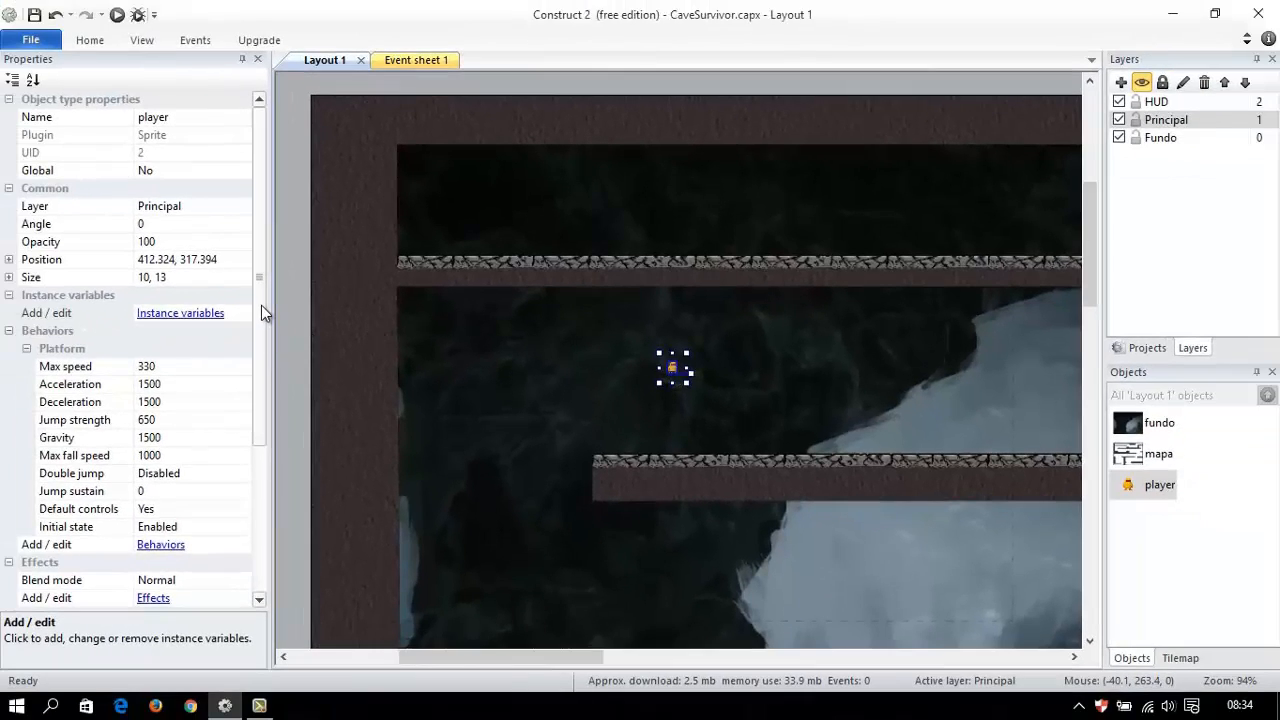
Step: Review the player's Platform behavior settings, preview the layout in the browser to check how the player moves, and return to the editor
drag(261, 305, 272, 397)
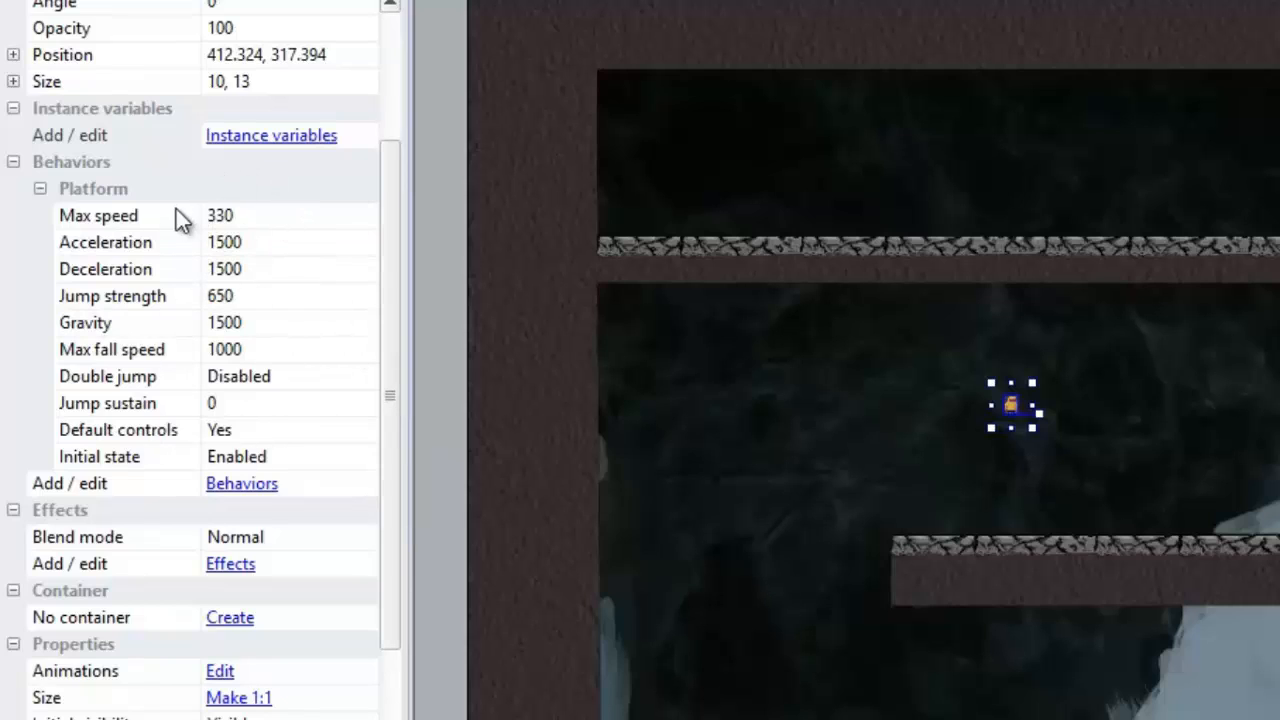
drag(389, 259, 391, 297)
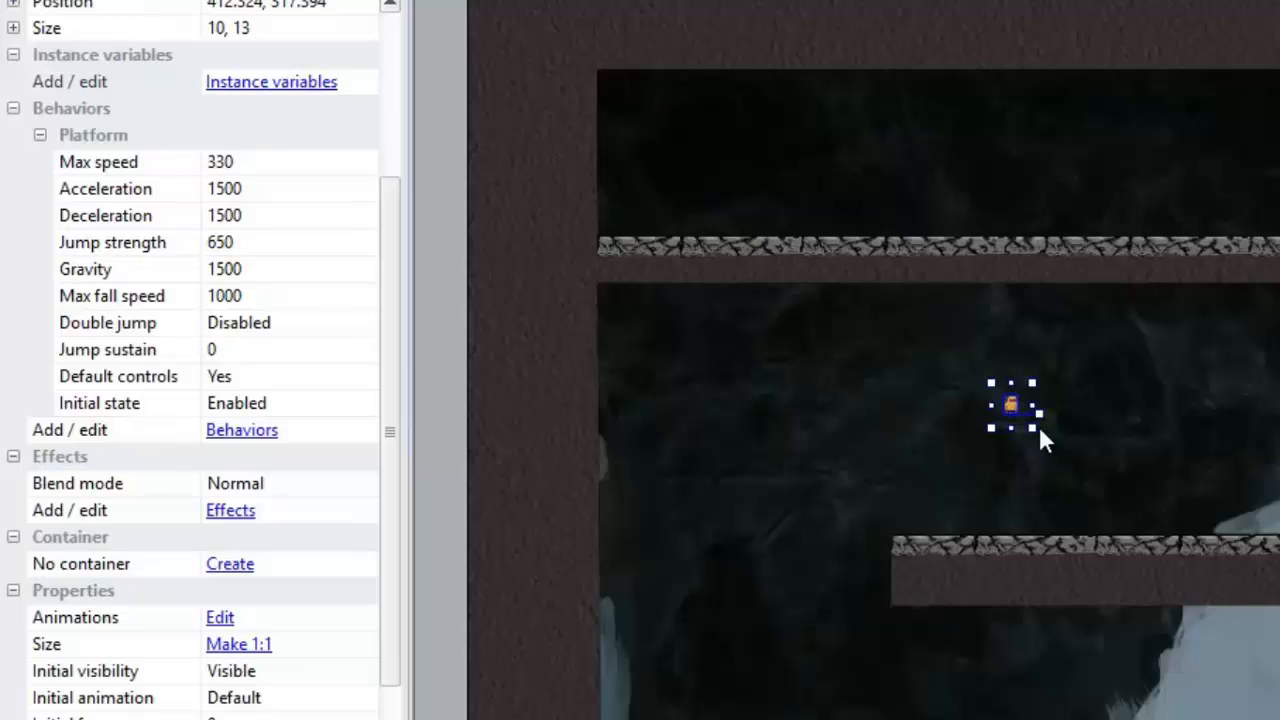
ctrl+scroll(1042, 418, up, 3)
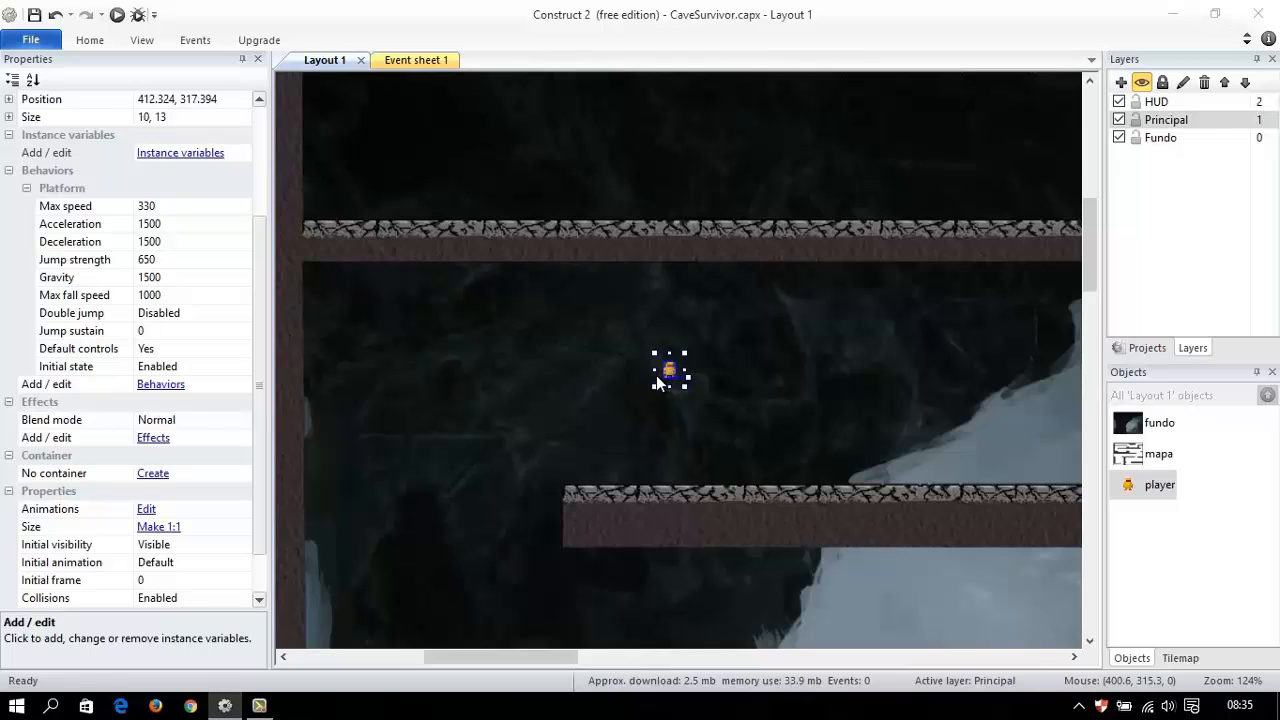
key(F5)
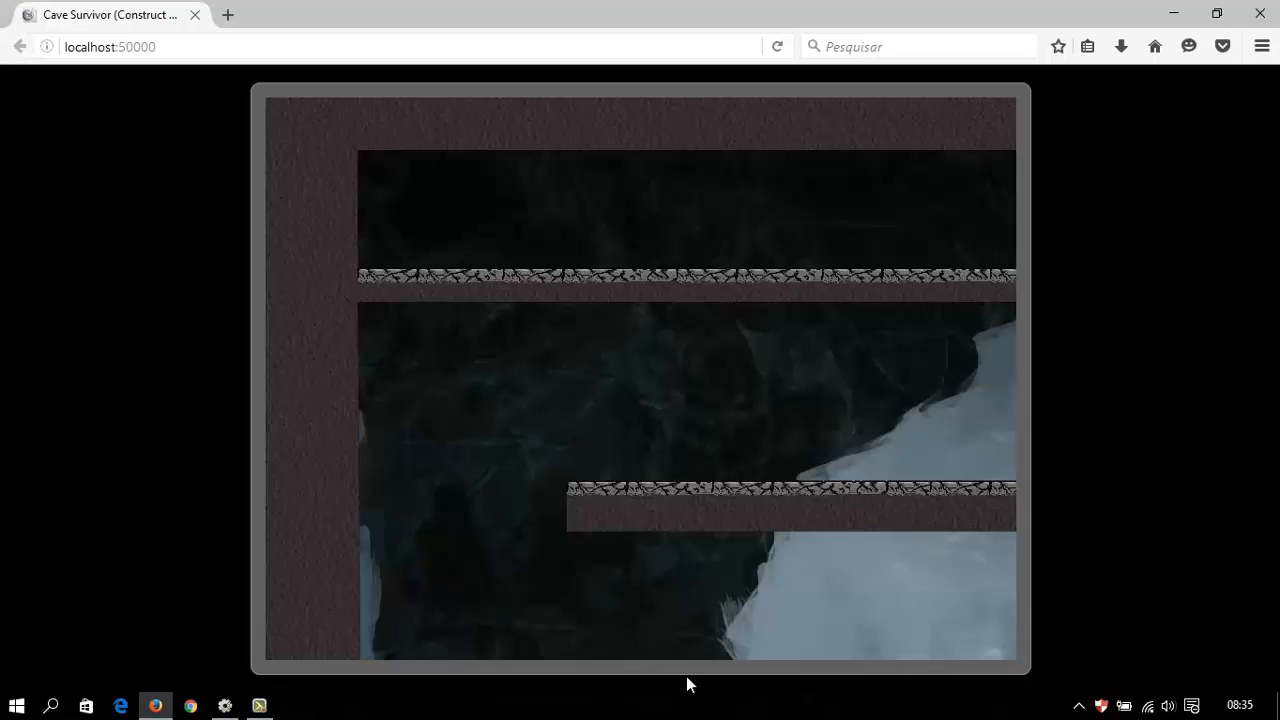
key(alt+Tab)
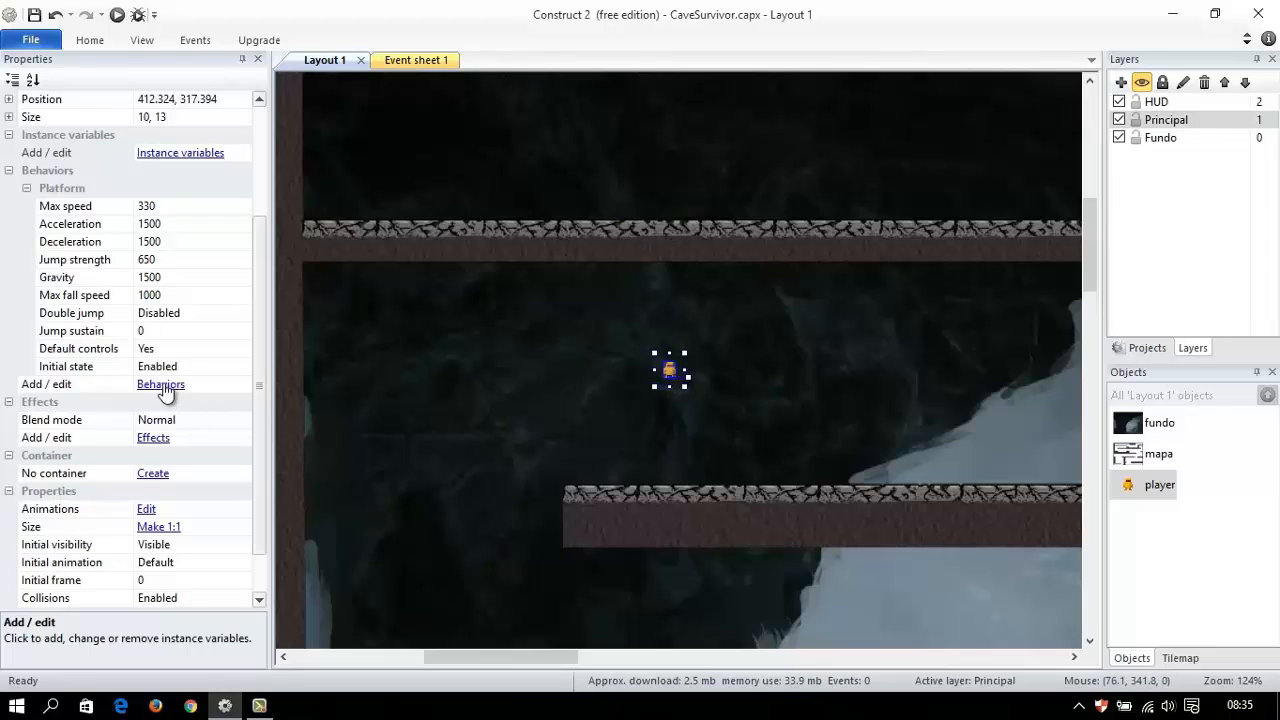
Step: Add the Scroll To behavior to the player sprite and preview the layout
click(161, 385)
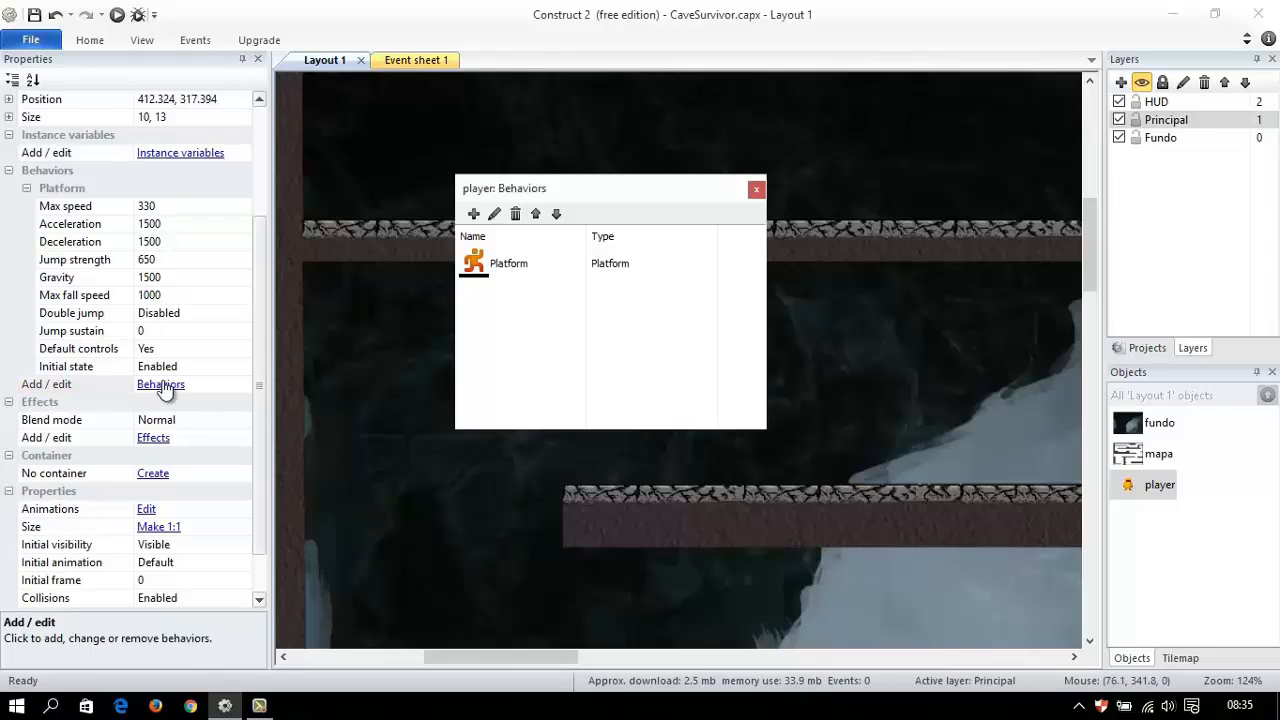
click(474, 214)
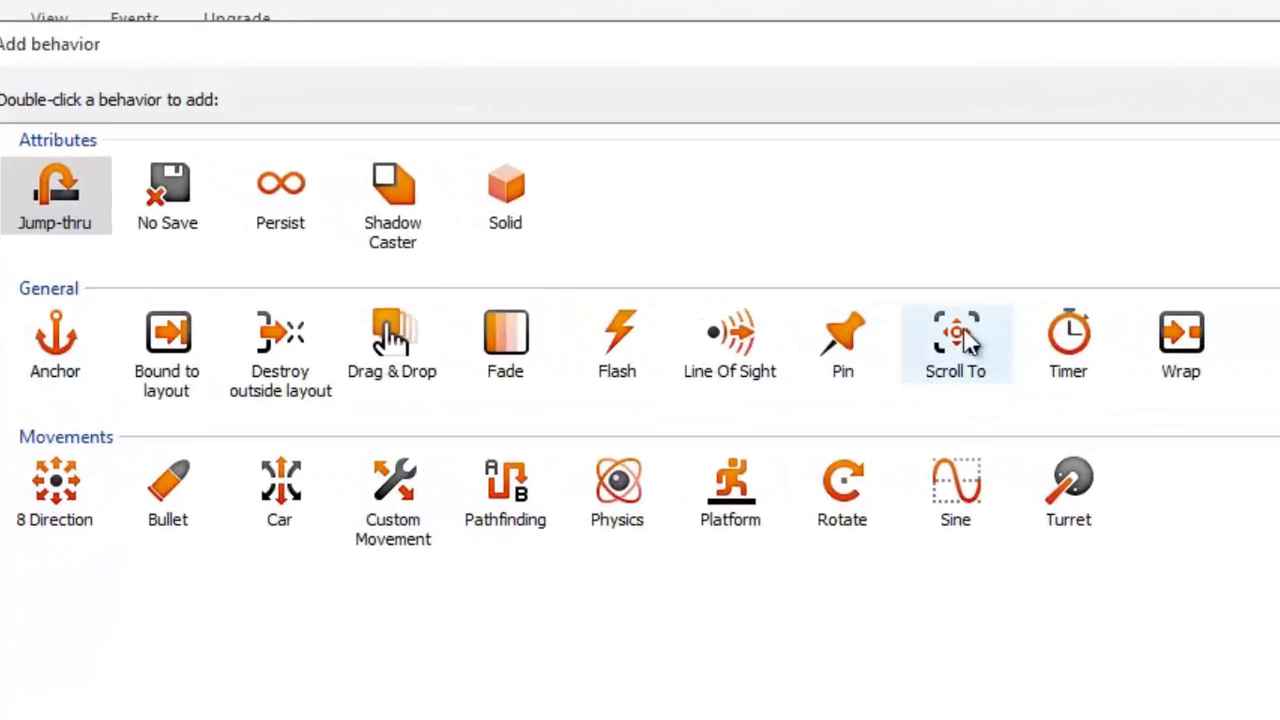
click(962, 334)
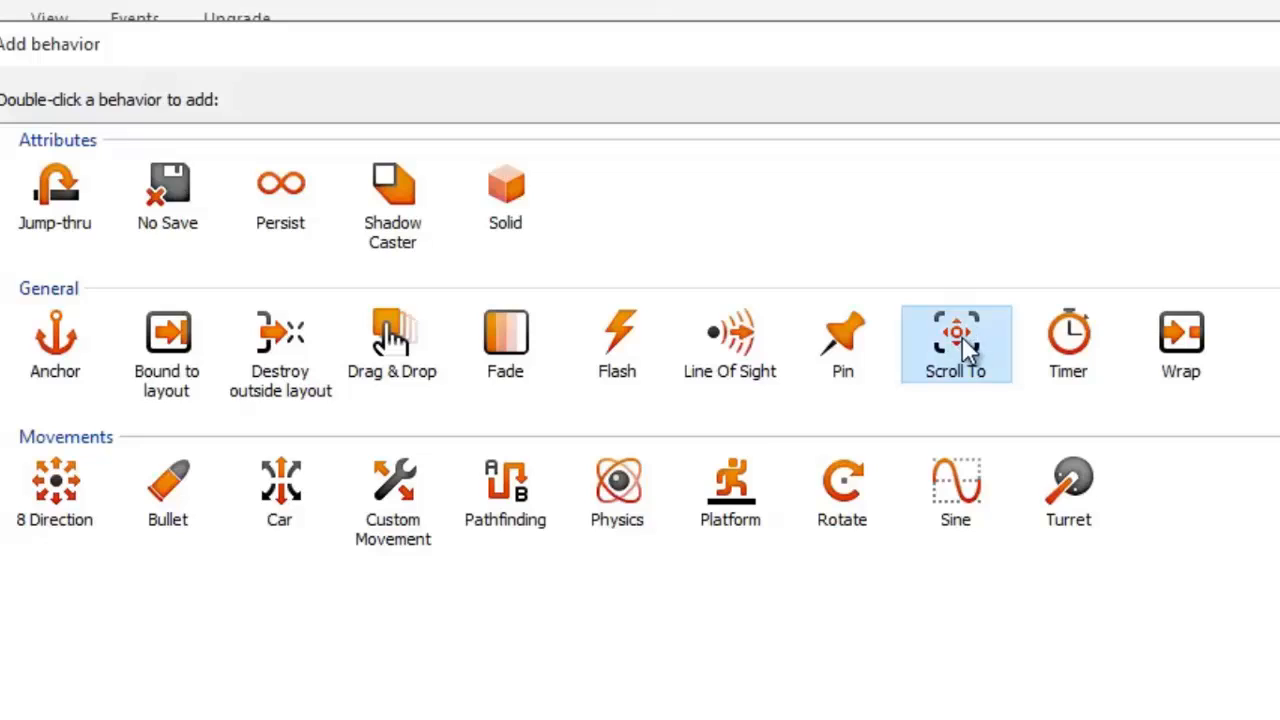
double_click(962, 340)
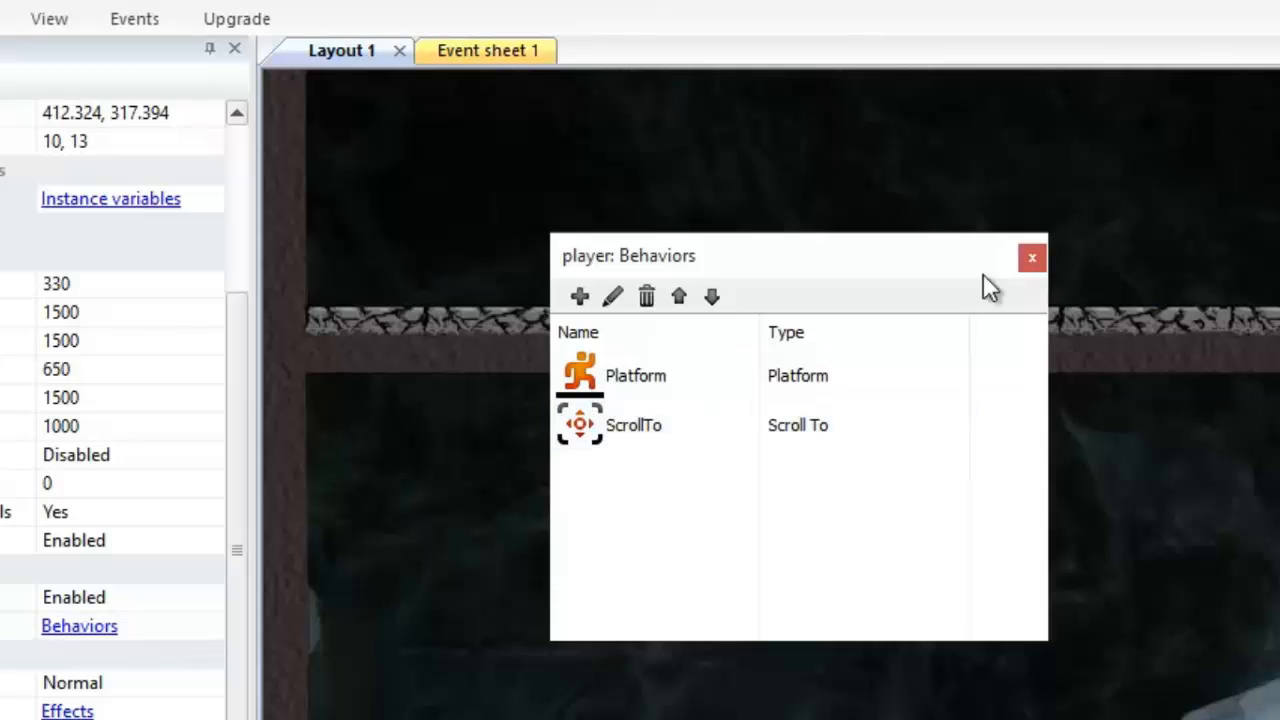
click(1033, 259)
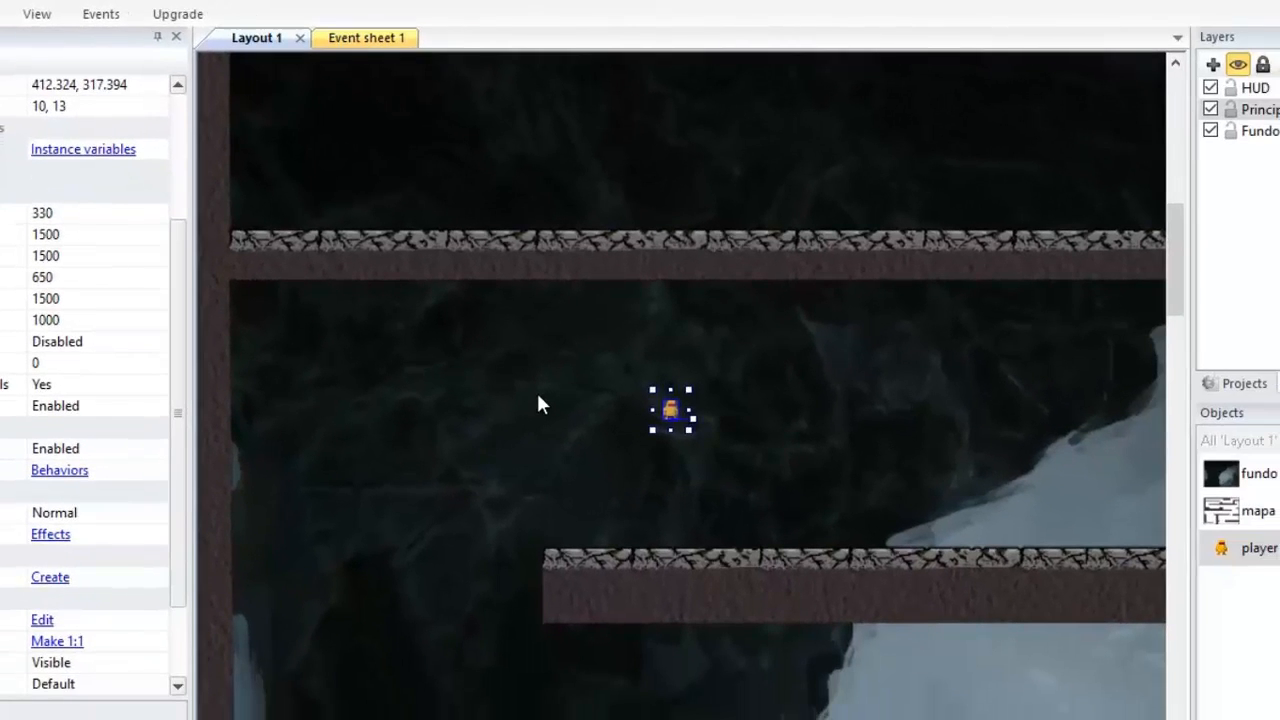
key(F5)
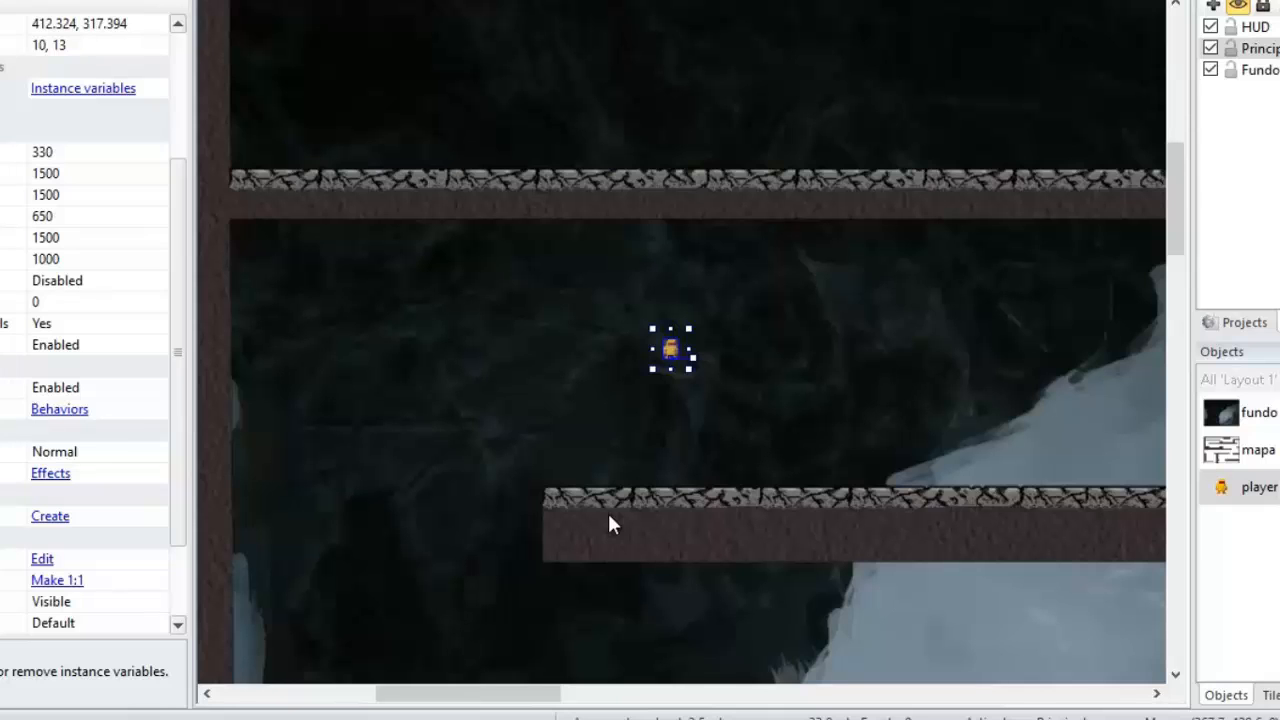
Step: Insert a new Sprite object named bloco at X -51, Y 31, overlapping the layout's upper-left corner
ctrl+scroll(612, 525, down, 4)
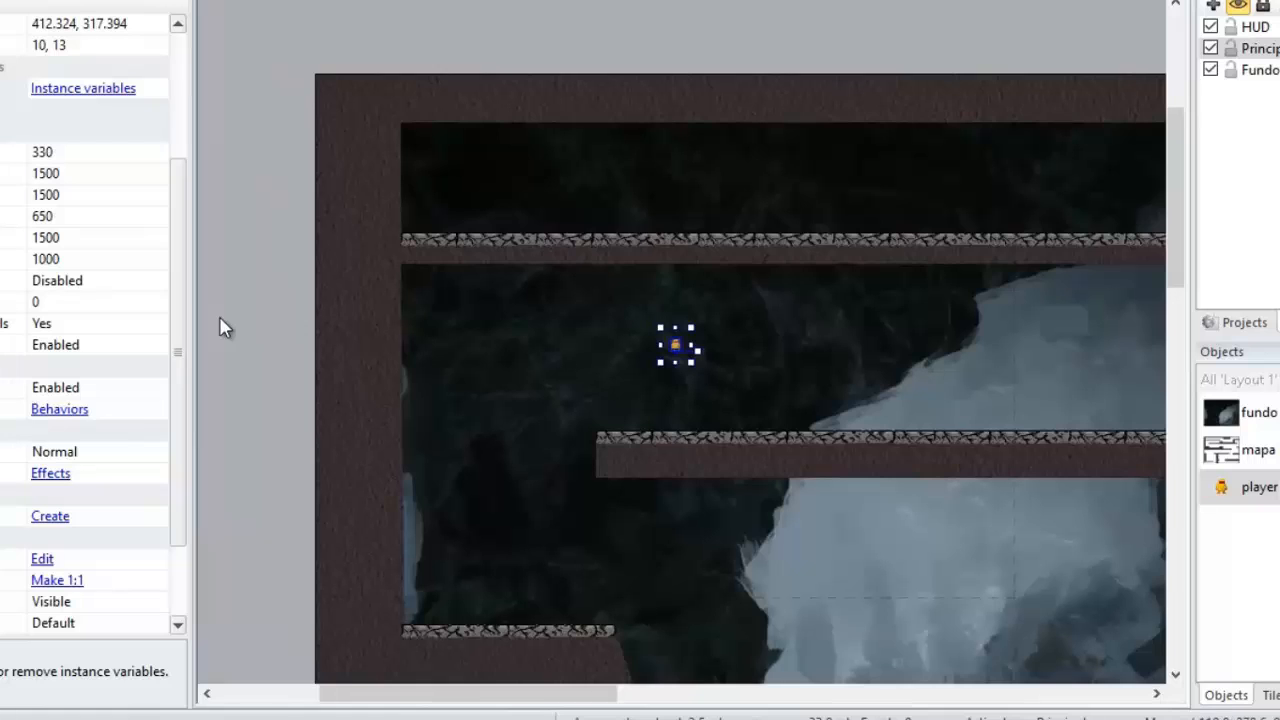
click(250, 308)
right_click(257, 249)
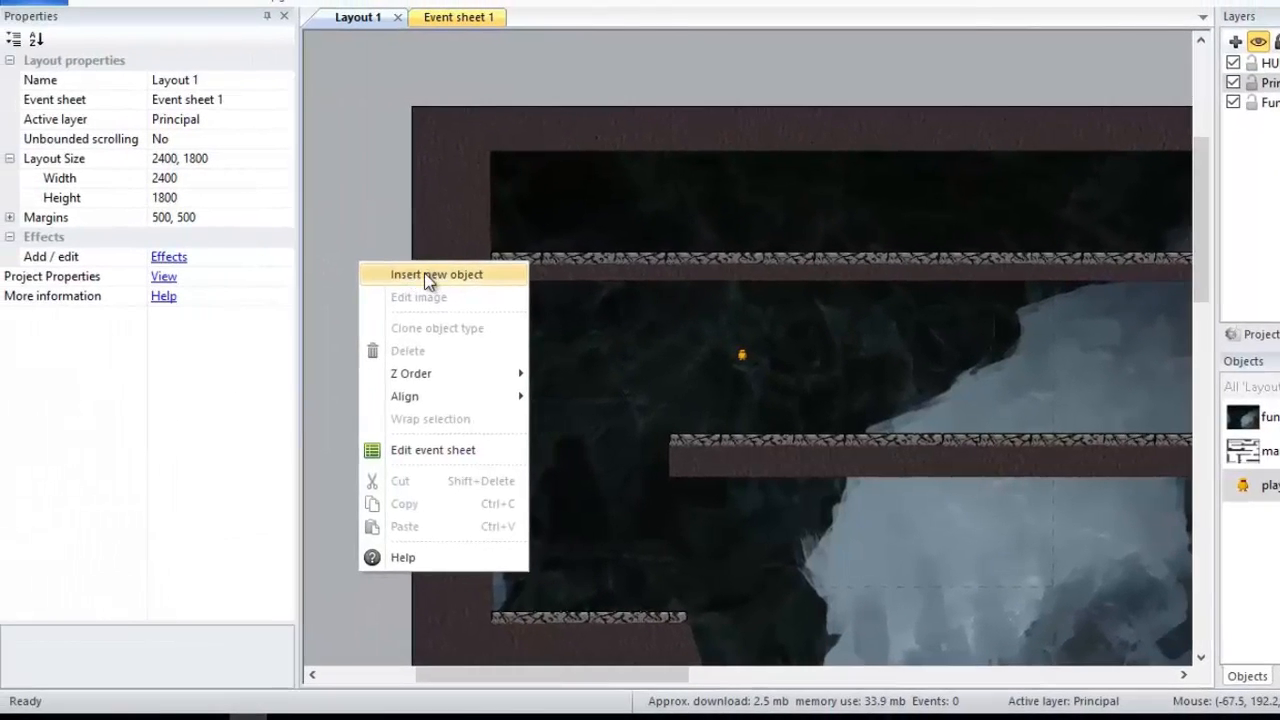
click(430, 275)
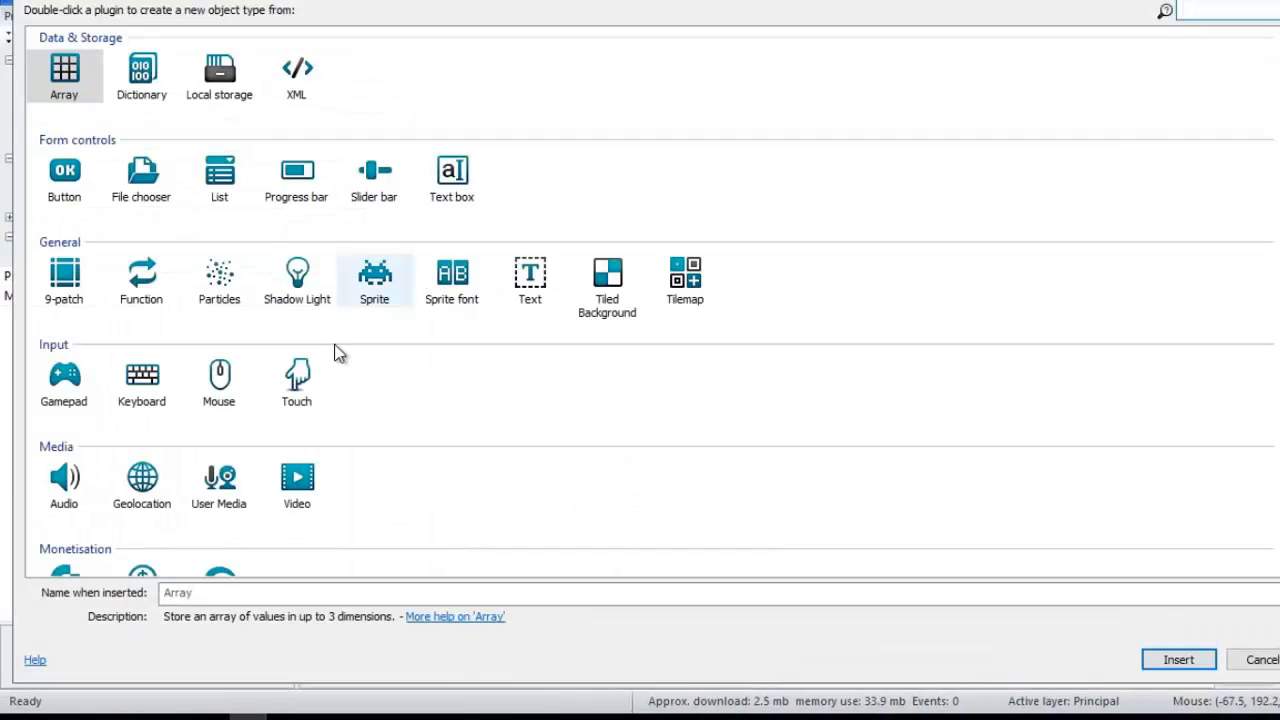
click(380, 285)
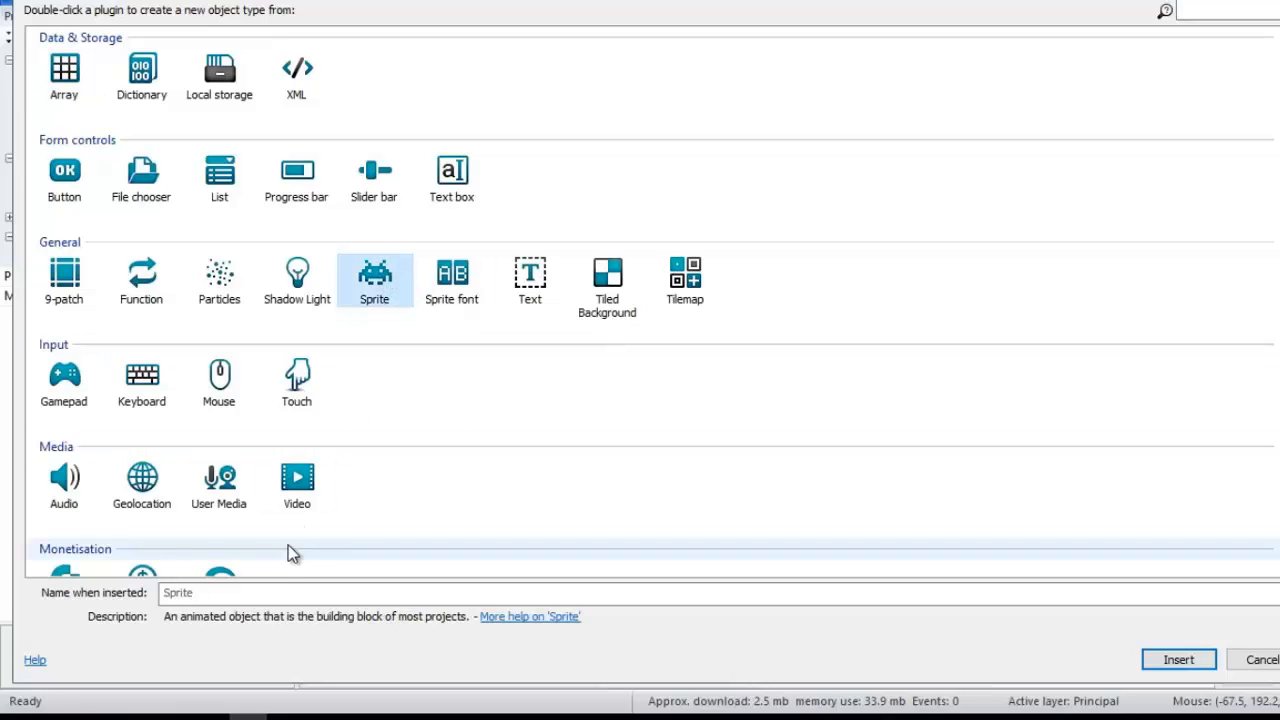
click(266, 592)
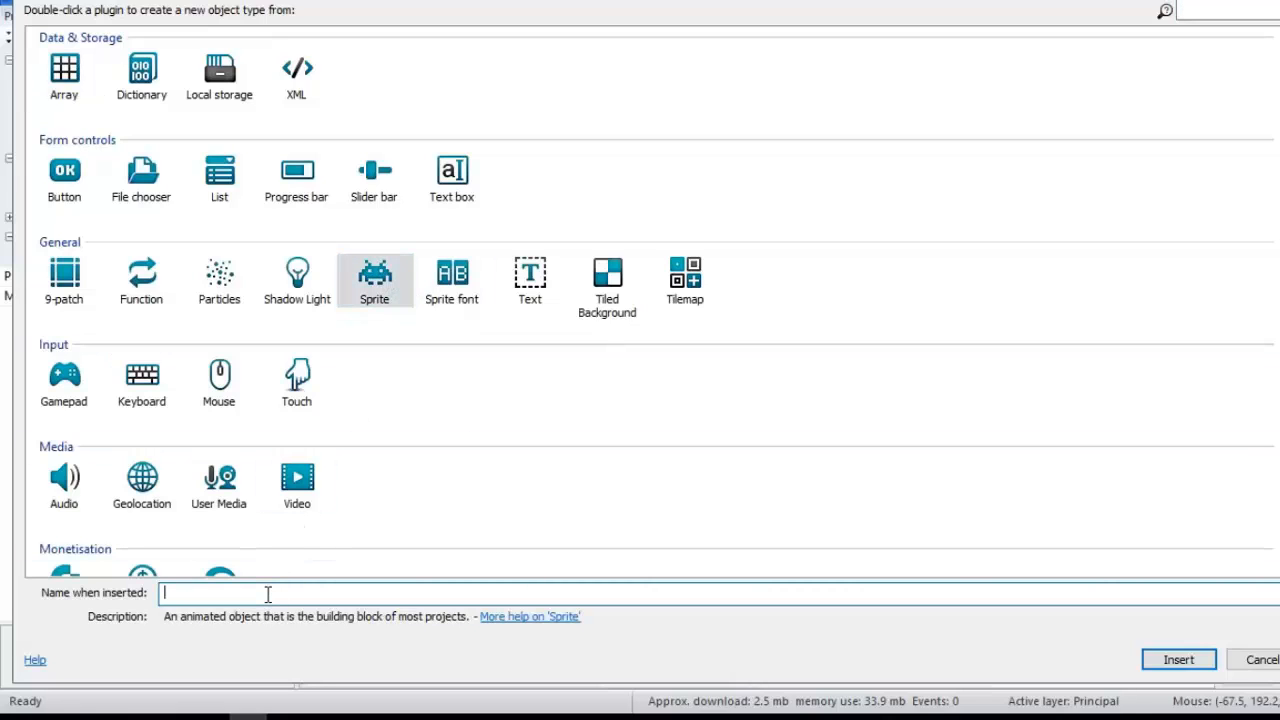
text(bloco)
click(1185, 668)
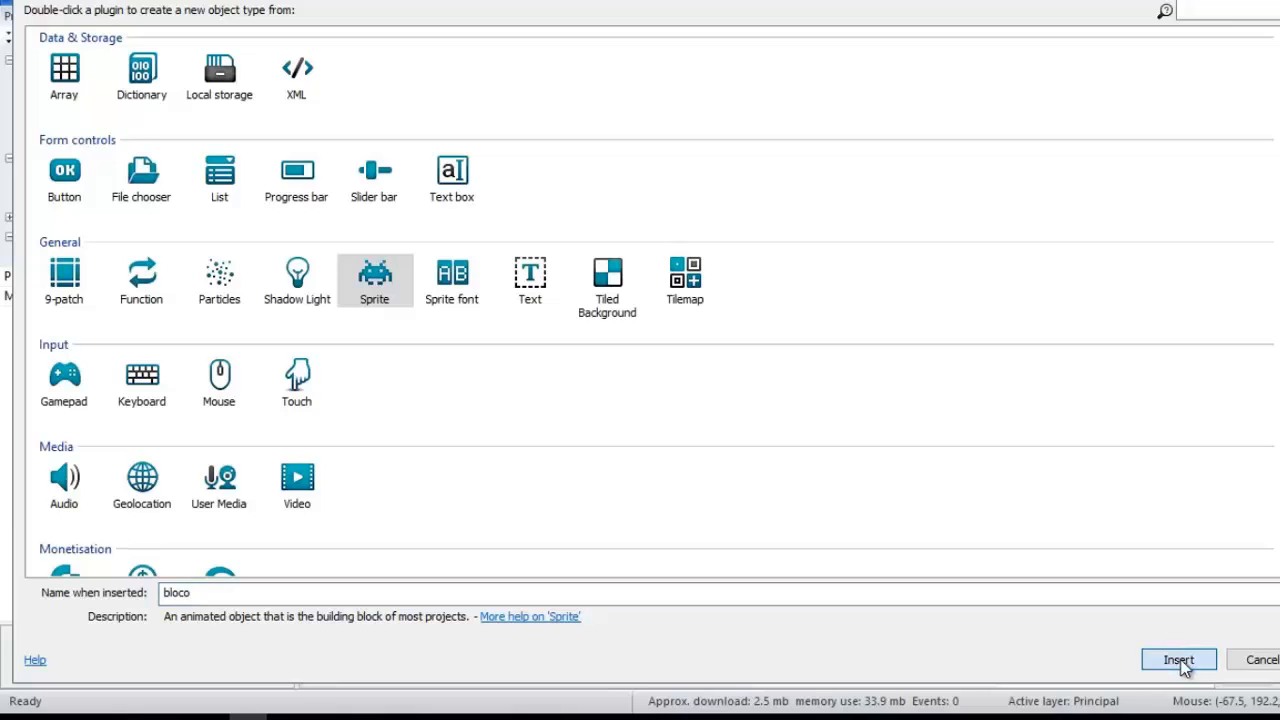
click(369, 127)
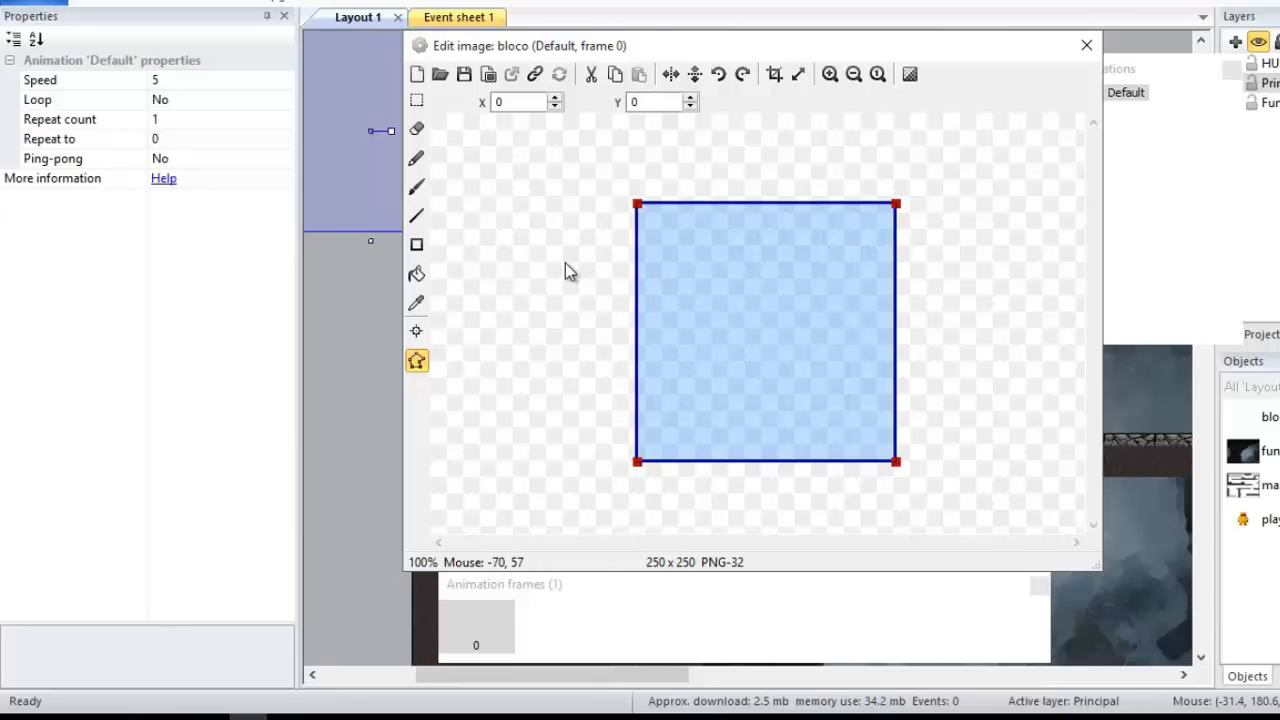
Step: Fill the whole bloco image with red (RGB 226, 3, 41) and close the image editor
click(417, 277)
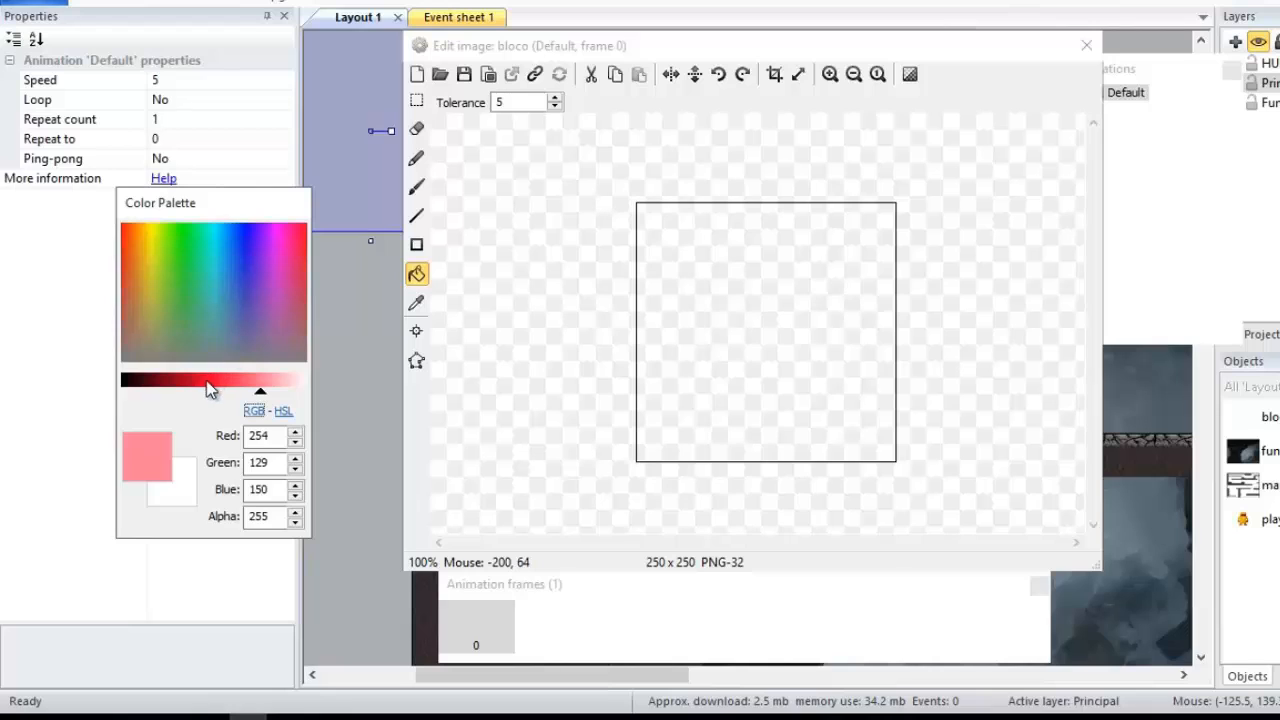
click(302, 245)
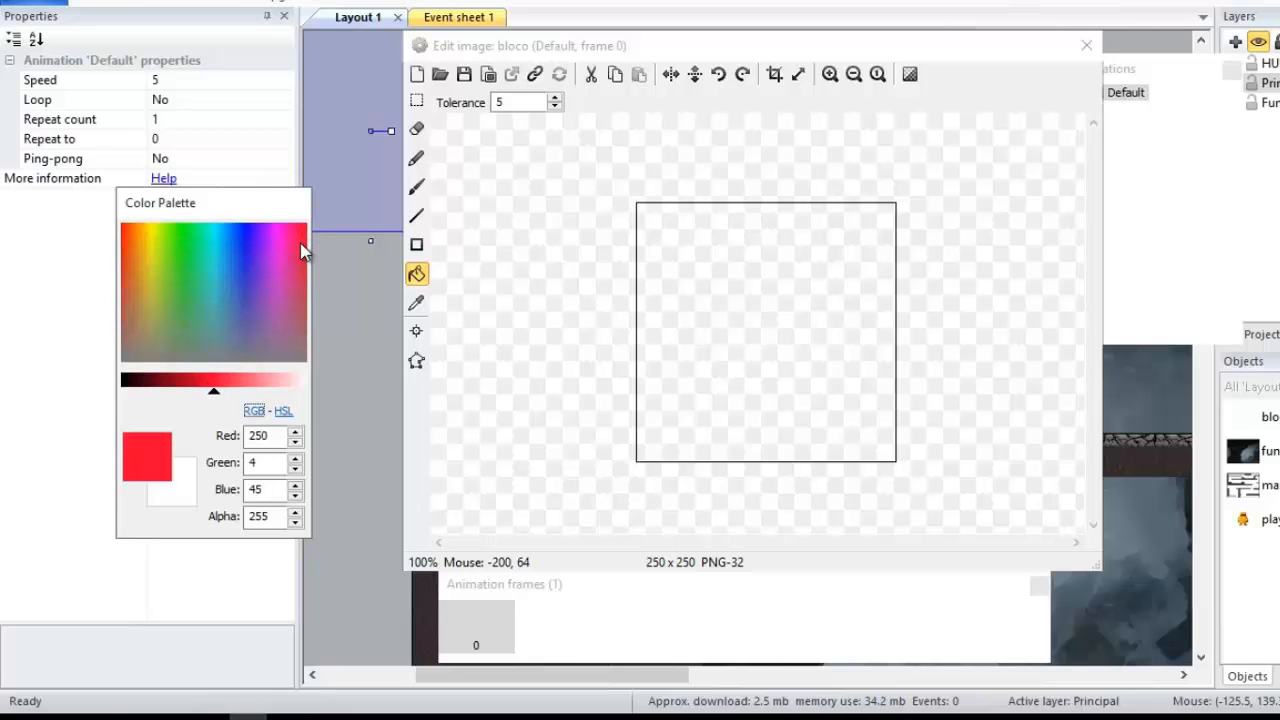
drag(212, 387, 204, 390)
click(767, 298)
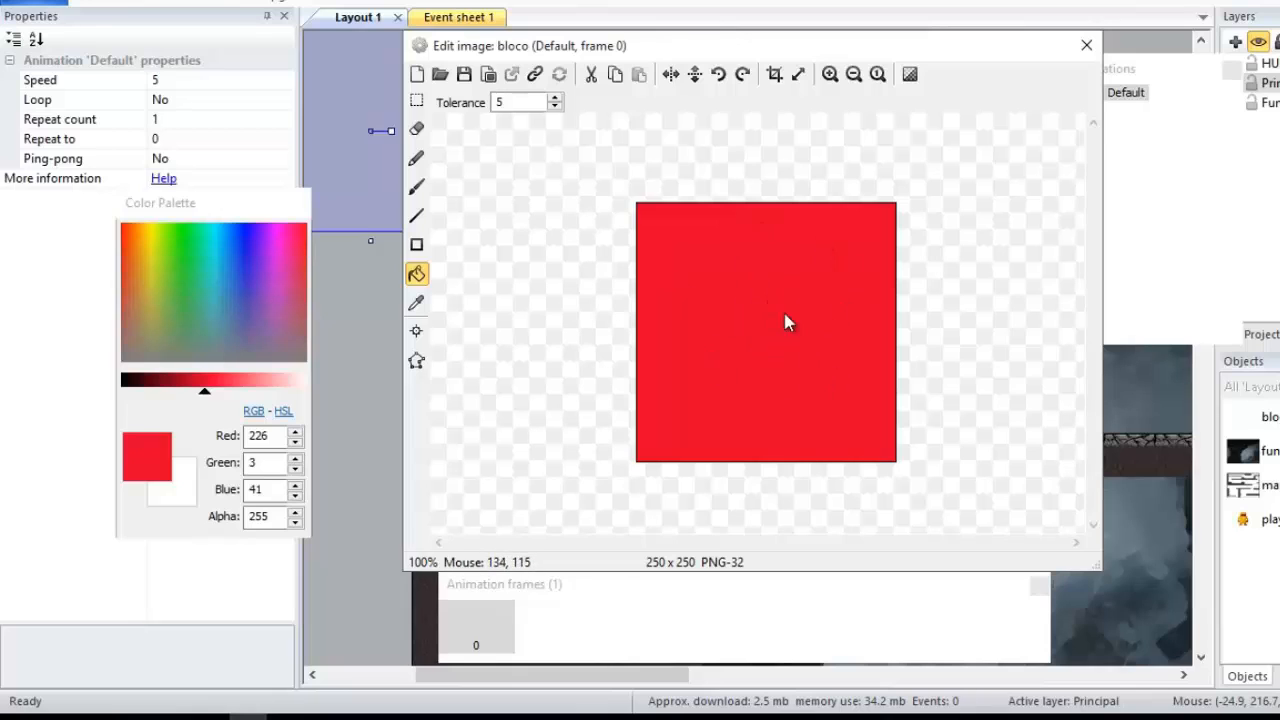
click(1088, 47)
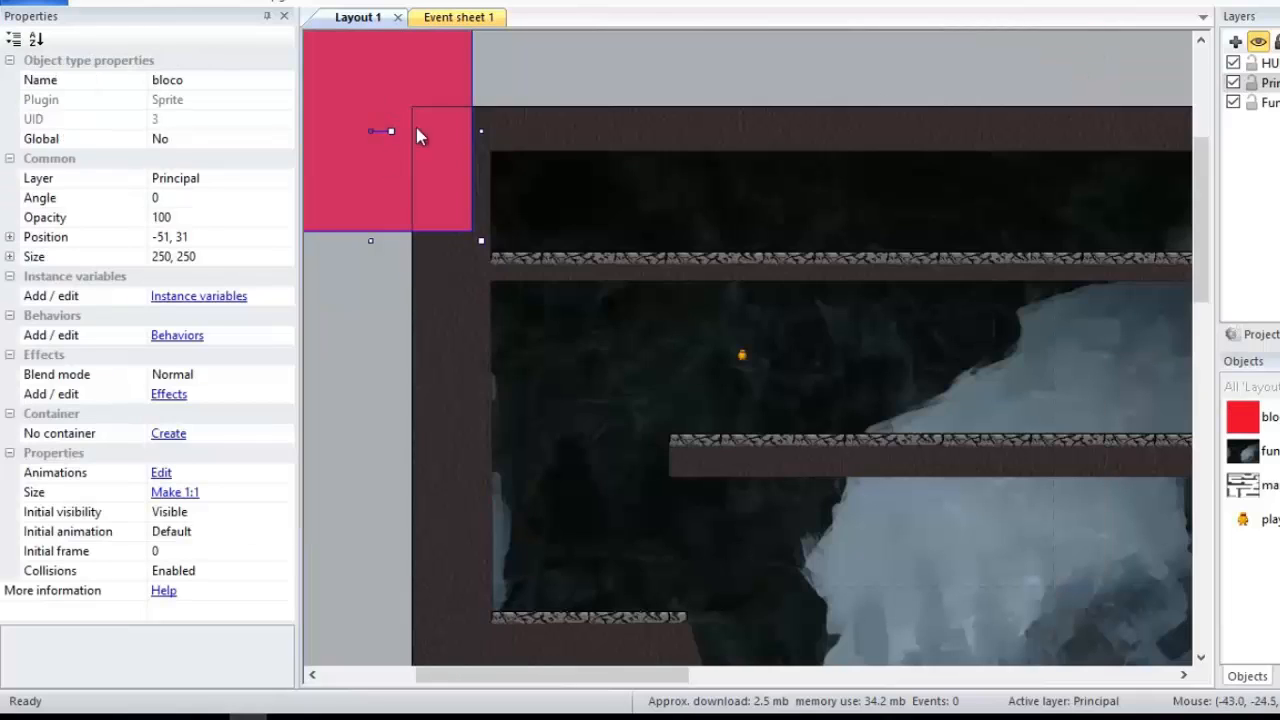
Step: Move the bloco sprite down to about X 56, Y 226 over the cave's left wall and add the Solid behavior to it
drag(417, 131, 427, 286)
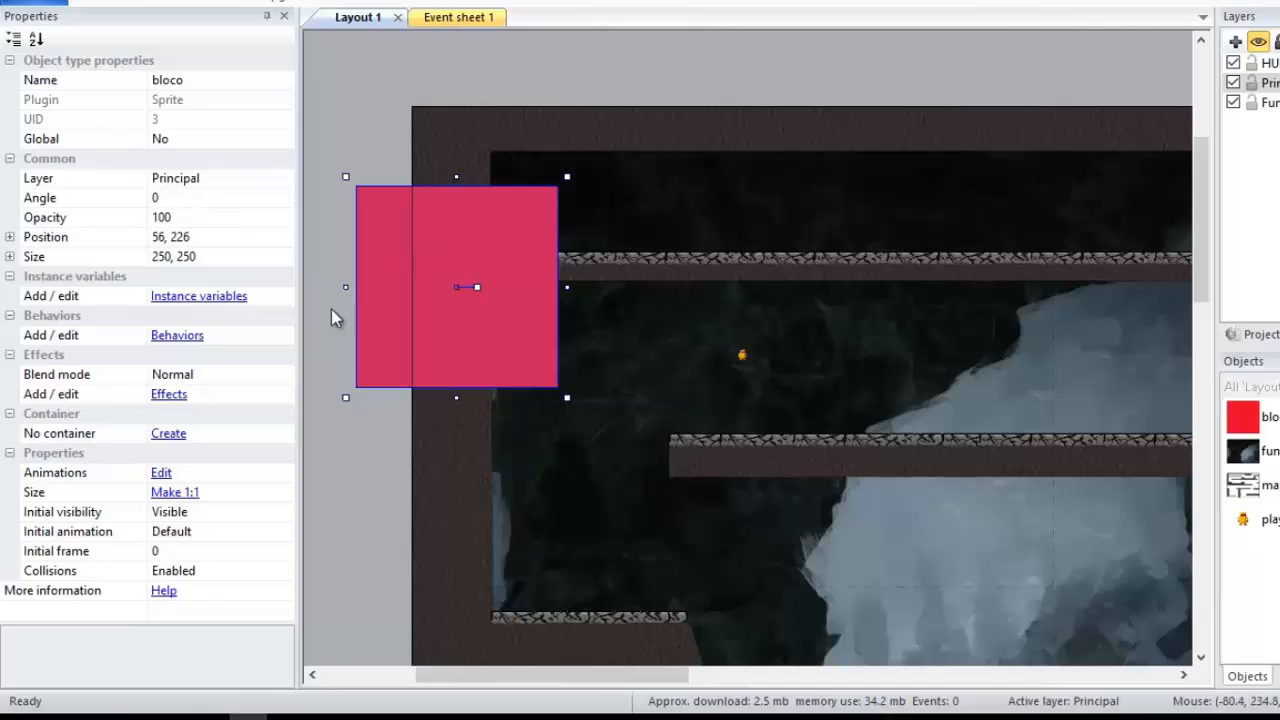
click(180, 336)
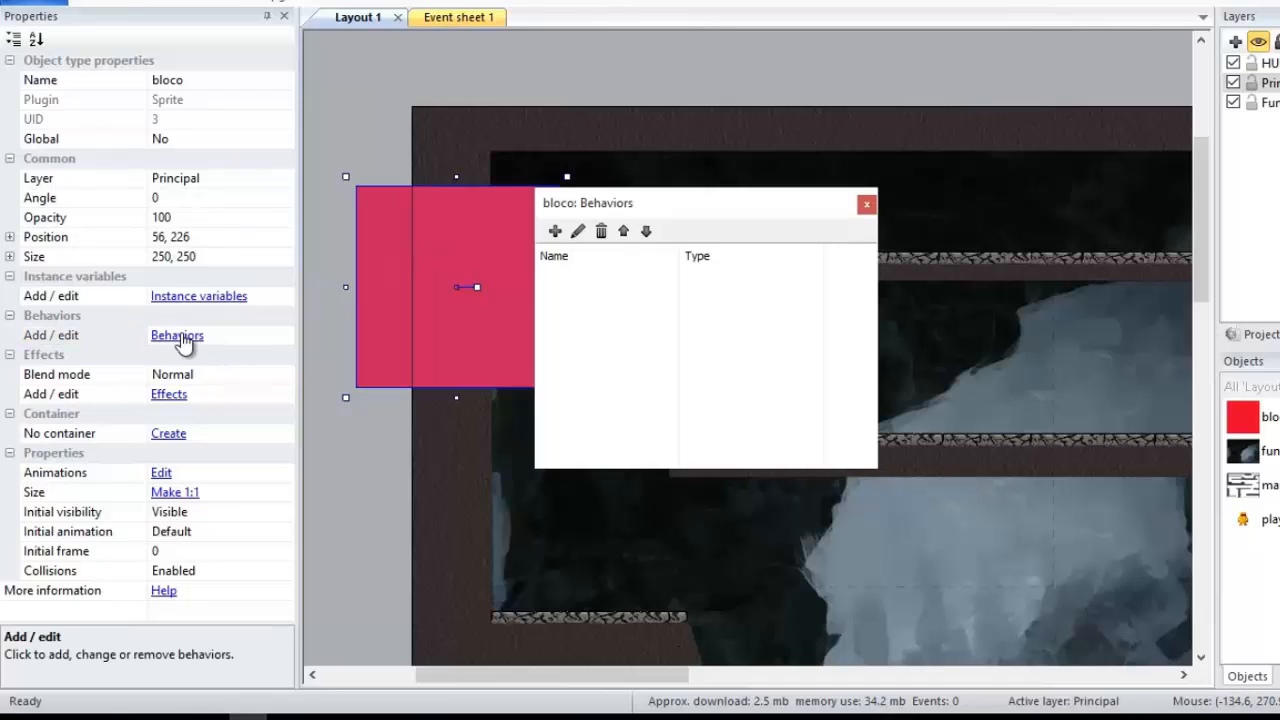
click(560, 230)
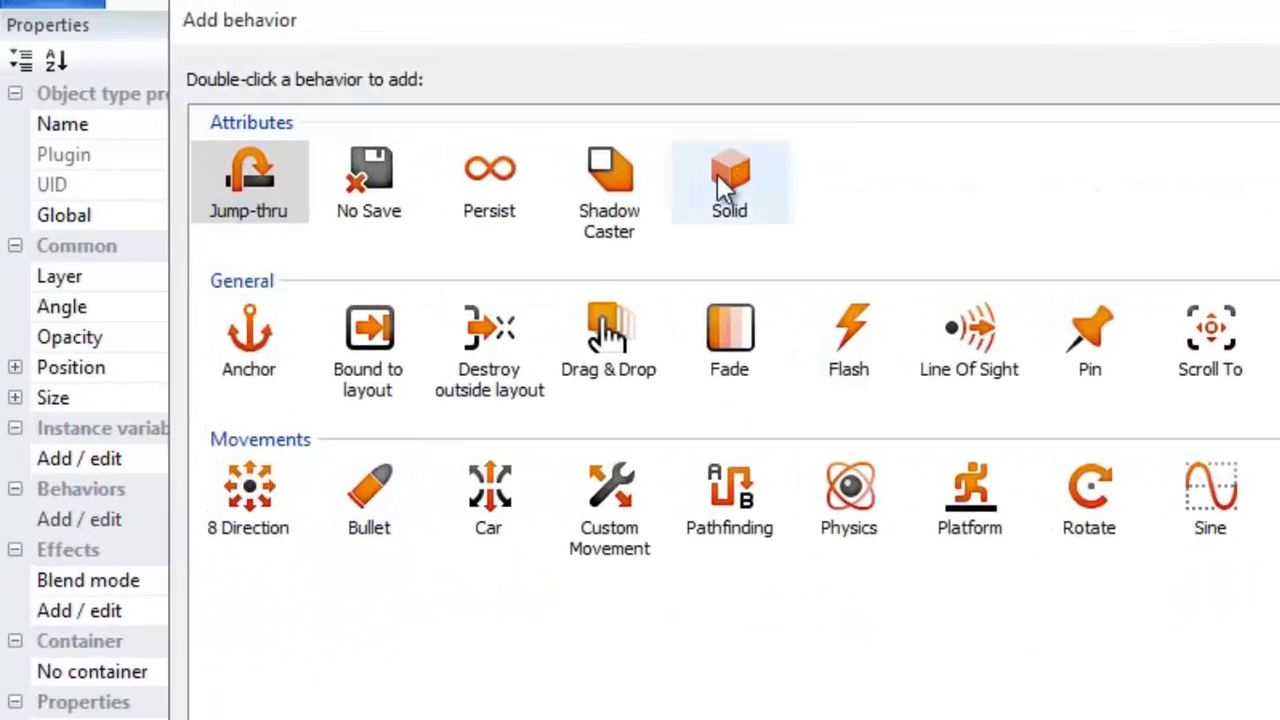
double_click(736, 190)
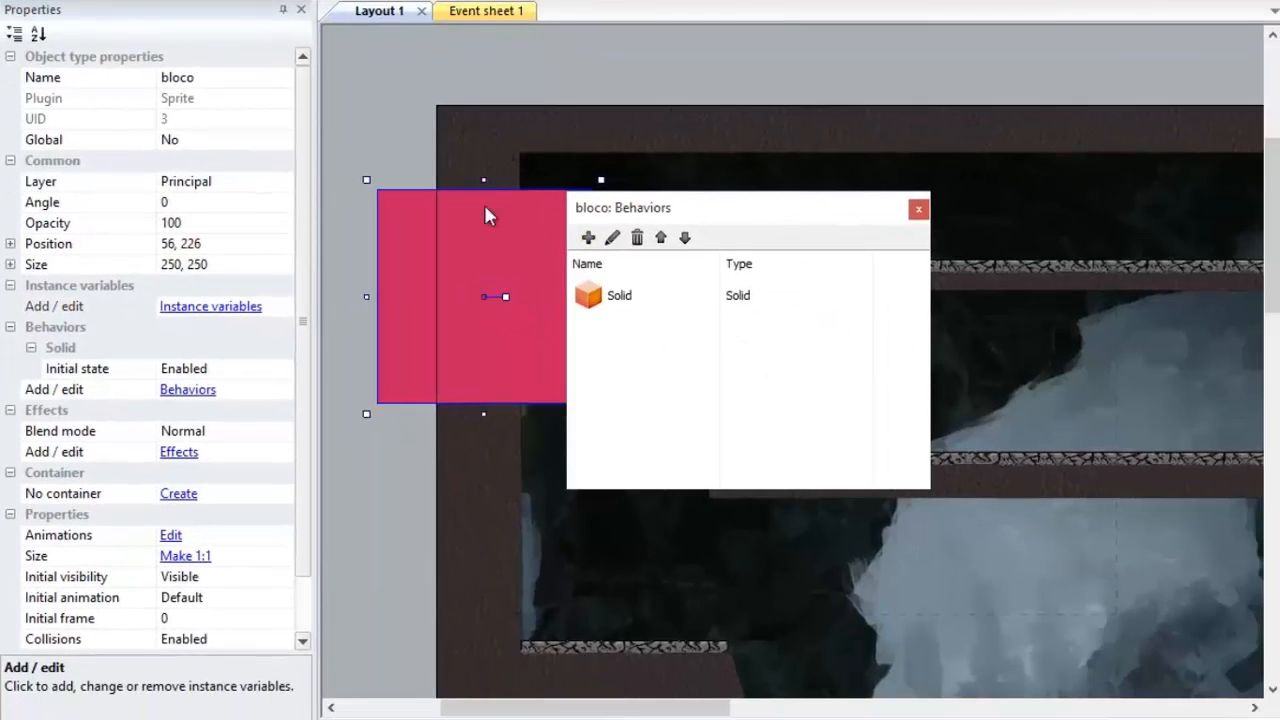
click(918, 209)
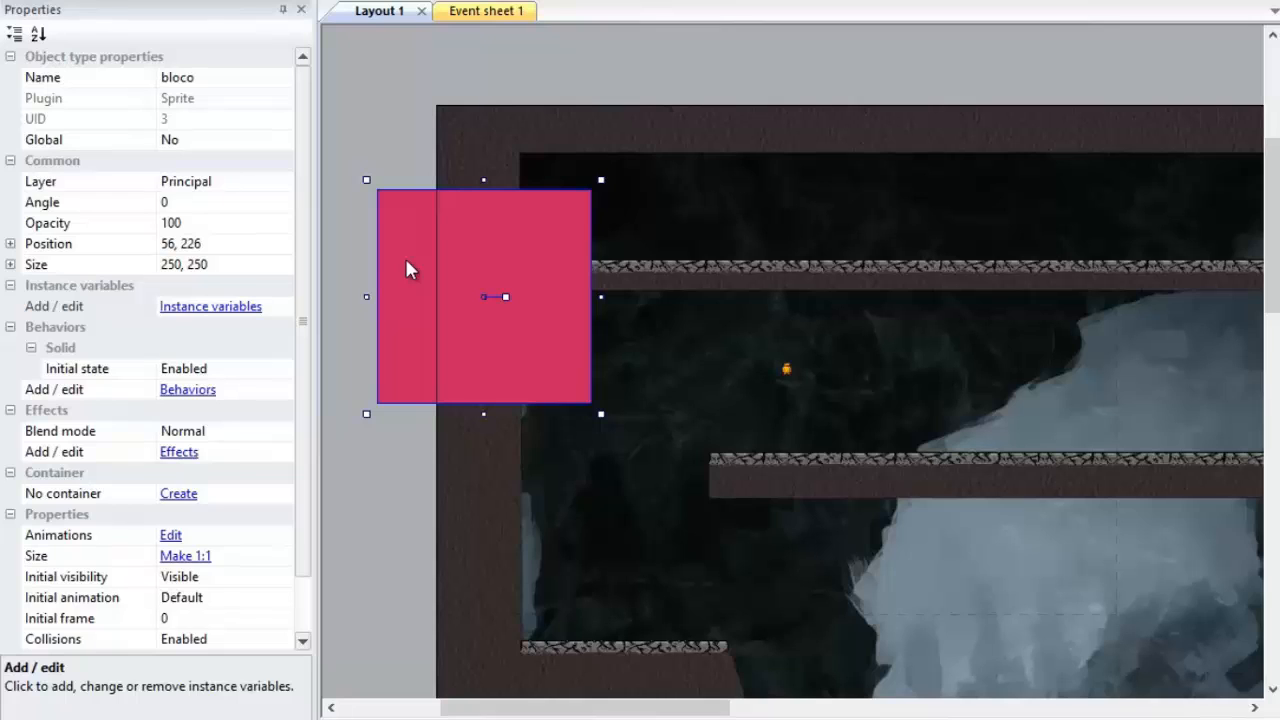
Step: Reshape the bloco into a flat bar of about 463 × 49 and move it over the start of the middle stone platform
drag(406, 268, 394, 302)
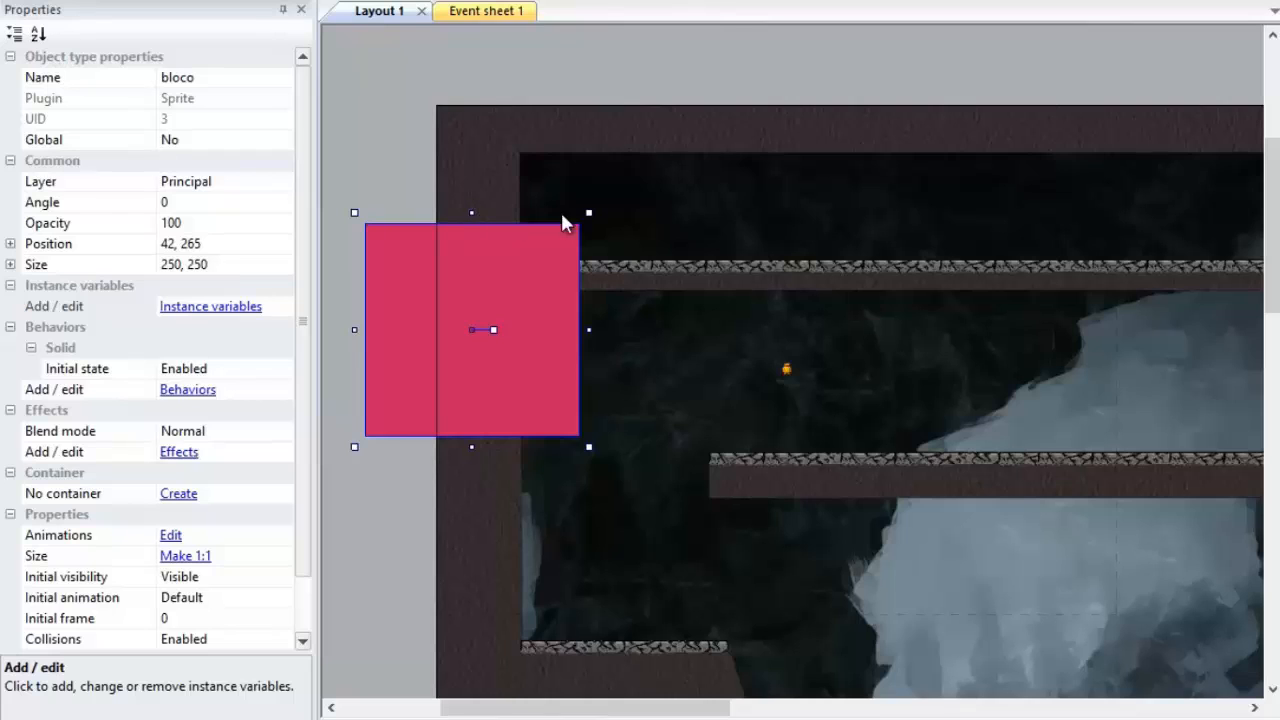
drag(592, 211, 771, 382)
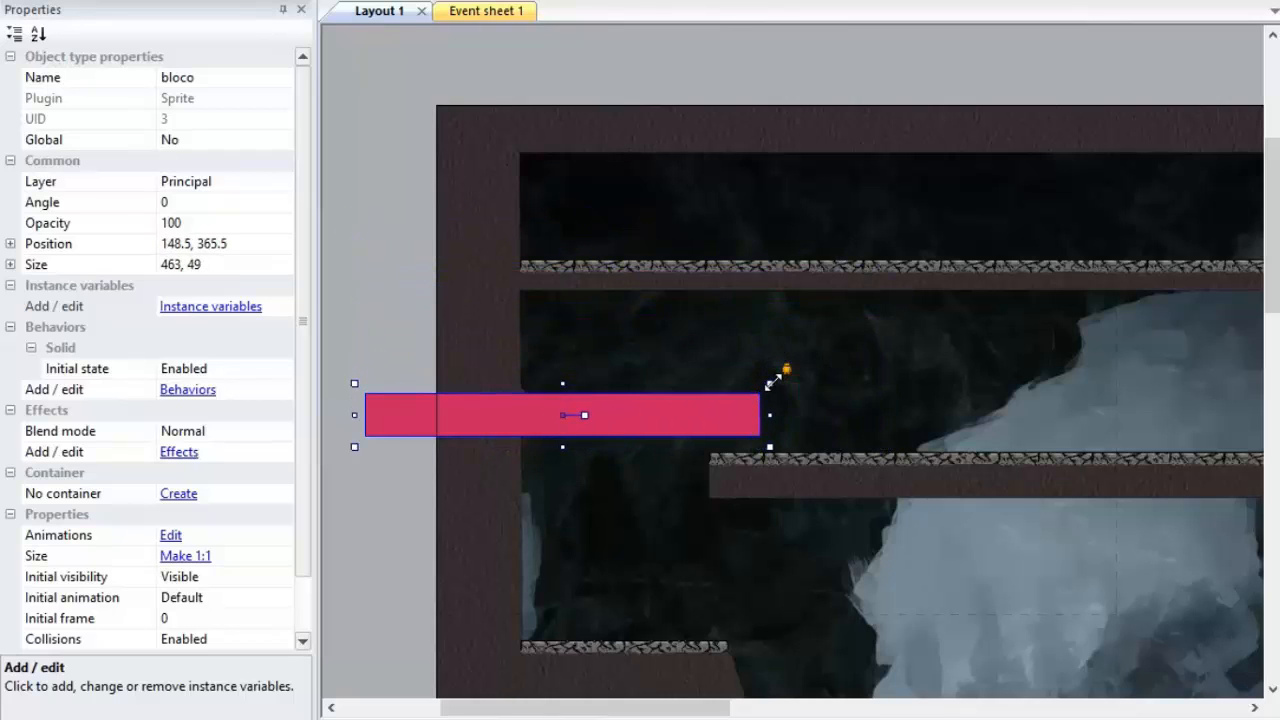
drag(386, 398, 389, 422)
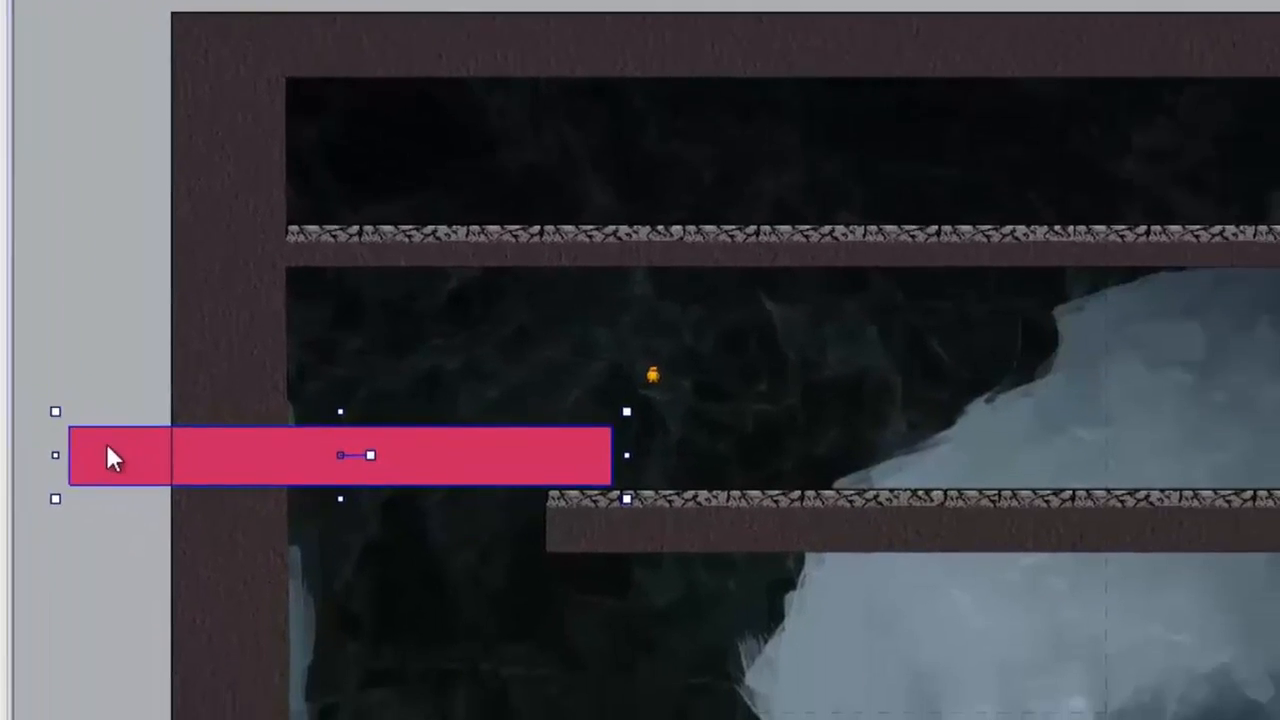
drag(539, 583, 771, 665)
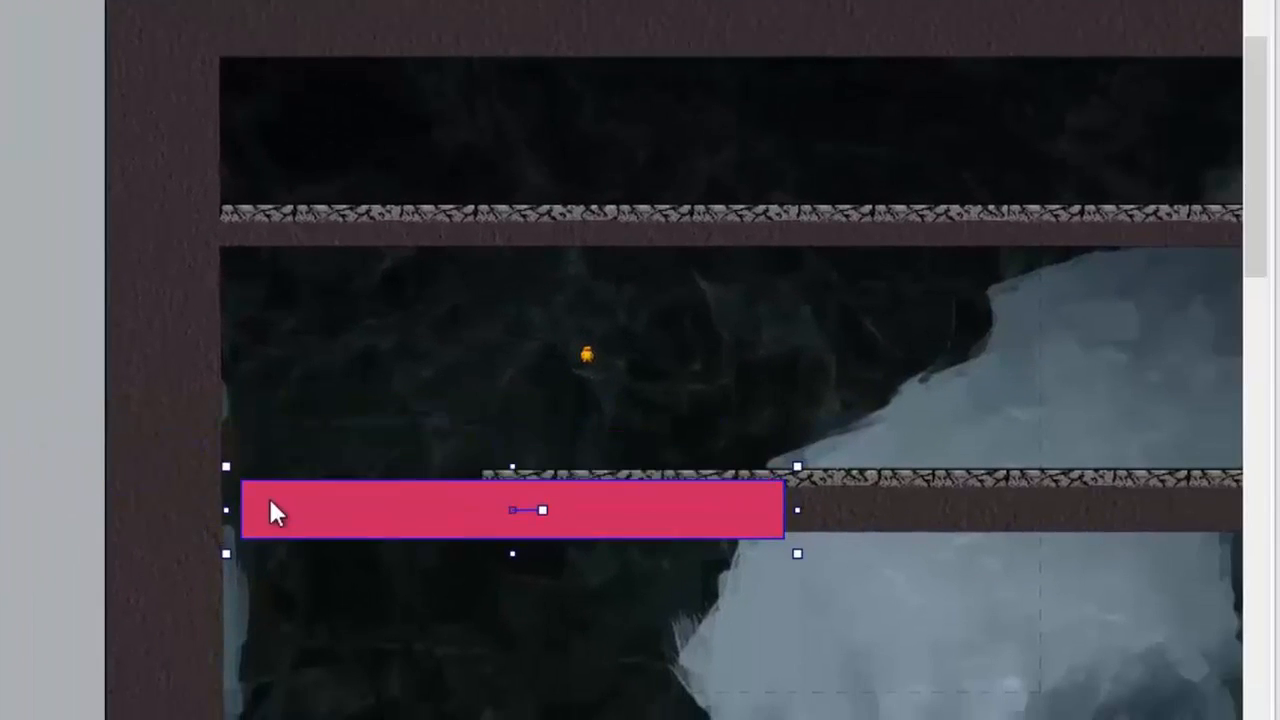
drag(270, 501, 313, 490)
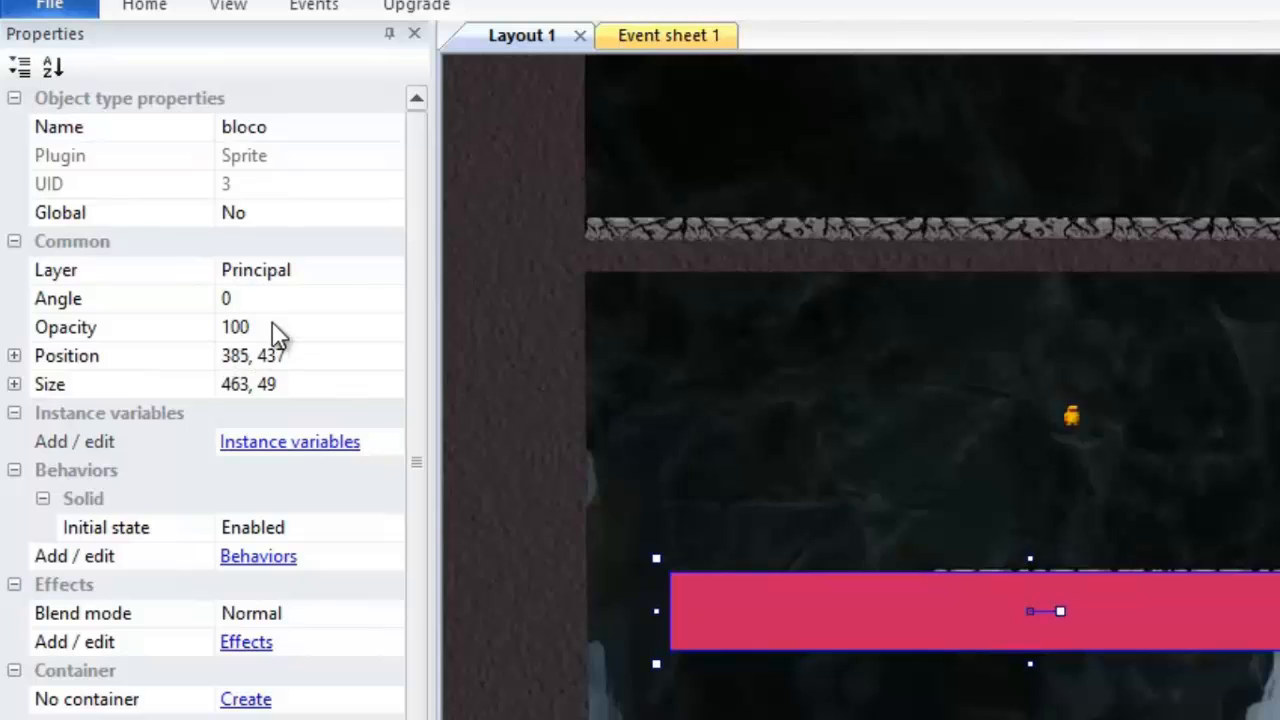
Step: Set the bloco's opacity to 50
click(44, 245)
text(50)
key(Return)
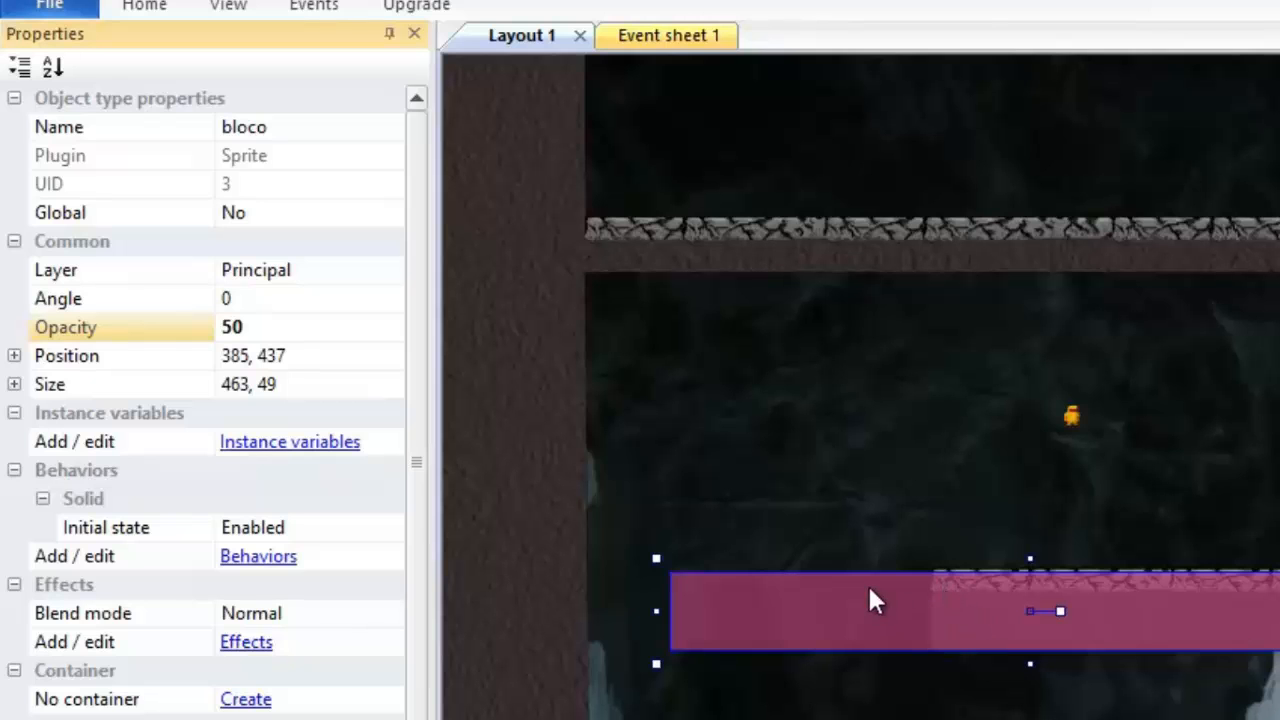
Step: Move the translucent bloco onto the middle platform at about X 553, Y 436, with its left end near the platform's left edge
drag(697, 617, 959, 616)
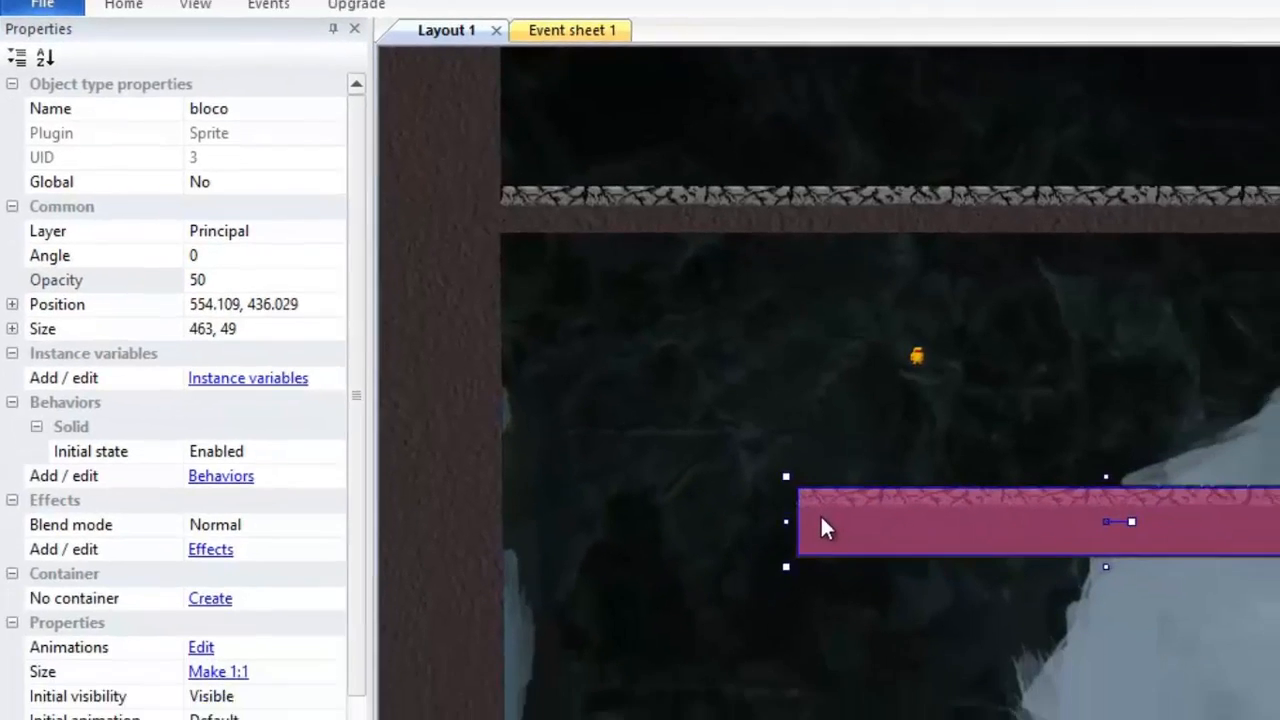
drag(820, 528, 818, 530)
middle_drag(972, 515, 678, 477)
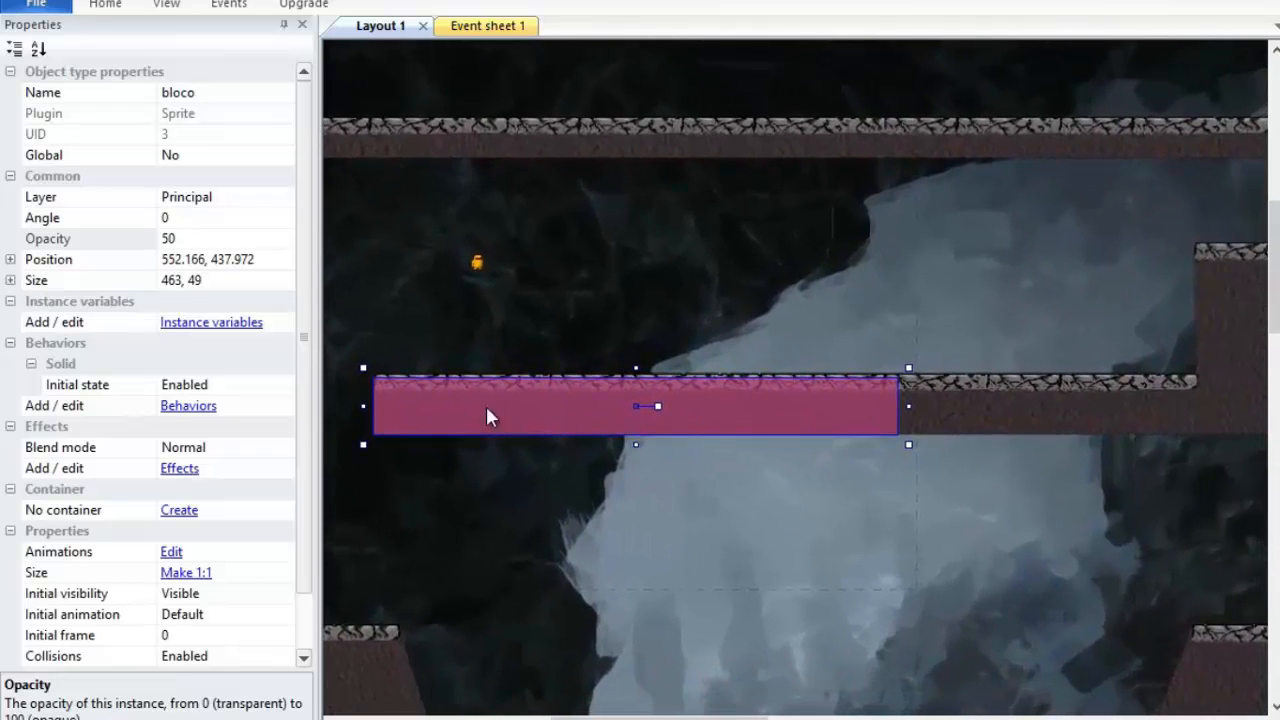
mouse_move(432, 404)
mouse_down()
mouse_move(449, 400)
mouse_move(437, 400)
mouse_up()
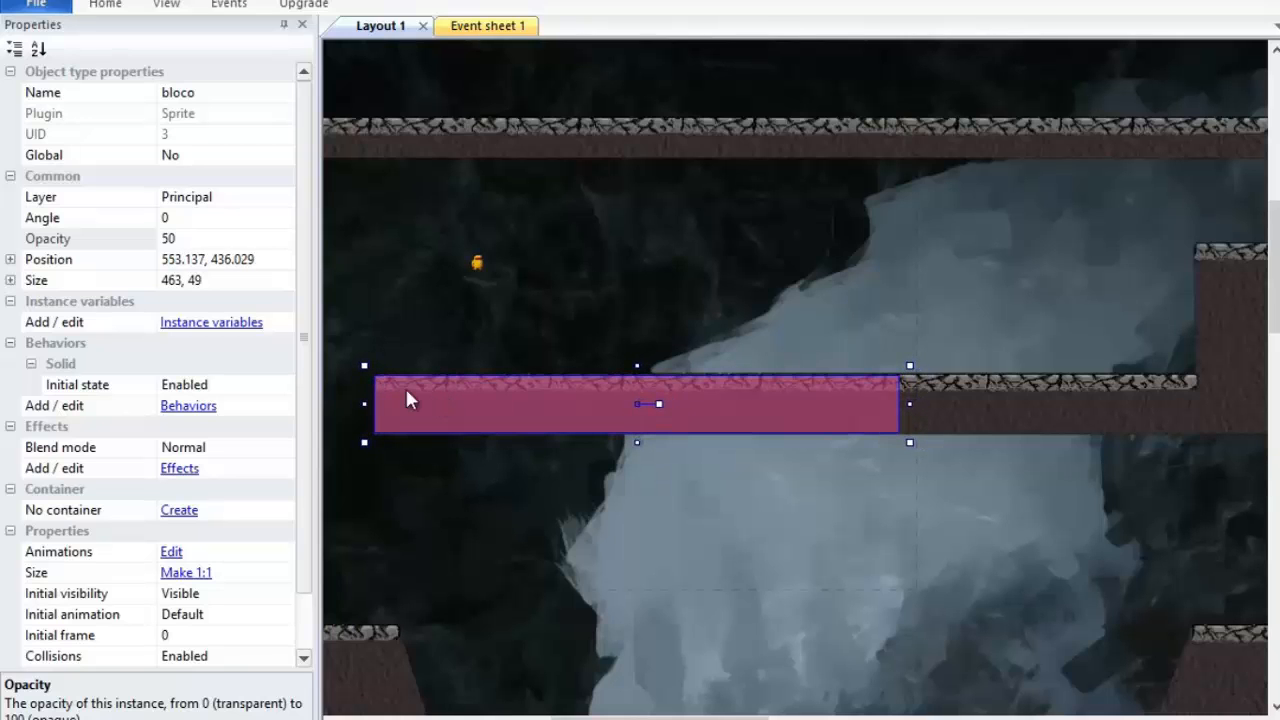
Step: Align the bloco's upper-left corner precisely with the platform's corner and stretch its height to about 53.65 to cover the platform's full thickness
ctrl+scroll(386, 386, up, 5)
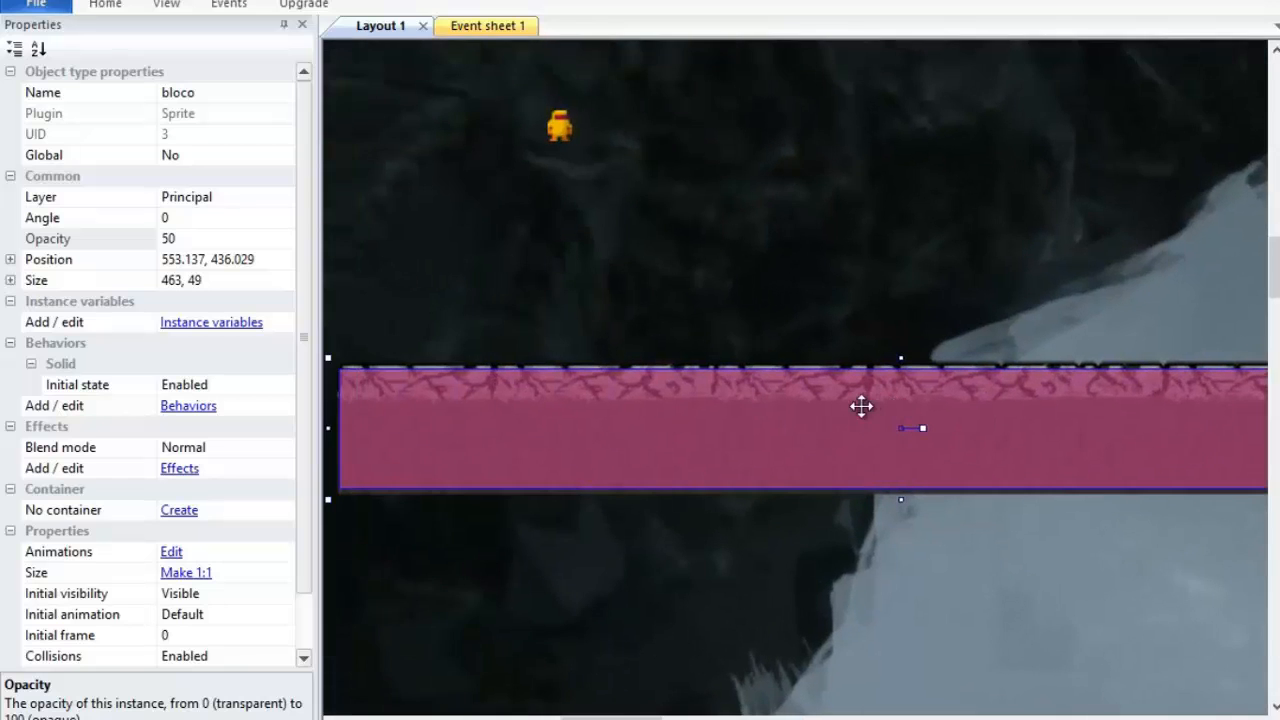
middle_drag(400, 420, 628, 444)
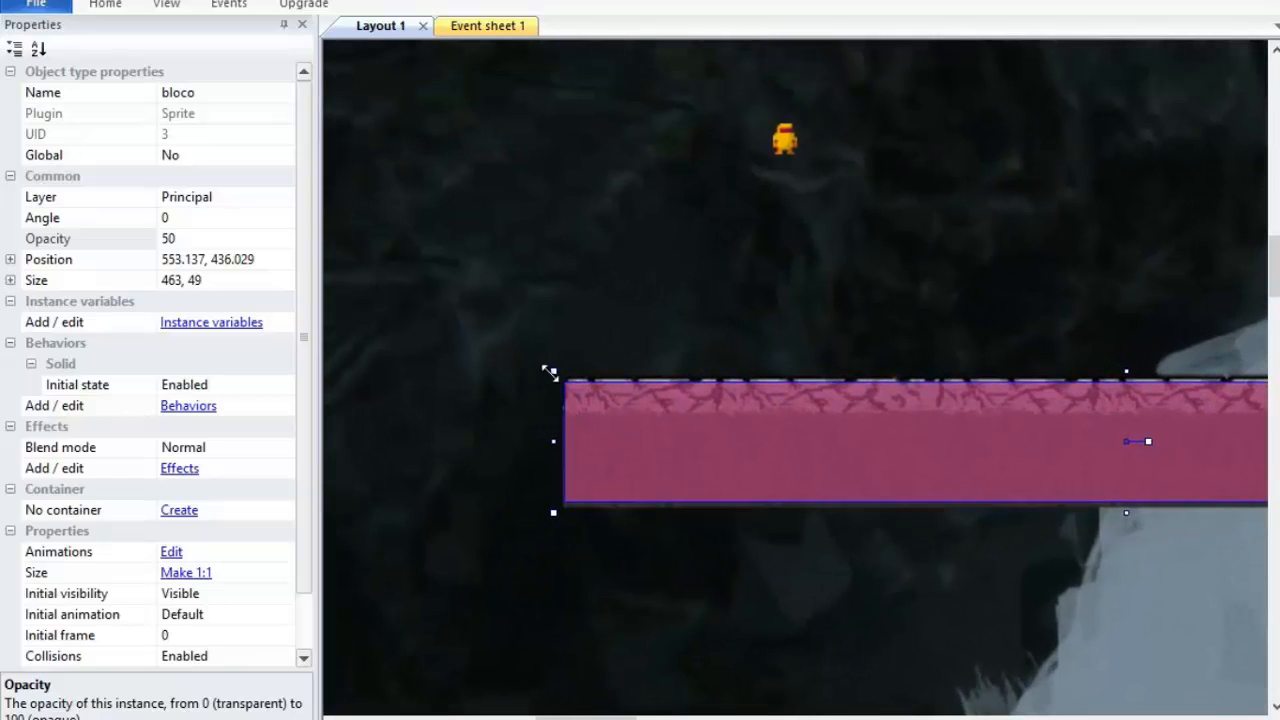
ctrl+scroll(555, 393, up, 4)
middle_drag(449, 470, 661, 475)
drag(713, 493, 666, 666)
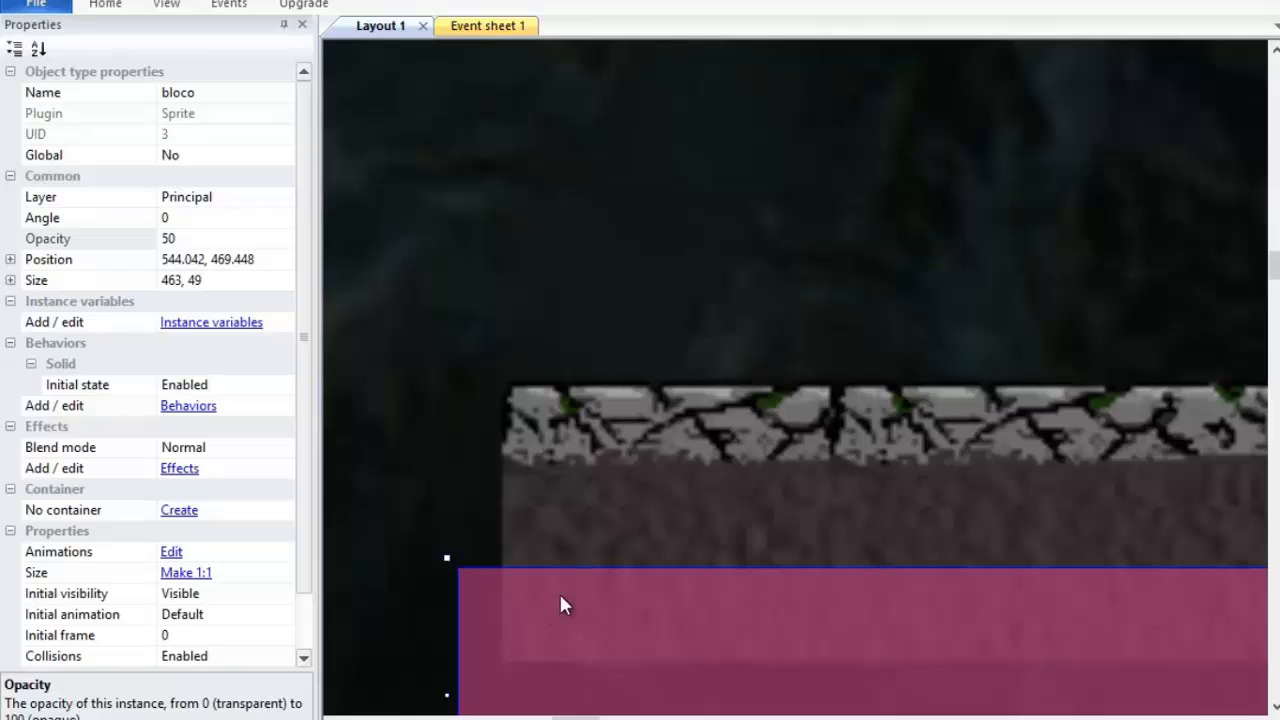
drag(545, 636, 588, 446)
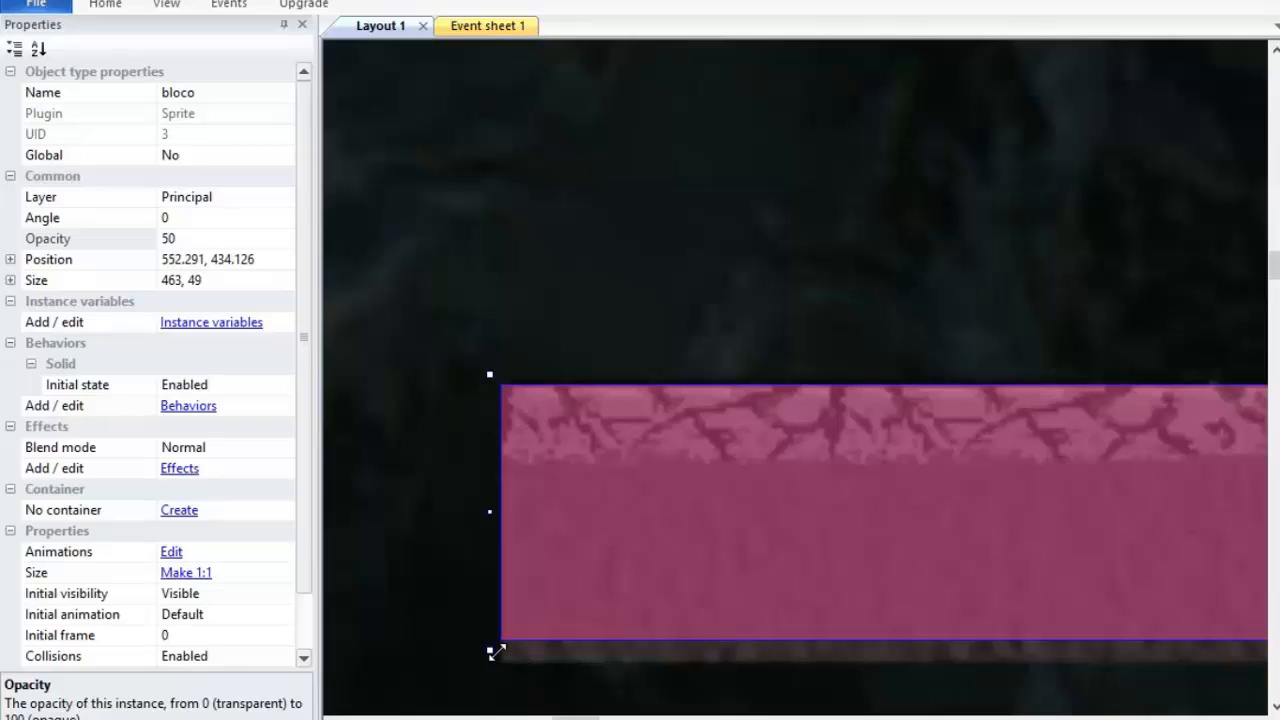
drag(491, 651, 491, 675)
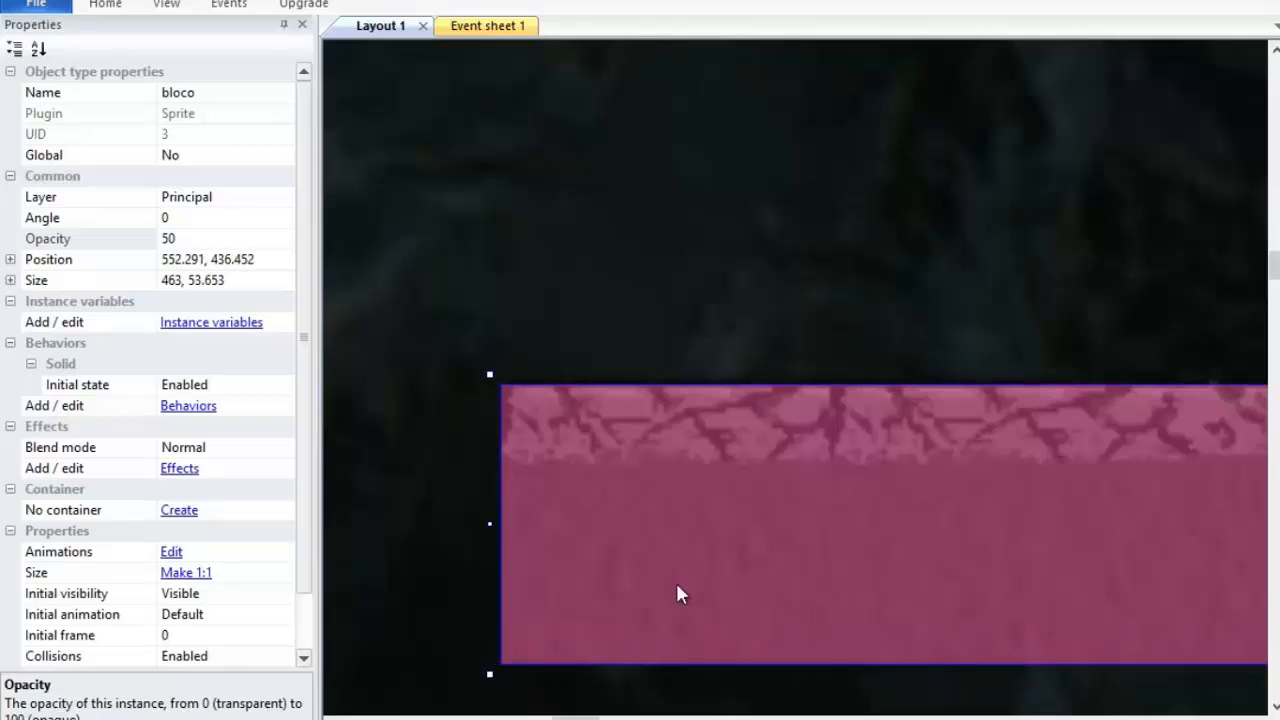
Step: Stretch the bloco's right end to a width of about 739 so it reaches into the wall at the platform's far end
ctrl+scroll(826, 543, down, 4)
middle_drag(1017, 491, 794, 489)
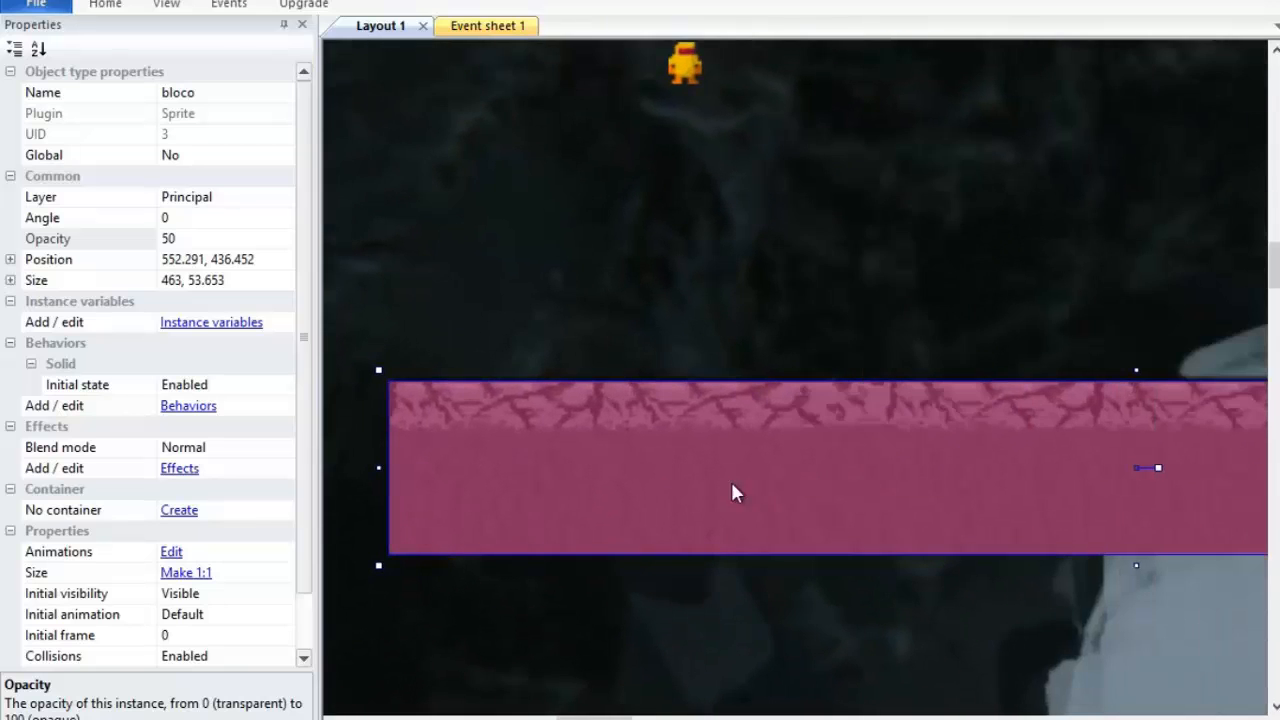
ctrl+scroll(876, 483, down, 2)
middle_drag(1089, 436, 700, 446)
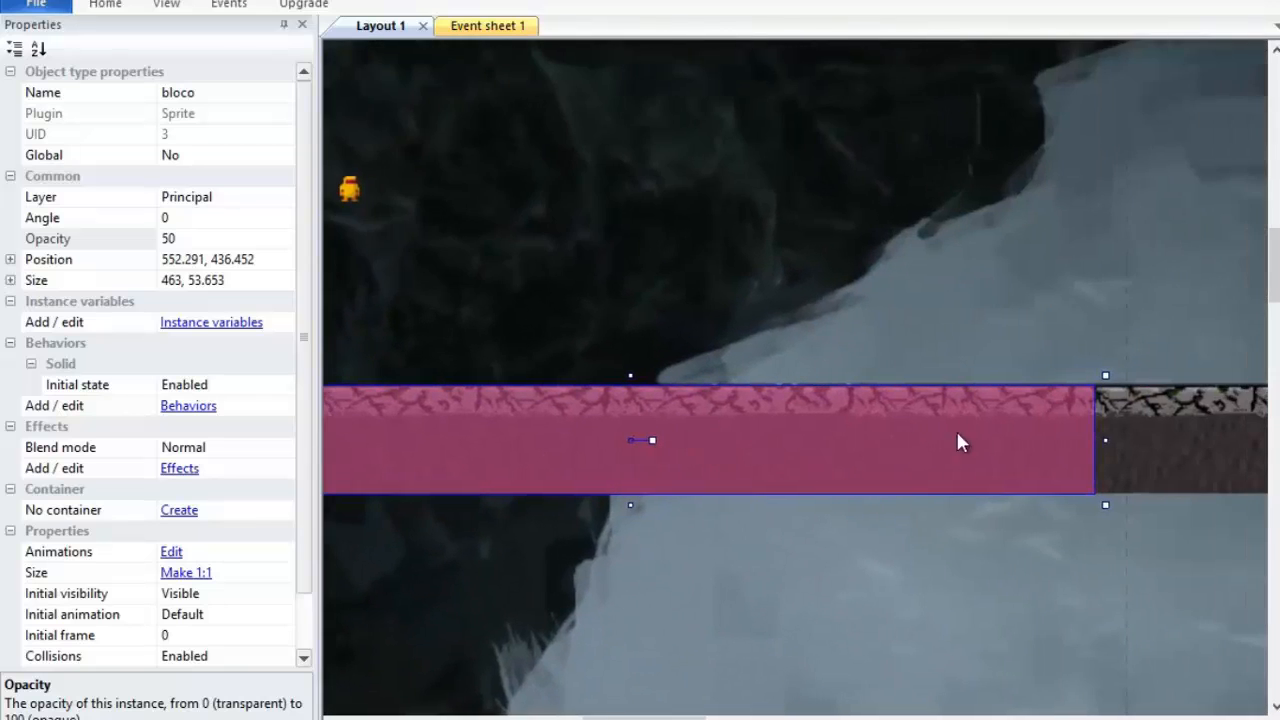
middle_drag(1003, 436, 600, 440)
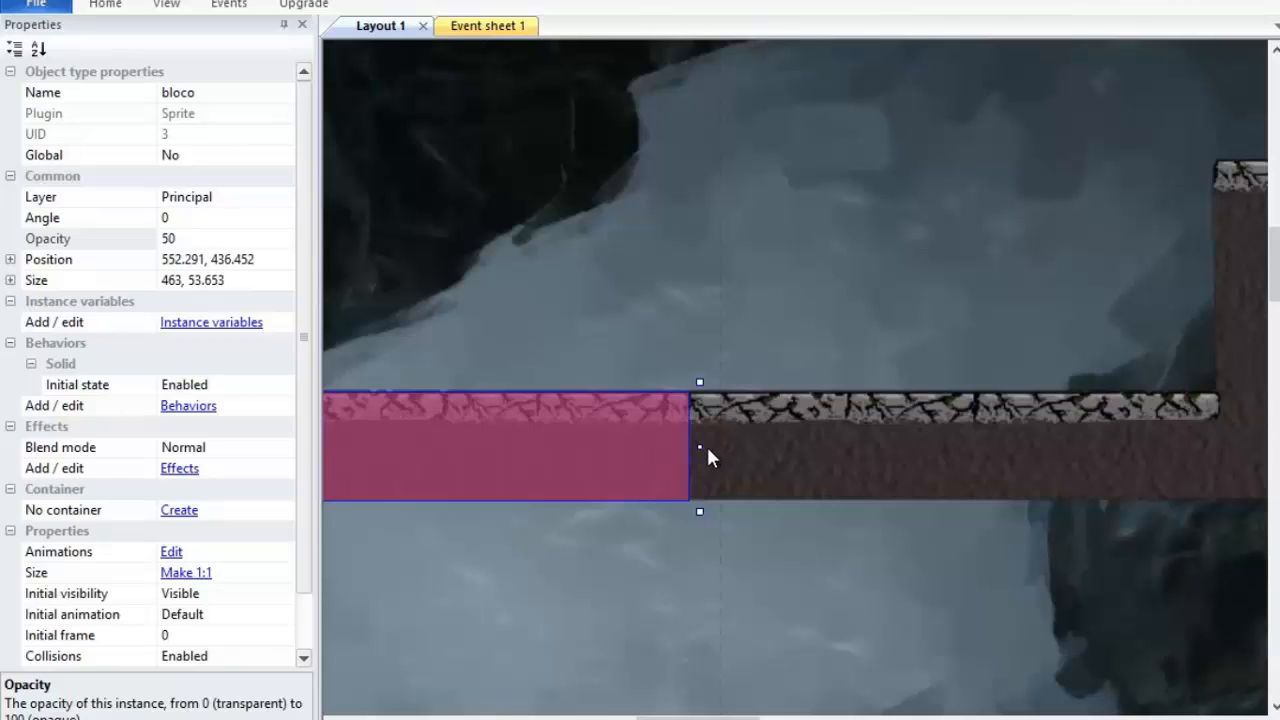
drag(858, 448, 1252, 446)
ctrl+scroll(960, 455, down, 2)
middle_drag(766, 526, 914, 519)
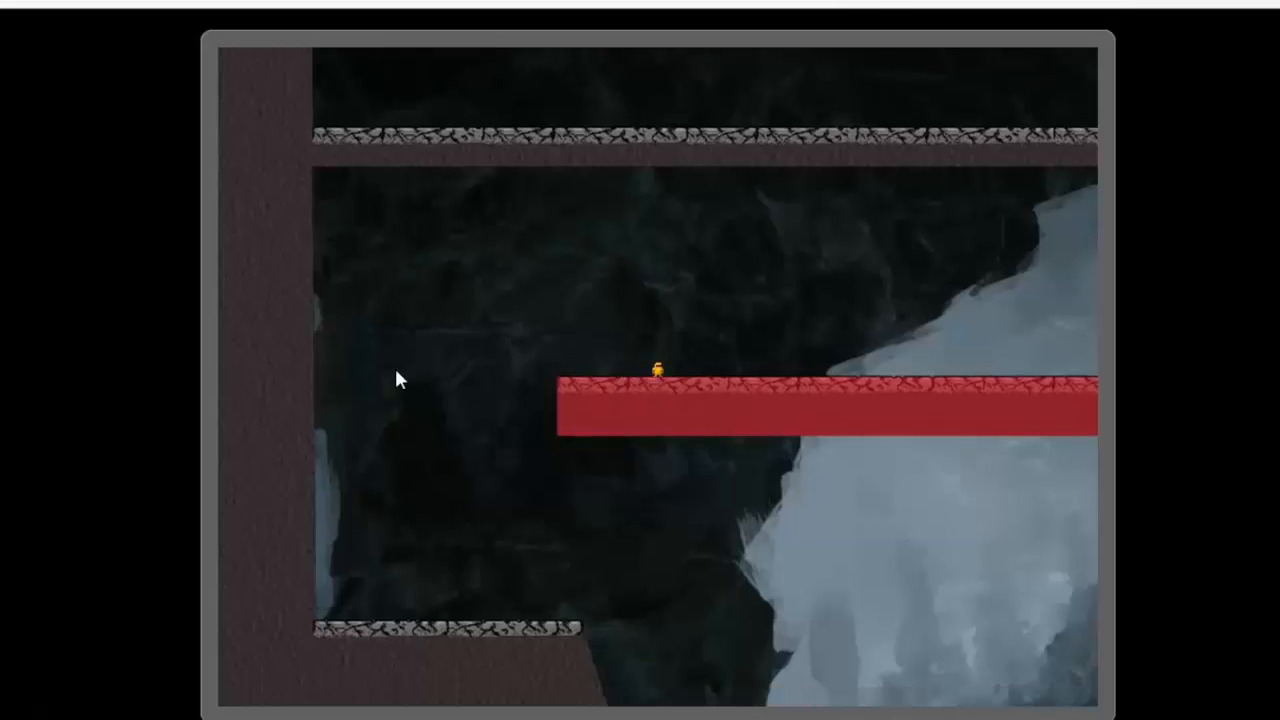
Step: Preview the layout in the browser and test the player walking and jumping in both directions on the red bloco
key(Right)
key(Left)
key(Right)
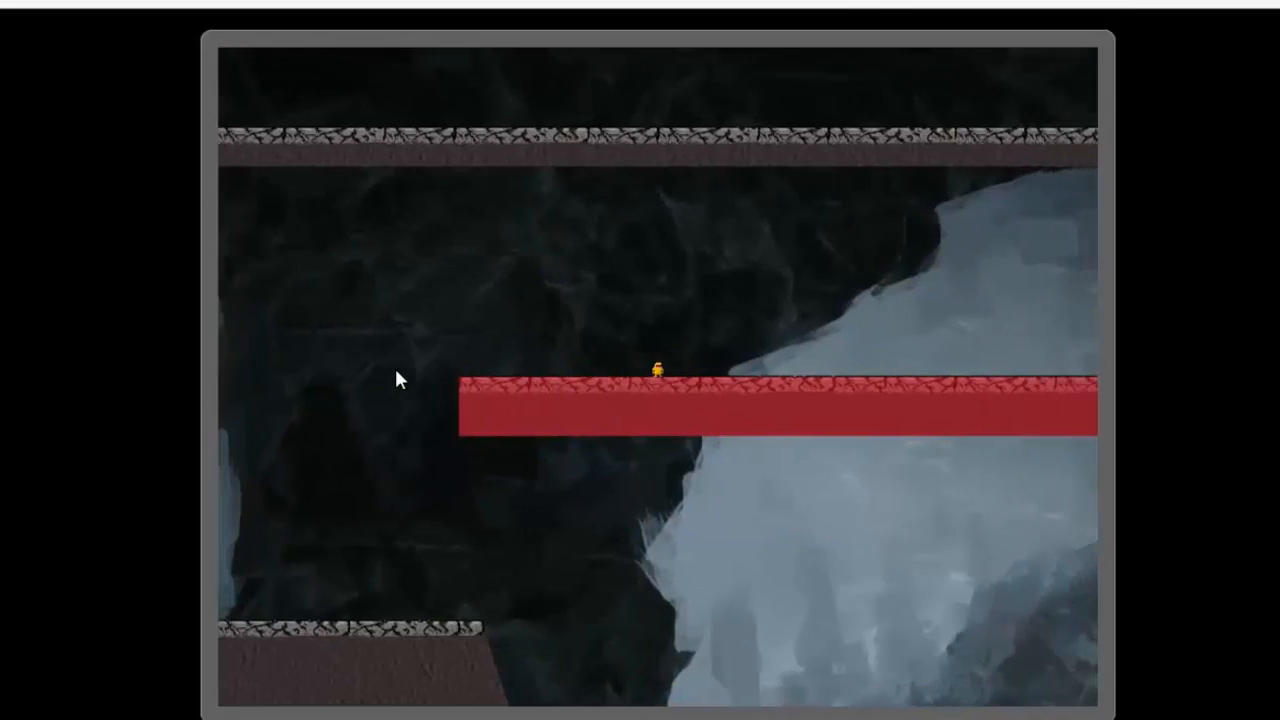
key(Up)
key(Right)
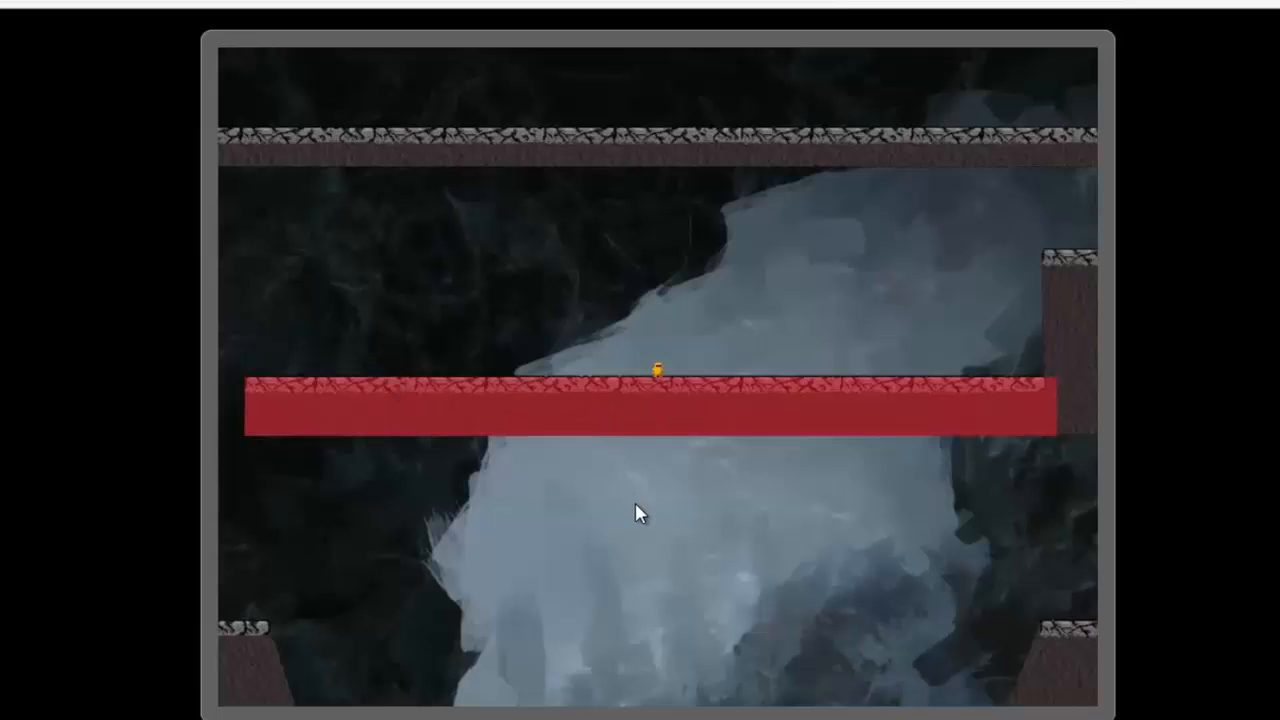
key(Left)
key(Right)
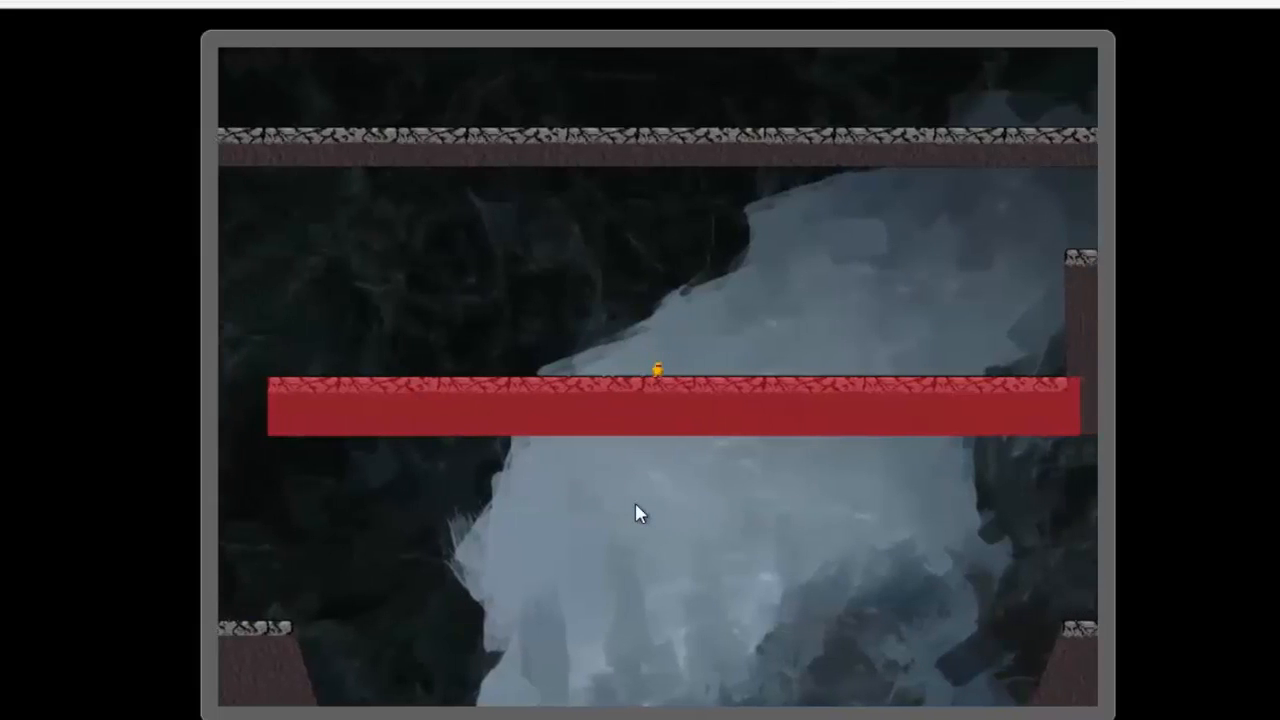
key(Left)
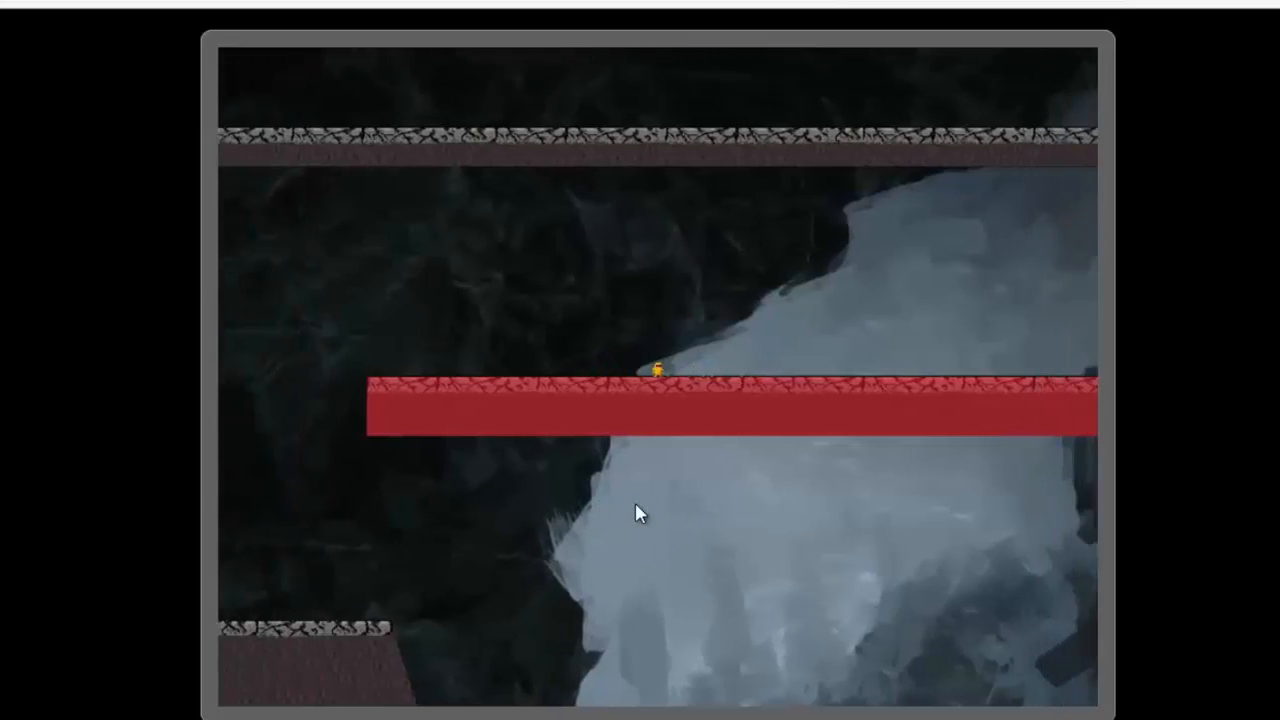
key(Up)
key(Right)
key(Left)
key(Up)
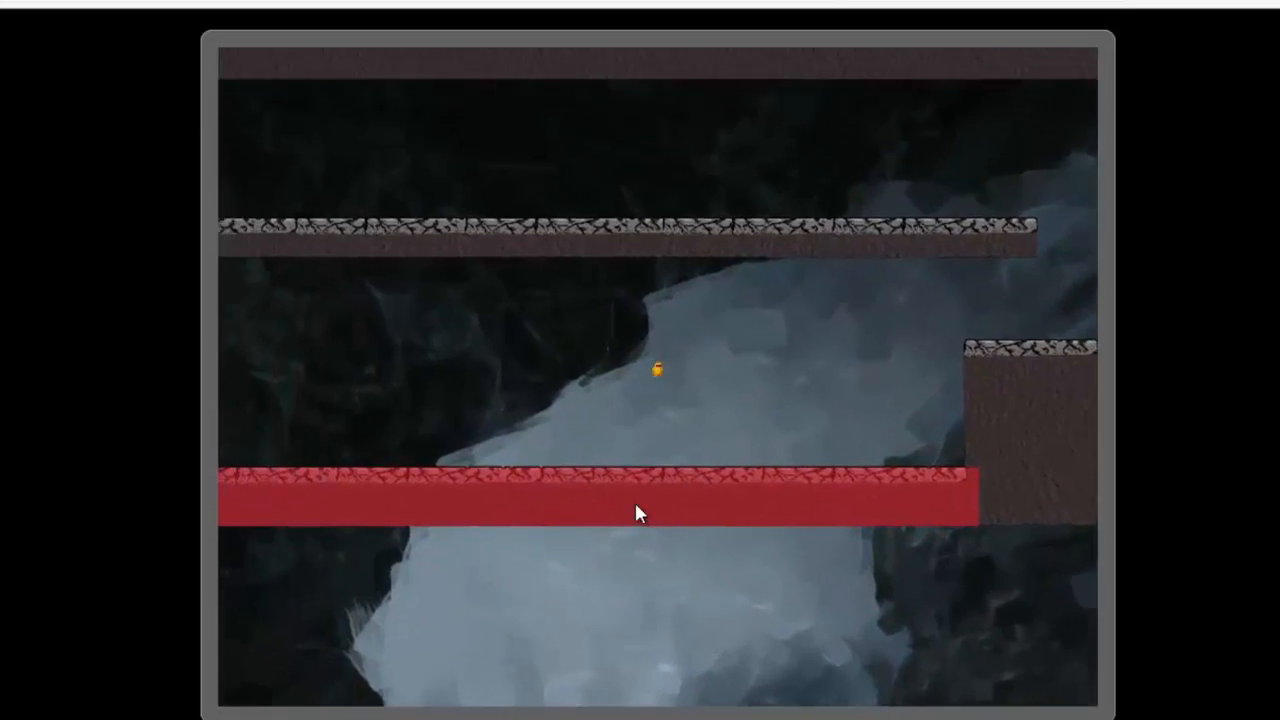
key(Left)
key(Up)
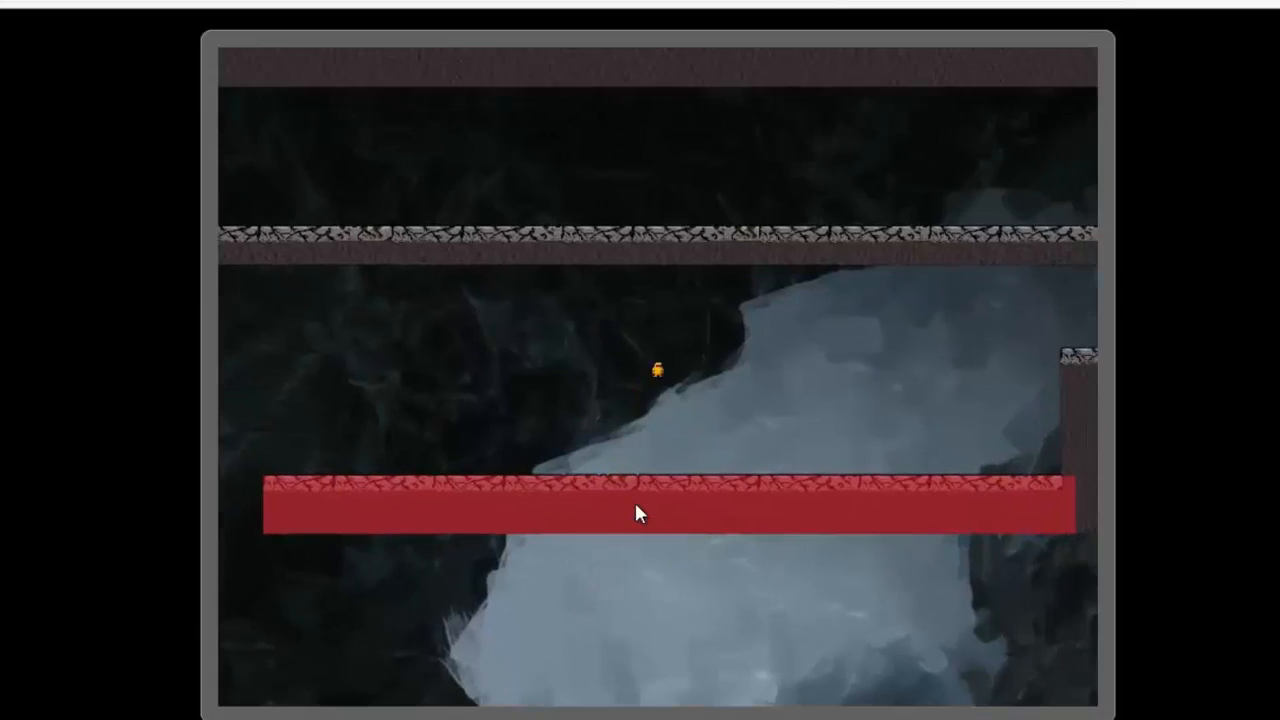
key(Right)
key(Left)
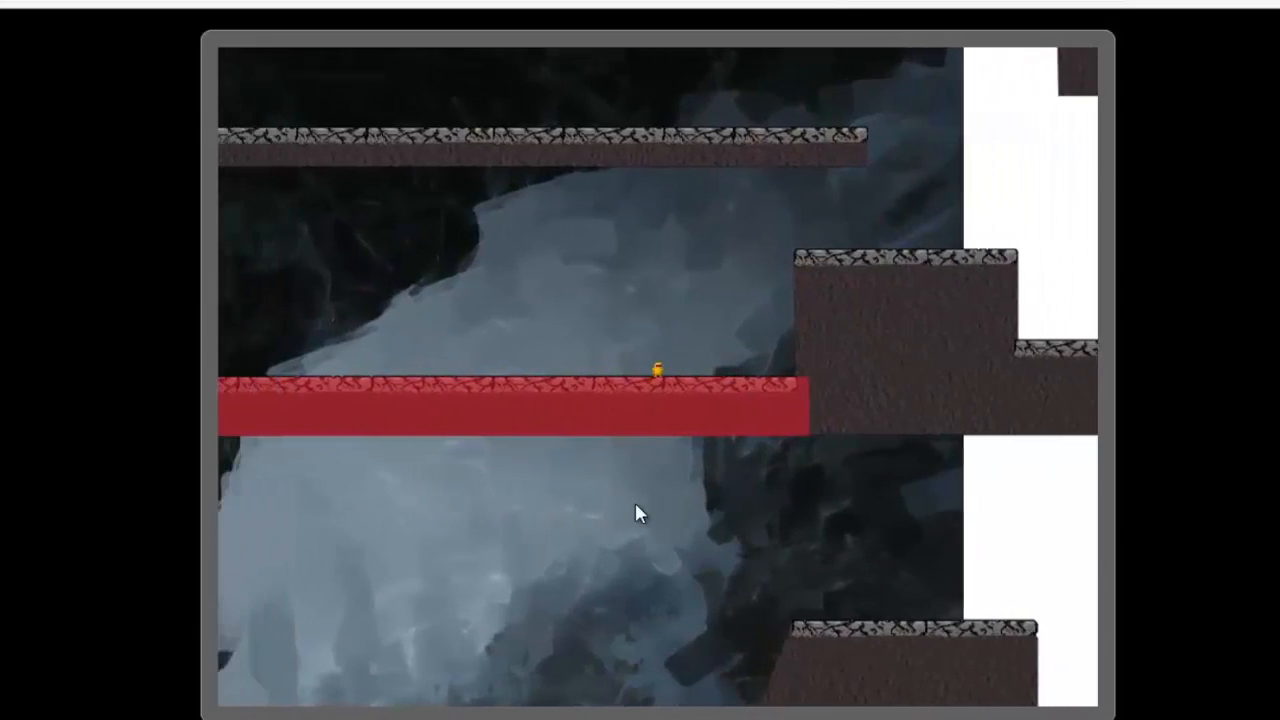
key(Right)
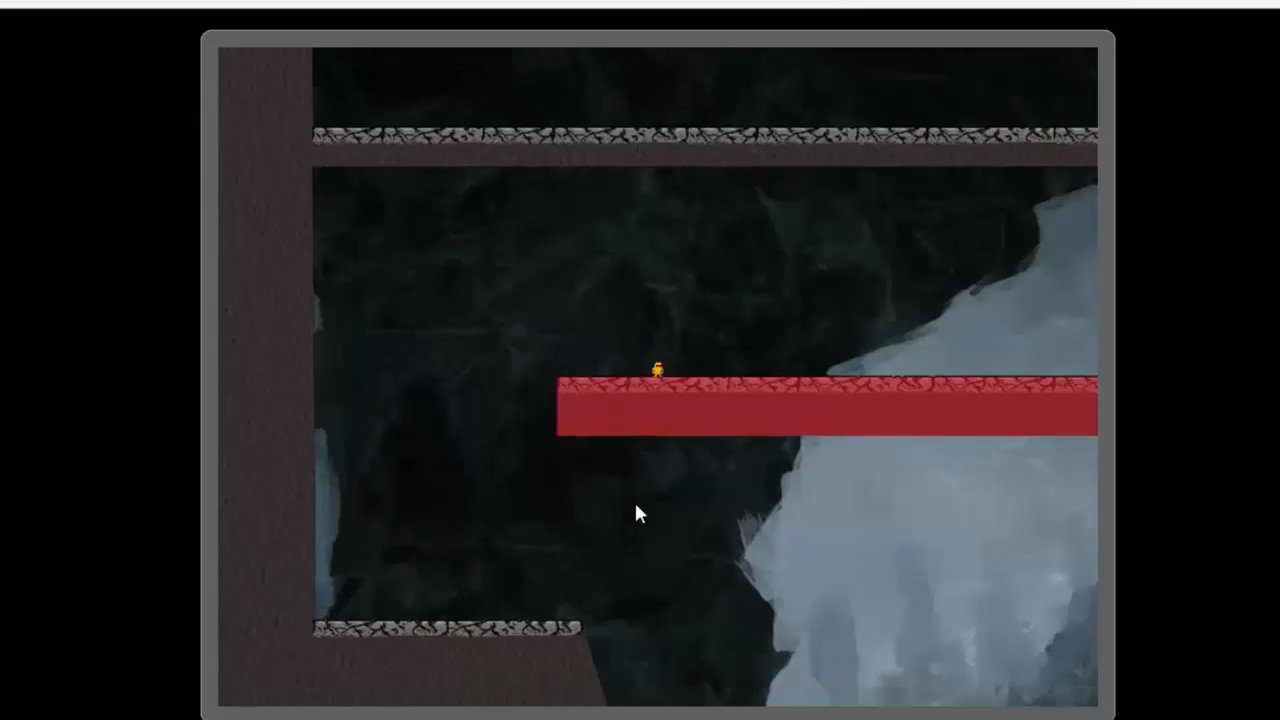
key(Right)
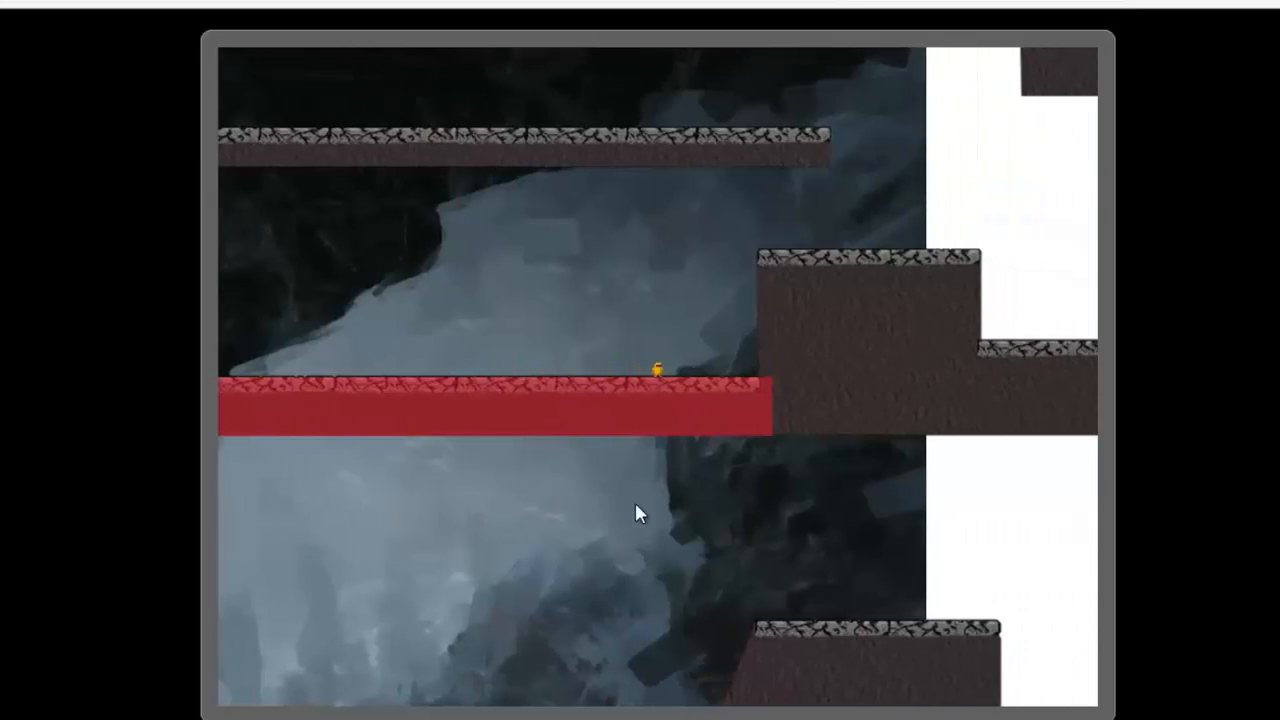
key(Left)
key(Up)
key(Left)
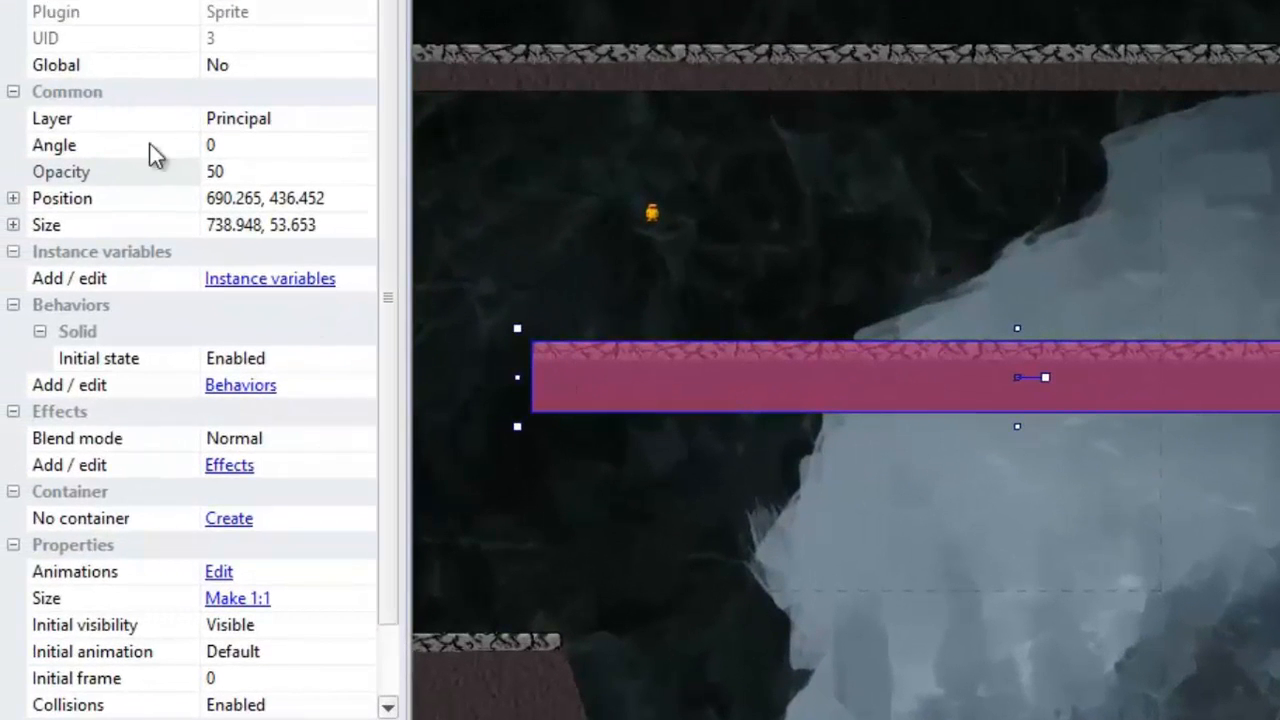
Step: Set the initial visibility of the bloco on the middle platform to Invisible
scroll(394, 350, down, 3)
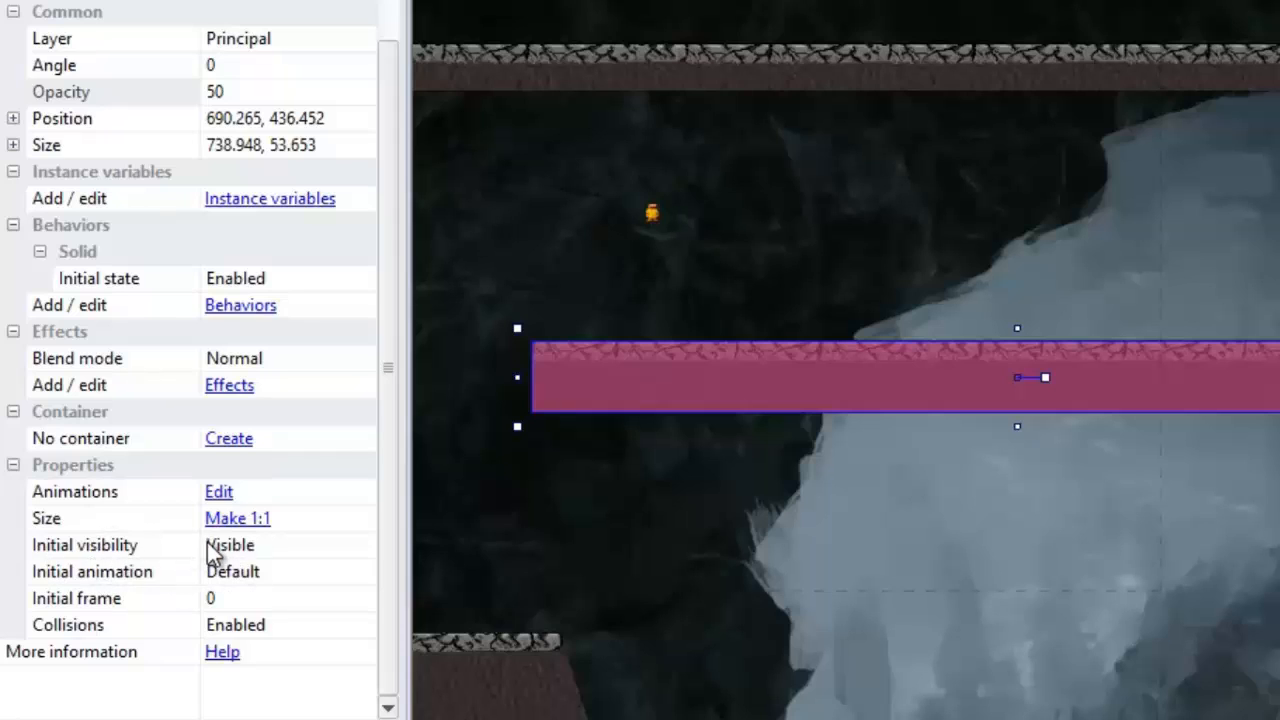
click(282, 545)
click(360, 546)
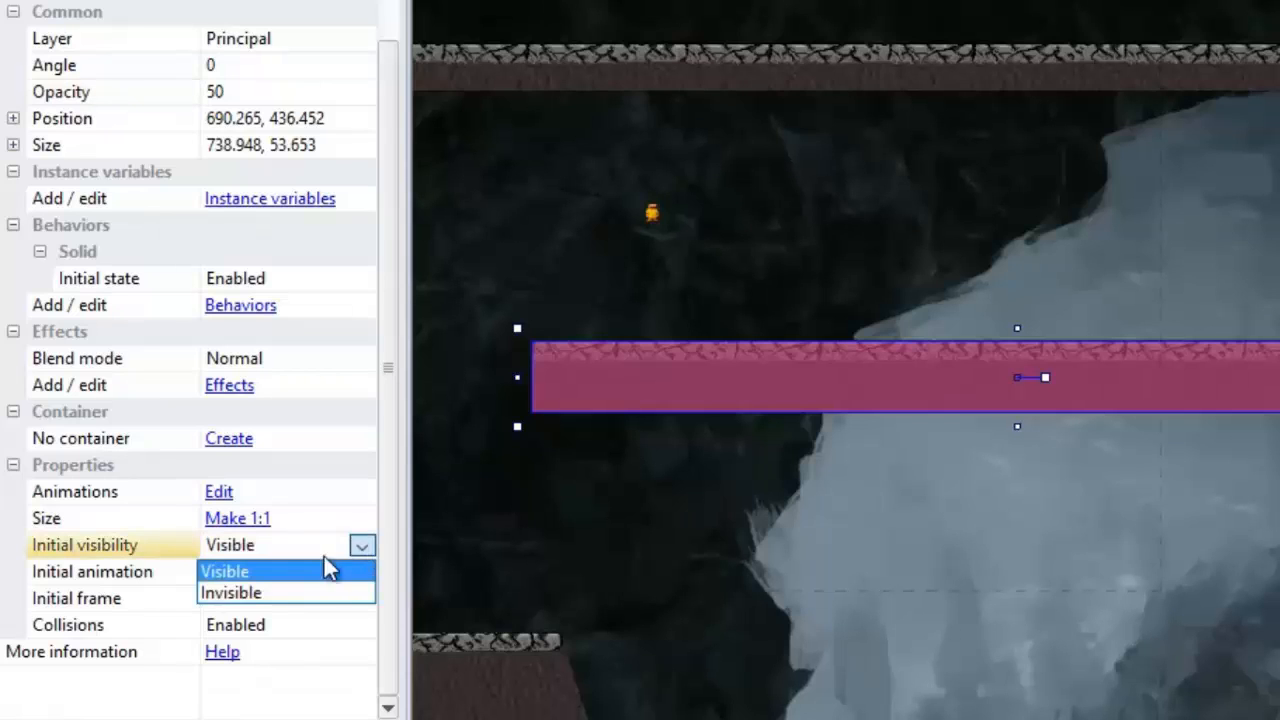
click(280, 594)
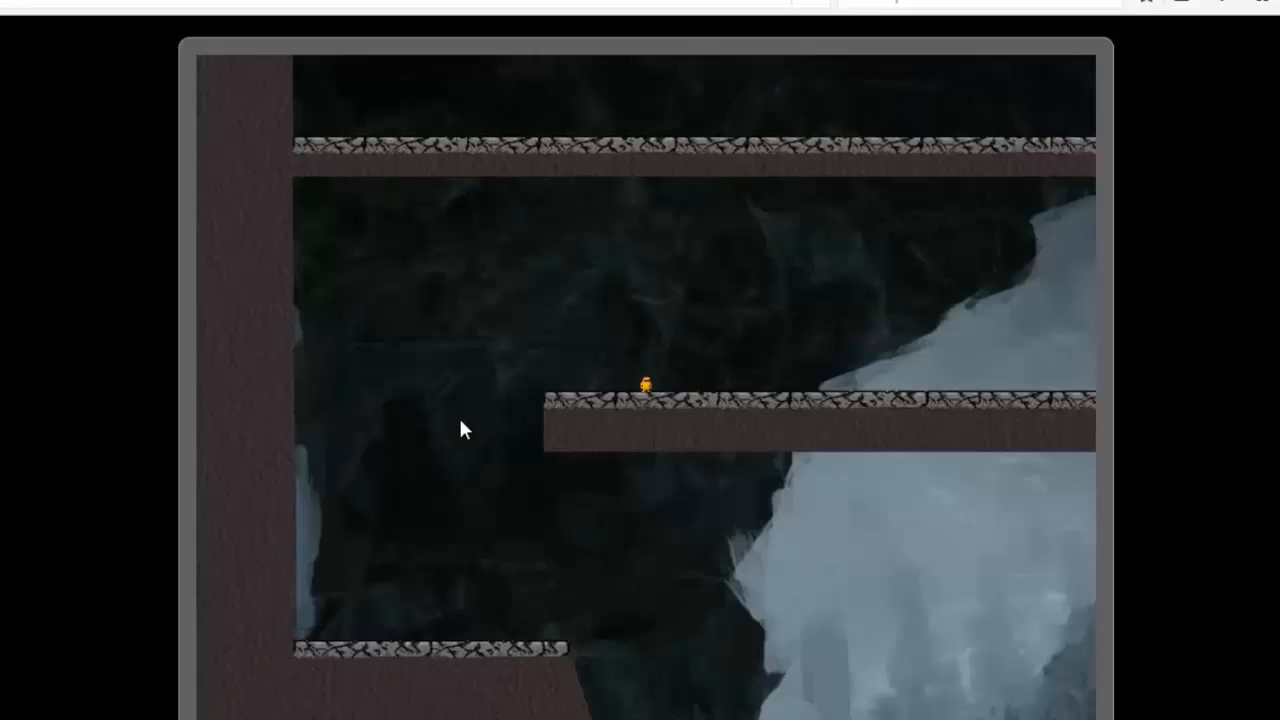
Step: Preview the game and test the player walking in both directions on the middle platform with the invisible bloco
key(Right)
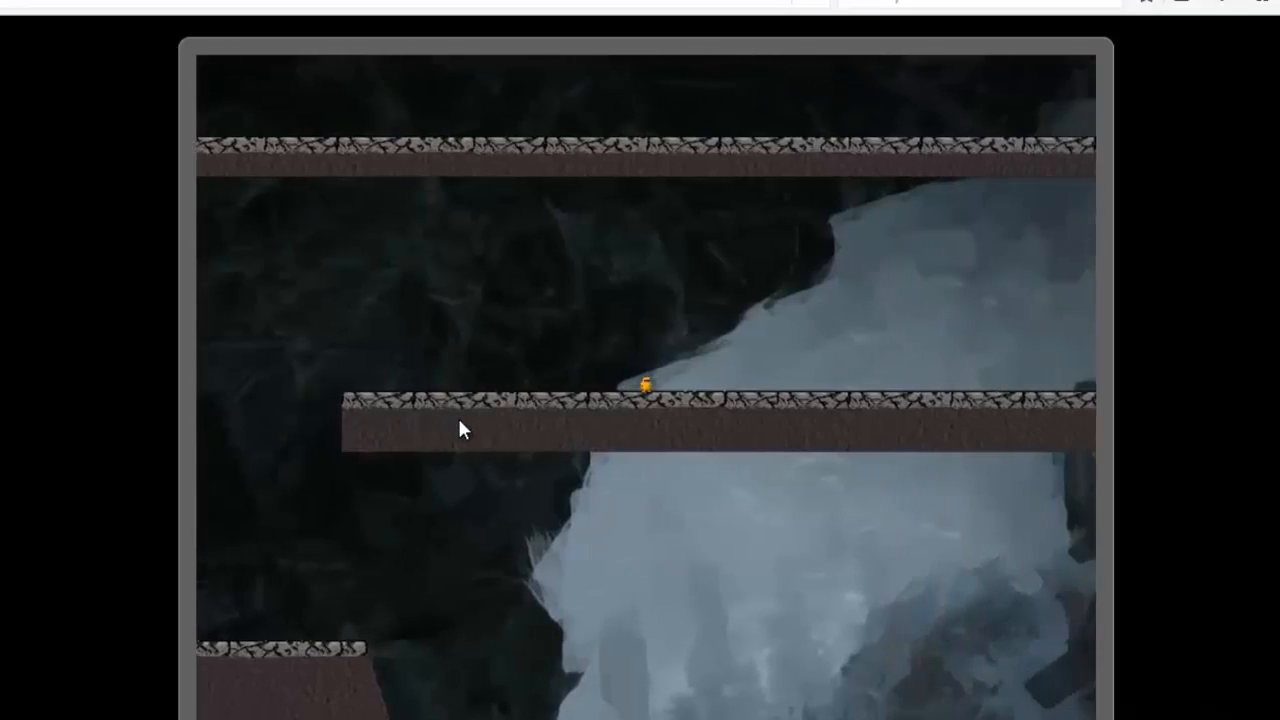
key(Left)
key(Right)
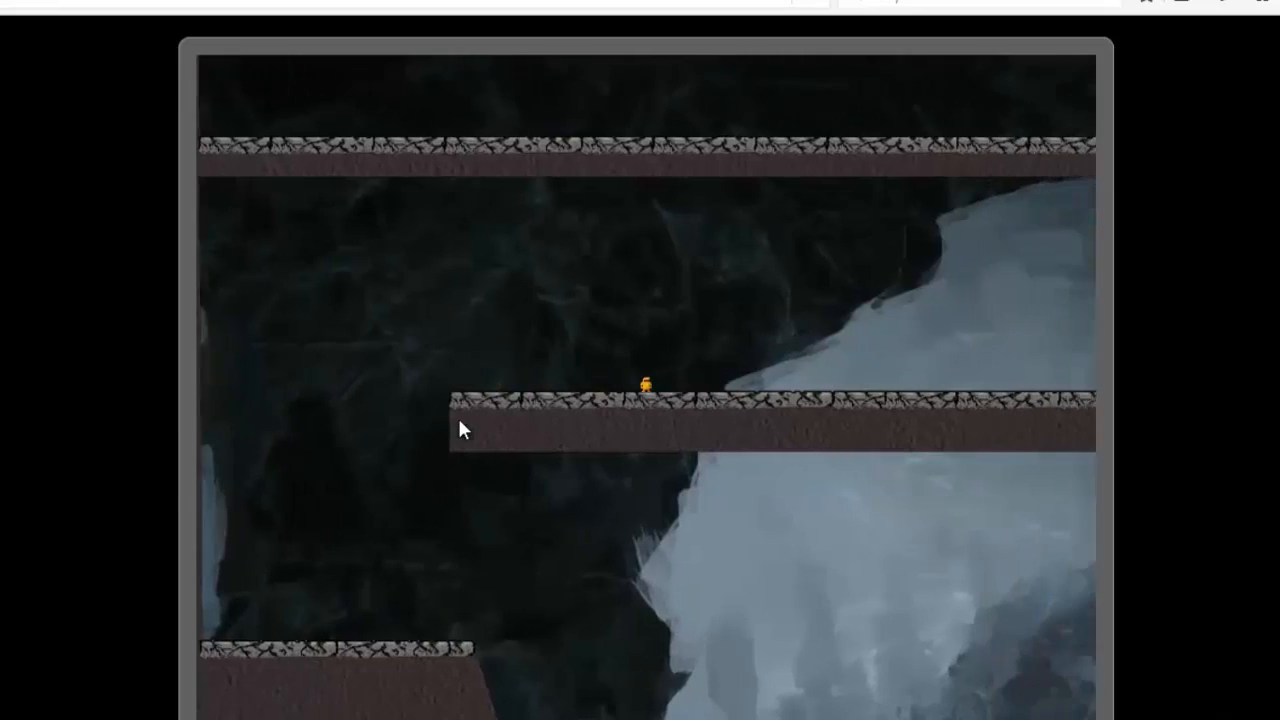
key(Right)
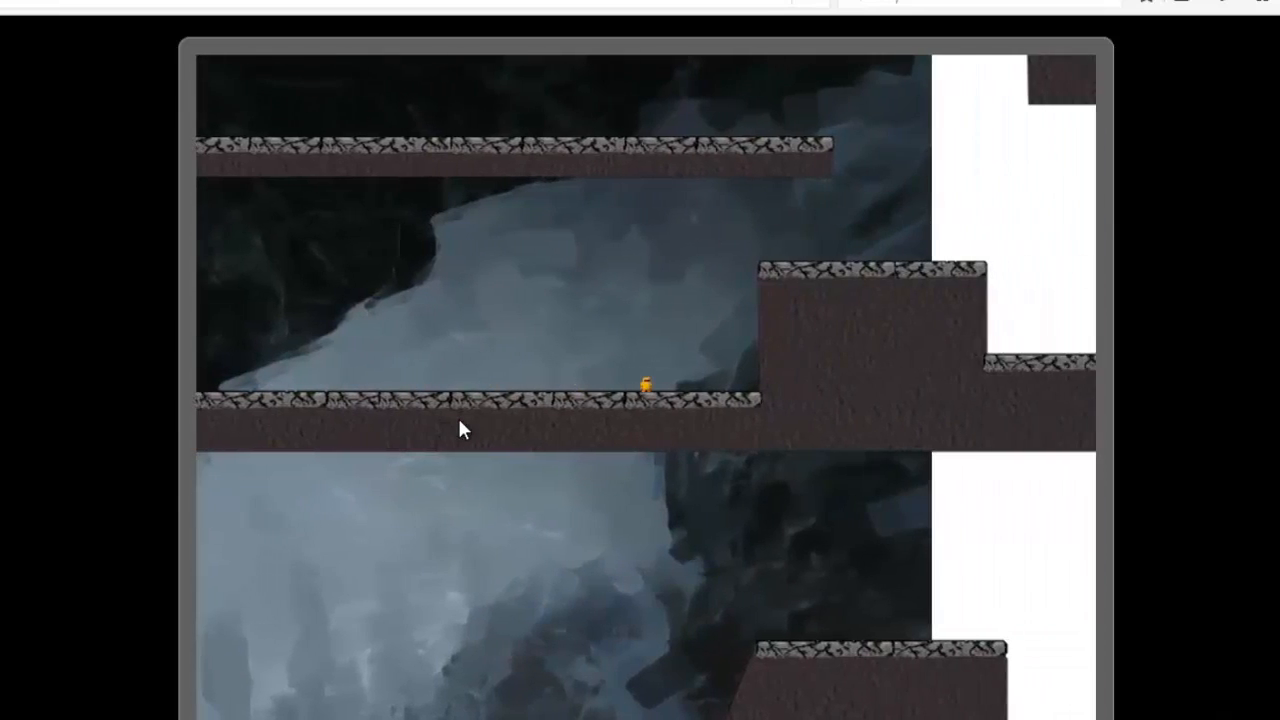
key(Right)
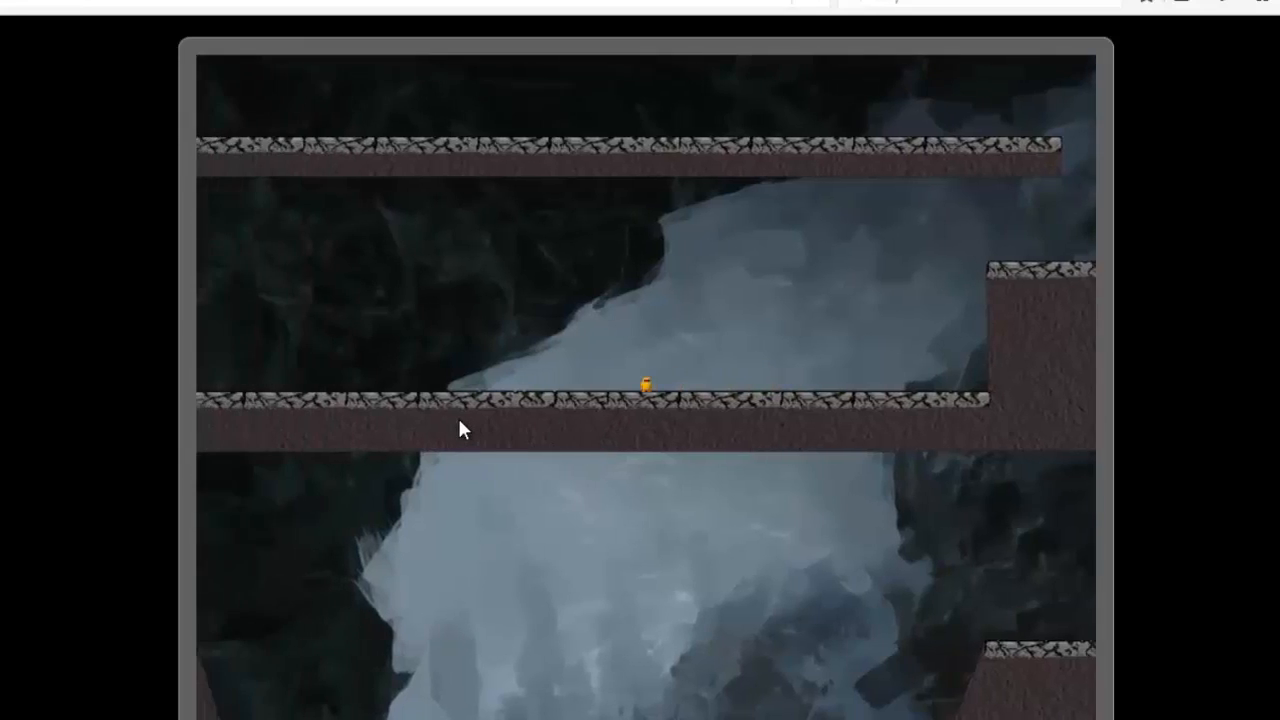
key(Right)
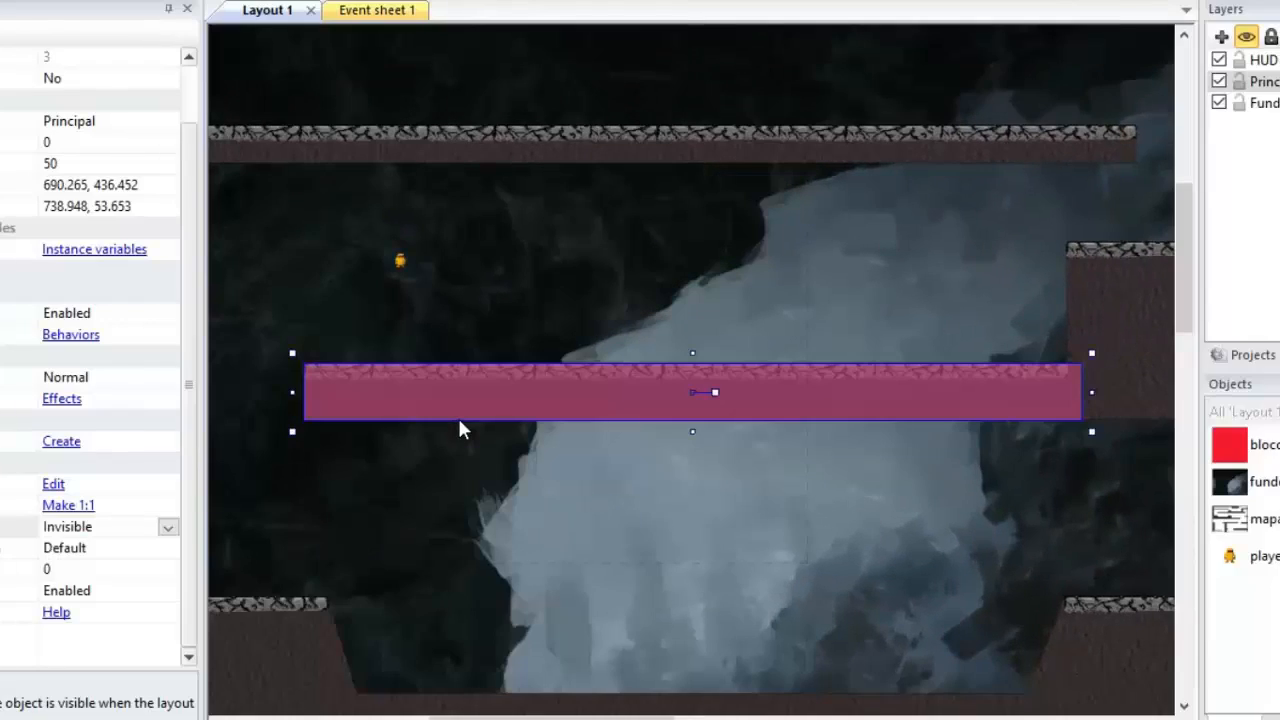
Step: Duplicate the middle platform's bloco, place the copy just below it at about X 809, Y 509, and leave the copy selected
ctrl+scroll(460, 428, down, 5)
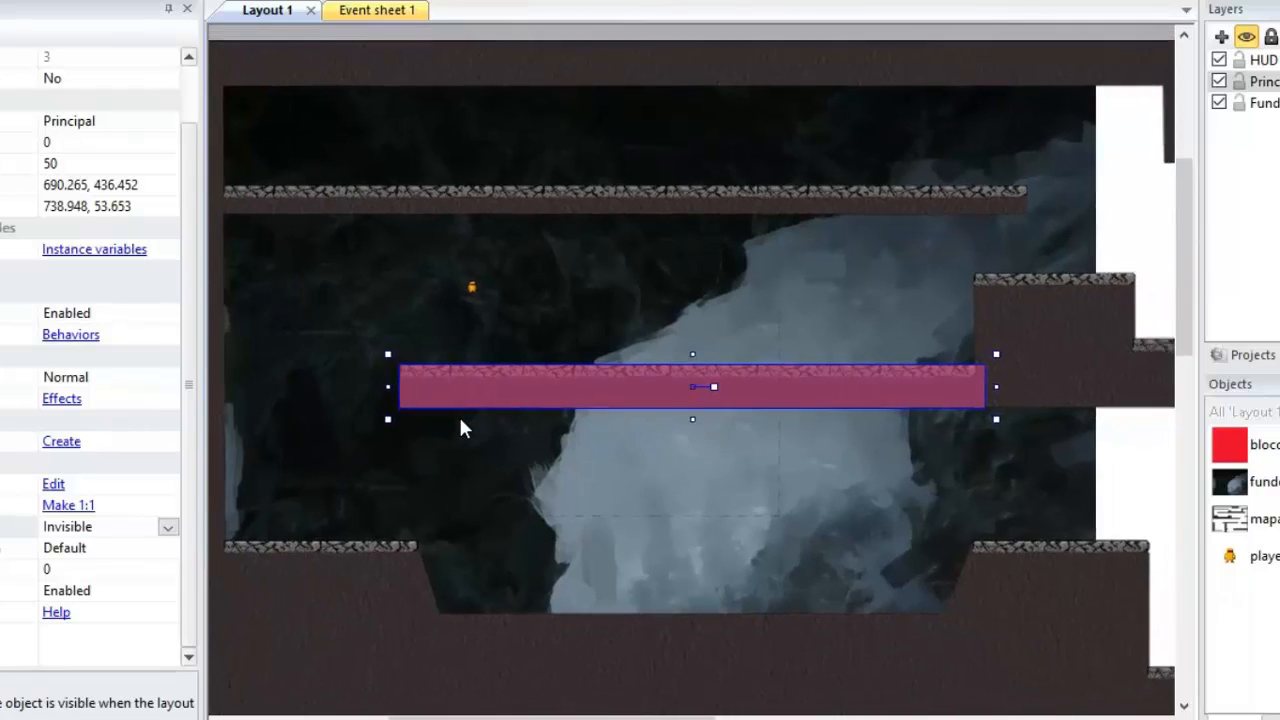
ctrl+scroll(484, 450, down, 5)
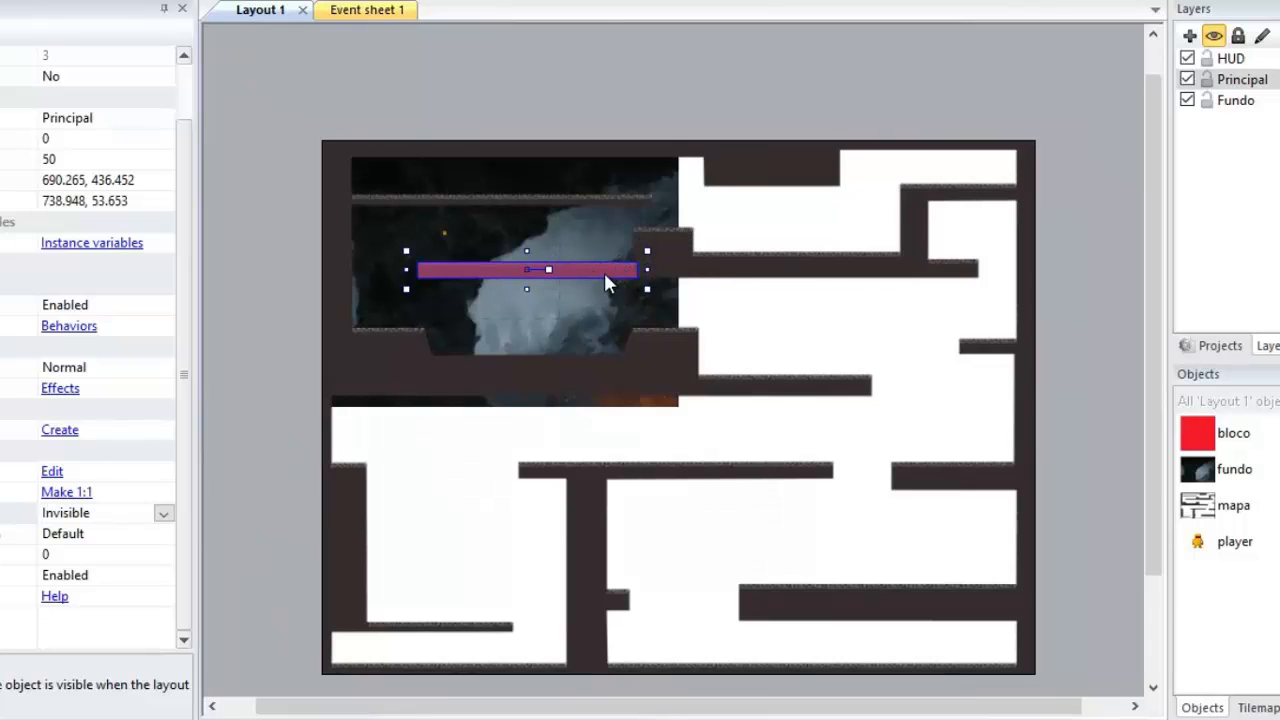
ctrl+scroll(604, 276, up, 4)
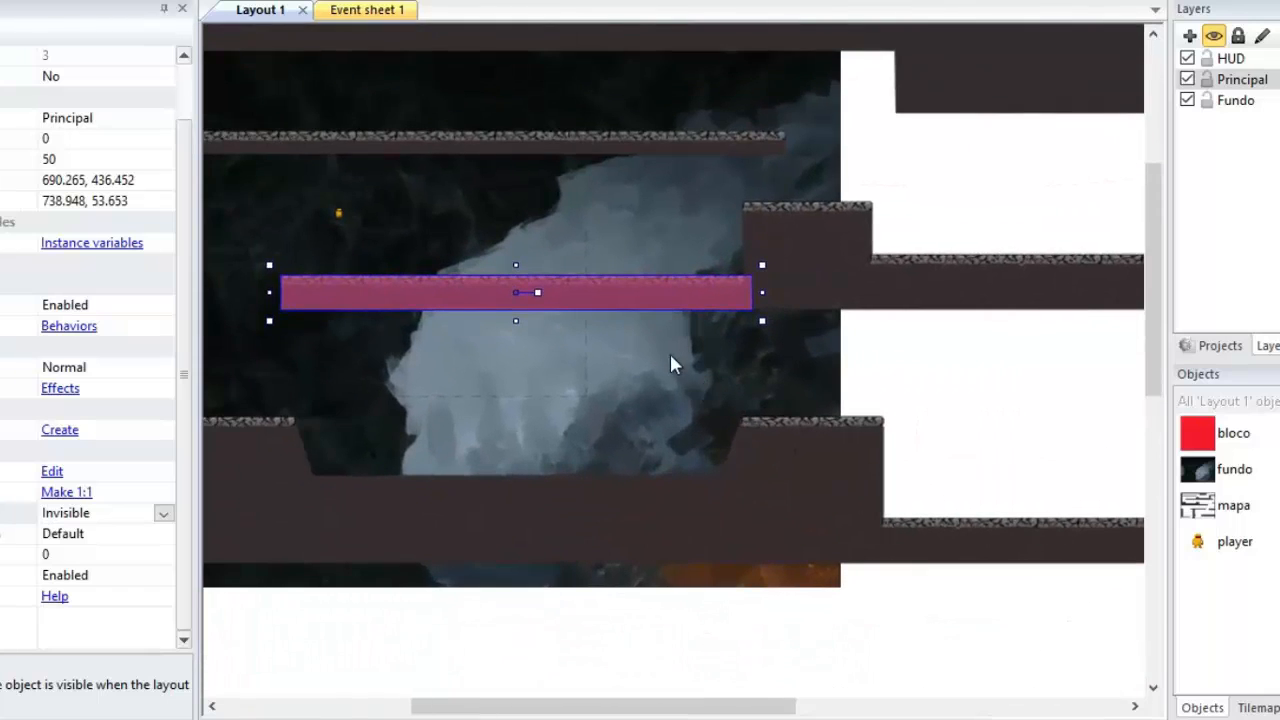
ctrl+scroll(654, 337, up, 3)
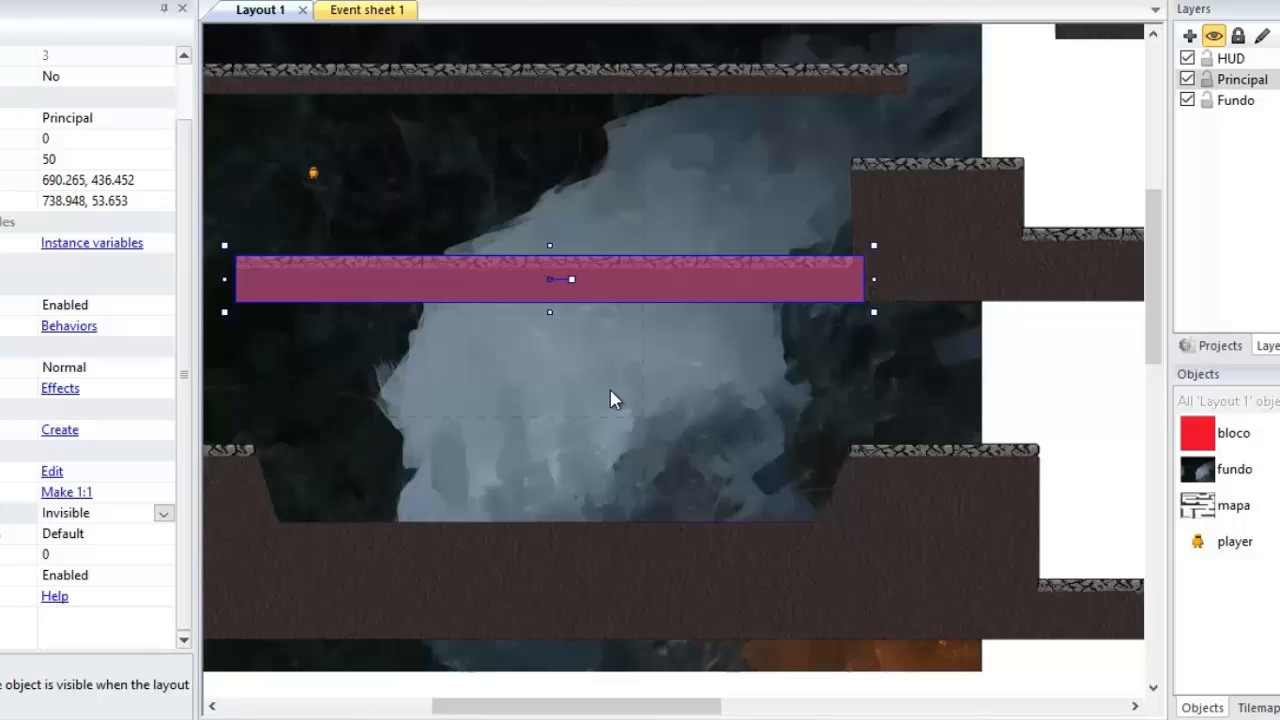
middle_drag(710, 358, 699, 376)
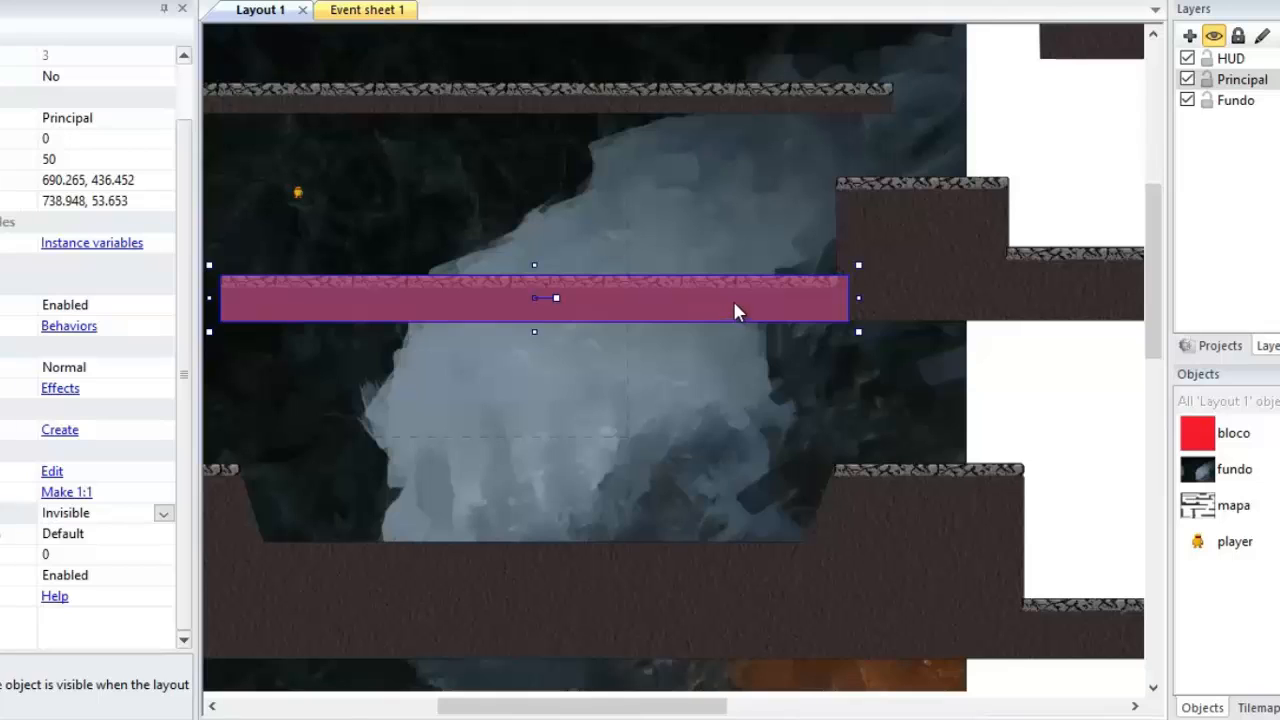
ctrl+drag(732, 298, 835, 366)
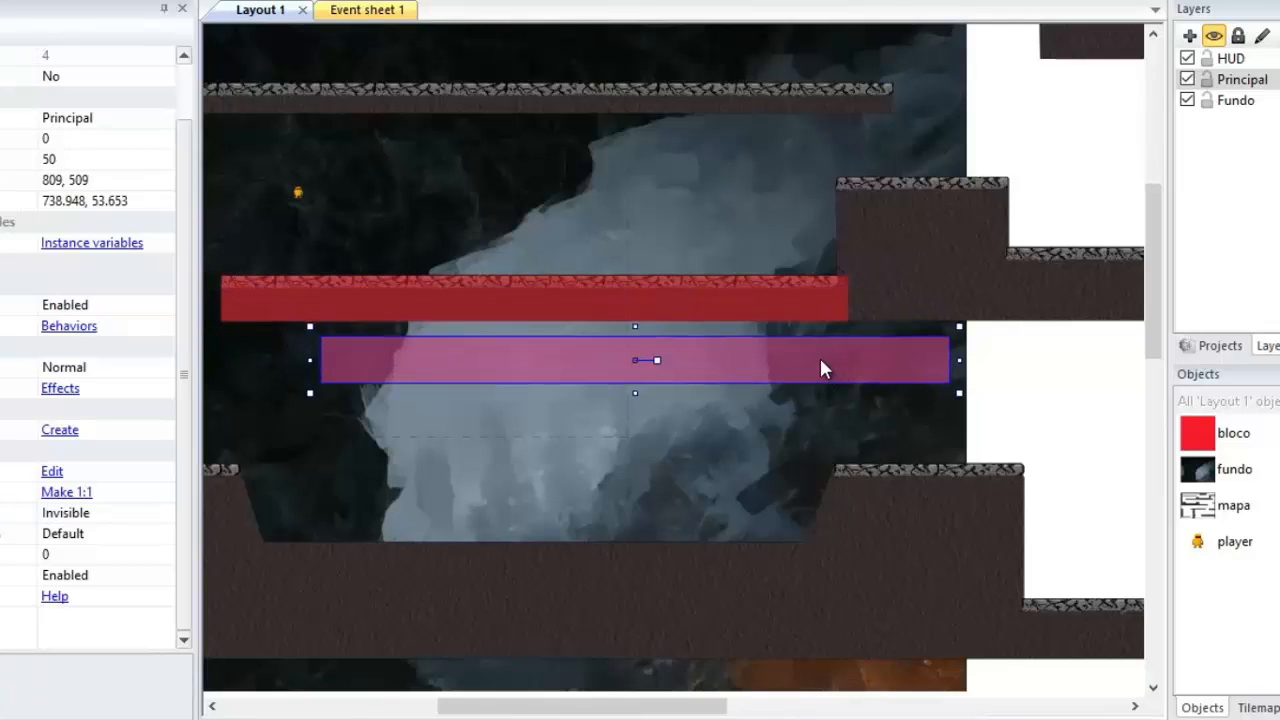
click(776, 305)
click(793, 343)
click(785, 311)
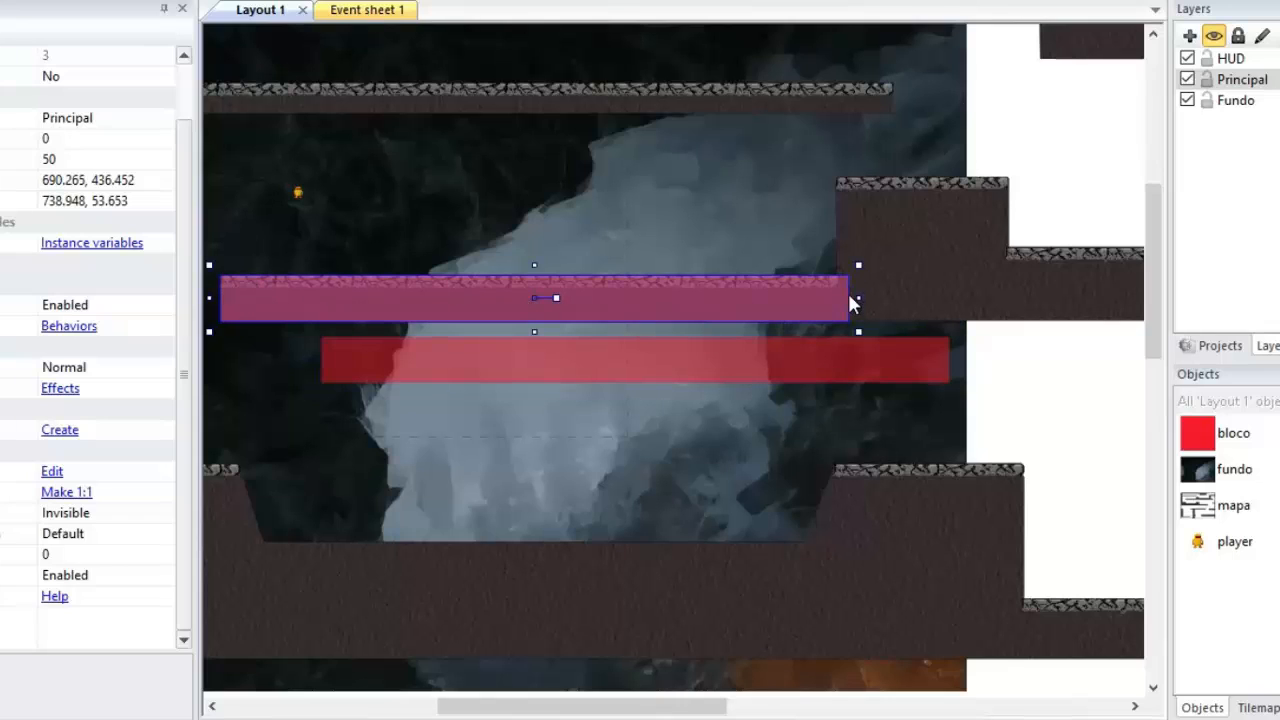
click(714, 360)
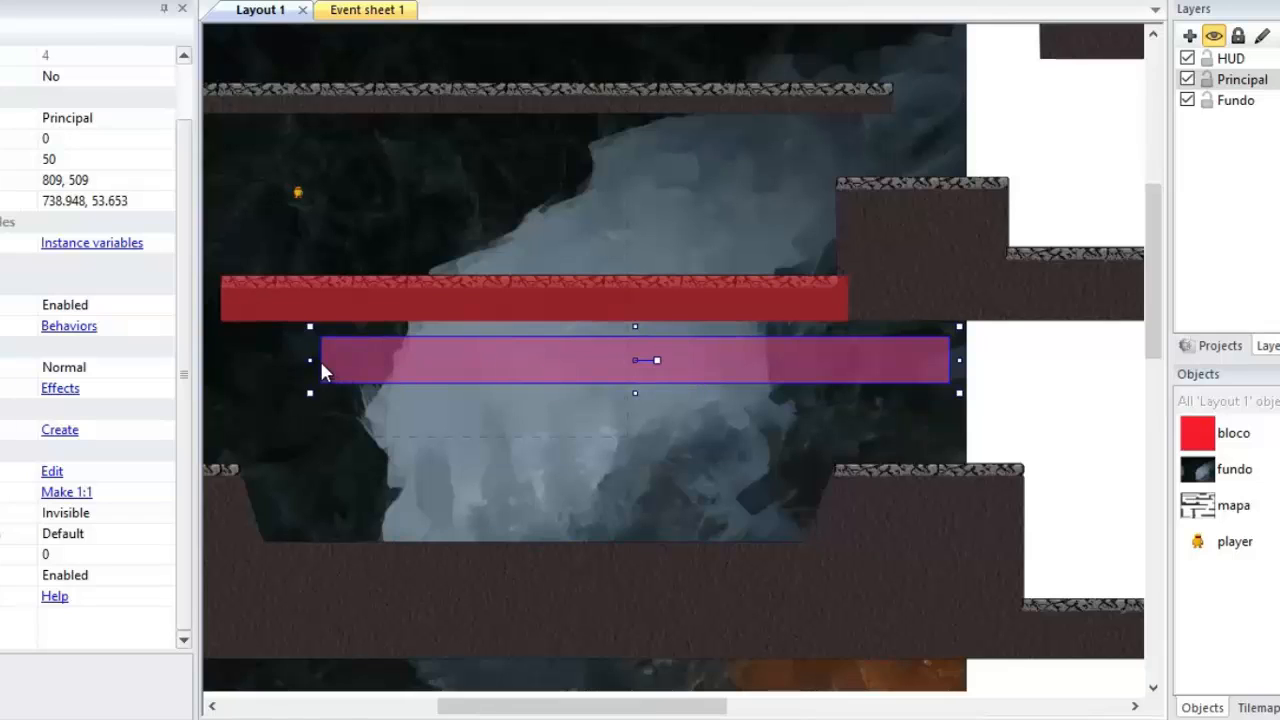
Step: Shrink the copy to about 165 × 54 and align its upper-left corner with the raised rock block at the platform's end
drag(310, 361, 854, 210)
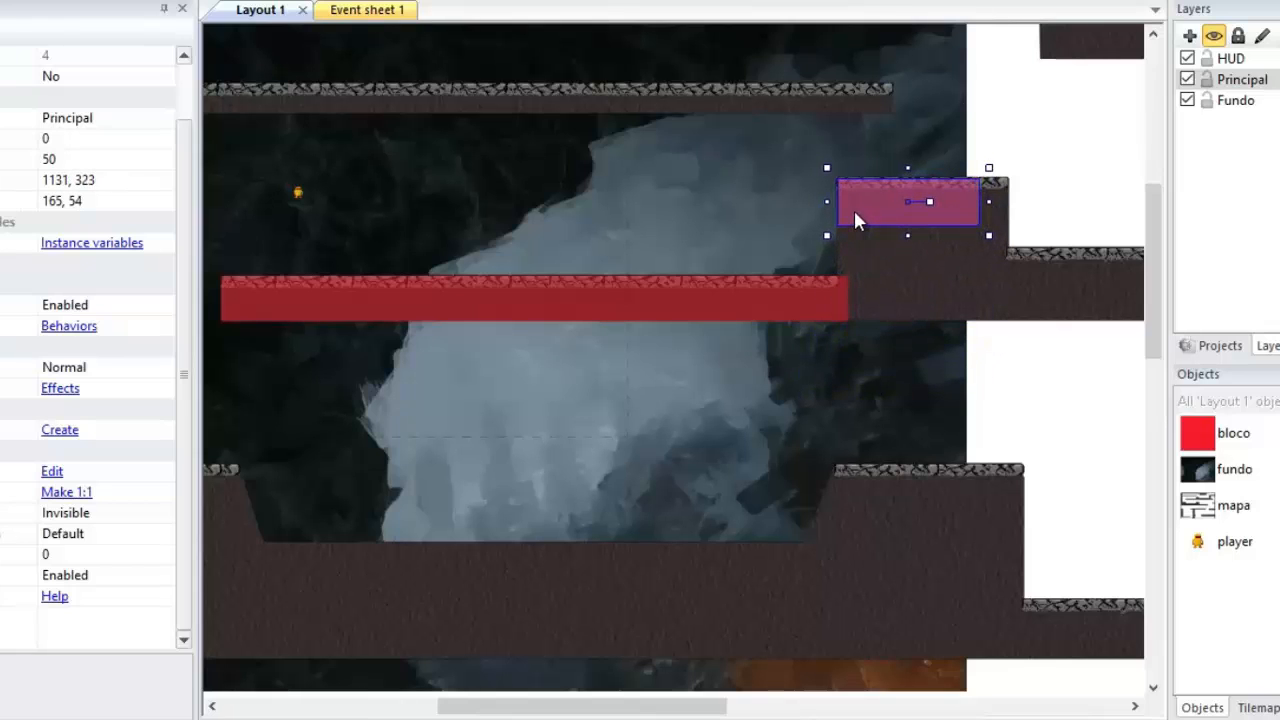
ctrl+scroll(861, 198, up, 6)
middle_drag(949, 107, 558, 331)
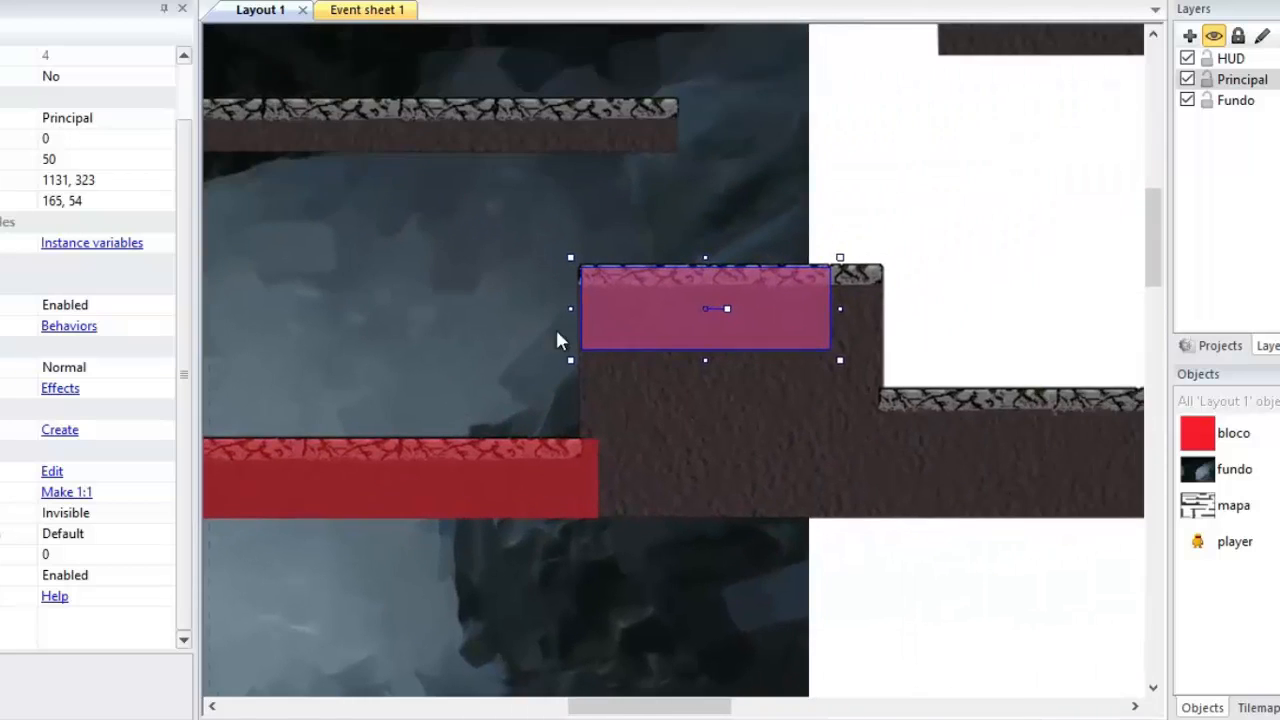
ctrl+scroll(619, 260, up, 10)
drag(623, 236, 616, 240)
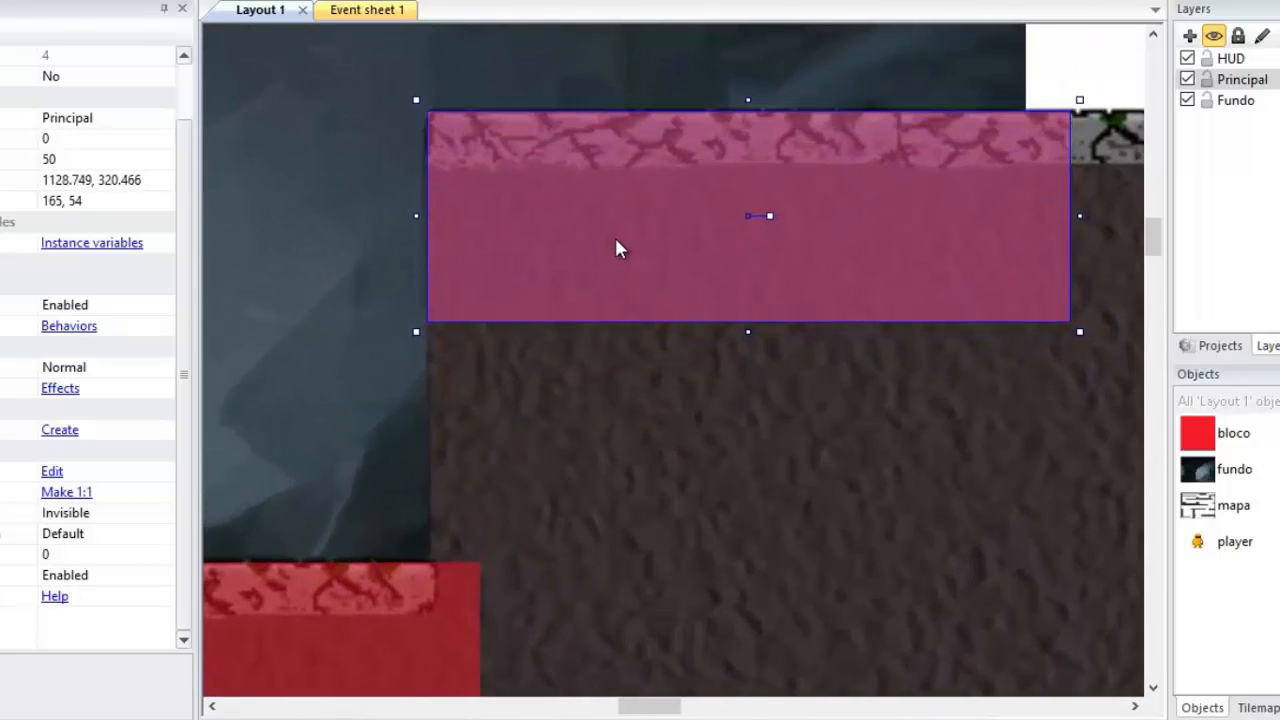
Step: Stretch the bloco to about 202.44 × 169.71 so it covers the raised rock block down to its lower edge
middle_drag(752, 411, 571, 386)
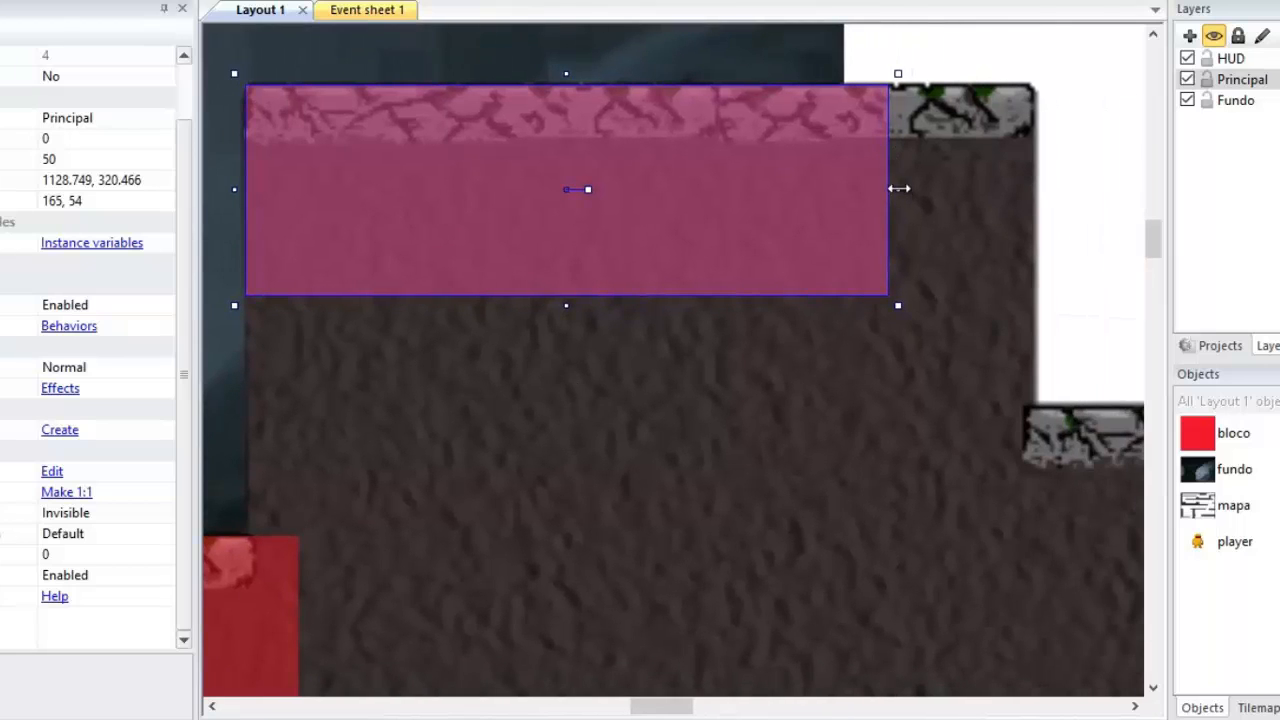
drag(899, 188, 1044, 190)
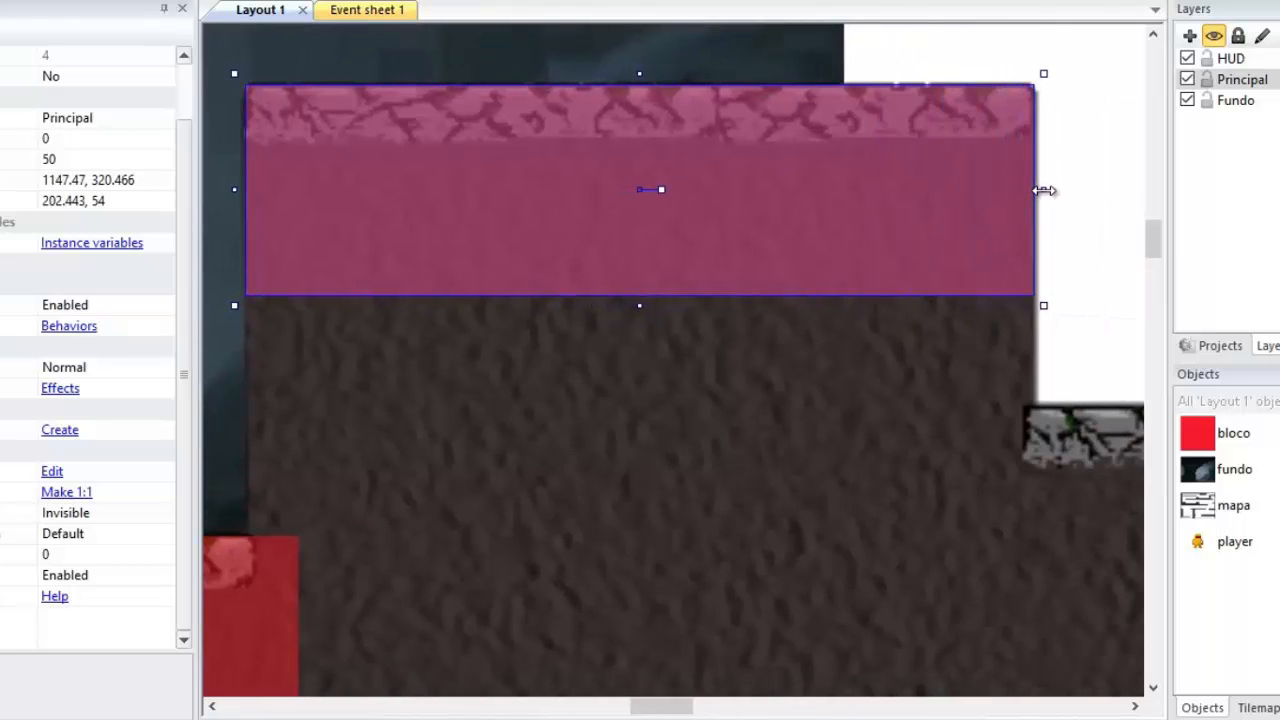
middle_drag(609, 431, 643, 203)
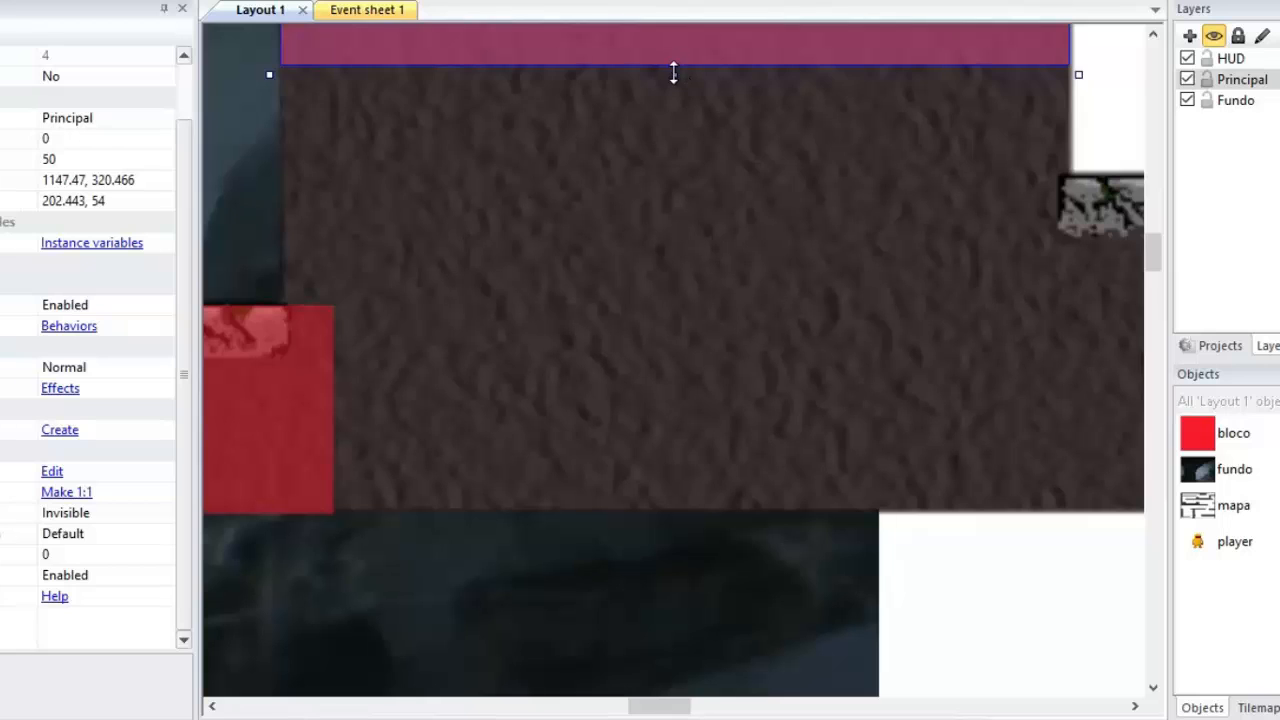
drag(673, 72, 647, 521)
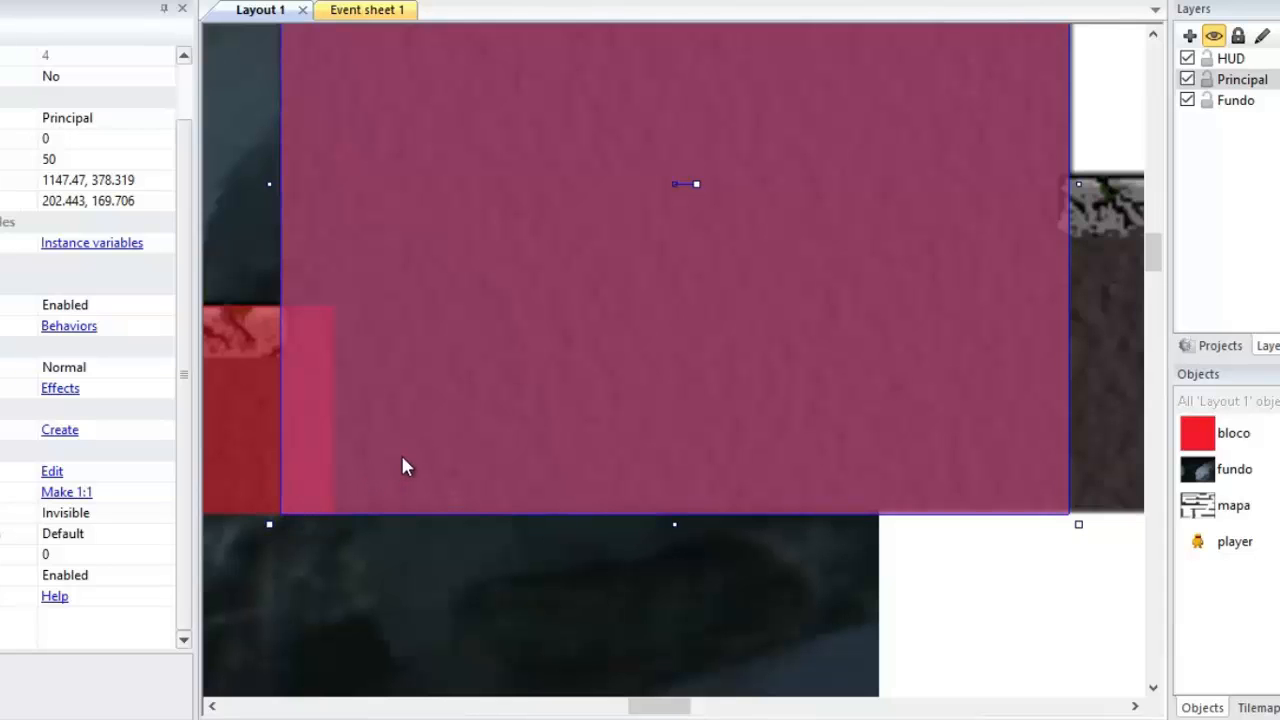
Step: Duplicate the raised block's bloco and fit the copy over the long platform beyond it, at about 700 × 85
ctrl+scroll(403, 463, down, 3)
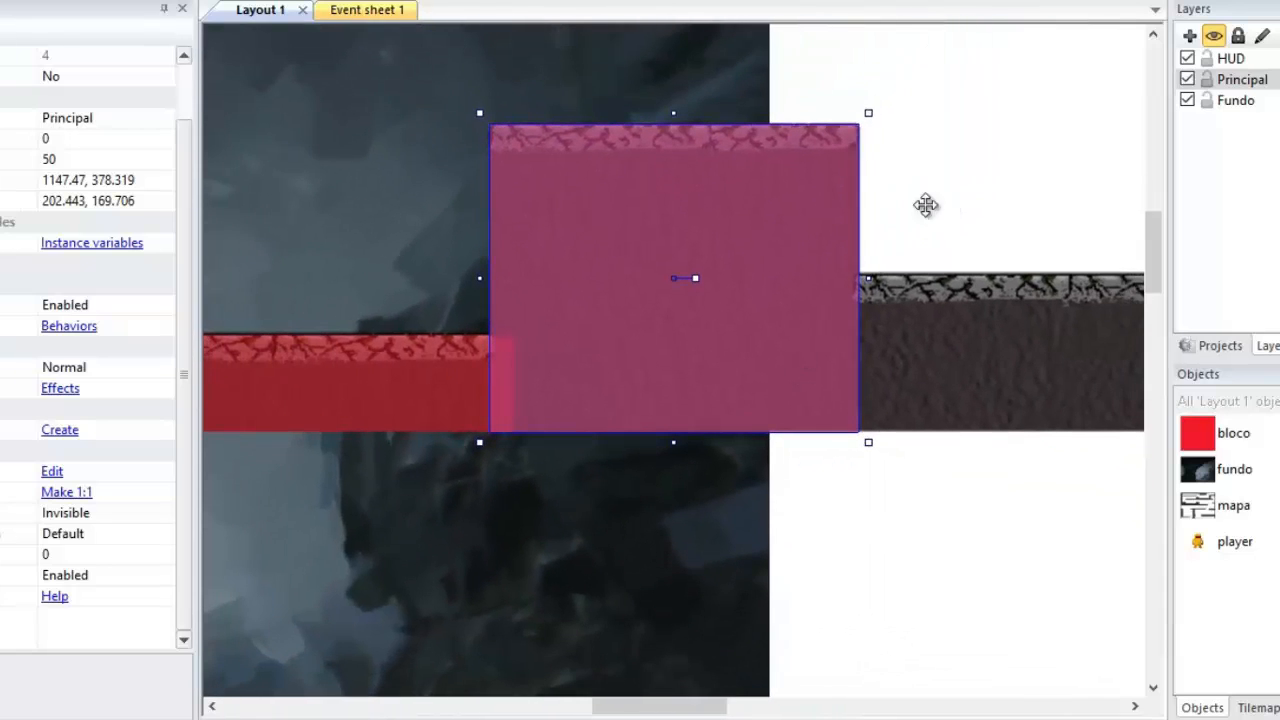
middle_drag(923, 203, 680, 206)
ctrl+scroll(680, 206, down, 2)
ctrl+scroll(751, 270, down, 2)
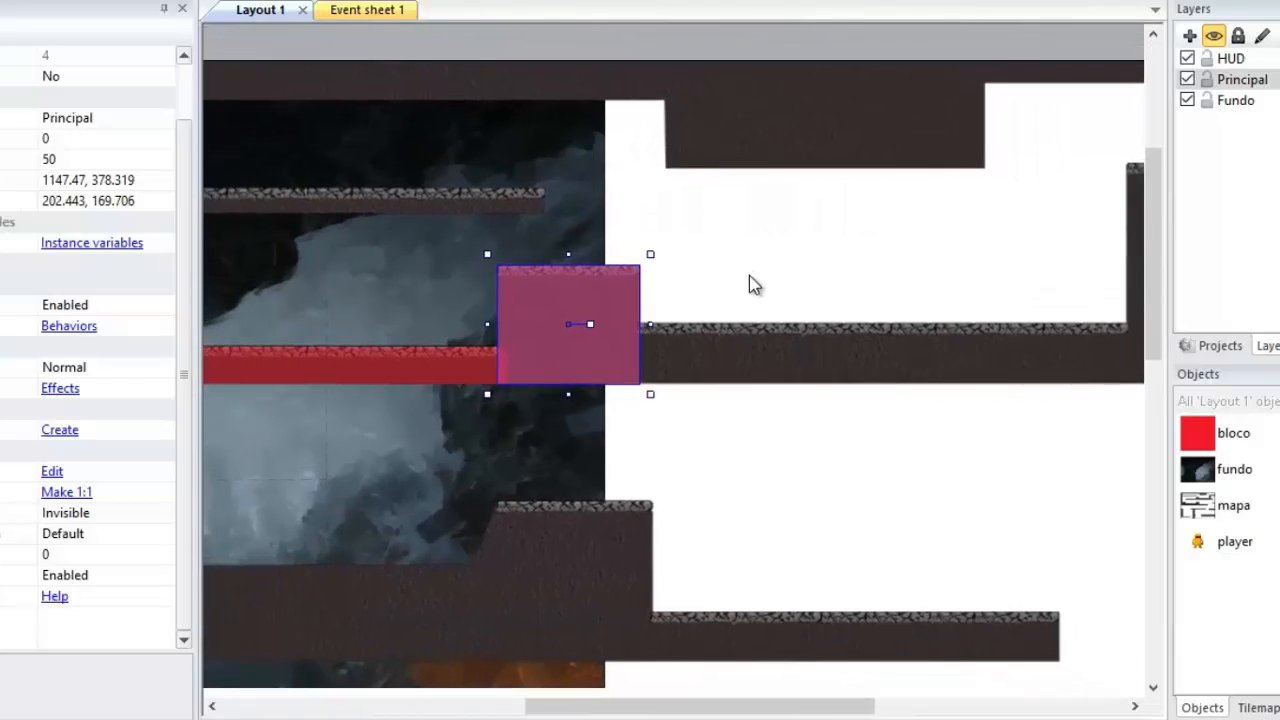
middle_drag(729, 274, 862, 264)
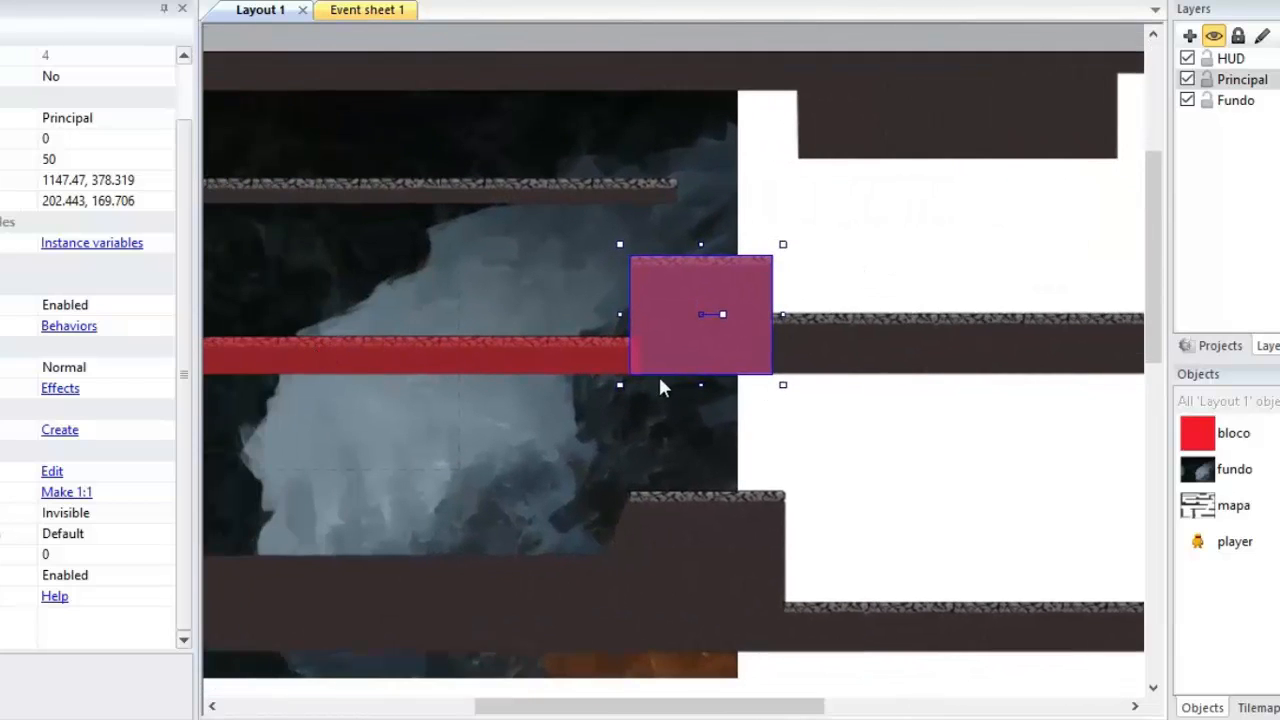
middle_drag(889, 254, 594, 243)
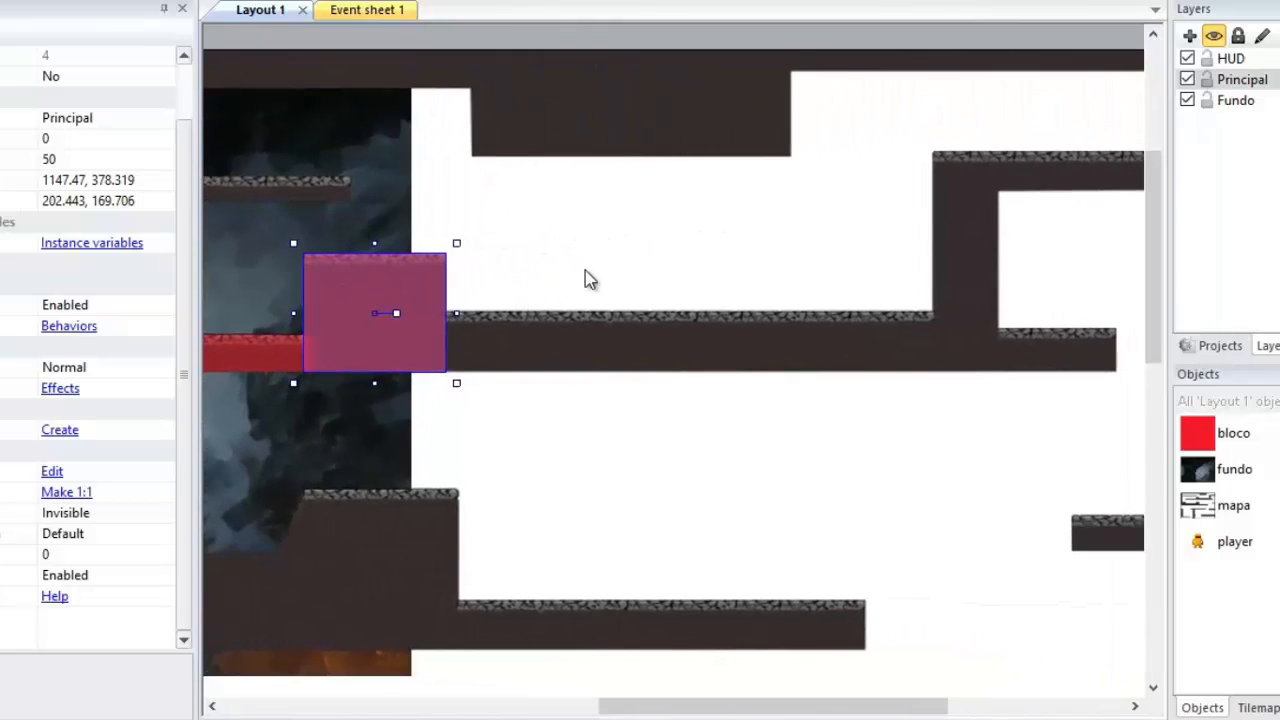
ctrl+drag(388, 287, 539, 286)
drag(606, 242, 956, 300)
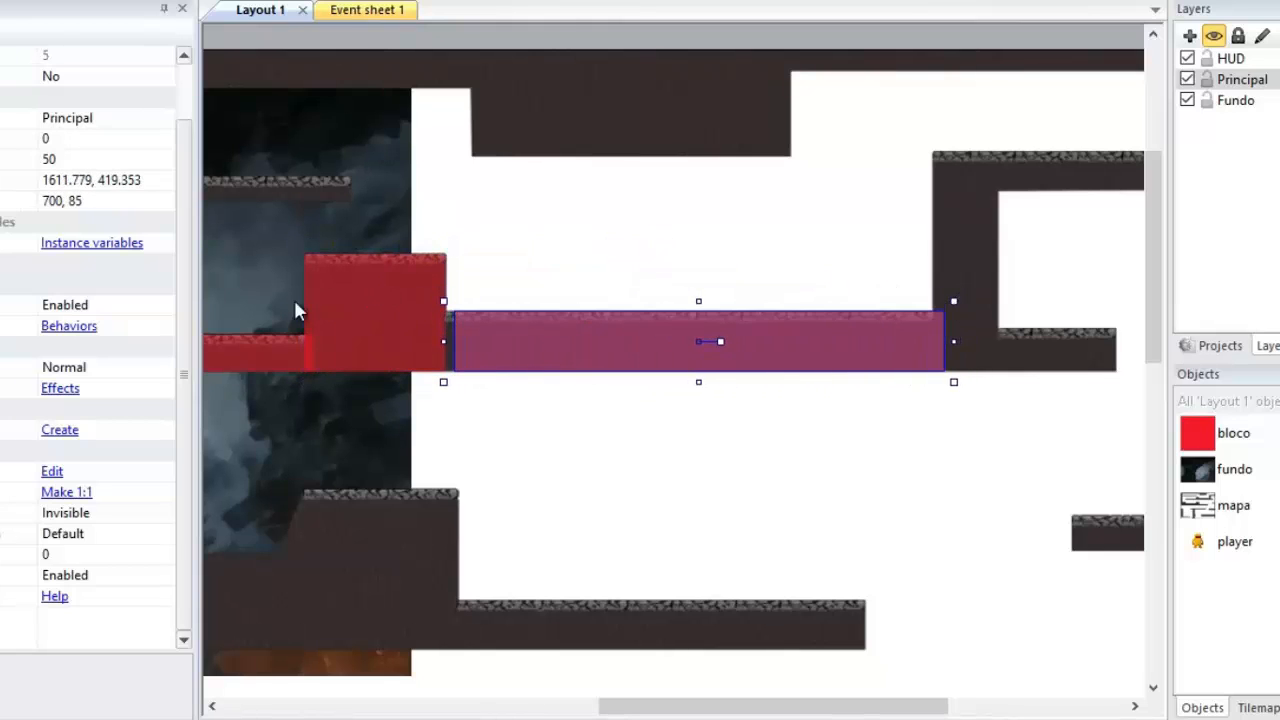
Step: Extend the long bloco's near end into the raised block's bloco, making it about 728.36 wide, and check its edge alignment
ctrl+scroll(409, 349, up, 5)
scroll(523, 302, left, 2)
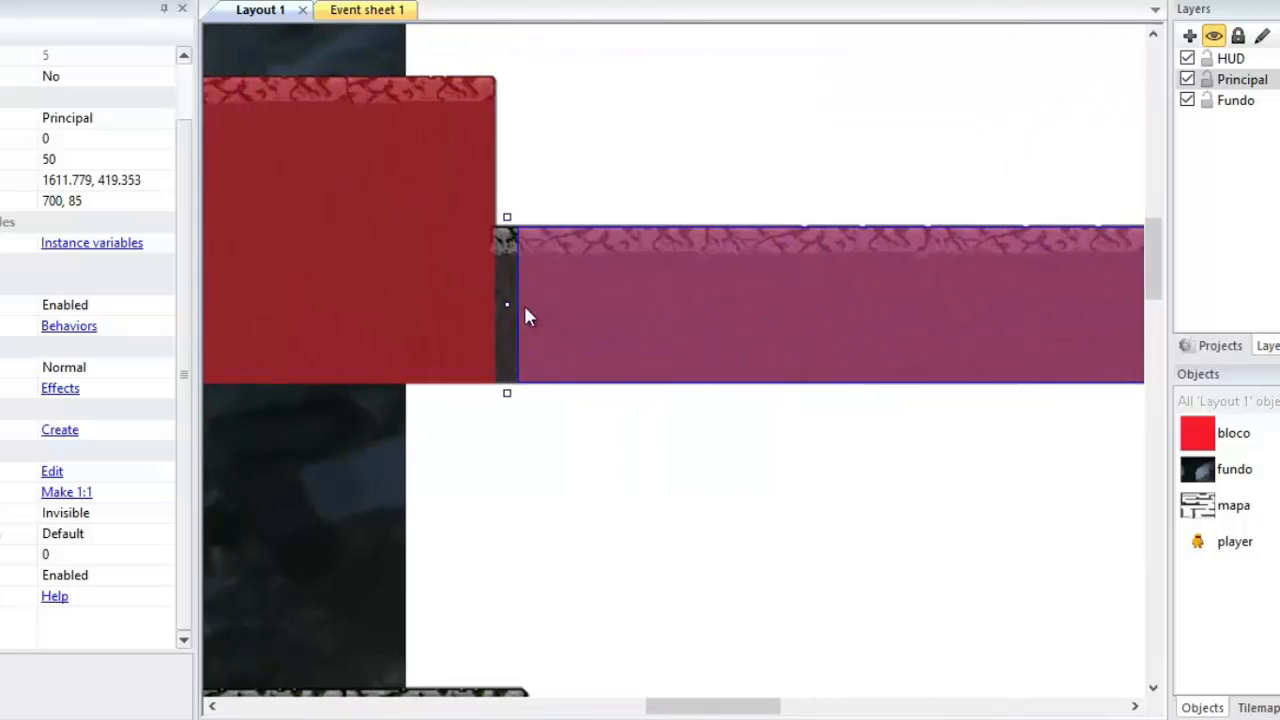
drag(508, 304, 455, 304)
ctrl+scroll(571, 368, up, 4)
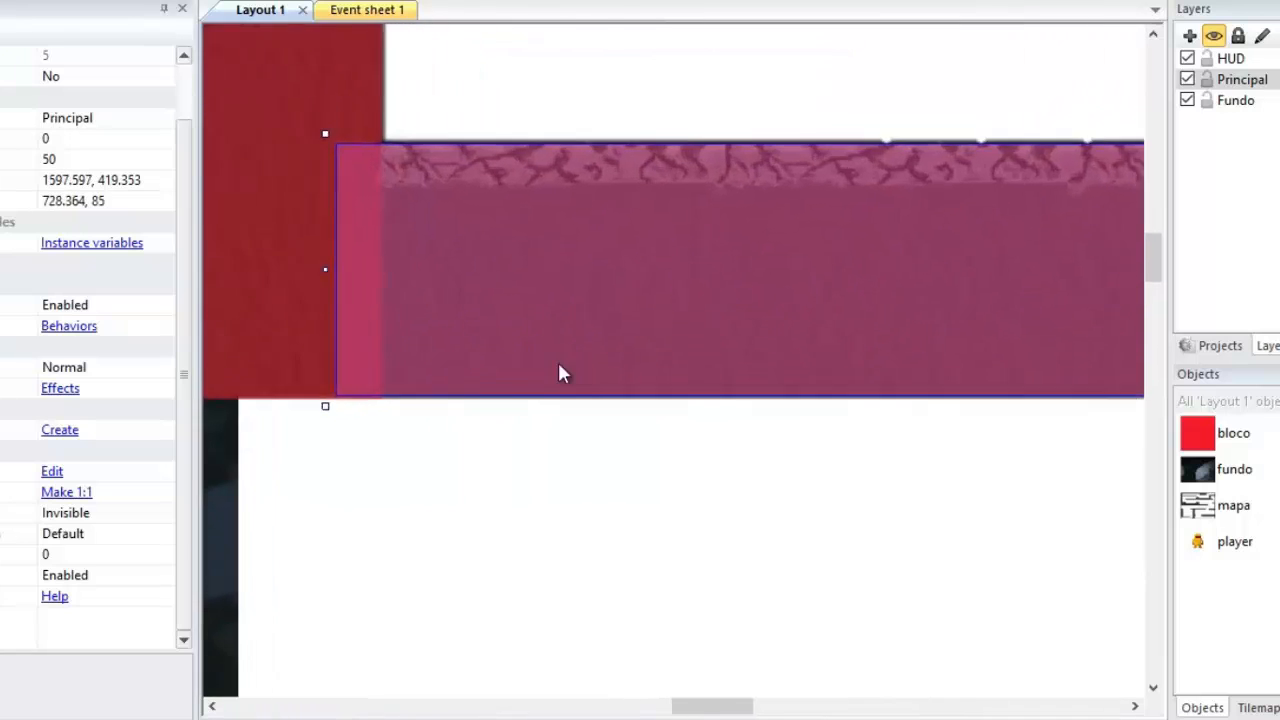
scroll(552, 260, up, 3)
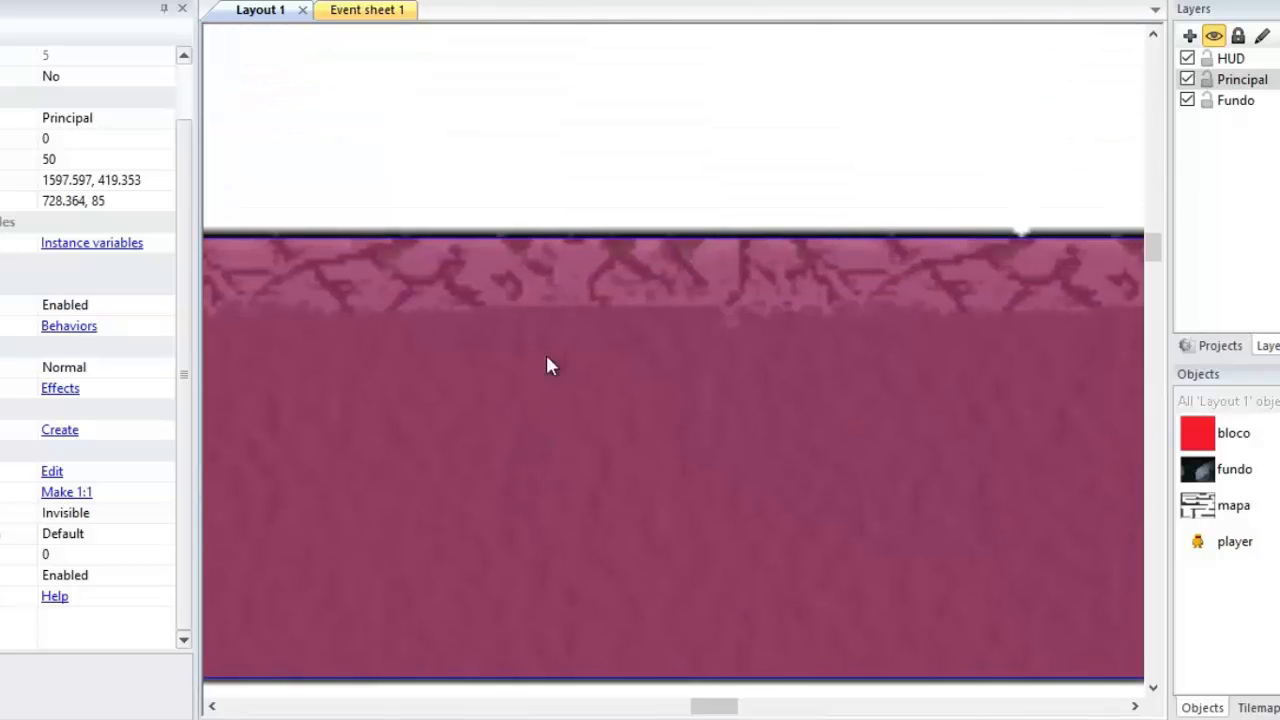
ctrl+scroll(589, 257, down, 4)
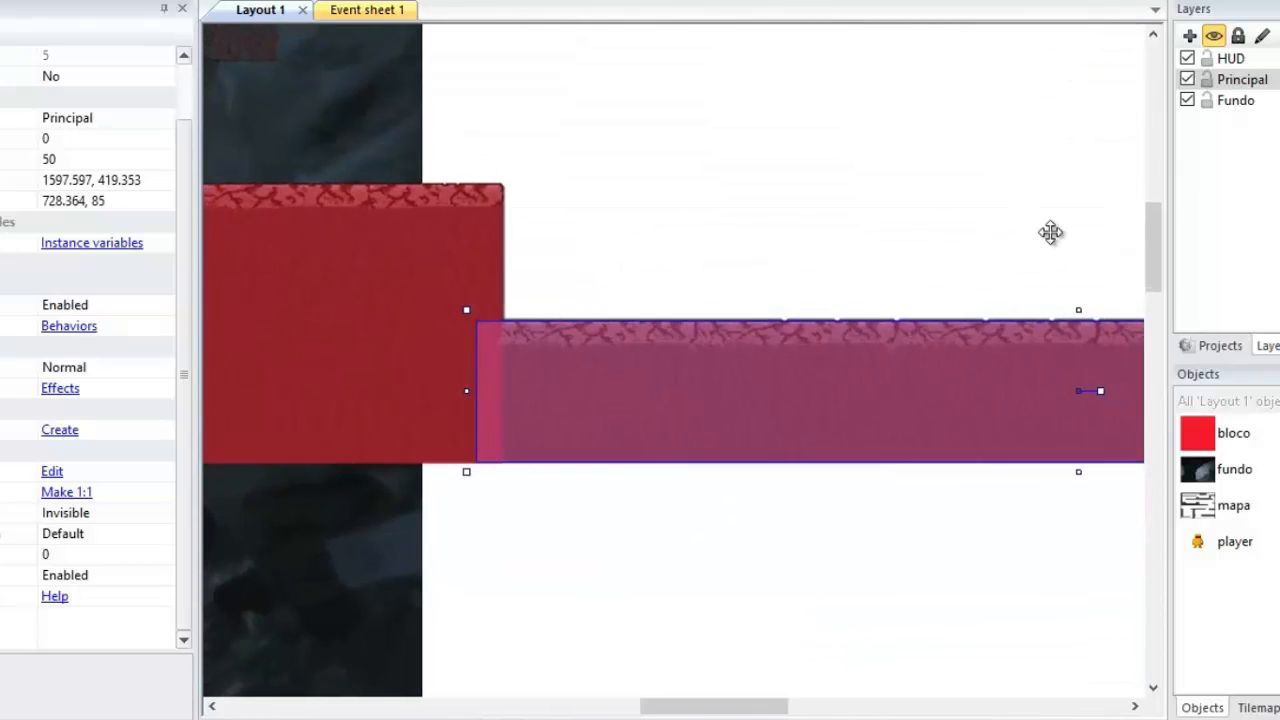
Step: Duplicate the long bloco and fit the copy over the vertical wall at its far end, about 91 × 314 at X 1994.5, Y 306.5
scroll(834, 303, right, 3)
ctrl+scroll(889, 294, down, 3)
middle_drag(886, 296, 686, 290)
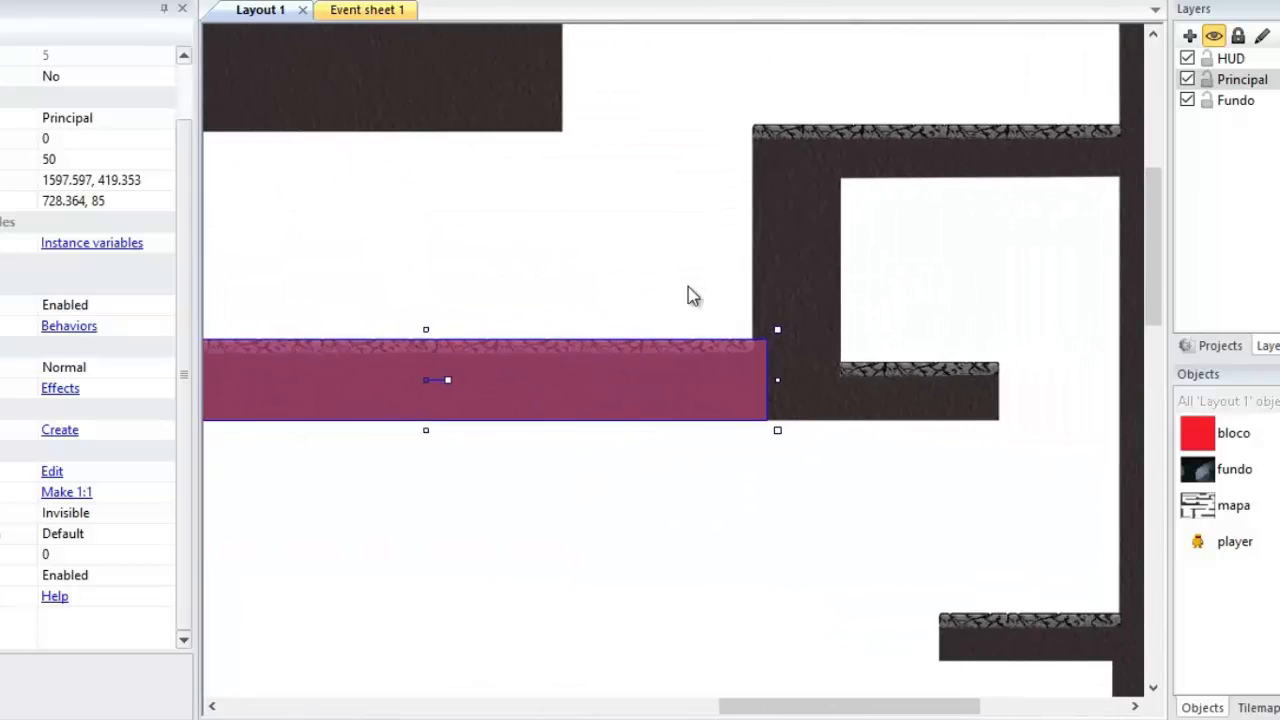
ctrl+drag(613, 385, 711, 326)
drag(873, 279, 443, 271)
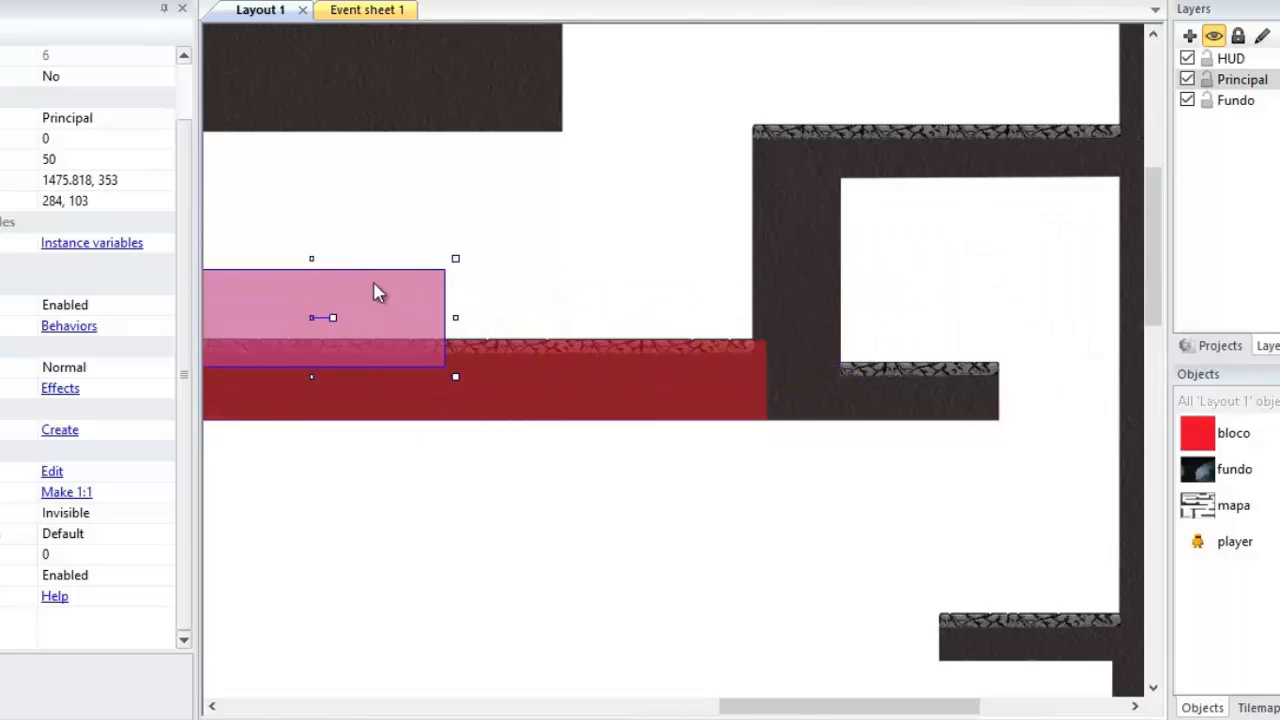
drag(378, 296, 951, 157)
drag(1034, 235, 850, 434)
ctrl+scroll(800, 150, up, 2)
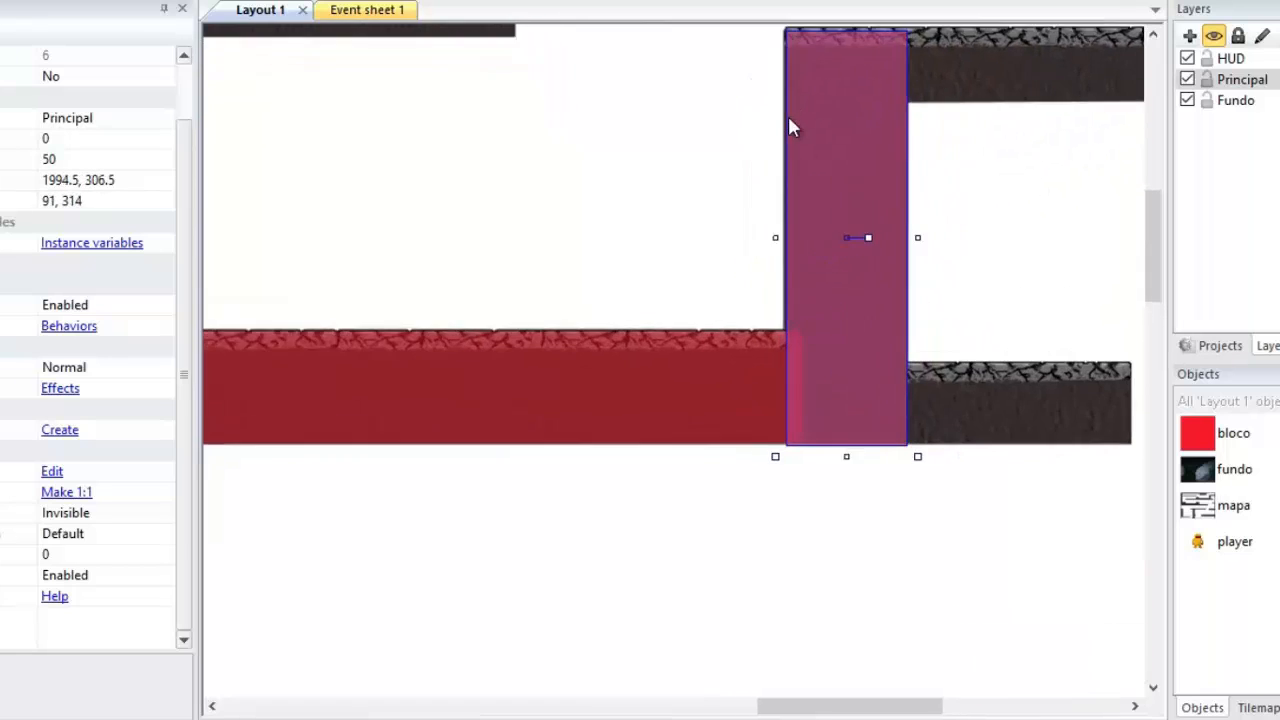
Step: Stretch the vertical wall's bloco up to the wall's upper edge, making it about 317.17 tall
middle_drag(766, 77, 581, 394)
middle_drag(611, 134, 509, 250)
ctrl+scroll(519, 278, up, 2)
drag(655, 161, 656, 147)
Step: Widen the wall's bloco to its outer side edge and trim its lower end to the rock, at about 93.27 × 315.75
middle_drag(367, 352, 477, 143)
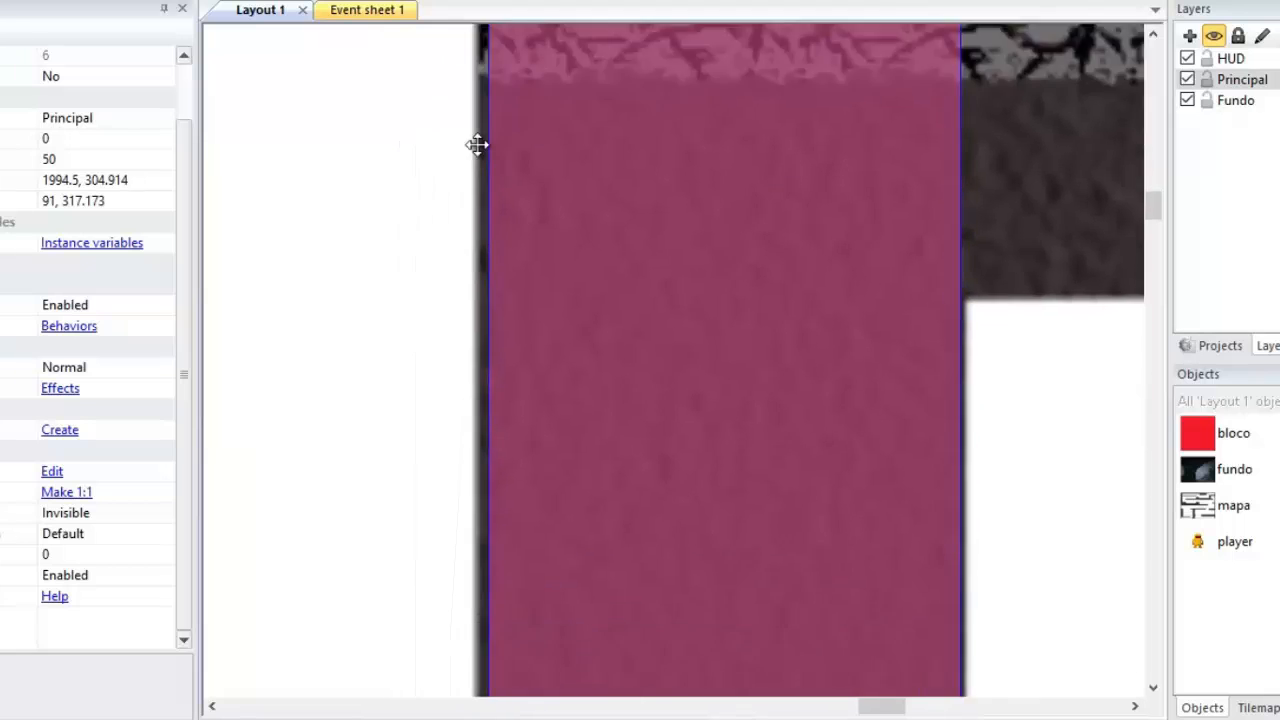
ctrl+scroll(429, 414, down, 3)
middle_drag(519, 532, 543, 297)
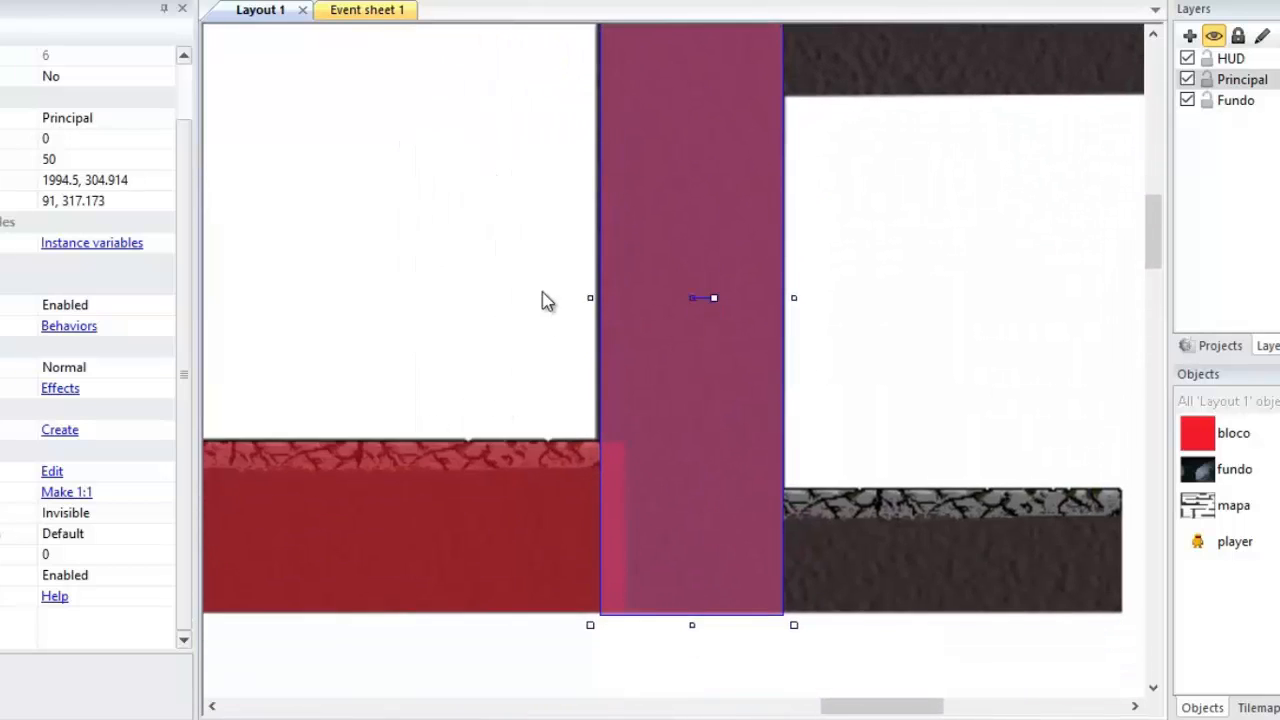
ctrl+scroll(543, 297, up, 2)
drag(519, 243, 517, 244)
scroll(818, 530, down, 3)
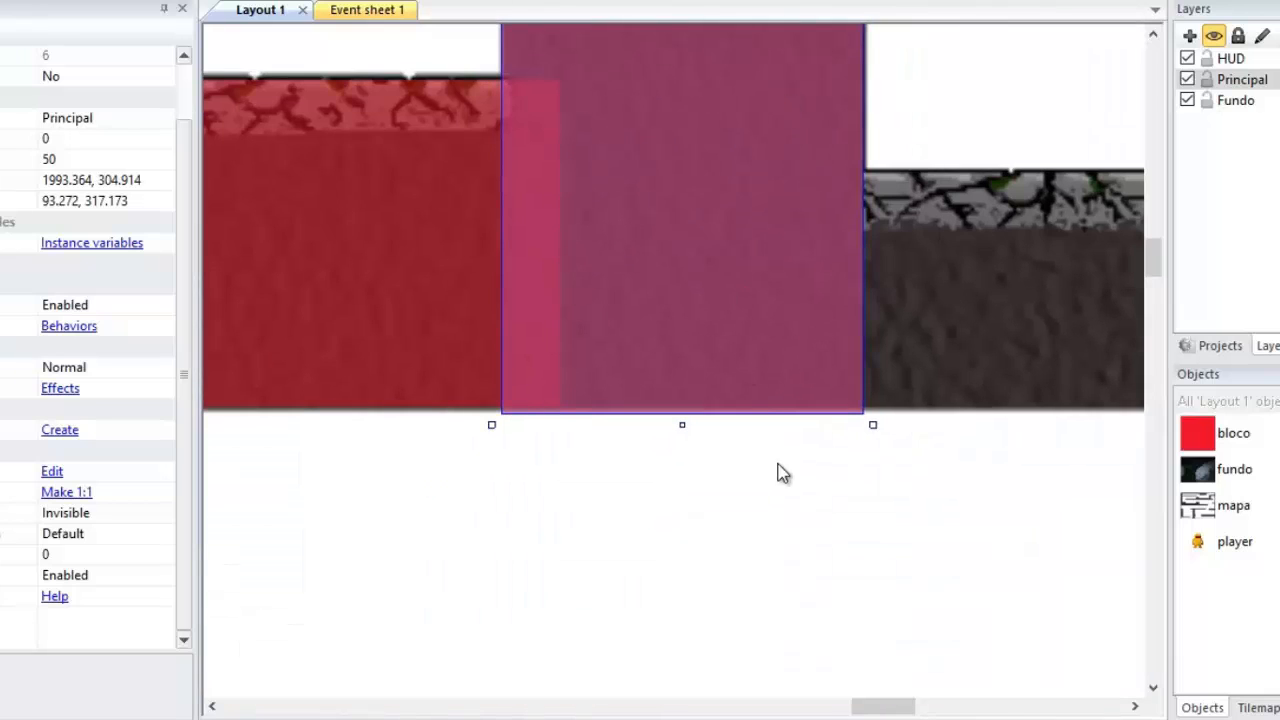
drag(683, 427, 695, 422)
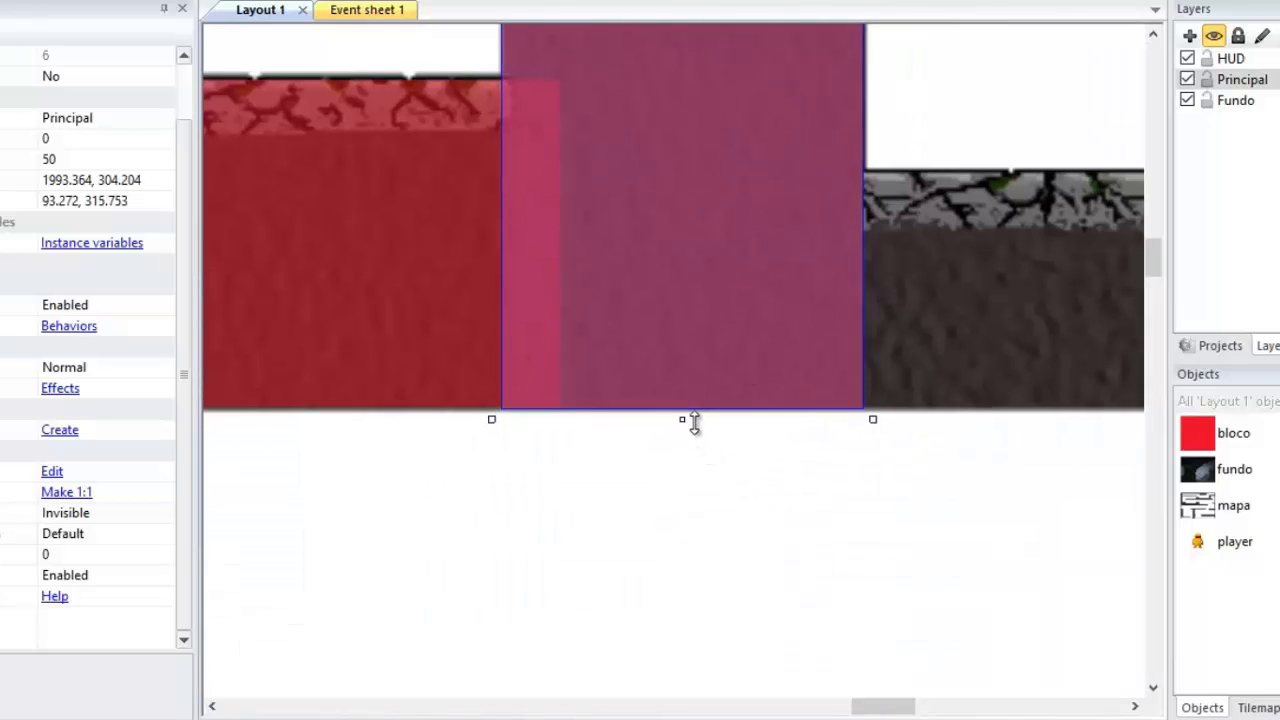
ctrl+scroll(887, 437, down, 6)
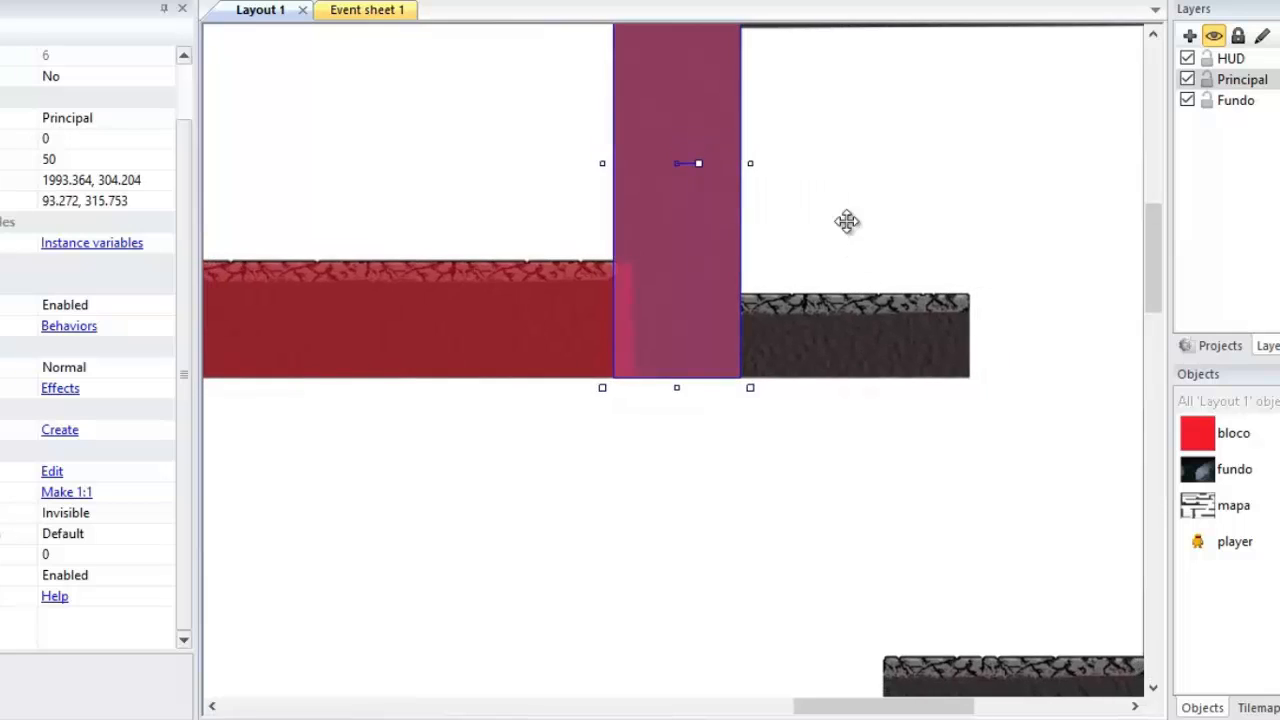
middle_drag(848, 221, 800, 332)
ctrl+scroll(792, 341, down, 3)
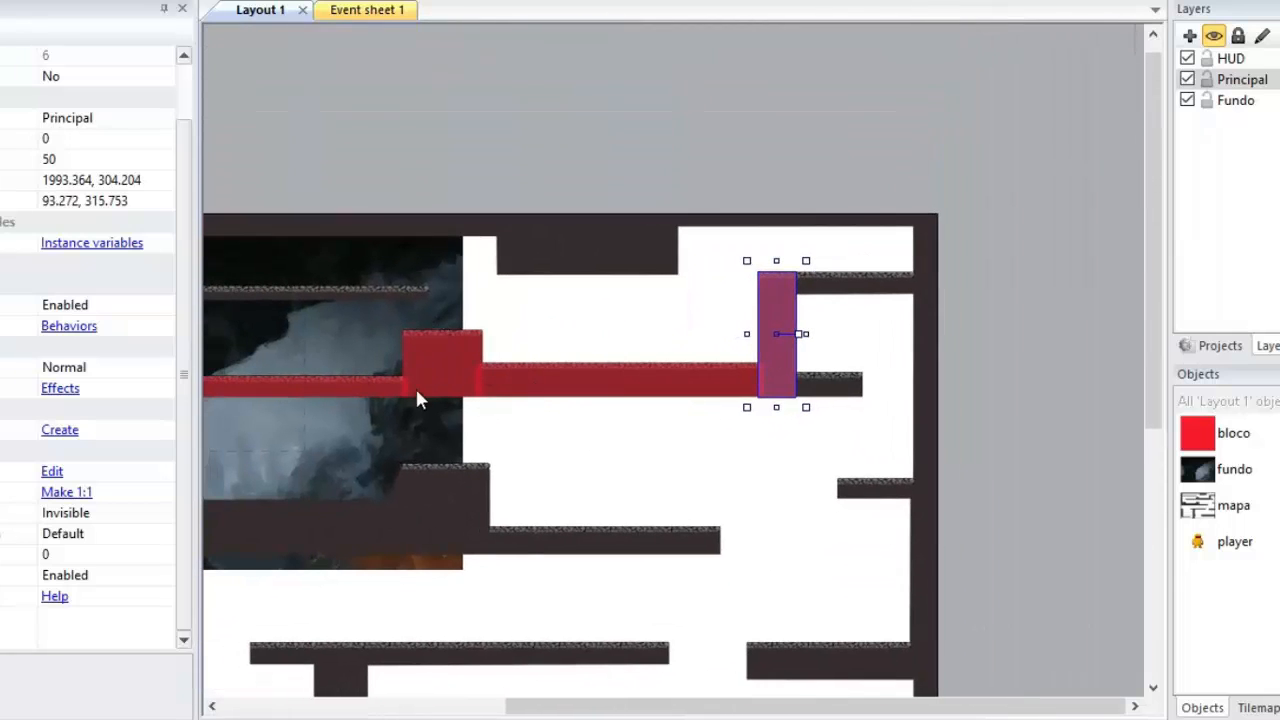
middle_drag(560, 340, 729, 223)
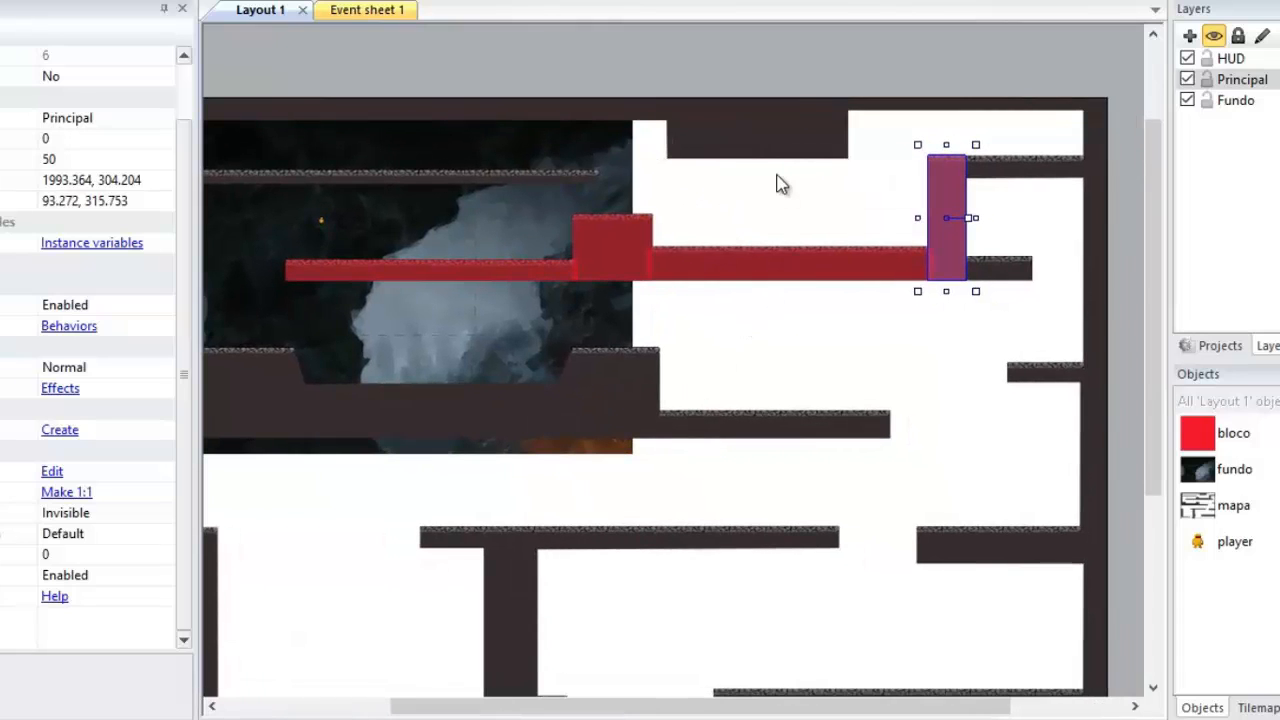
middle_drag(777, 176, 736, 244)
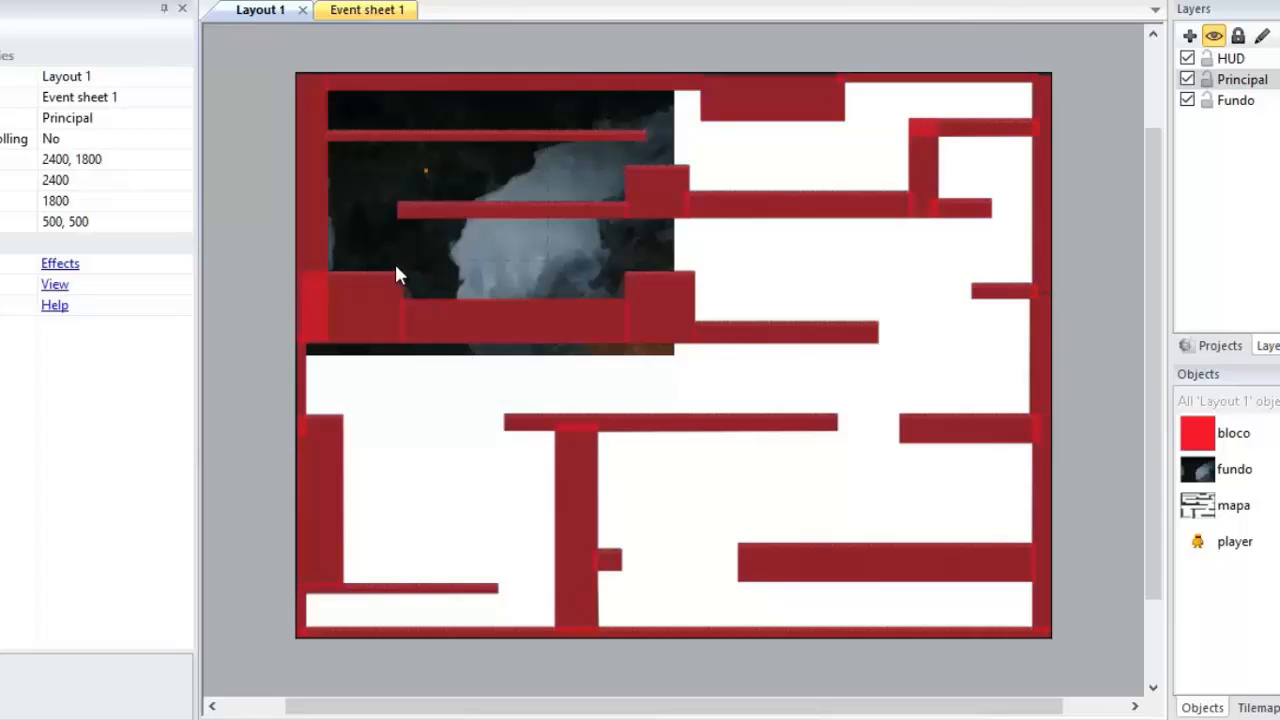
Step: Duplicate the pit floor's bloco, shrink the copy to 169 × 23, and place it against the left ledge's edge at 403, 654
ctrl+scroll(394, 280, up, 1)
ctrl+scroll(580, 271, up, 4)
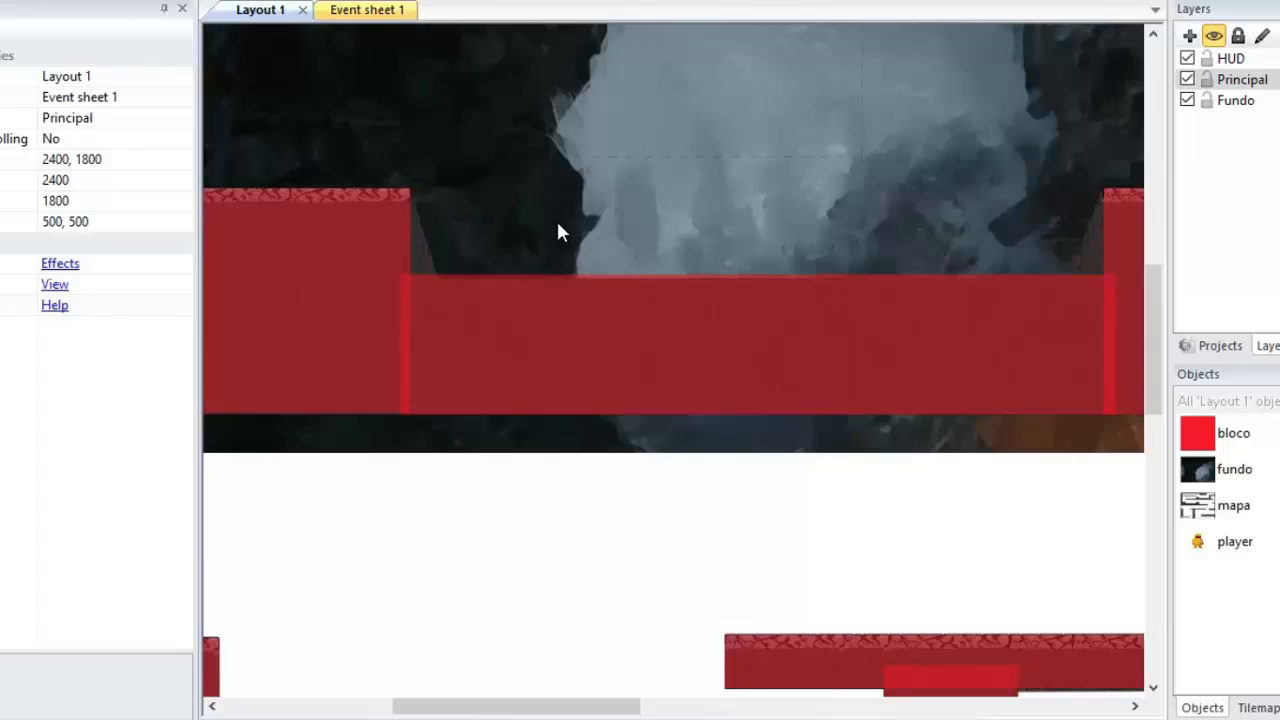
drag(783, 327, 724, 278)
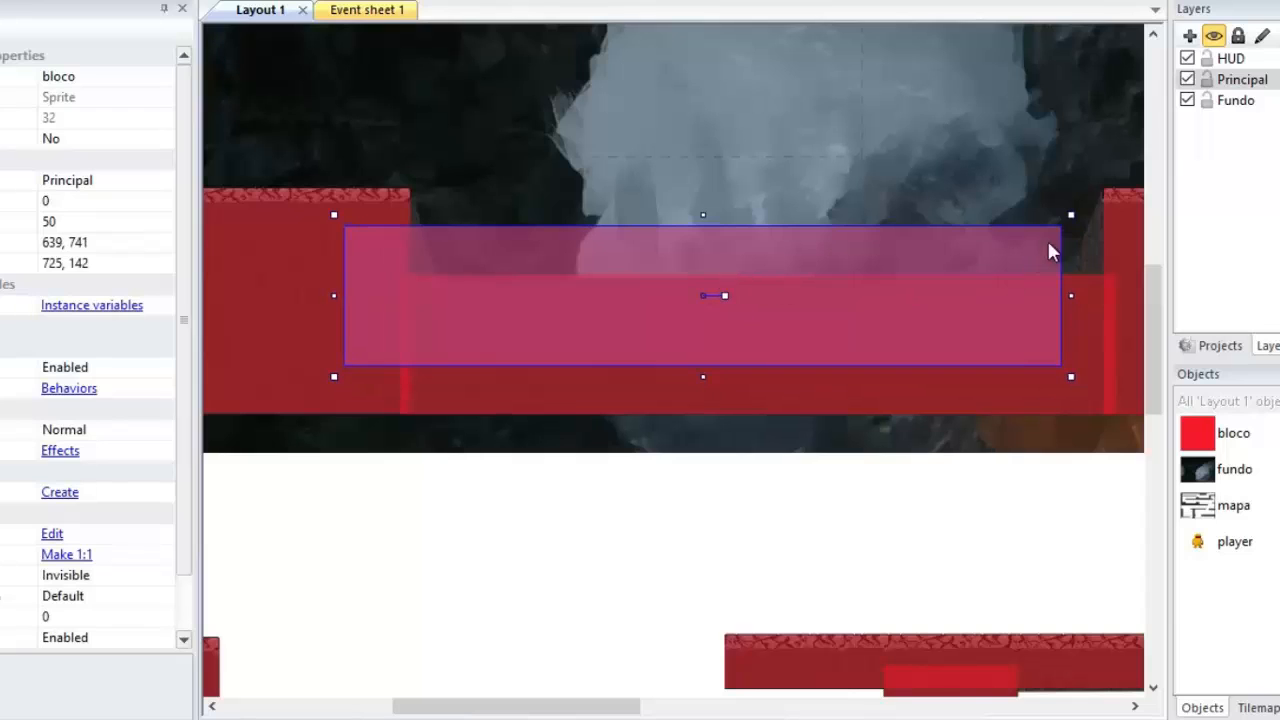
drag(1062, 226, 523, 329)
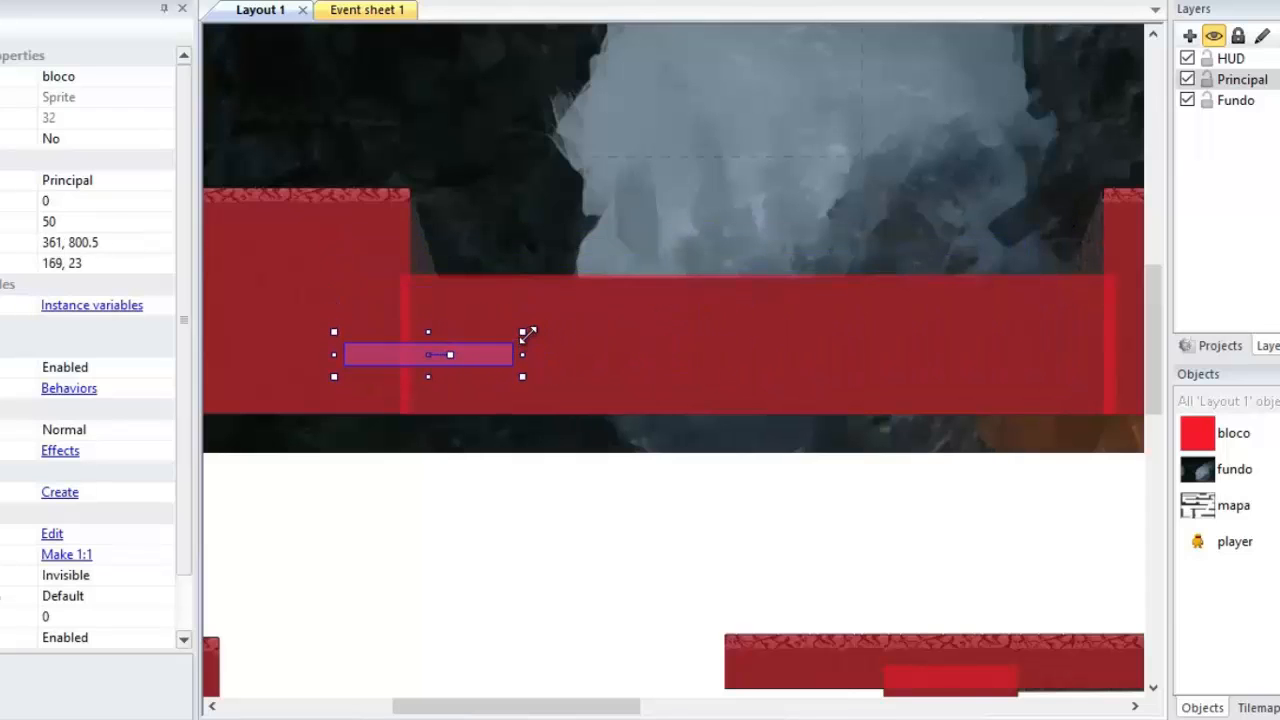
drag(380, 356, 423, 214)
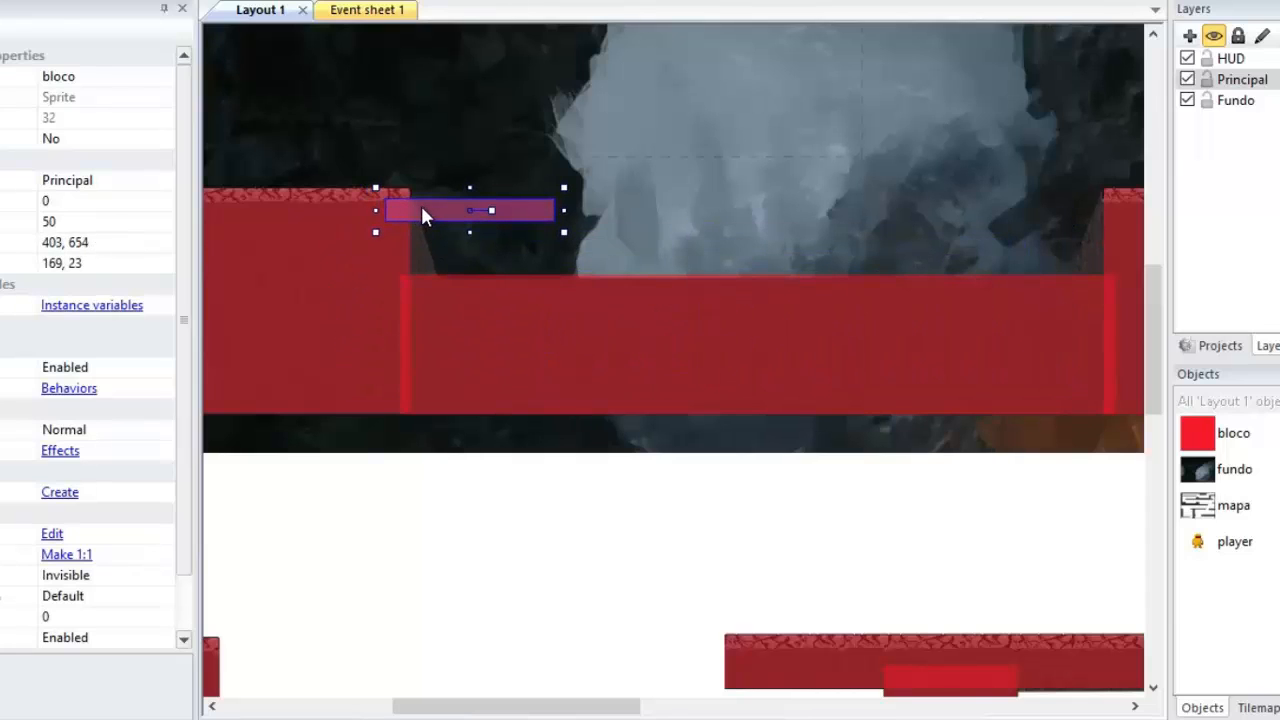
Step: Rotate the small bloco to about 72.22° along the pit's left slope and slim it to about 150.68 × 10.18
ctrl+scroll(492, 210, up, 3)
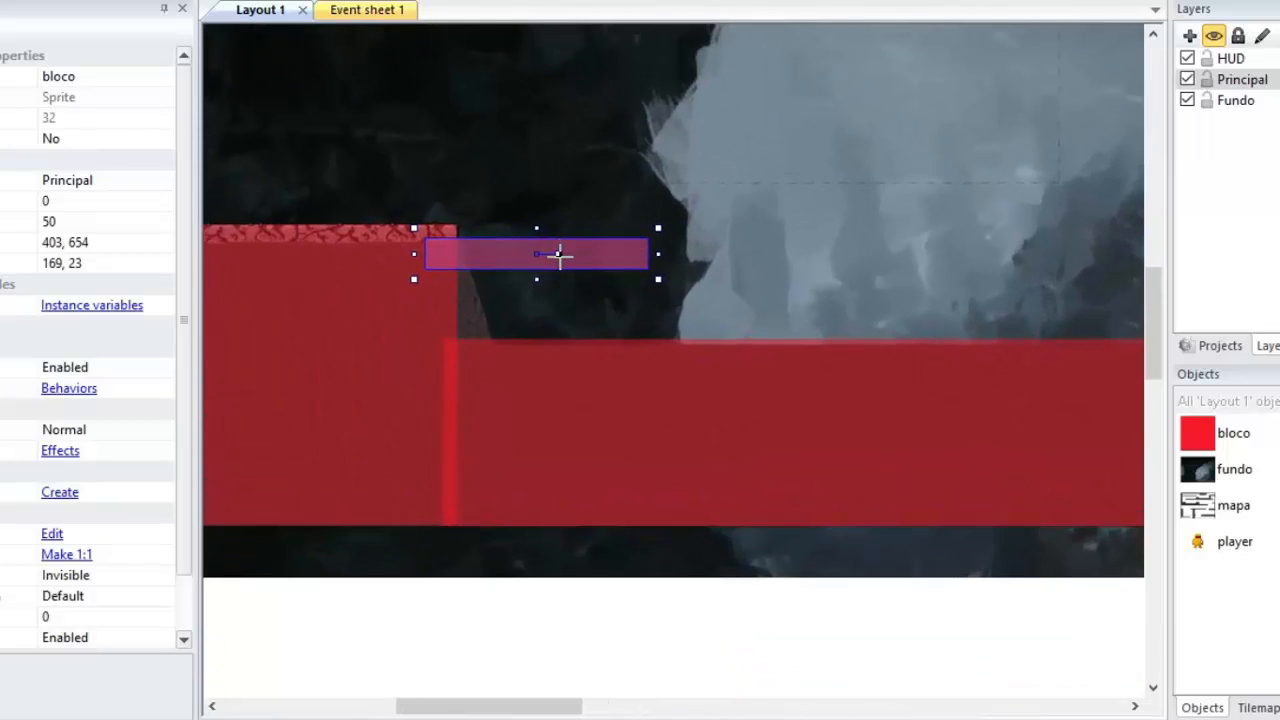
drag(558, 254, 460, 293)
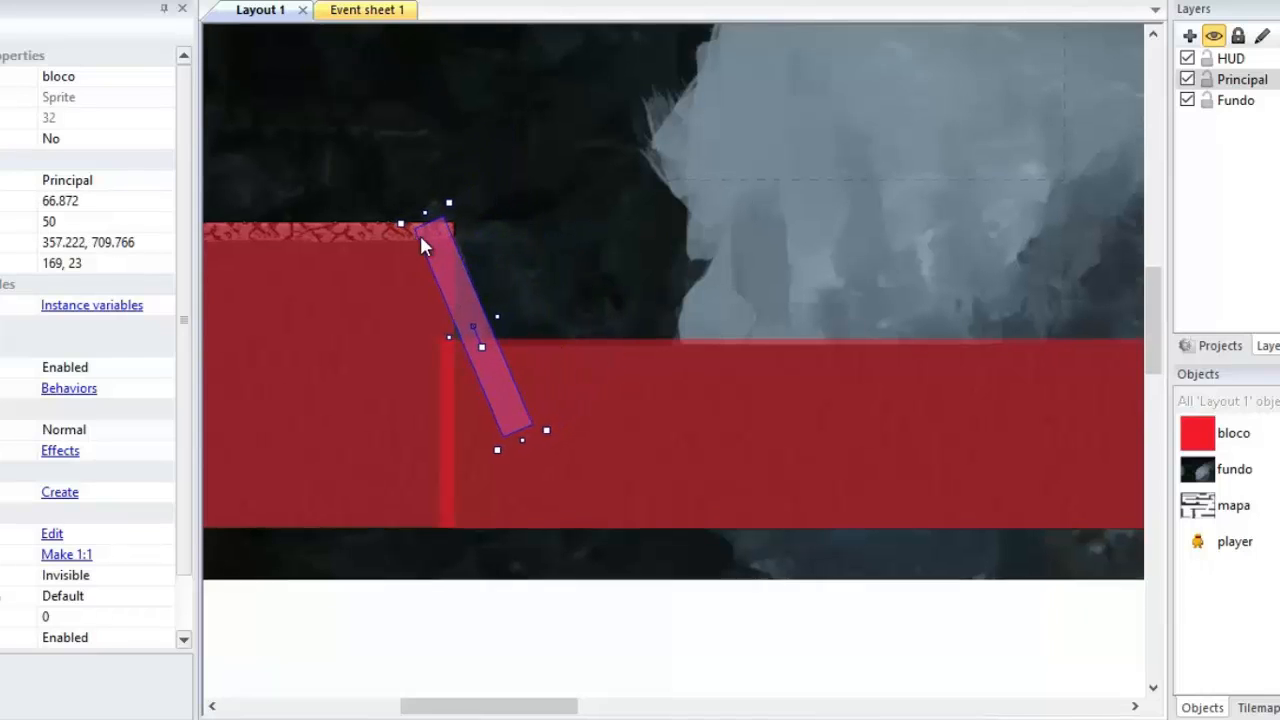
ctrl+scroll(419, 232, up, 3)
middle_drag(615, 220, 667, 270)
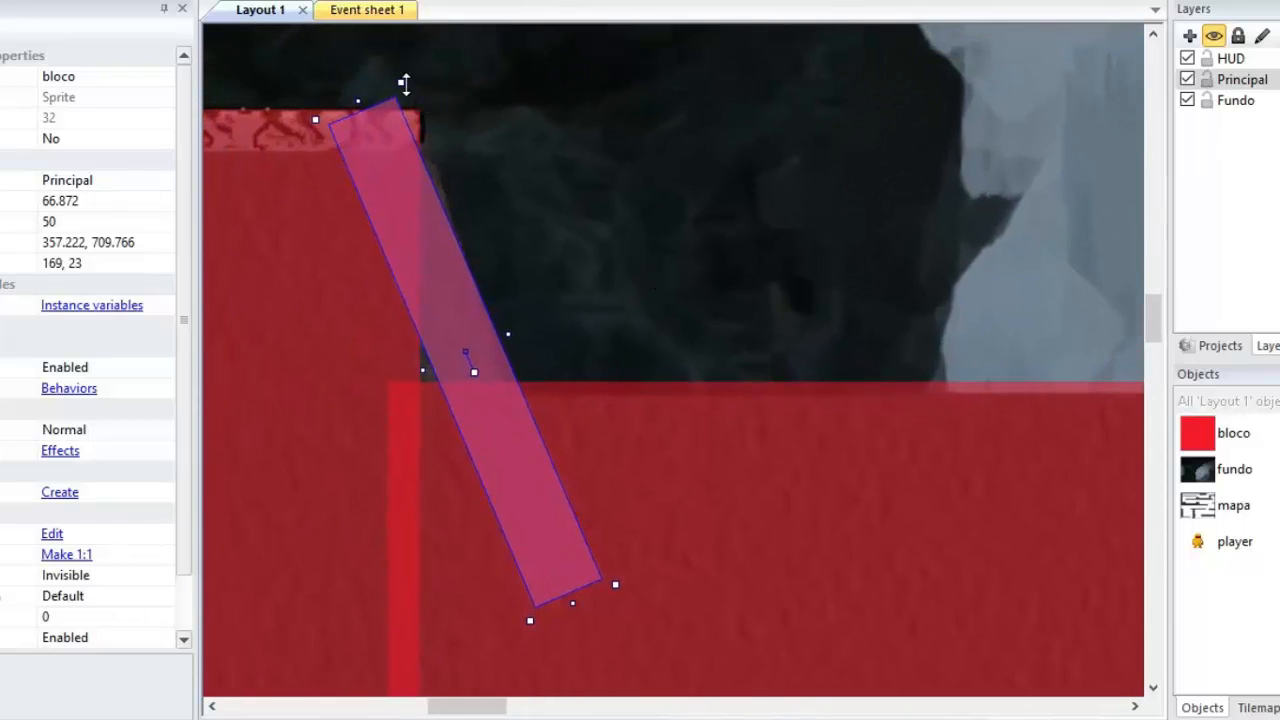
drag(404, 84, 390, 152)
drag(407, 274, 416, 222)
drag(474, 356, 474, 357)
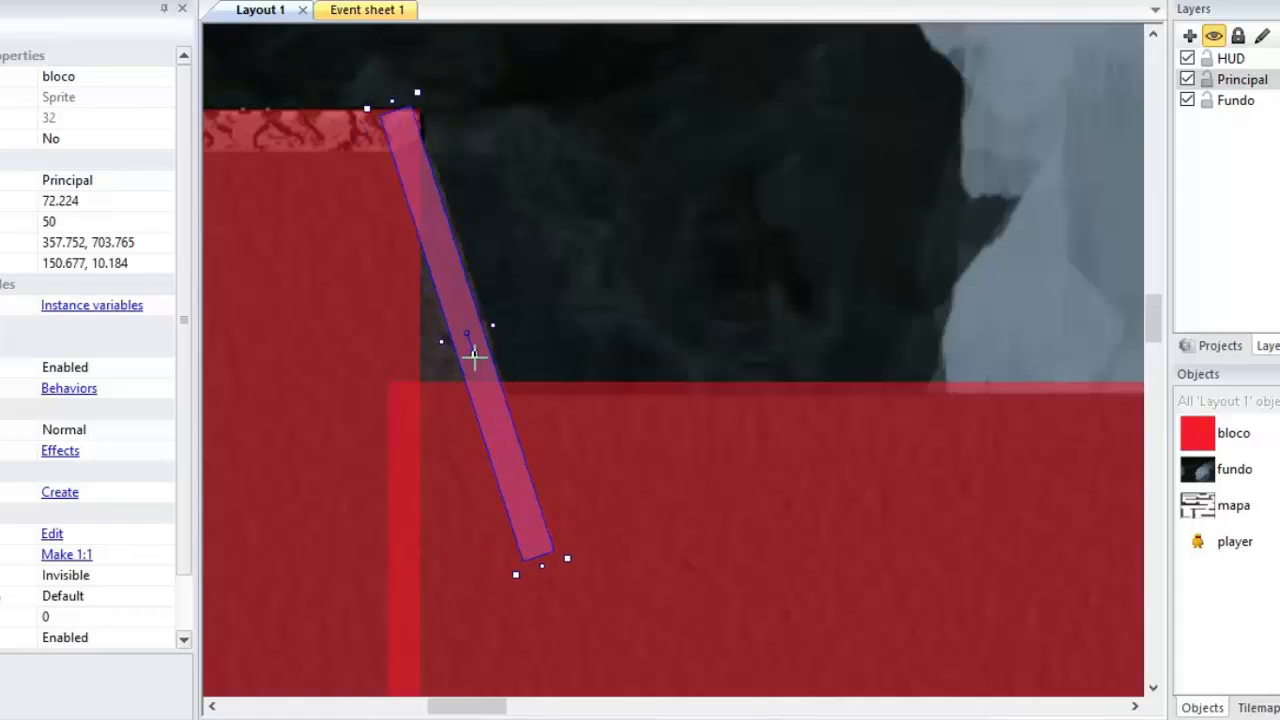
drag(442, 270, 457, 287)
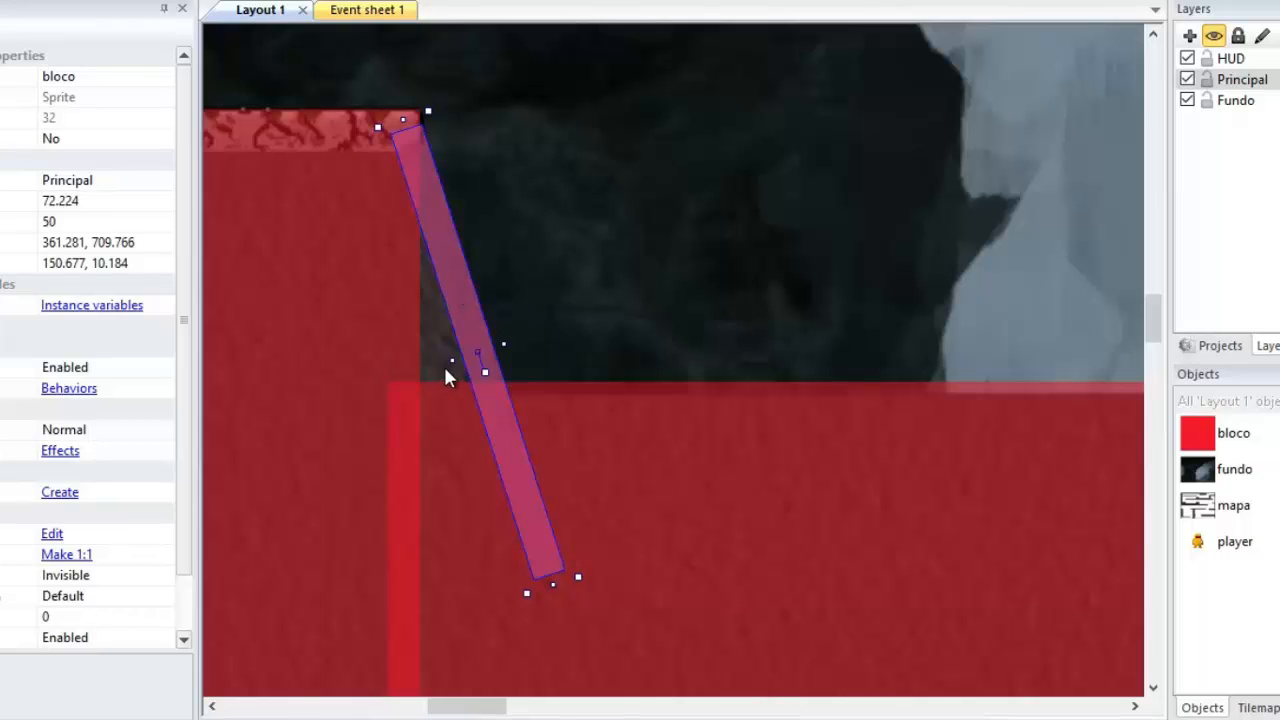
Step: Thicken the slanted bloco into the left ledge to about 28.39, filling the gap behind the slope
drag(450, 360, 399, 378)
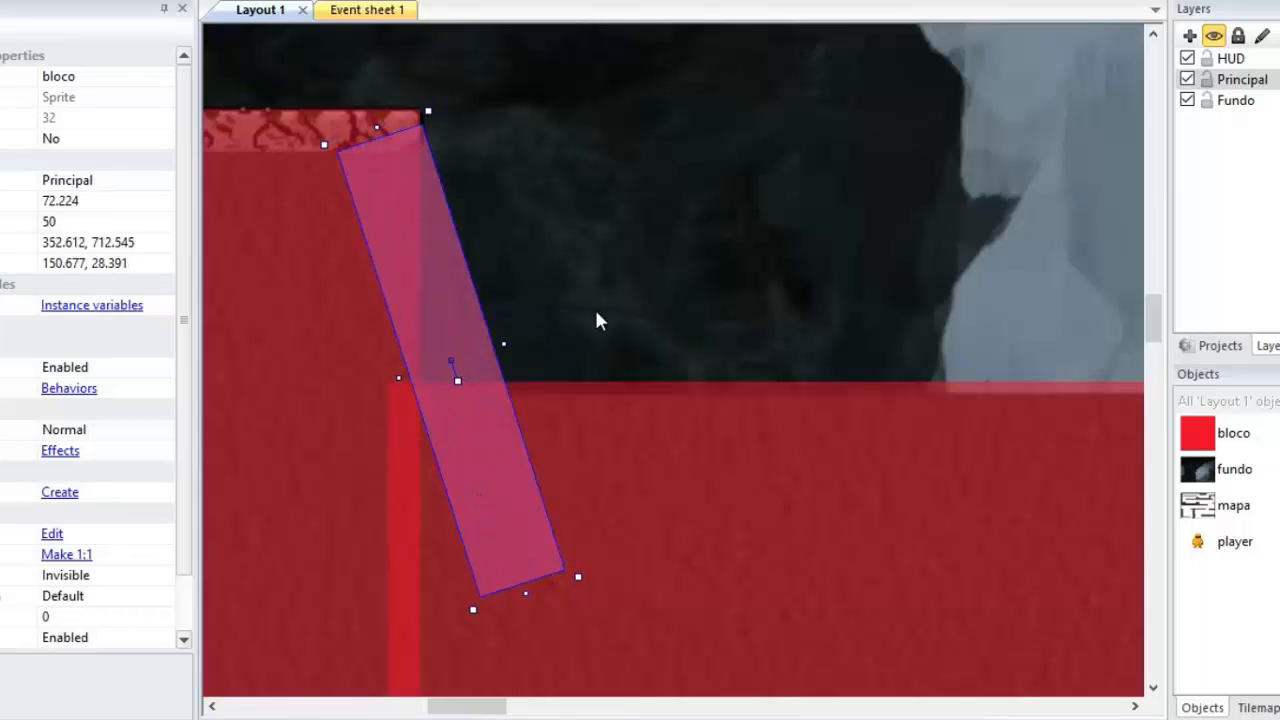
ctrl+scroll(632, 306, down, 2)
middle_drag(632, 306, 449, 268)
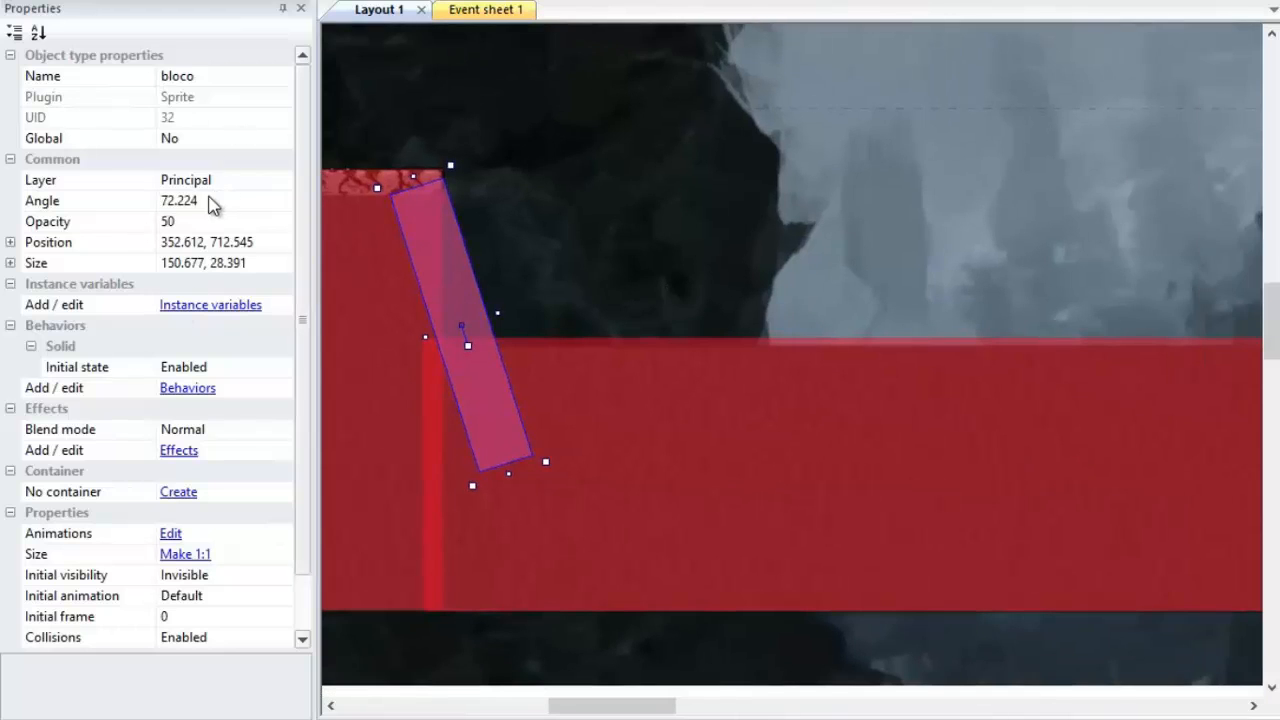
middle_drag(580, 240, 557, 206)
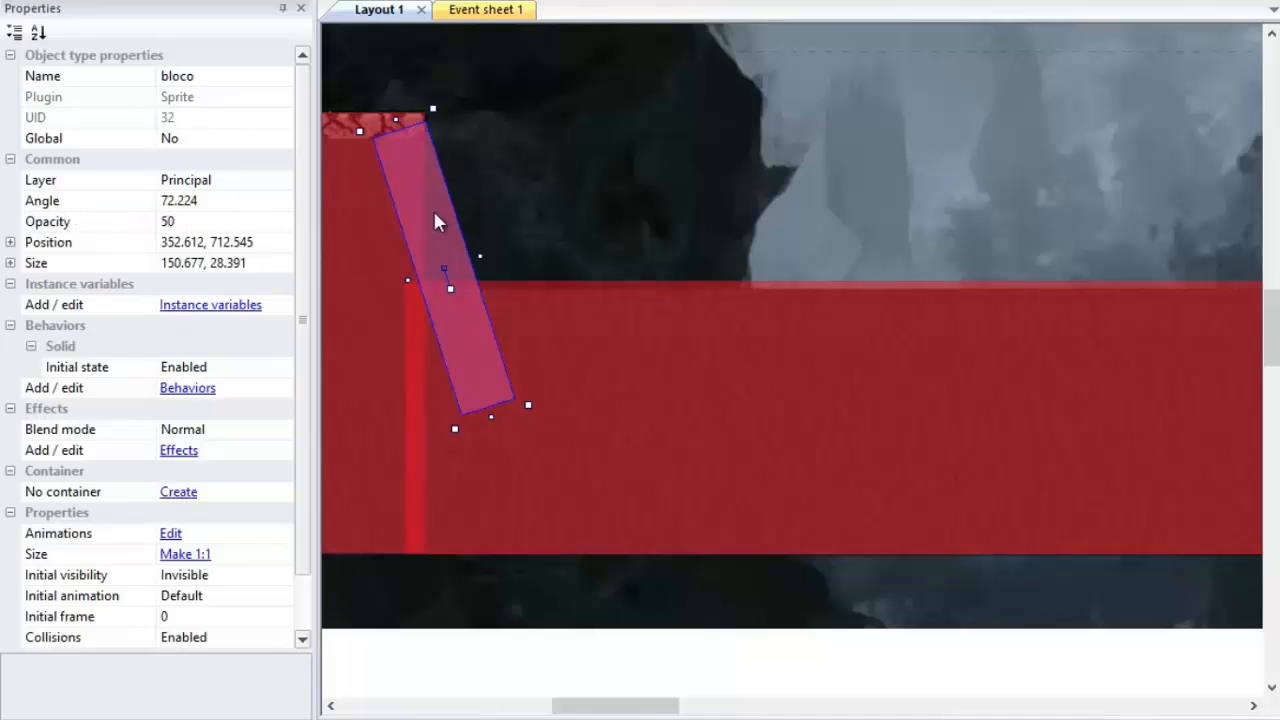
Step: Duplicate the slanted bloco and mirror the copy's tilt by setting its angle to -72.224
click(211, 200)
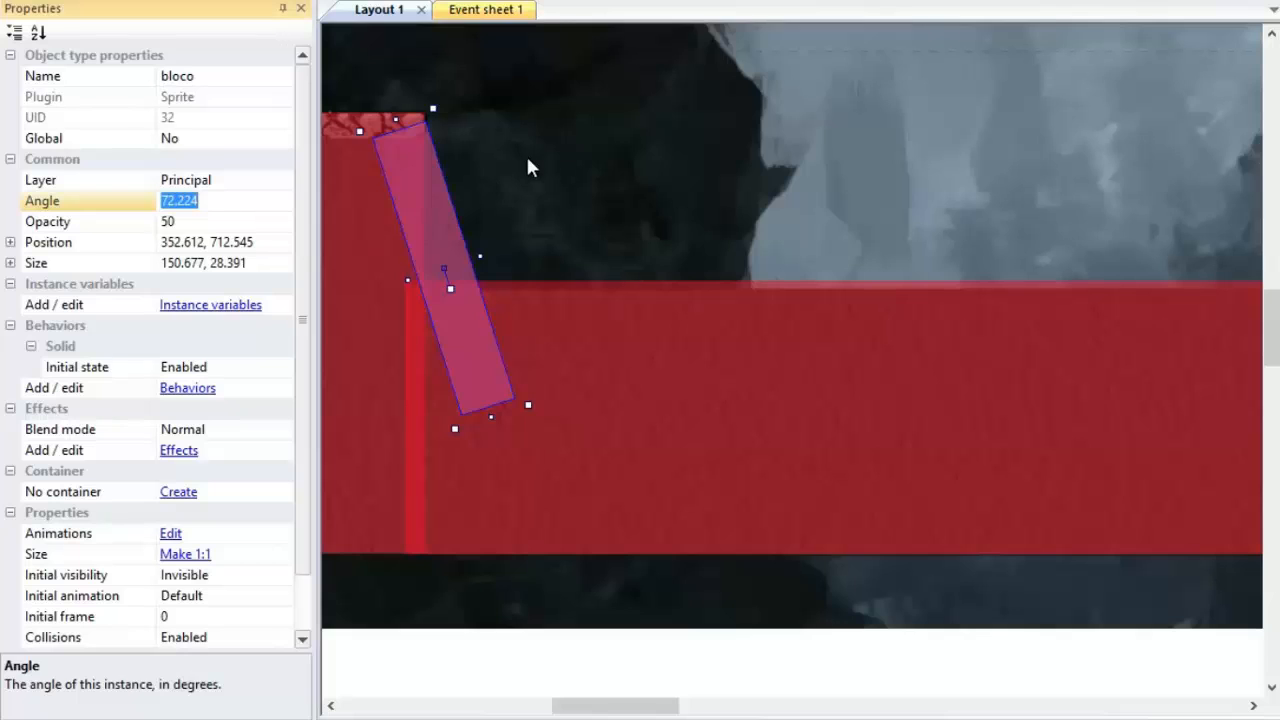
click(466, 210)
click(441, 214)
ctrl+drag(503, 214, 628, 204)
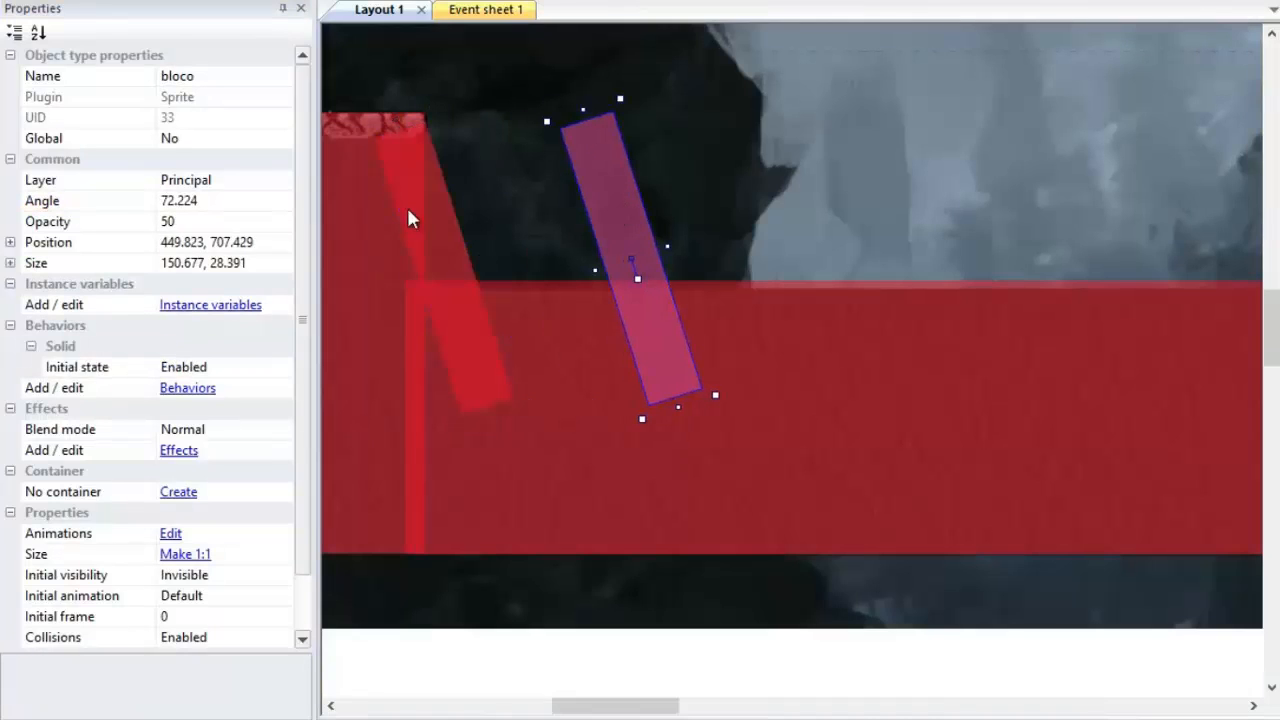
click(178, 203)
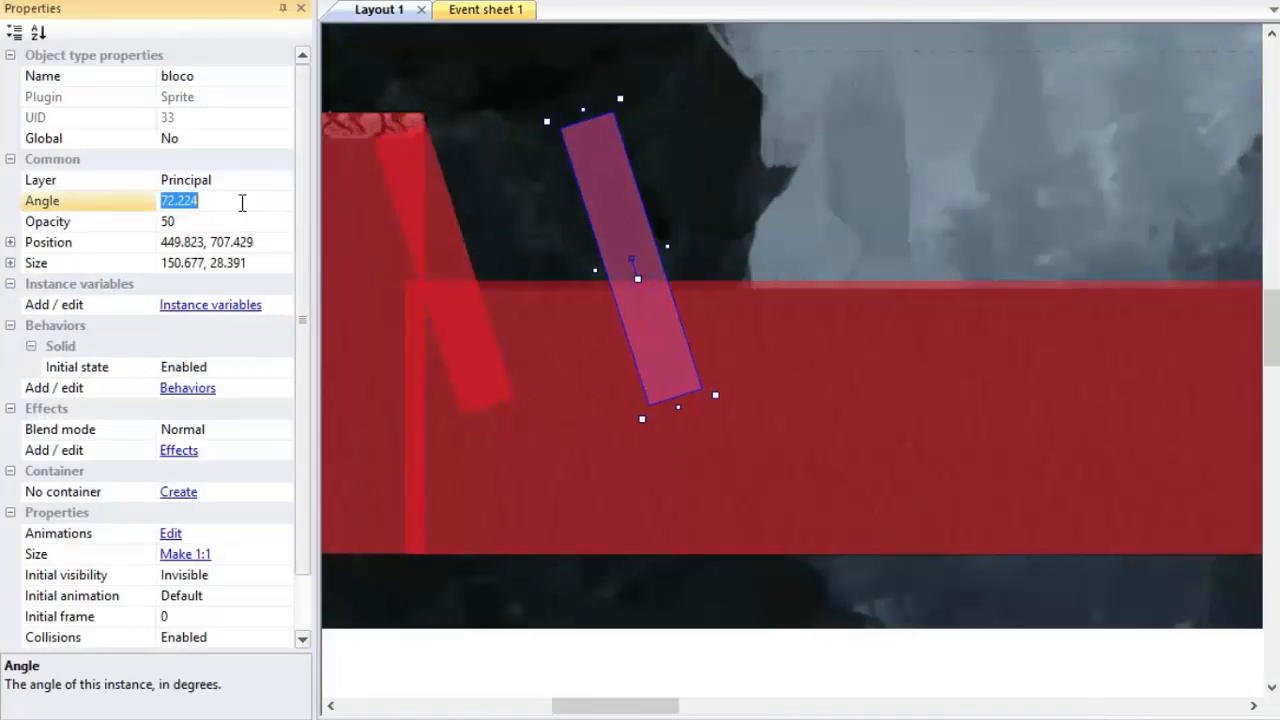
key(Home)
text(-)
key(Return)
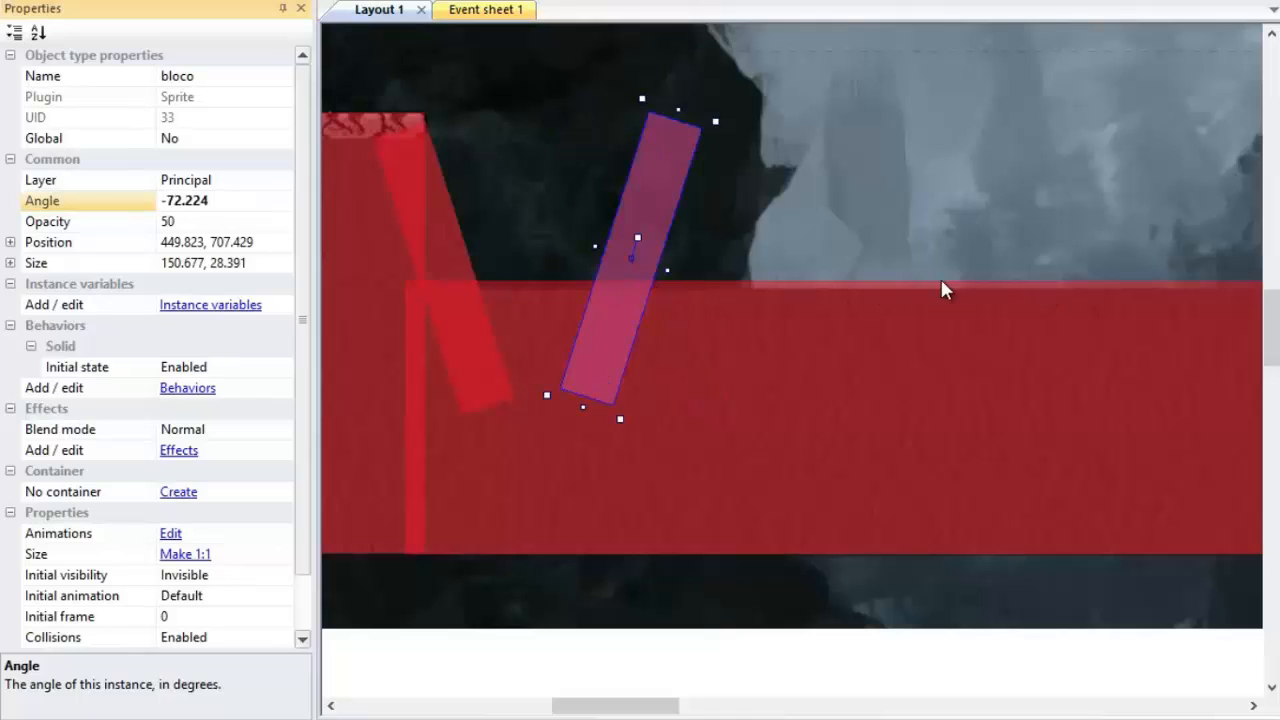
Step: Move the mirrored slanted bloco across the pit onto the right slope, at about 1032.52, 710.84
drag(665, 205, 1114, 220)
middle_drag(1143, 294, 395, 272)
drag(380, 192, 1040, 177)
ctrl+scroll(976, 148, up, 2)
ctrl+scroll(976, 148, up, 1)
middle_drag(976, 148, 653, 390)
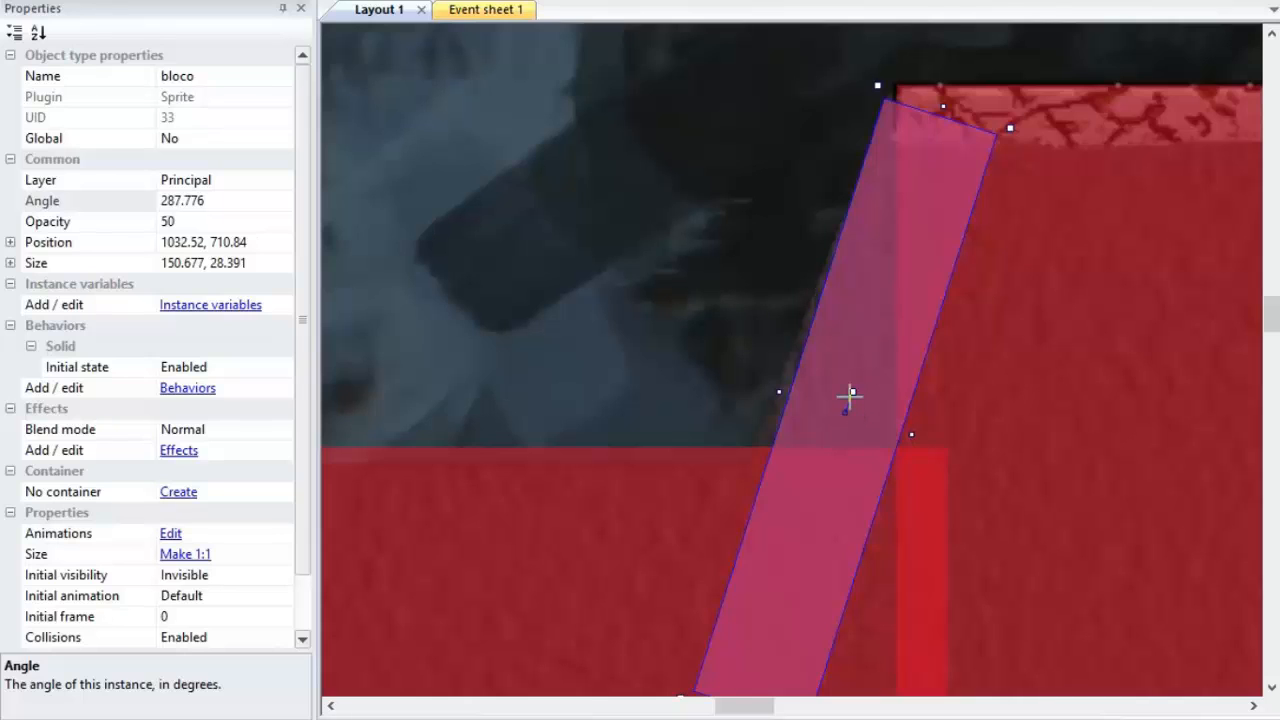
Step: Adjust the right slope's bloco to an angle of about 290.4° and align it with the ledge corner at about 1032.26, 707.66
drag(851, 393, 854, 393)
drag(890, 309, 885, 307)
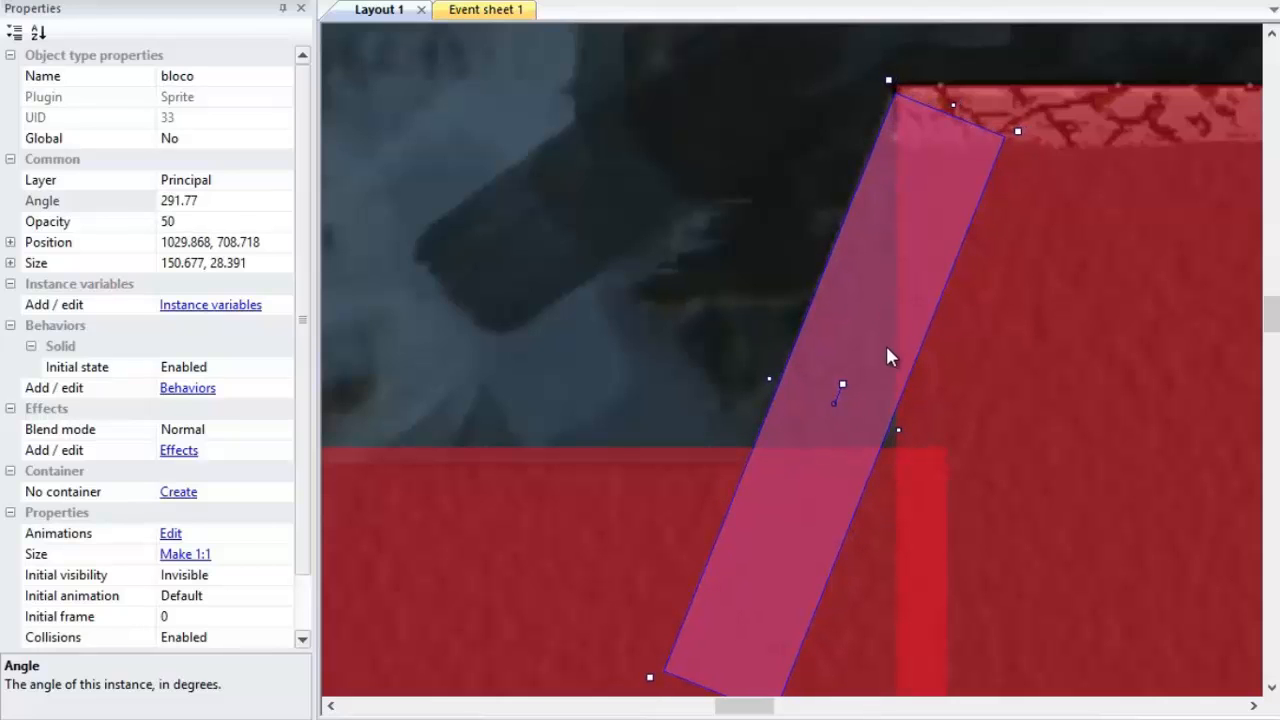
drag(845, 384, 842, 380)
drag(872, 325, 866, 325)
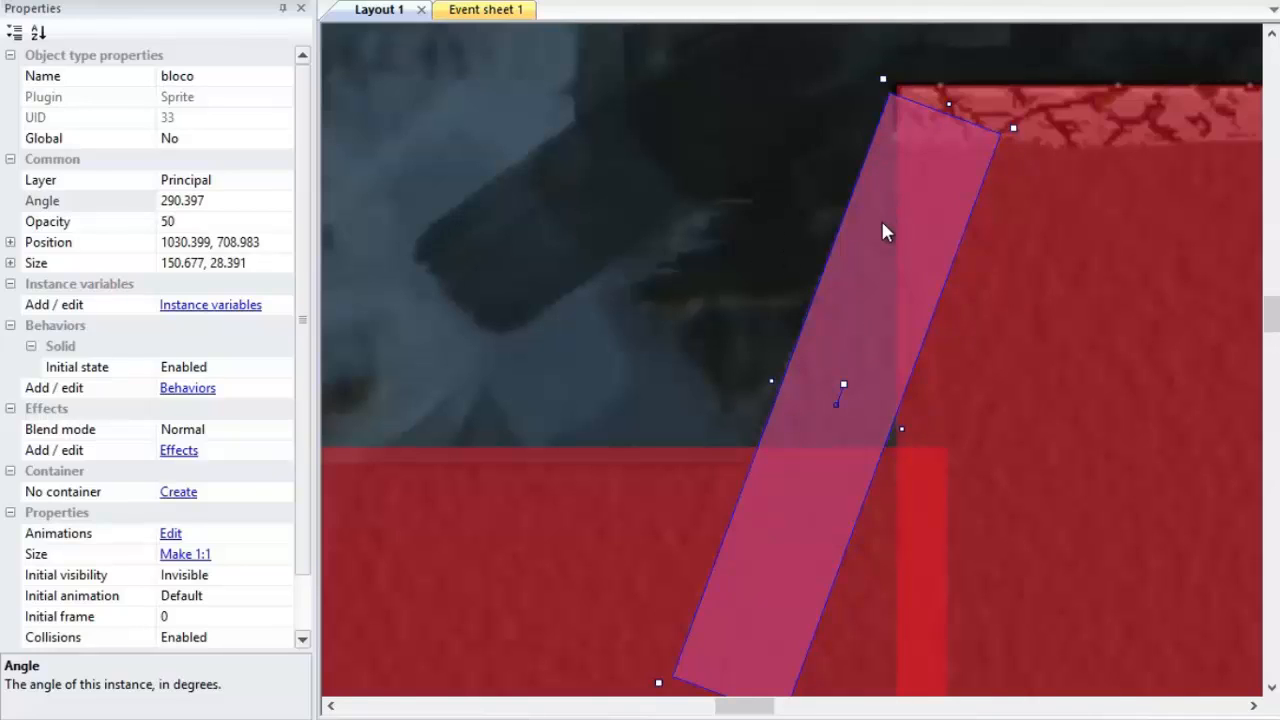
drag(882, 224, 889, 220)
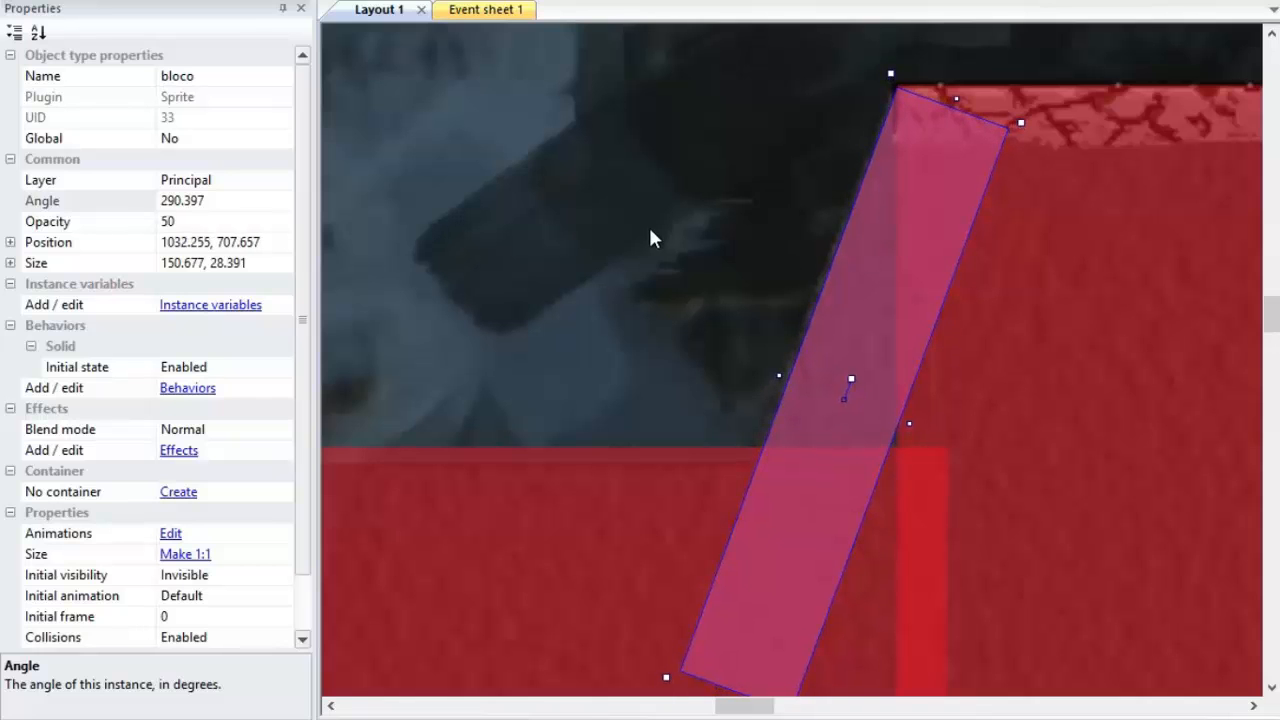
Step: Select all bloco instances in the layout and send them to the bottom of their layer
ctrl+scroll(648, 232, down, 10)
click(651, 270)
ctrl+scroll(650, 275, down, 6)
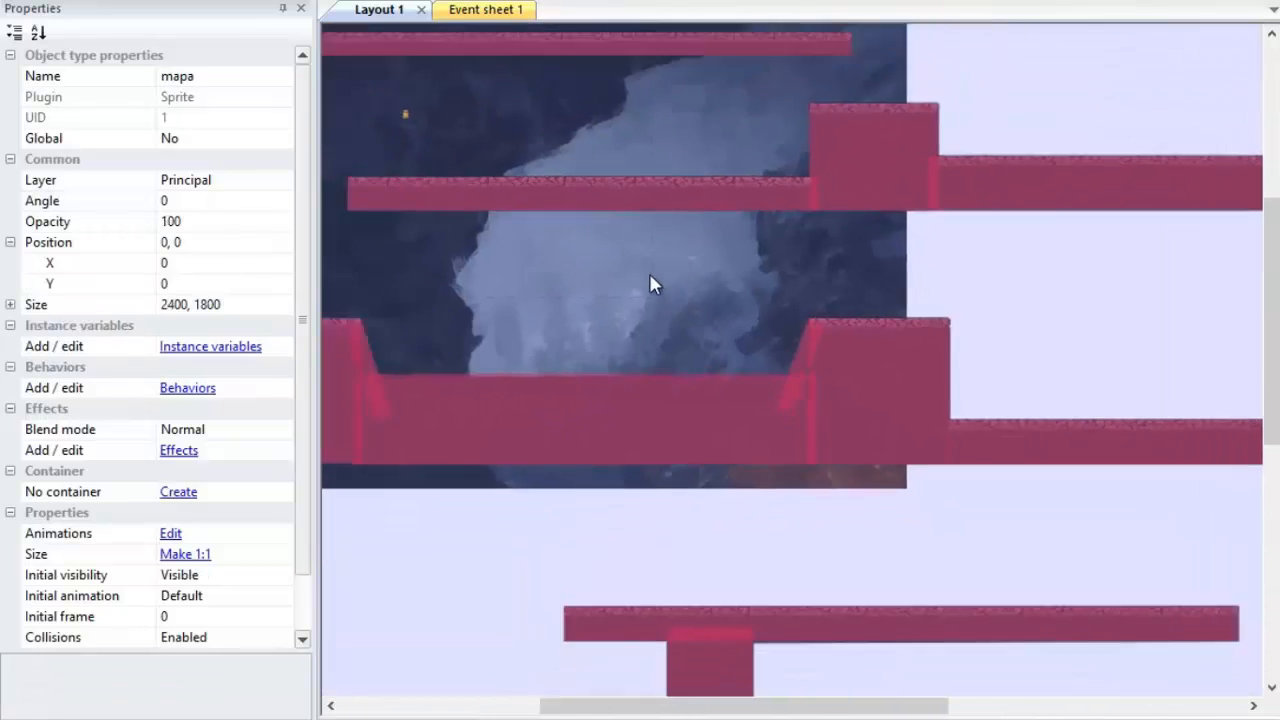
ctrl+scroll(649, 285, down, 5)
click(443, 286)
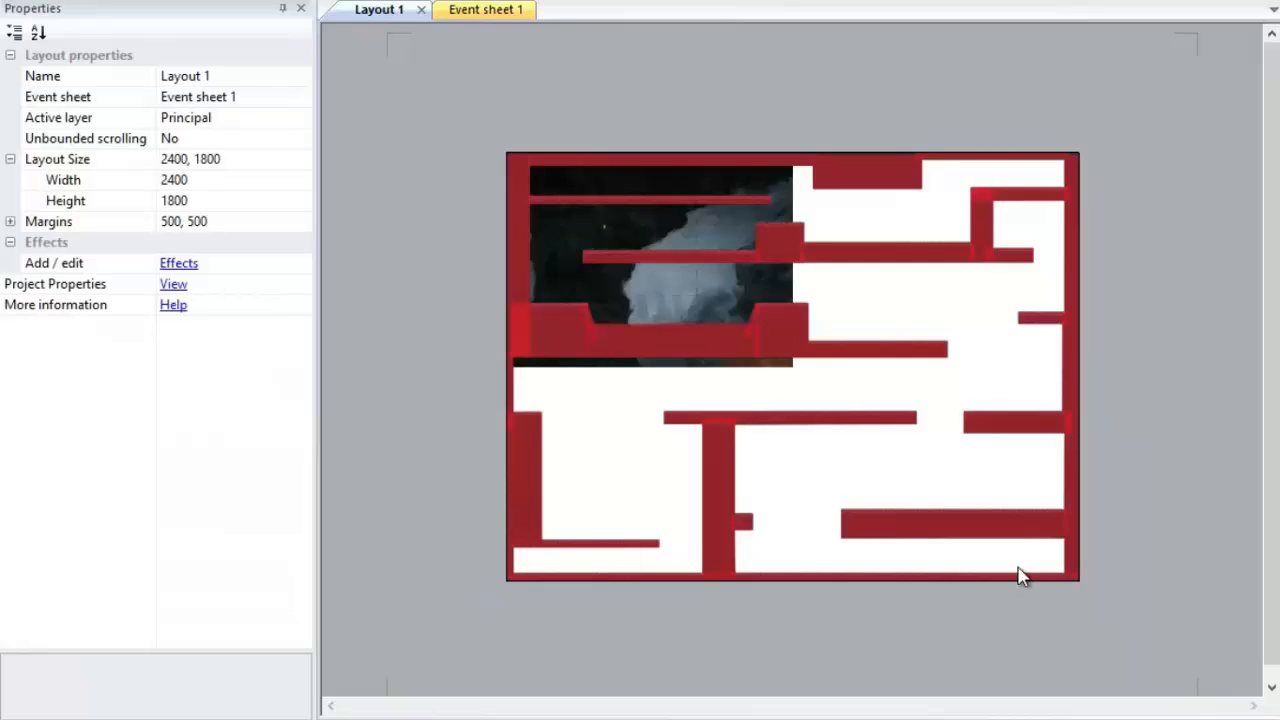
ctrl+scroll(608, 243, up, 2)
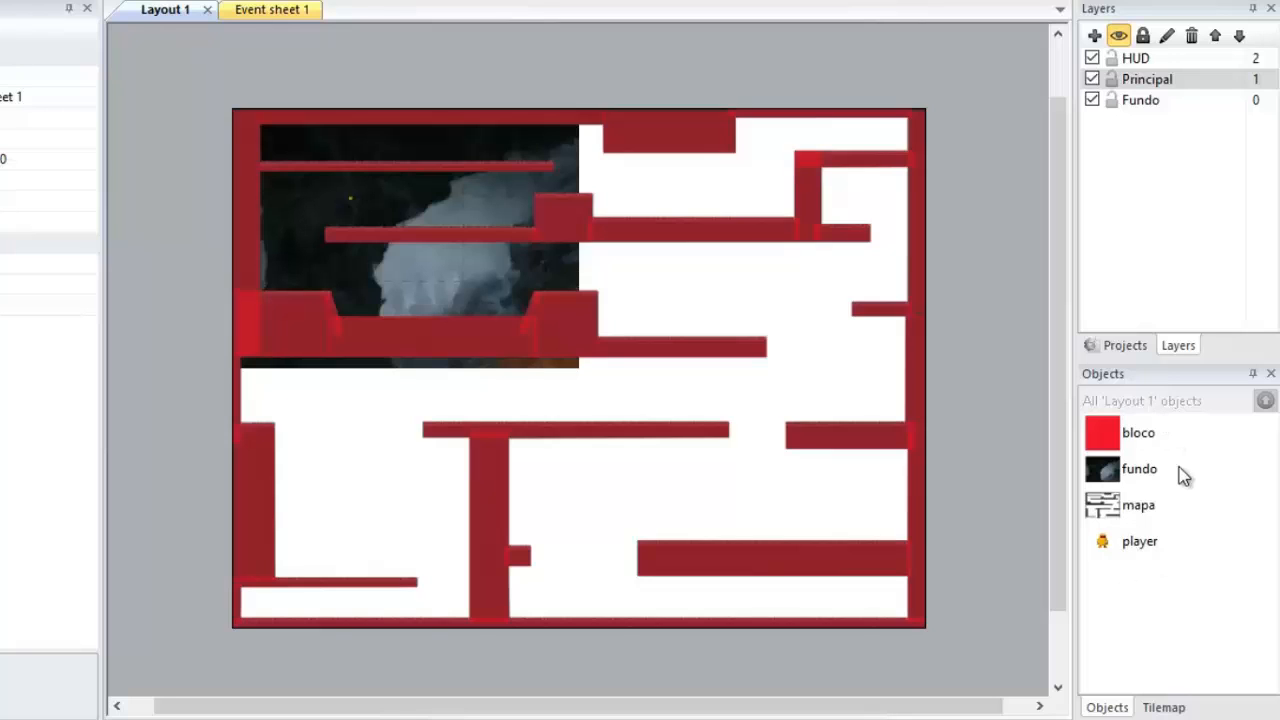
click(1106, 434)
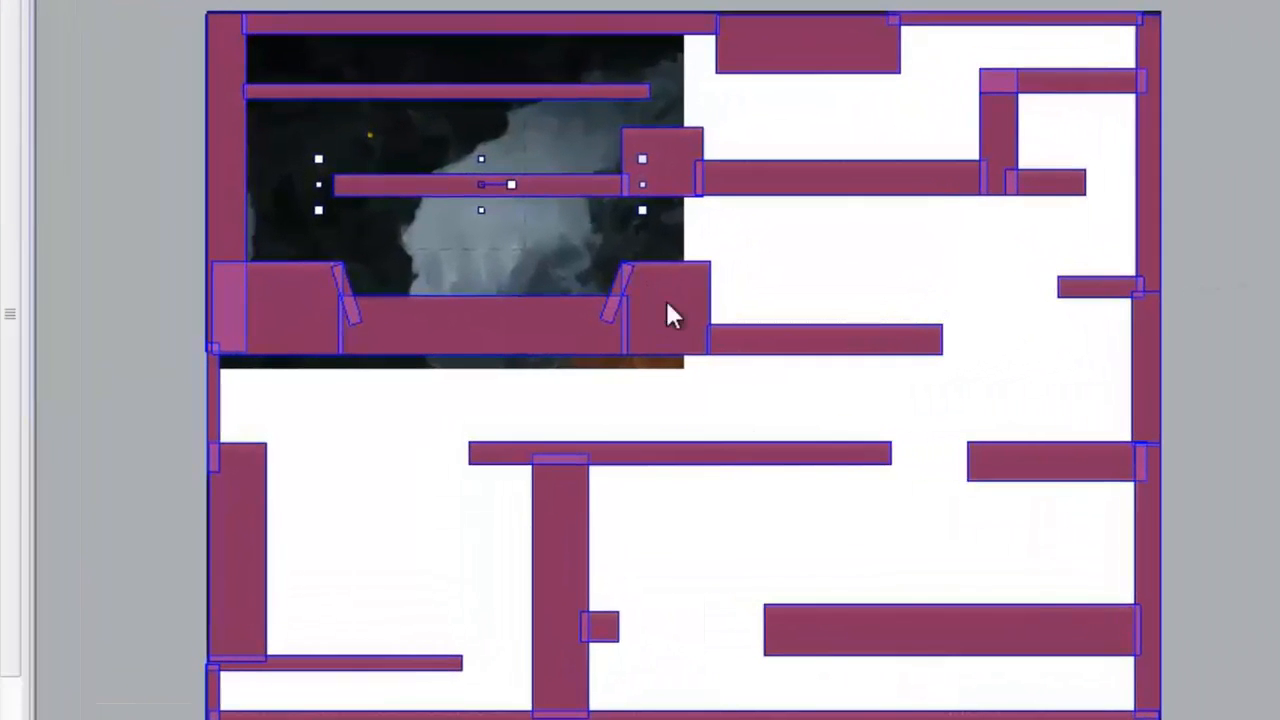
right_click(667, 304)
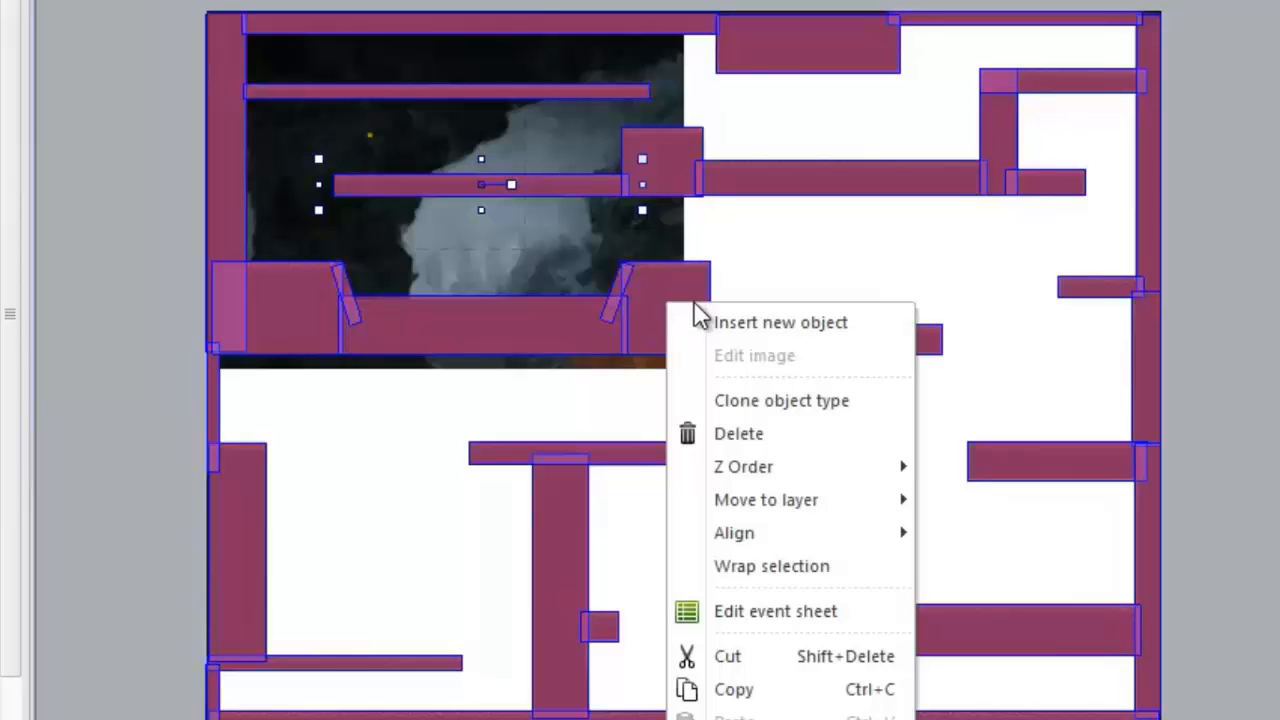
mouse_move(790, 470)
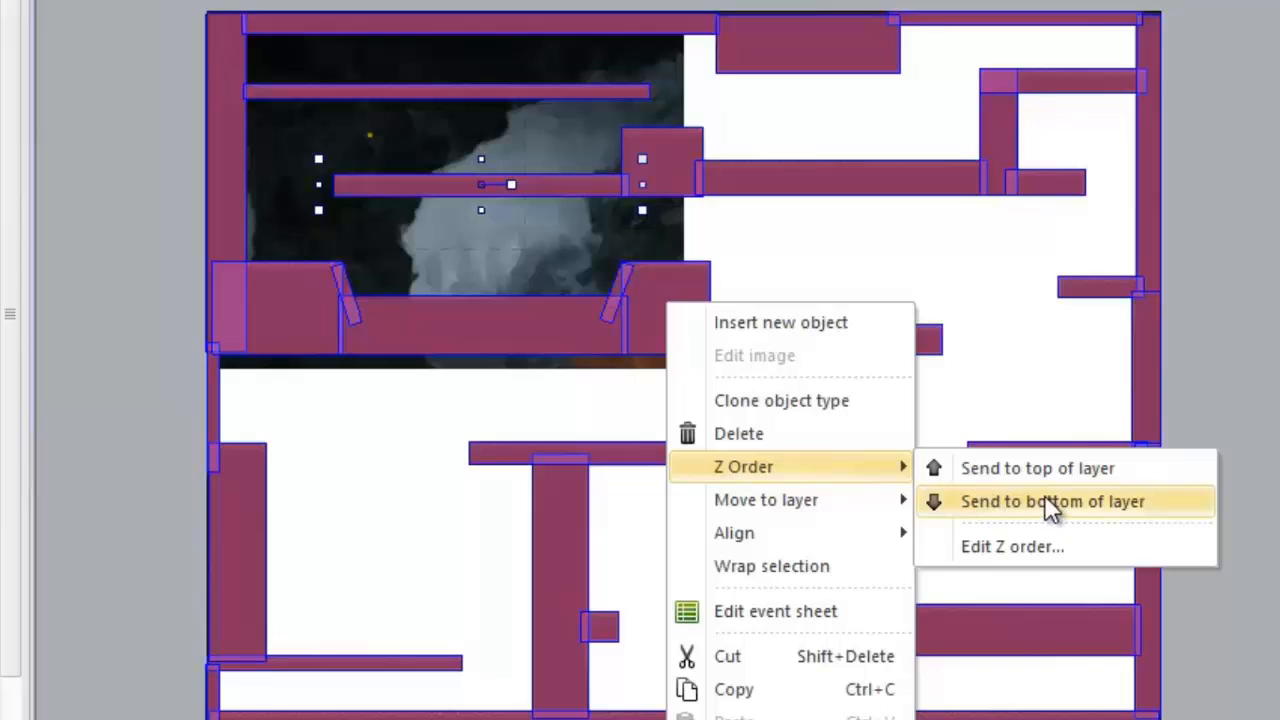
click(1072, 501)
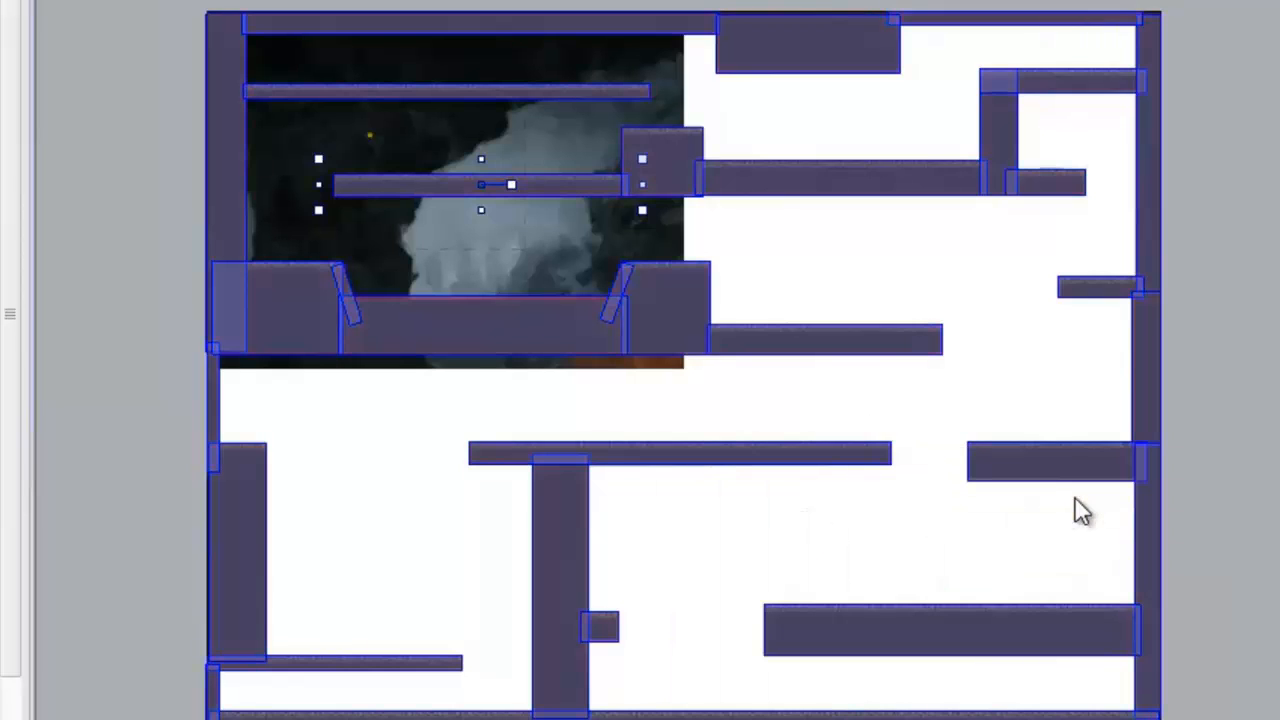
Step: Deselect the blocos and inspect the red edge along the pit floor up close
click(153, 212)
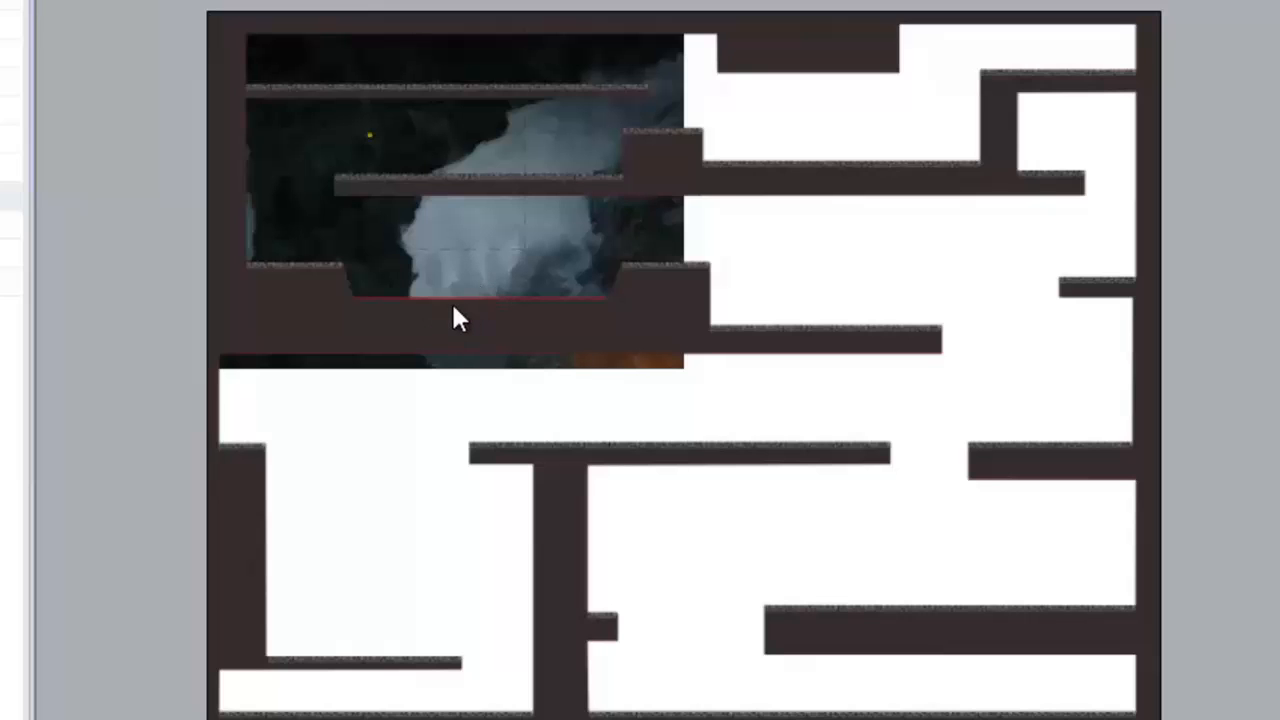
ctrl+scroll(451, 301, up, 5)
ctrl+scroll(494, 282, up, 5)
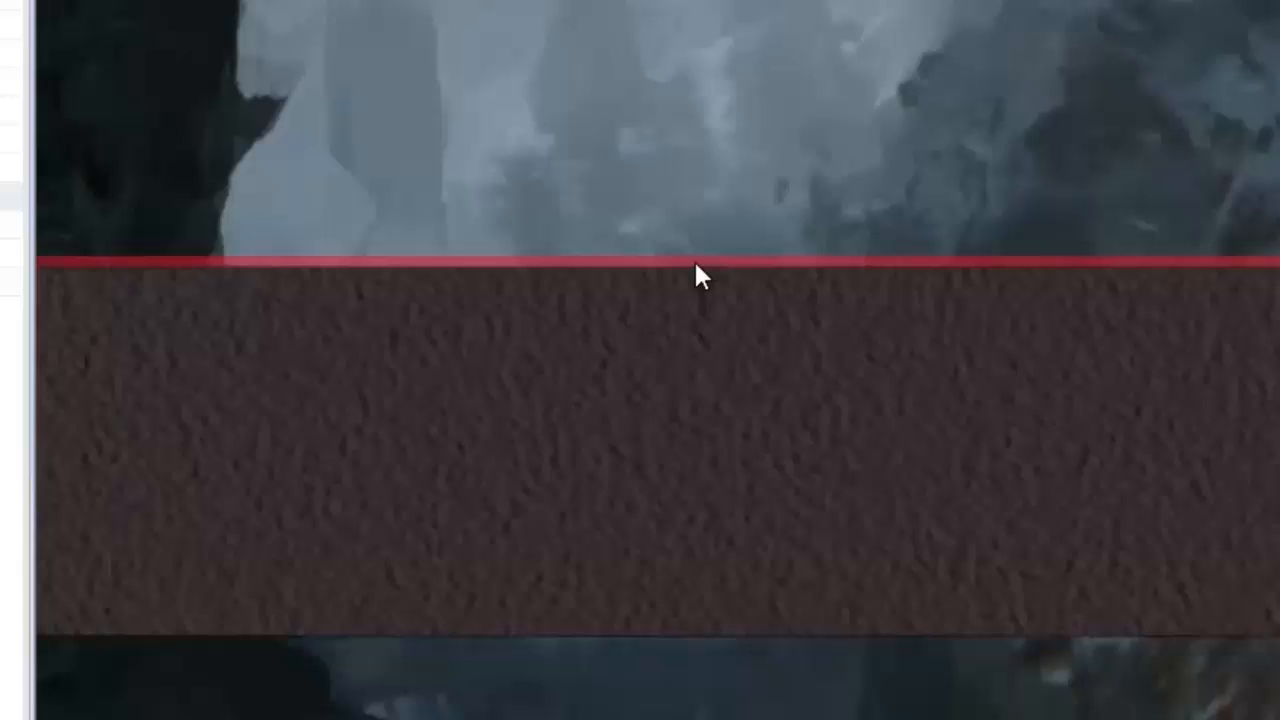
click(696, 265)
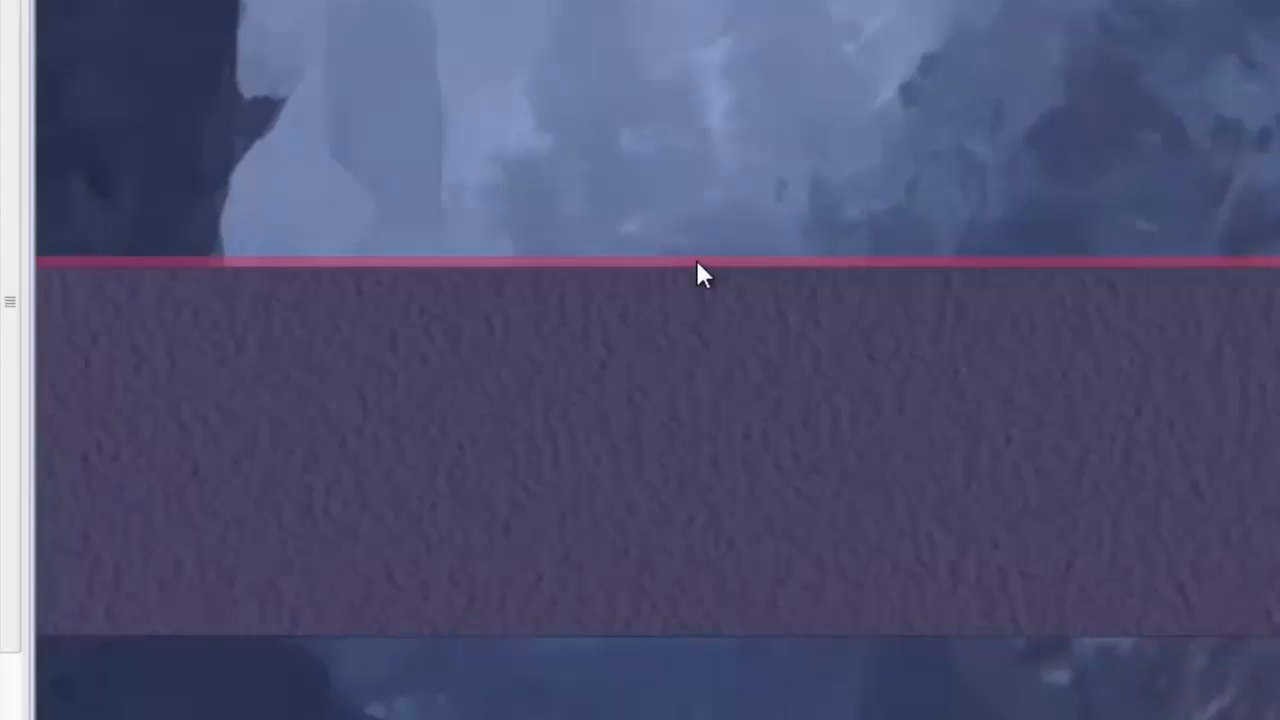
ctrl+scroll(640, 450, down, 10)
scroll(251, 514, up, 2)
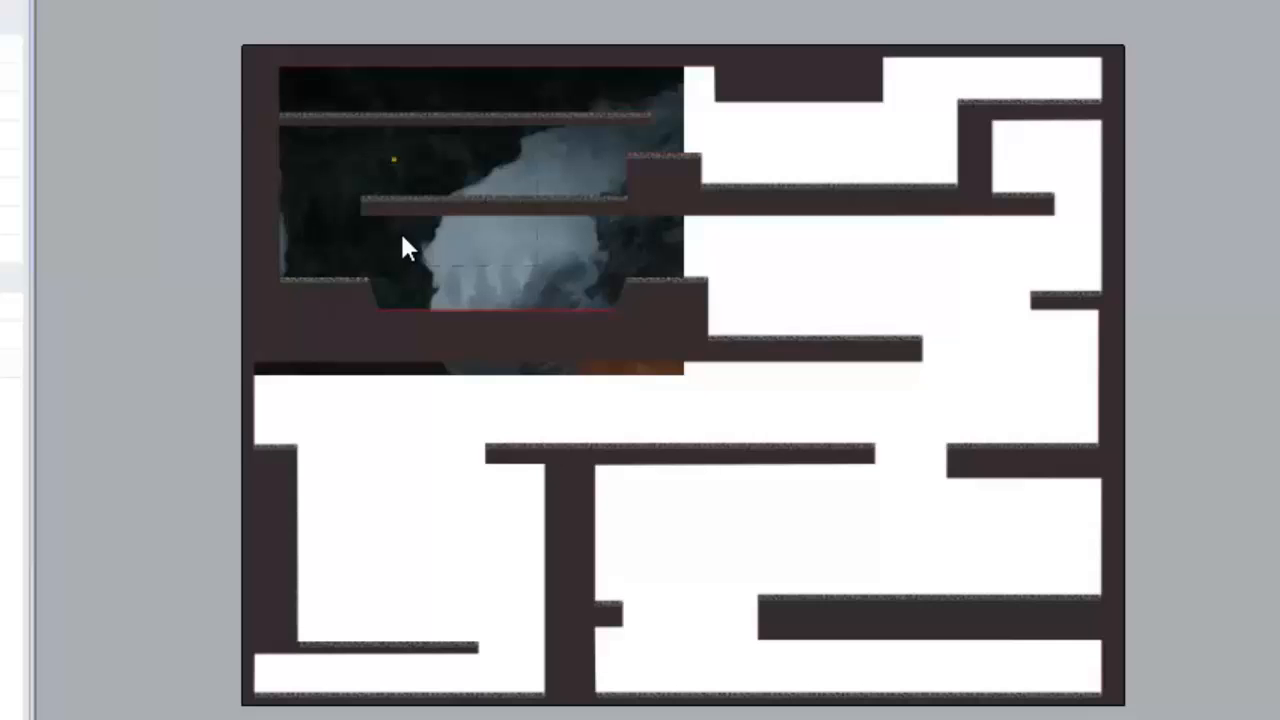
Step: Set the Fundo layer's Transparent property to Yes
ctrl+scroll(379, 161, up, 3)
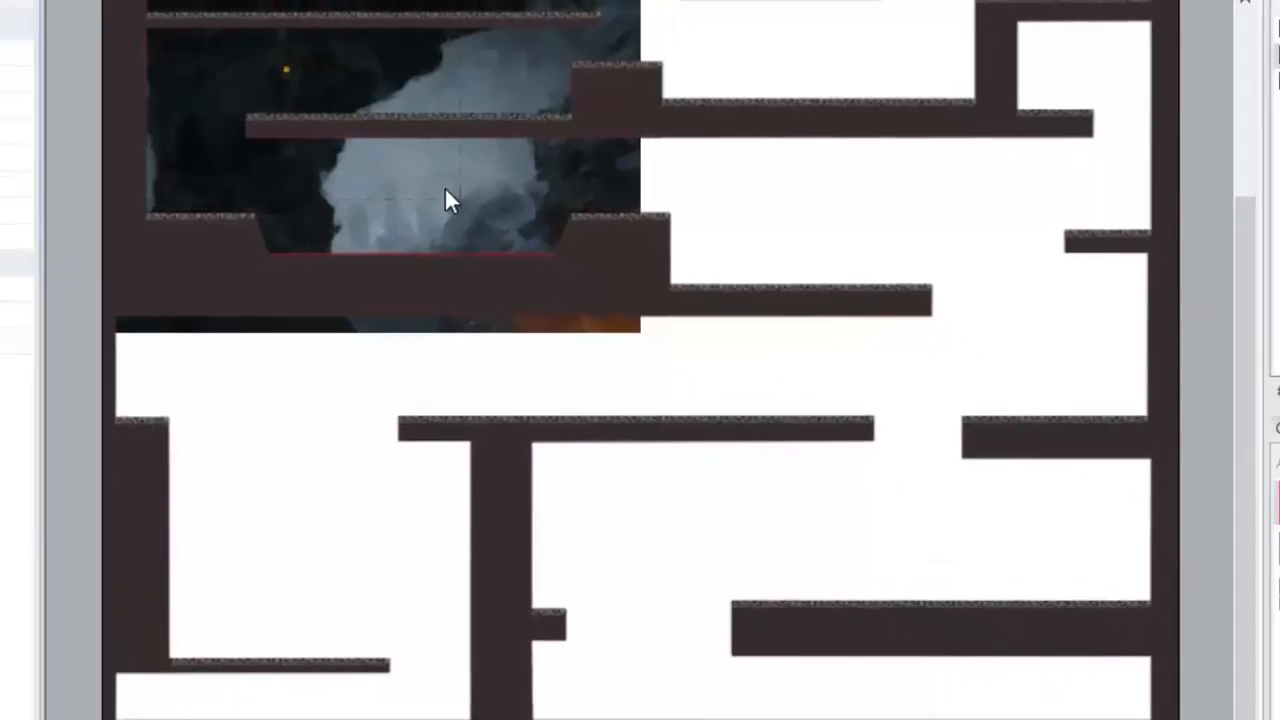
middle_drag(468, 193, 460, 429)
middle_drag(422, 371, 364, 260)
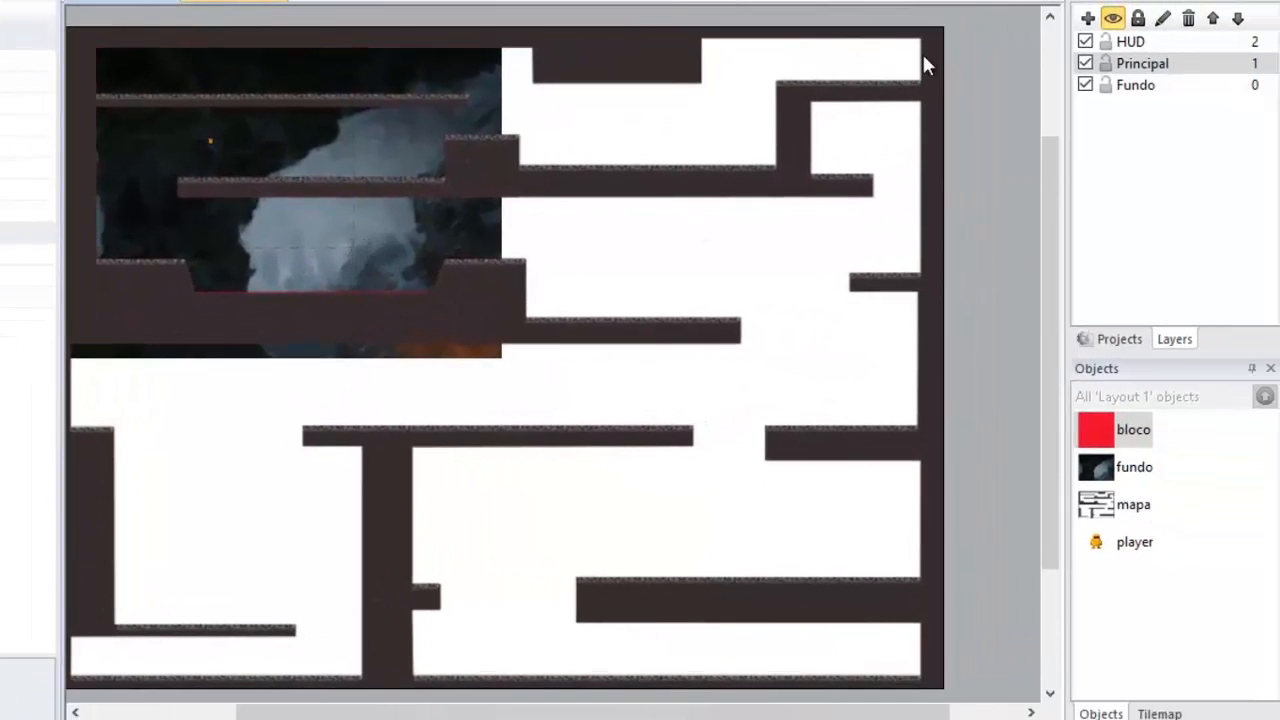
click(1138, 87)
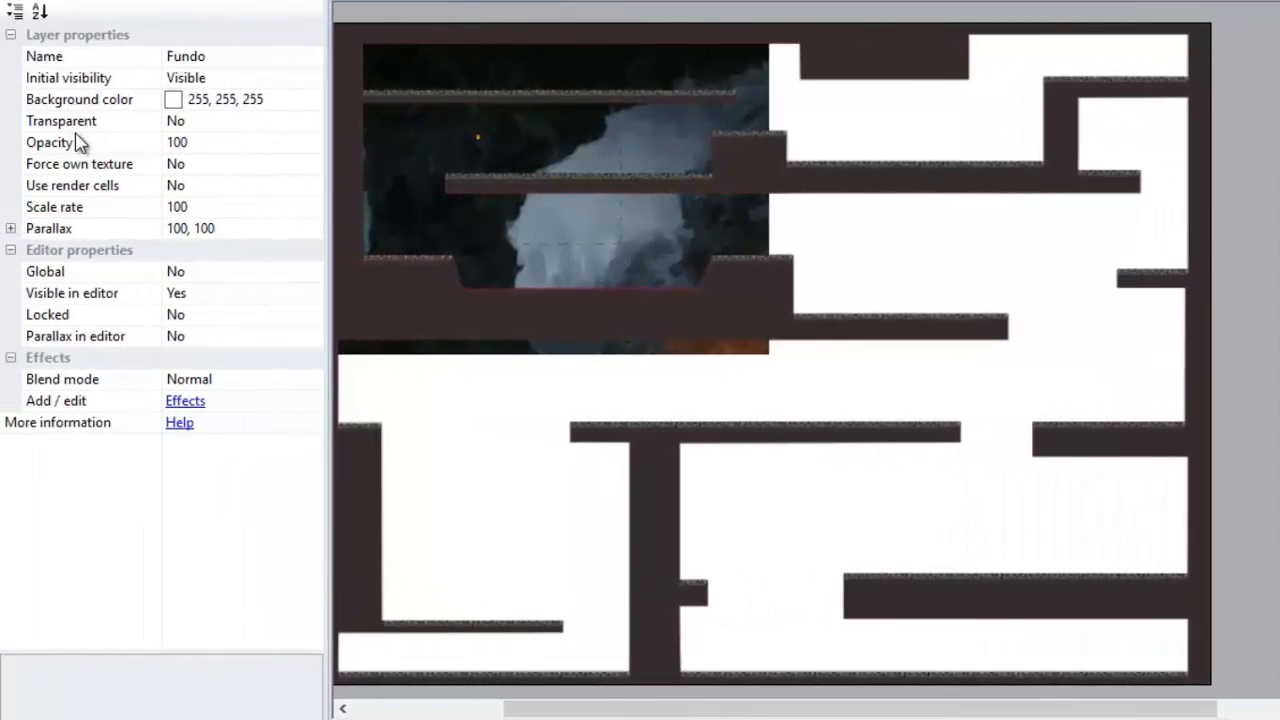
click(207, 126)
click(310, 124)
click(257, 141)
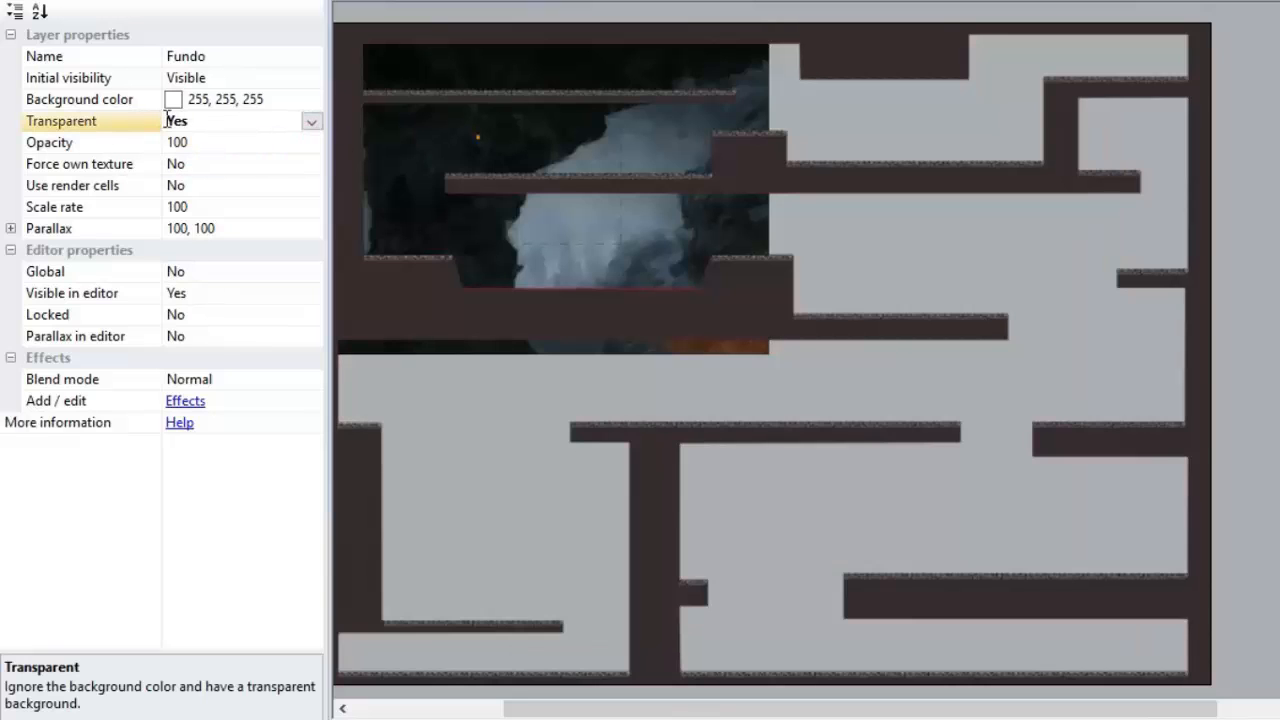
Step: Review the properties of the layout, the Principal layer and the Fundo layer
click(1234, 258)
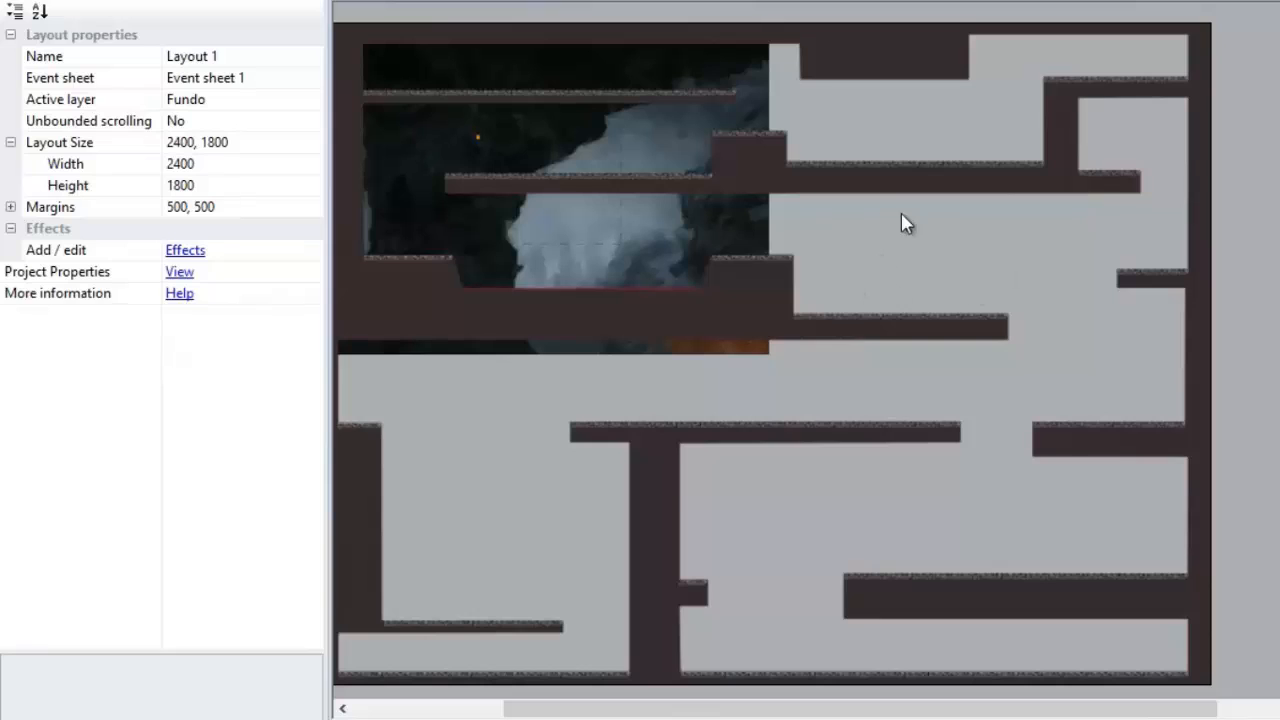
click(1279, 170)
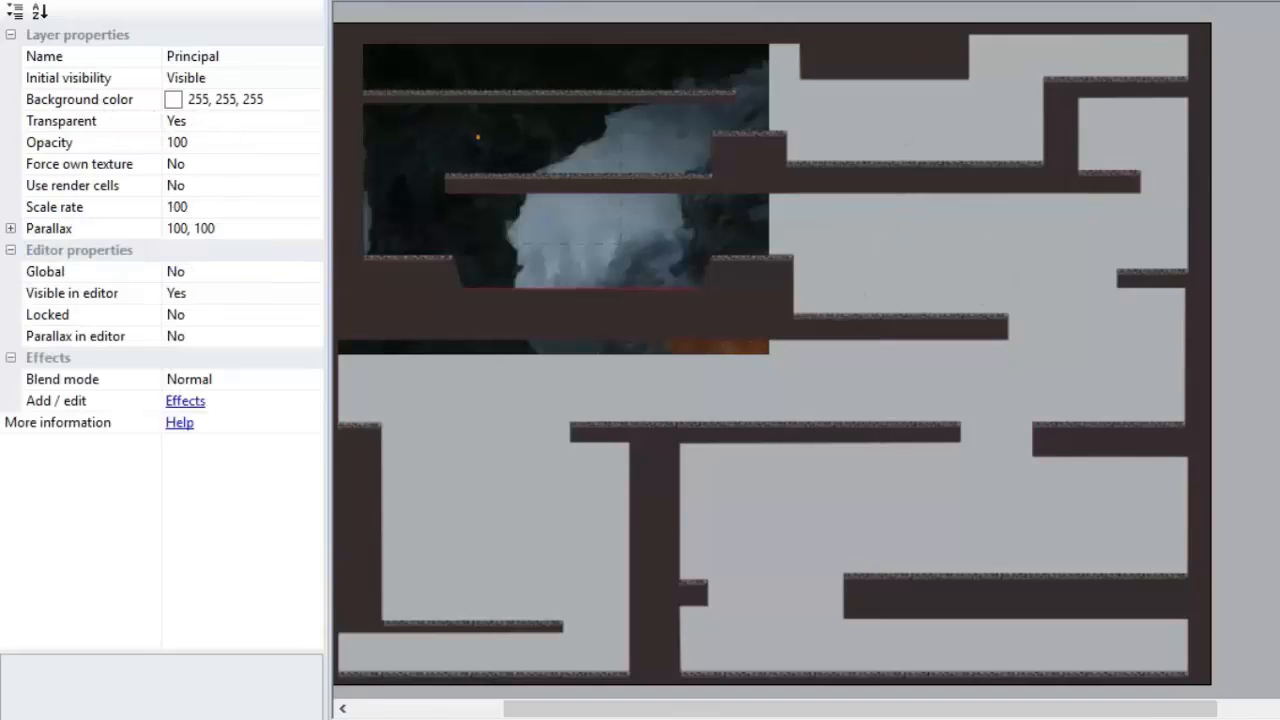
click(1279, 190)
Step: Run the layout and test the player's collisions on the upper platform, the pit floor and the pit's right ledge
middle_drag(523, 149, 631, 172)
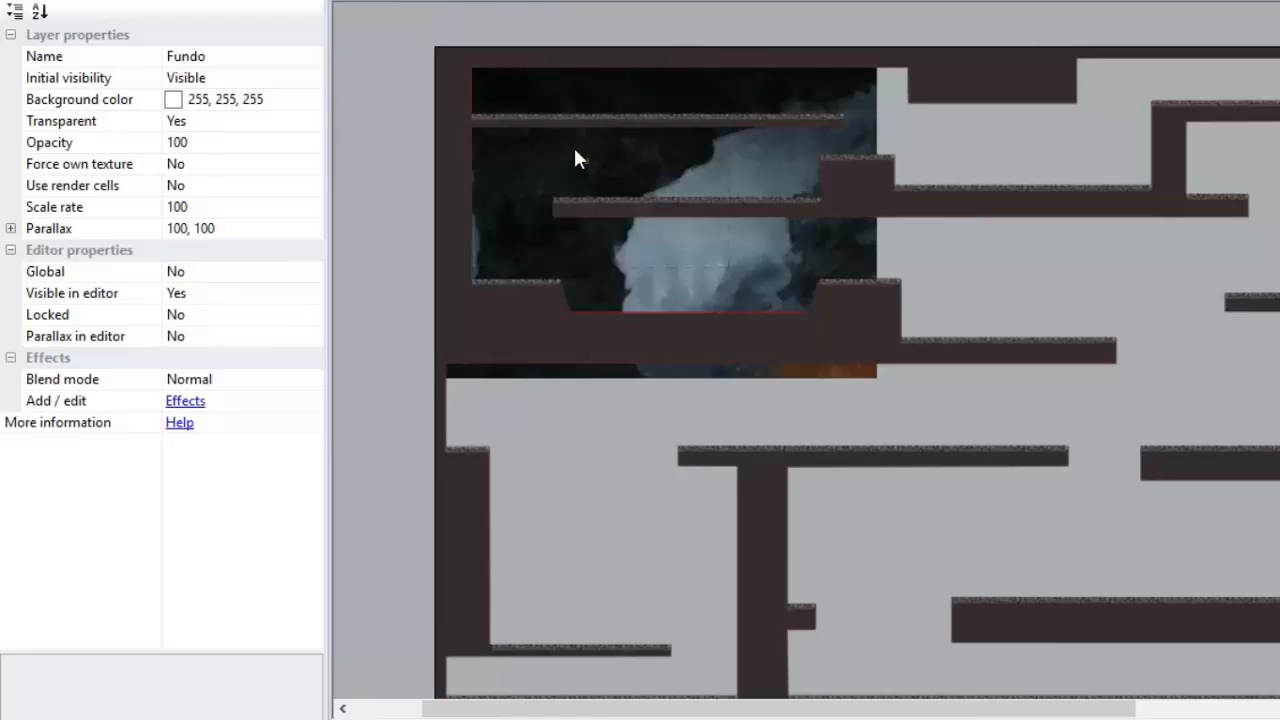
ctrl+scroll(517, 106, up, 1)
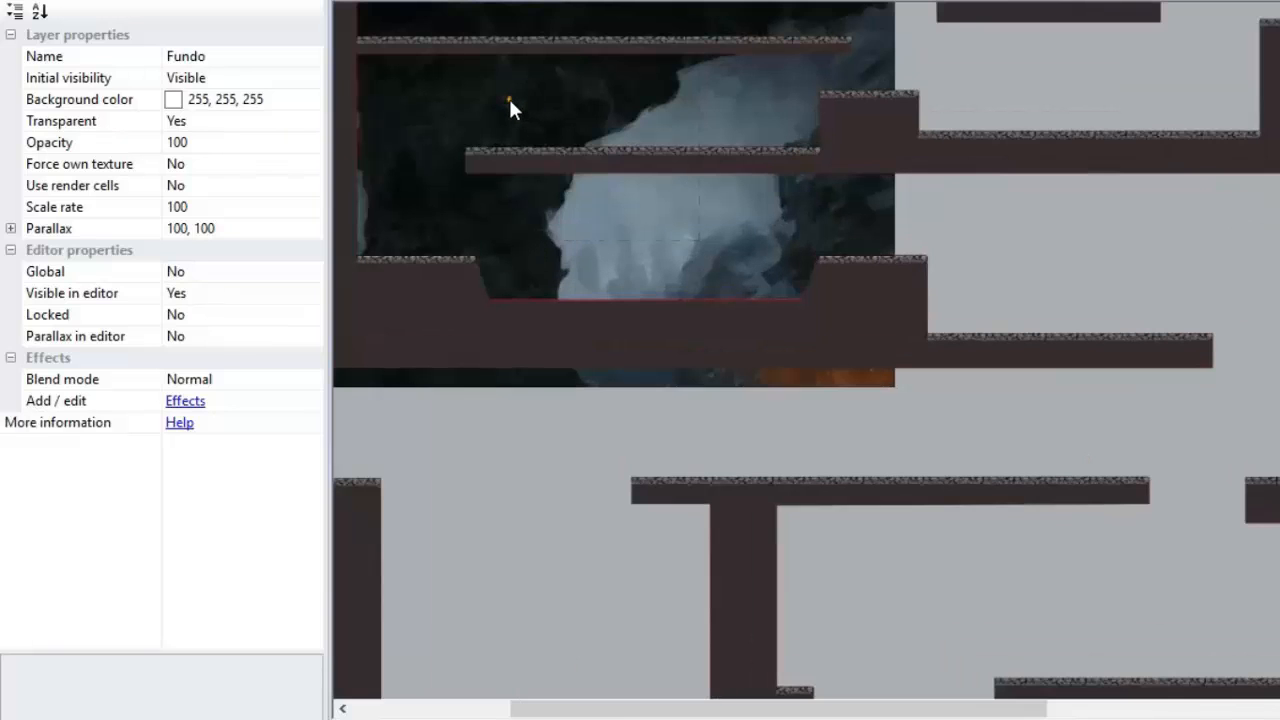
key(F5)
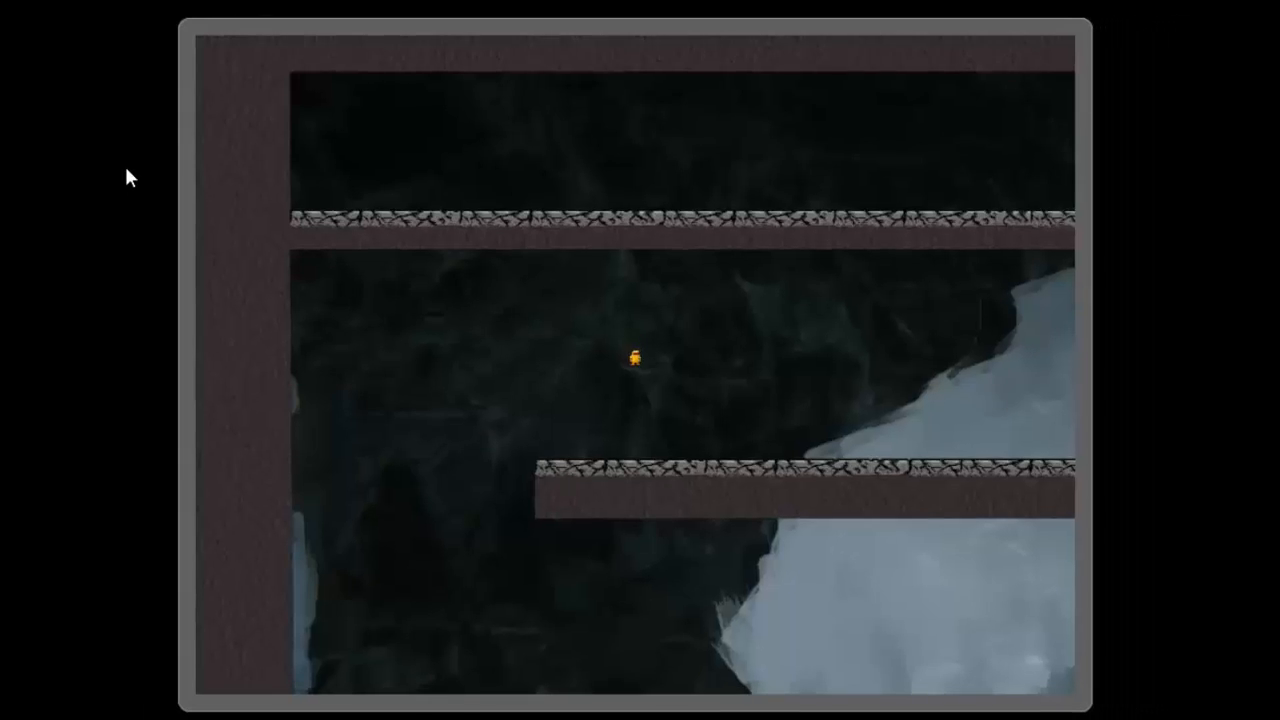
key(Right)
key(Left)
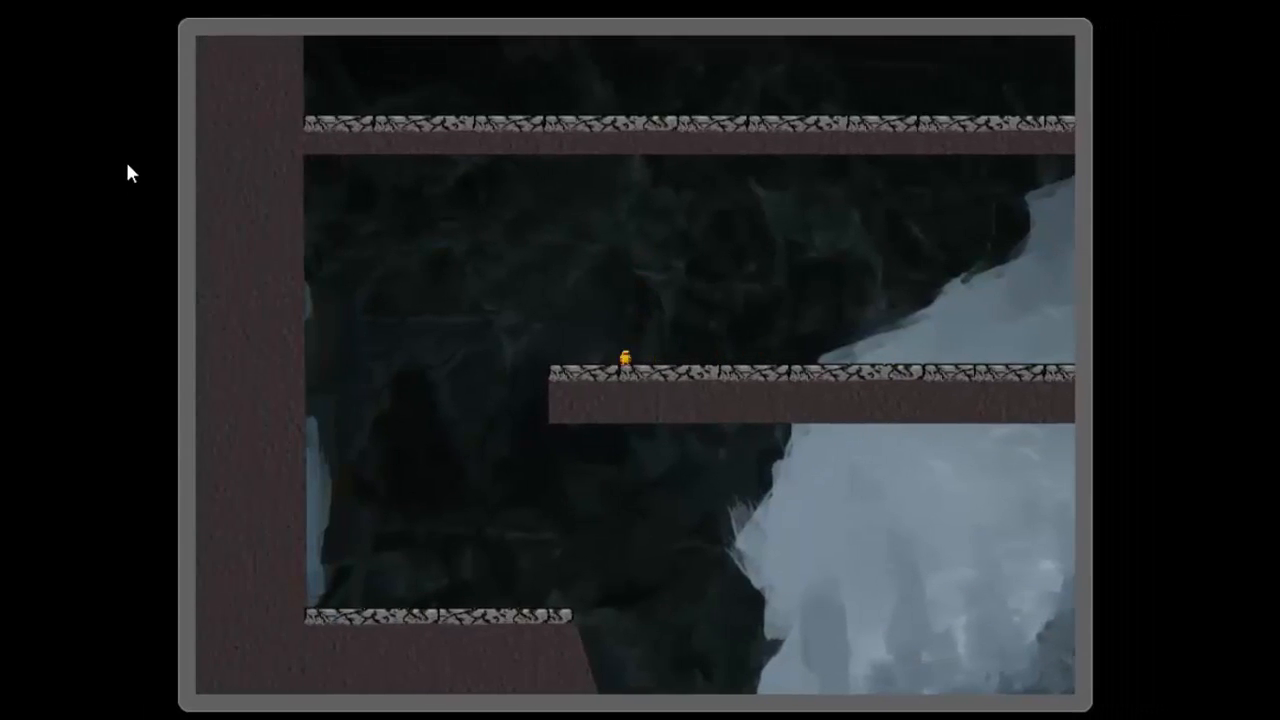
key(Right)
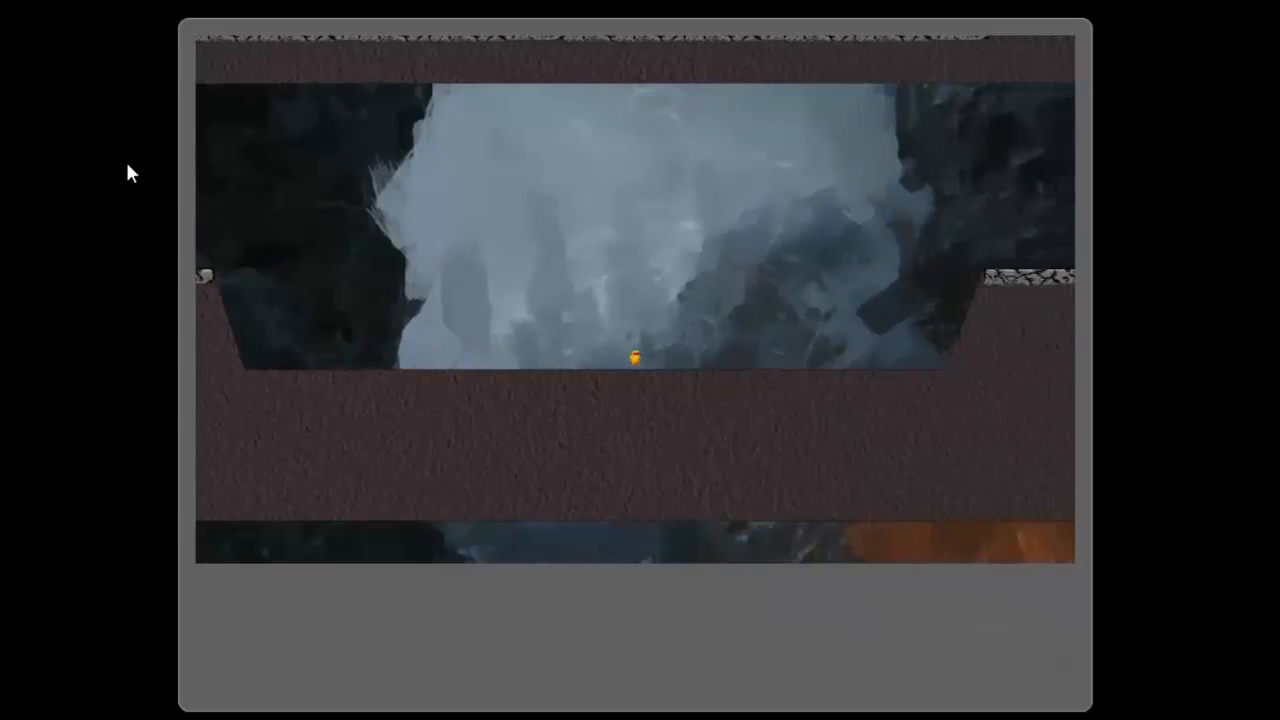
key(Up)
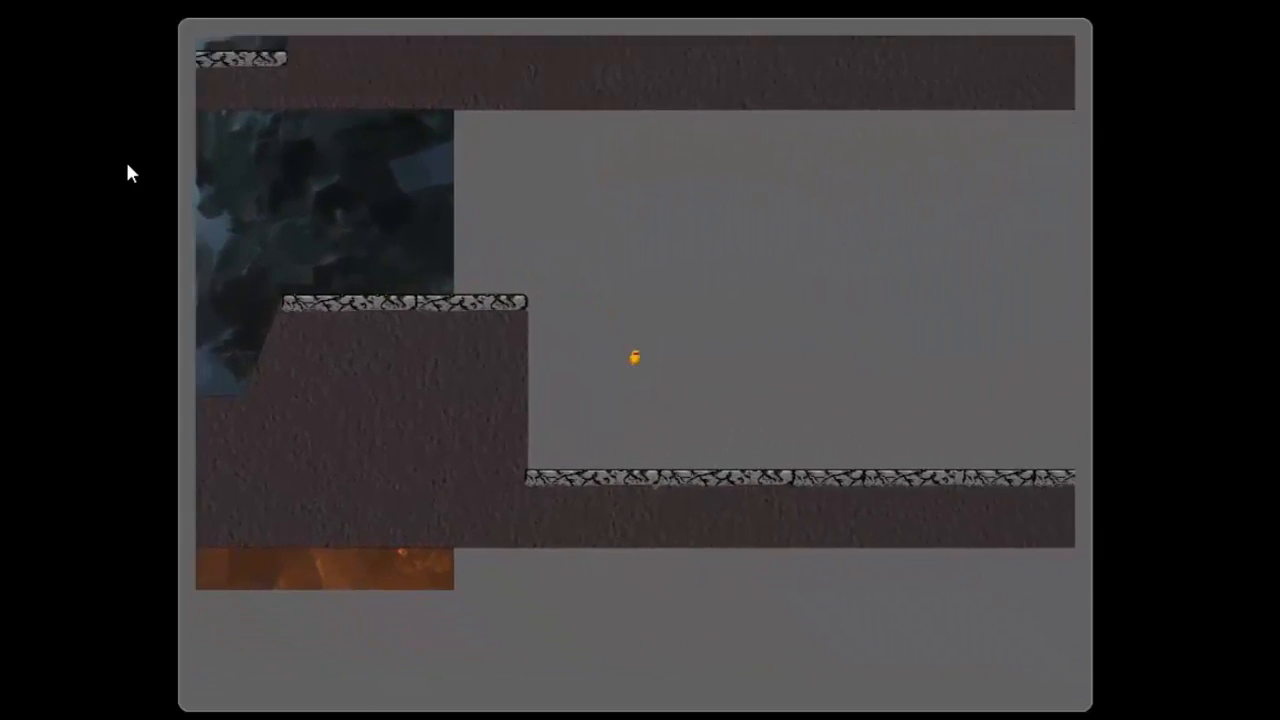
key(Up)
key(Left)
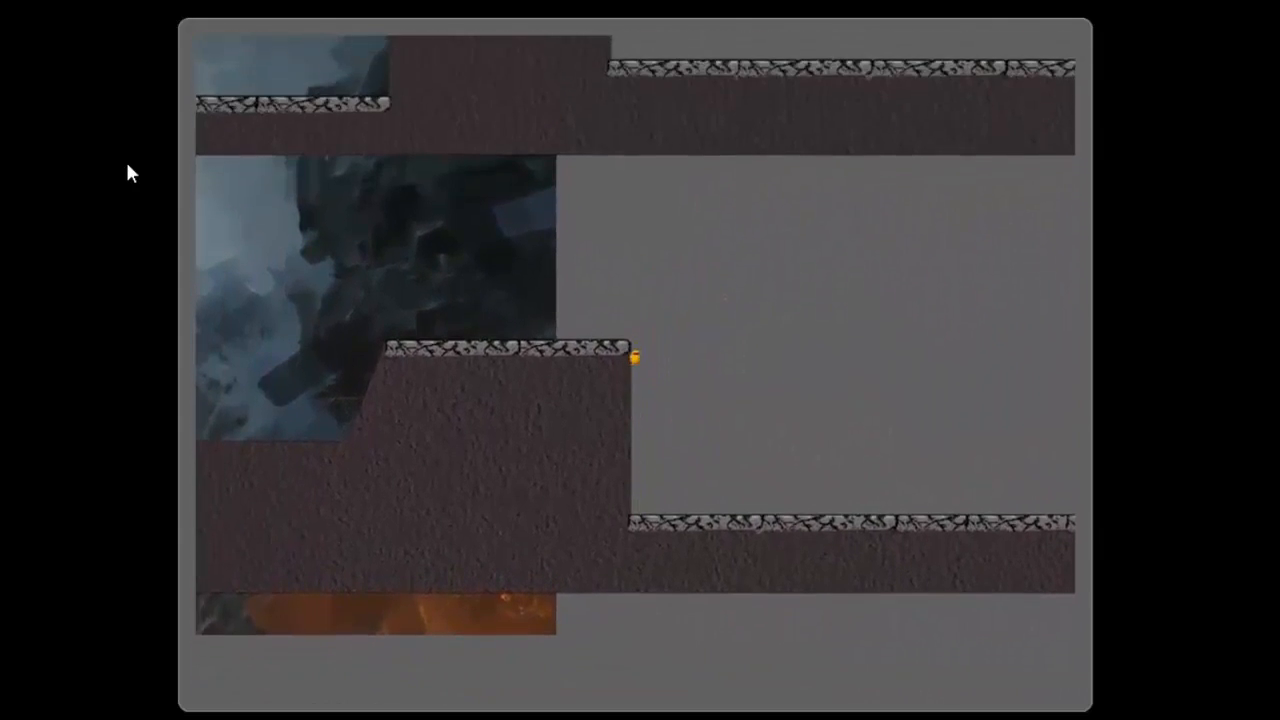
key(Left)
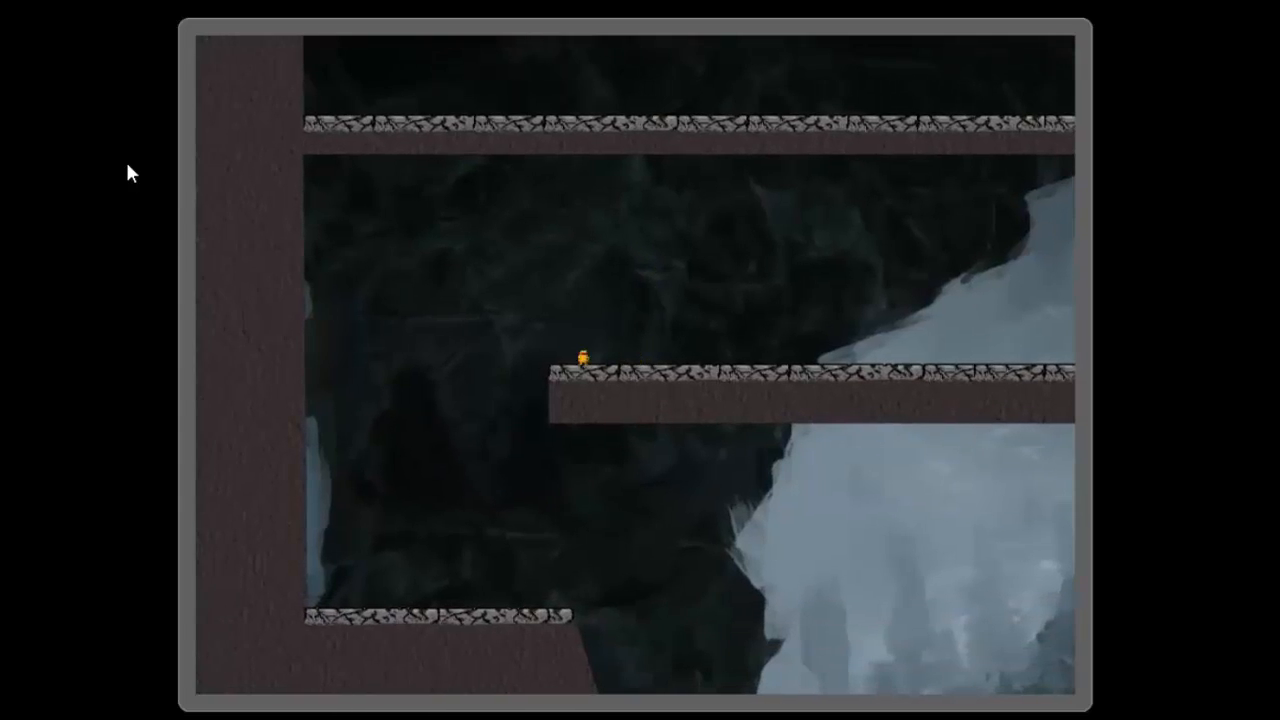
Step: Walk the player both ways across the pit floor and jump it onto the right ledge
key(Right)
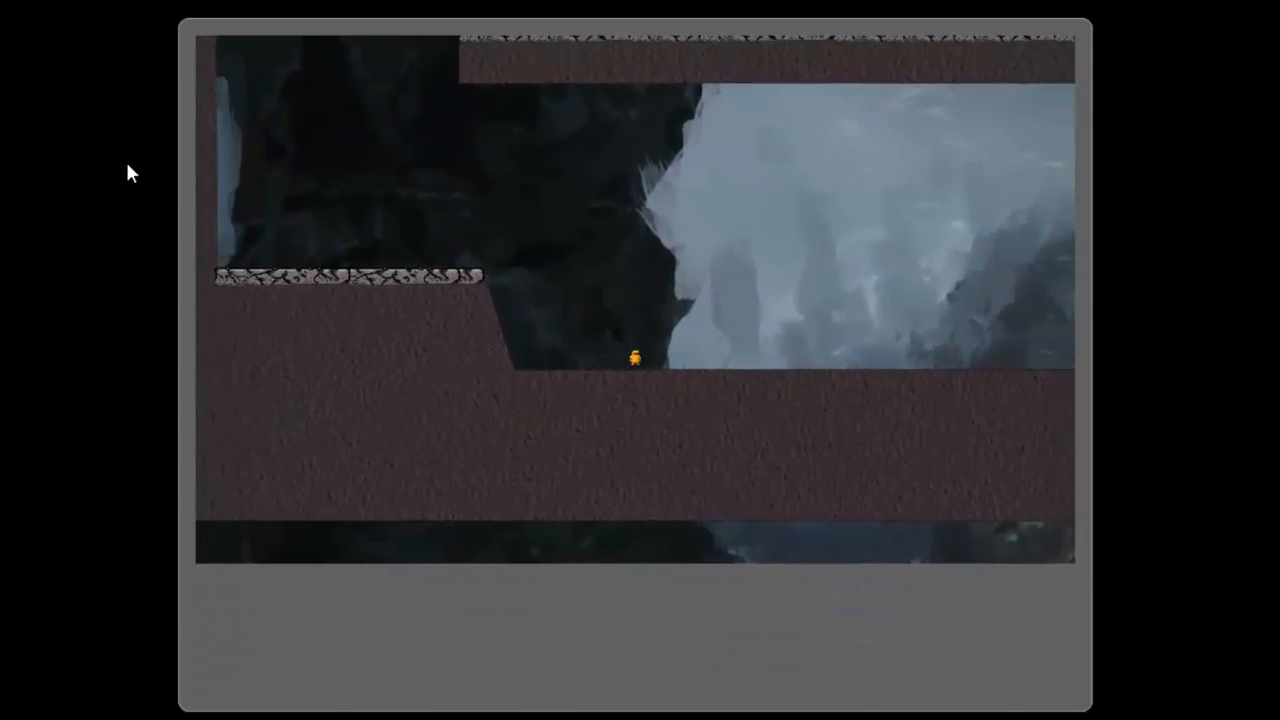
key(Right)
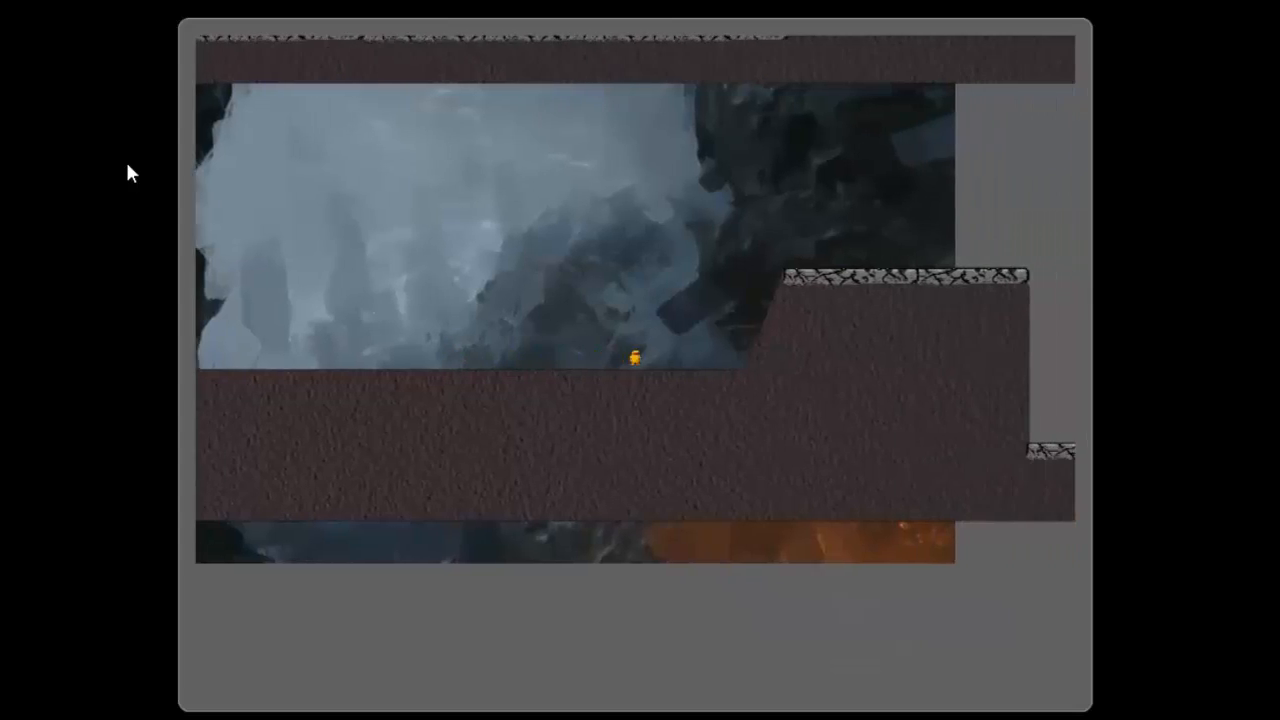
key(Left)
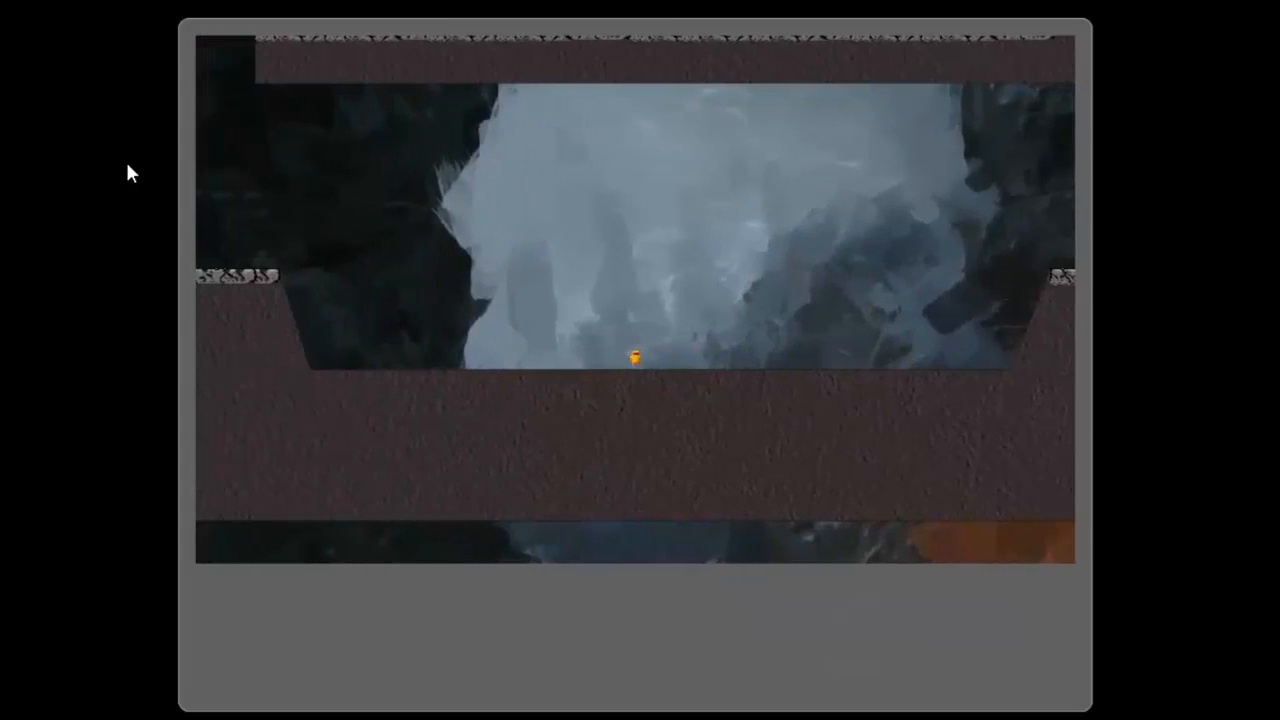
key(Right)
key(Up)
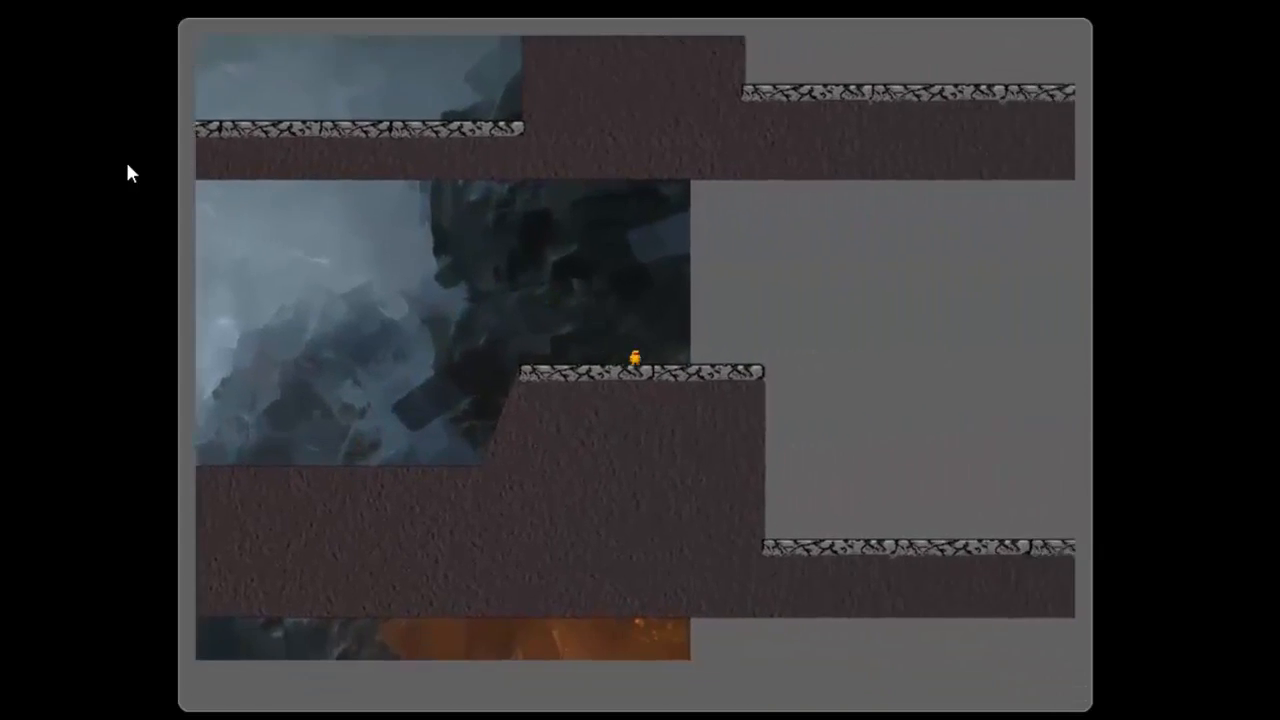
Step: Take the player off the ledge down to the right wall's platform and back onto the middle platform
key(Right)
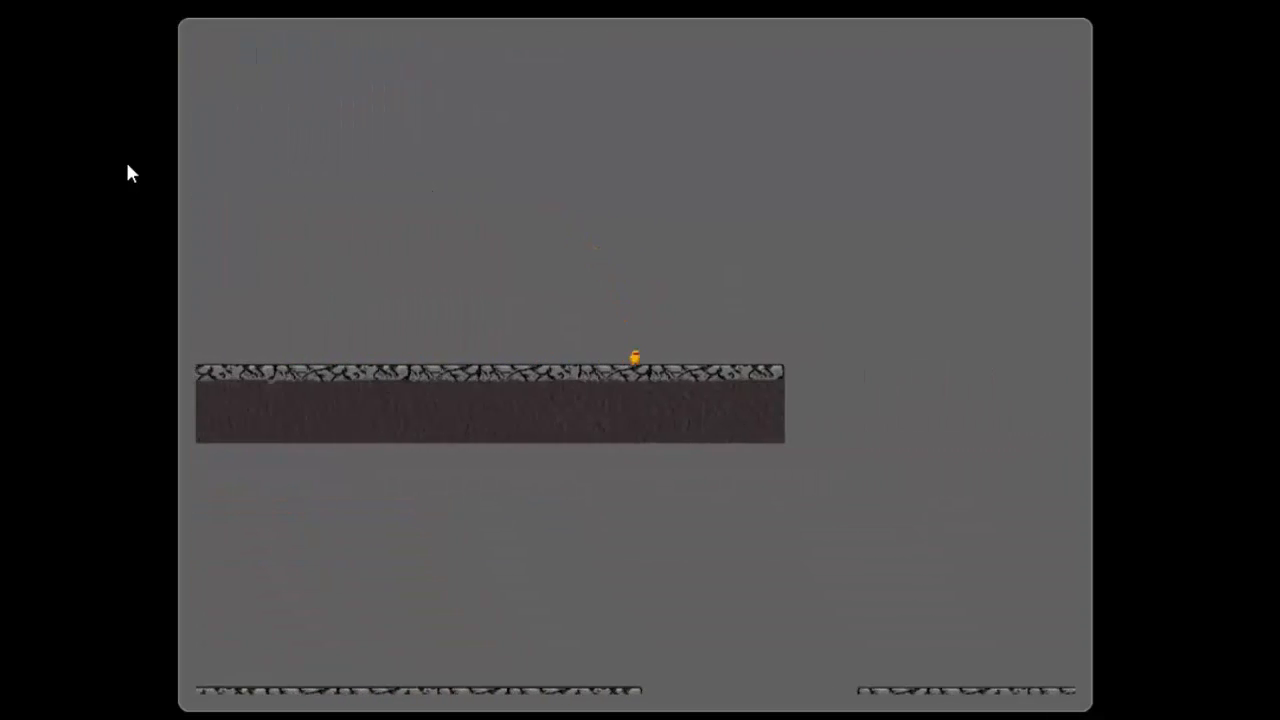
key(Right)
key(Up)
key(Left)
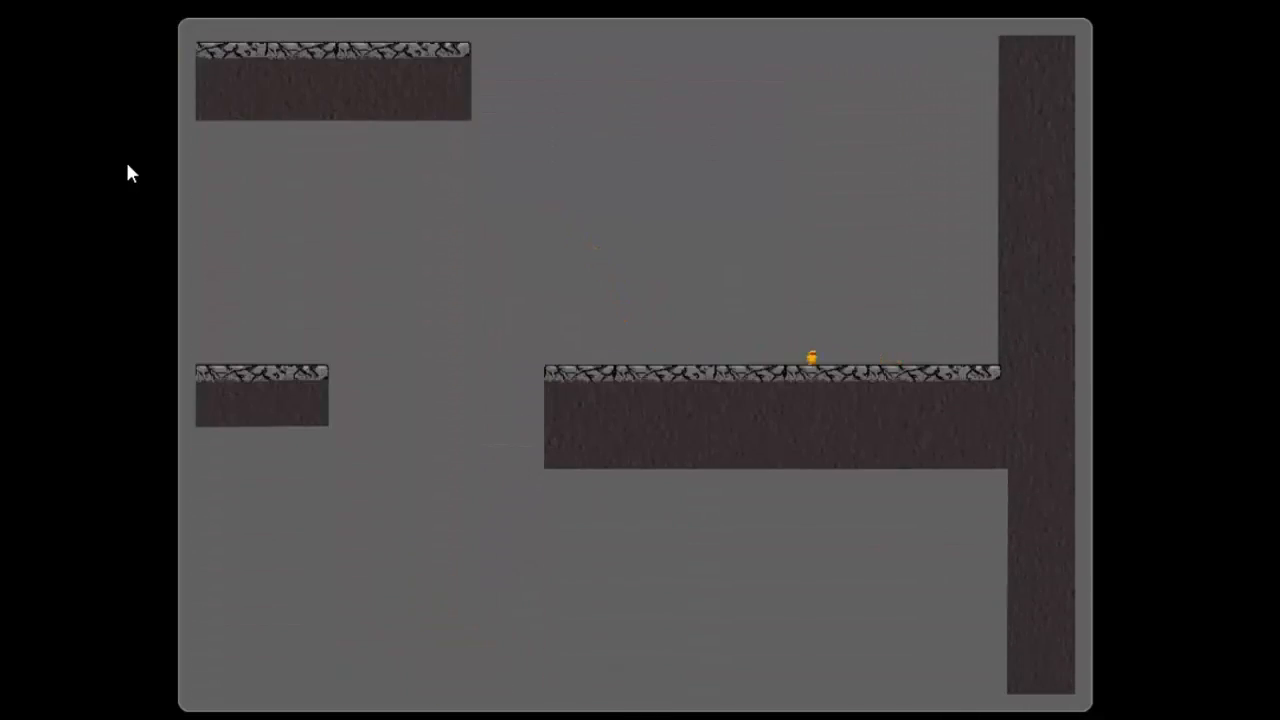
key(Left)
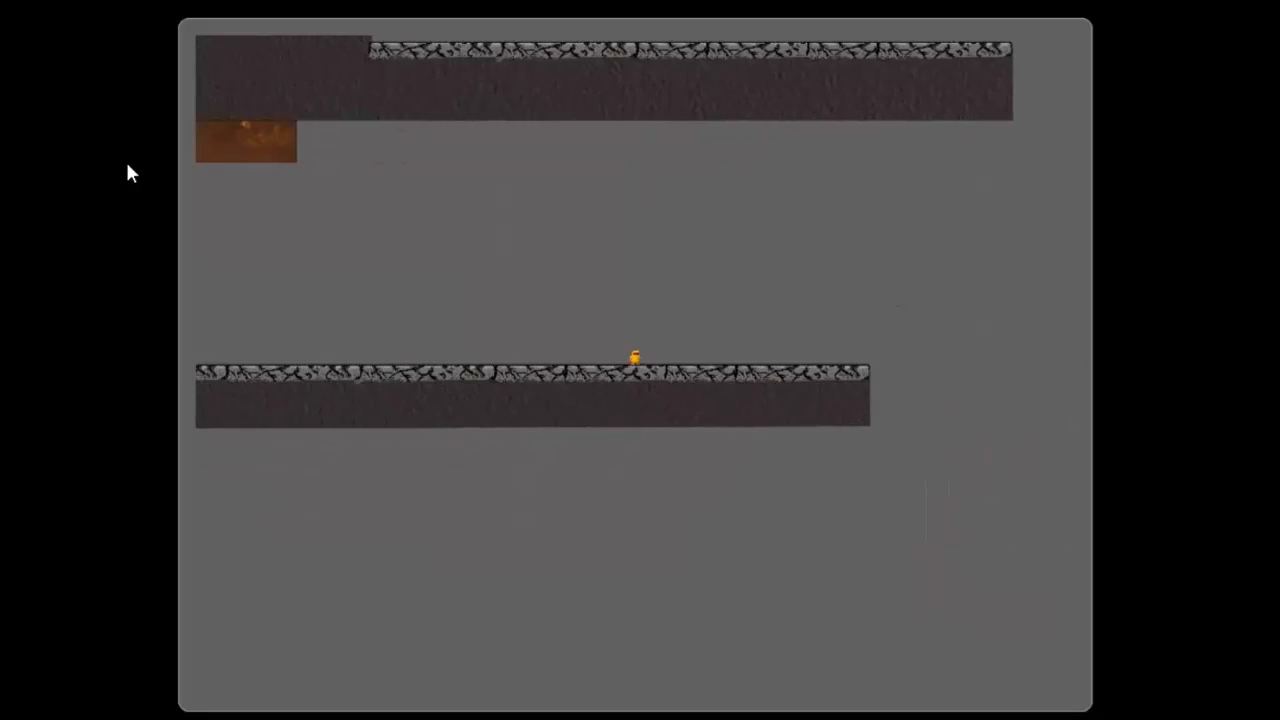
Step: Test walking and jumping with the player along the middle platform above the thick pillar
key(Right)
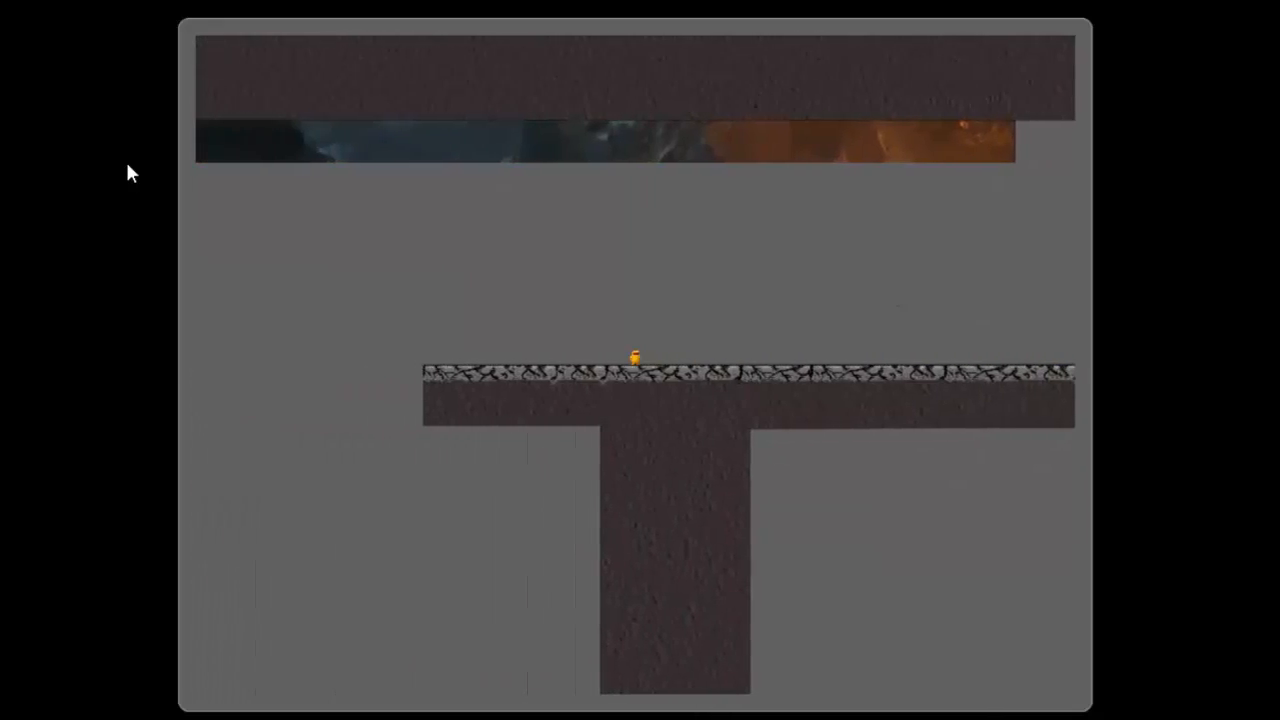
key(Right)
key(Up)
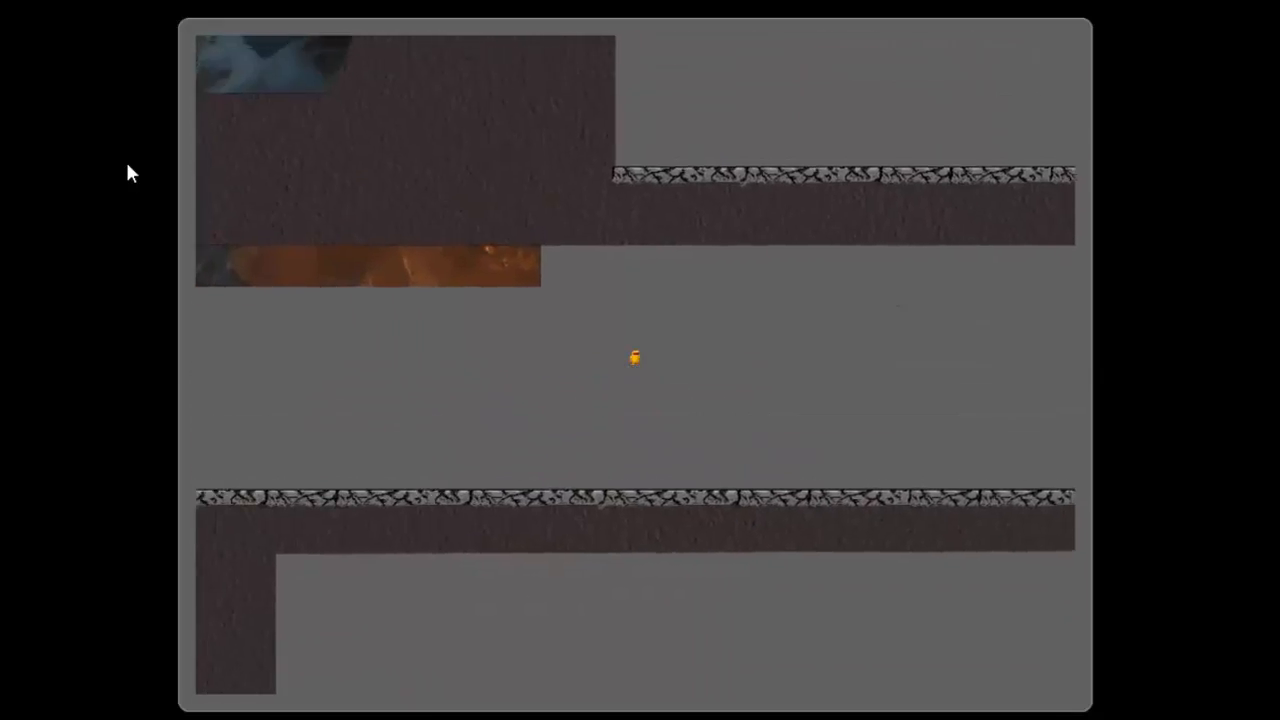
key(Right)
key(Up)
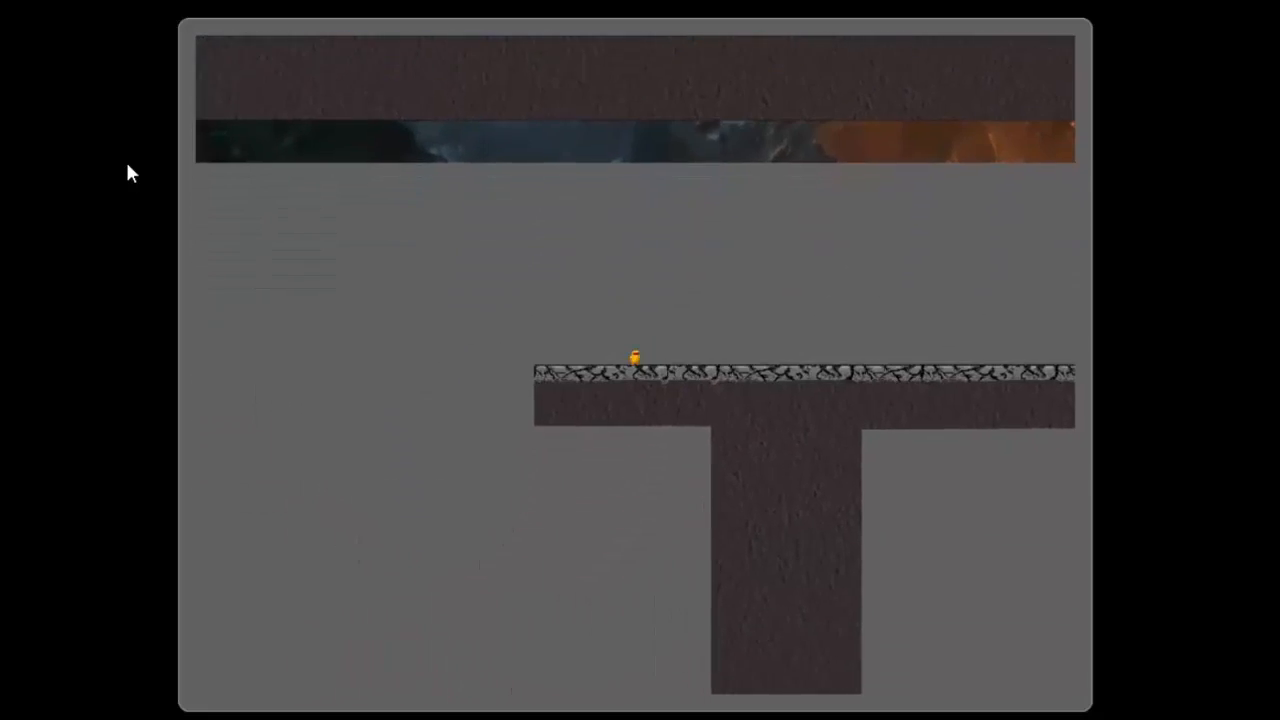
key(Right)
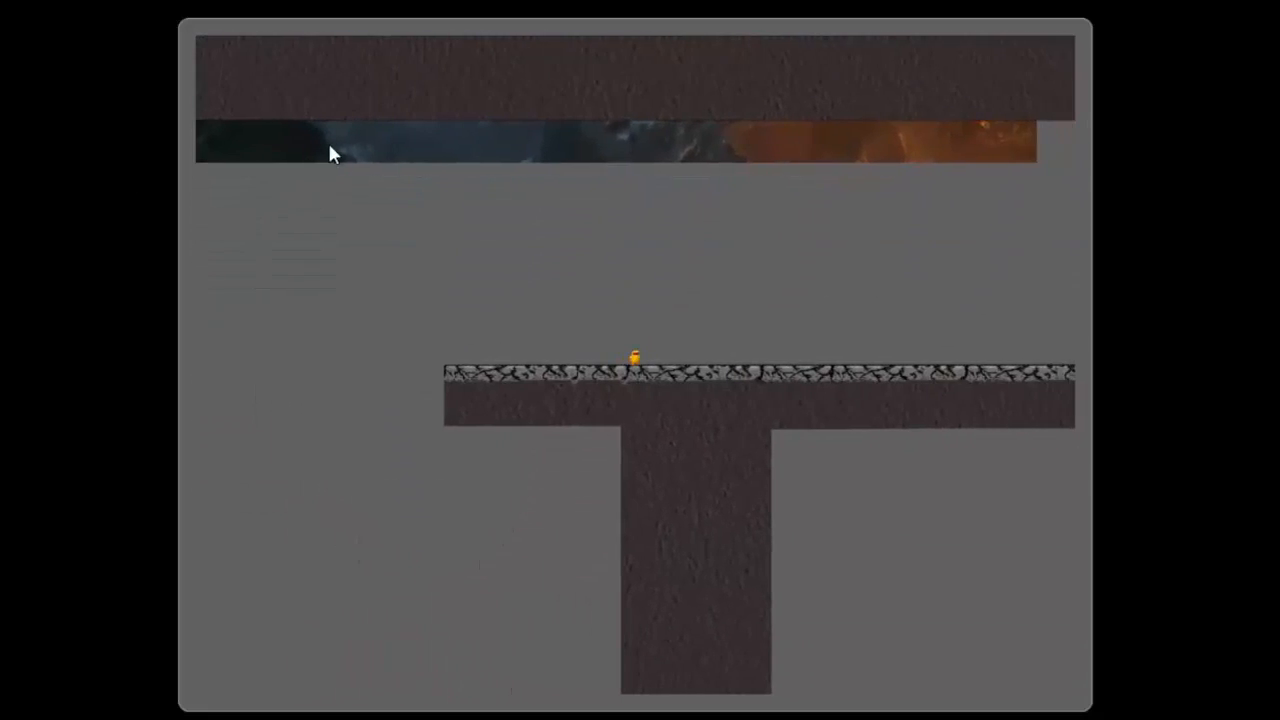
key(Right)
key(Up)
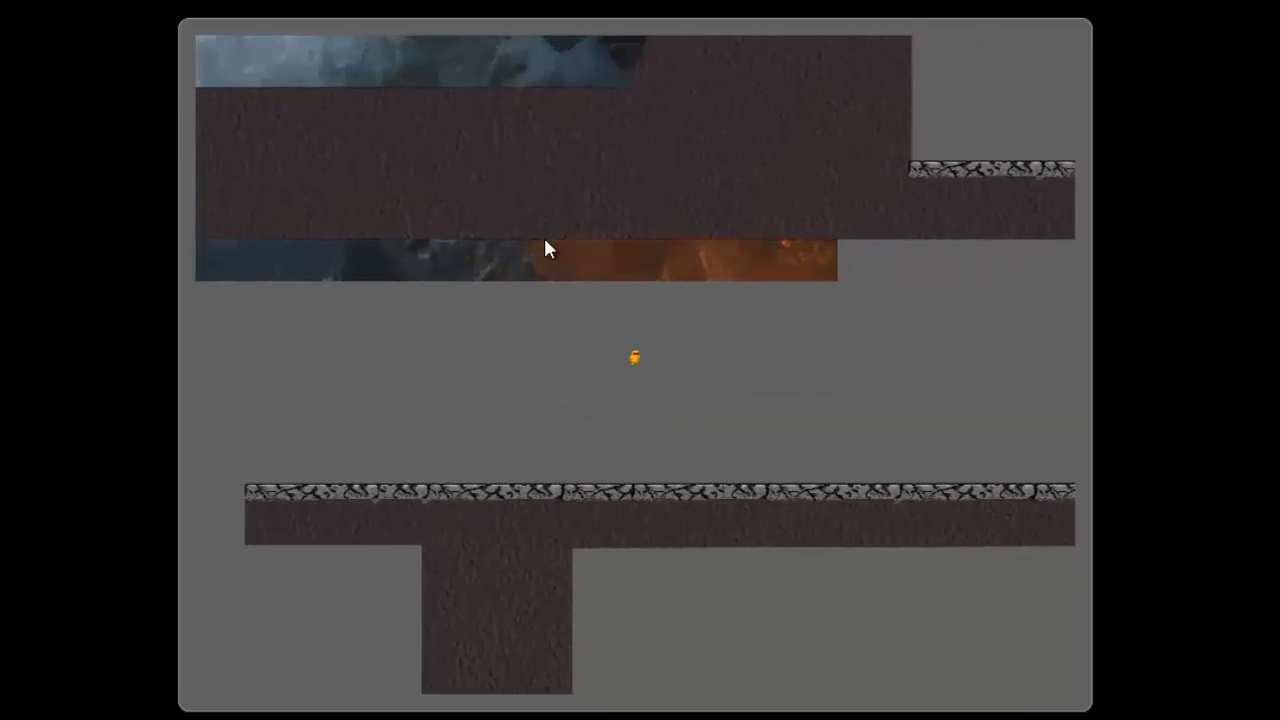
key(Right)
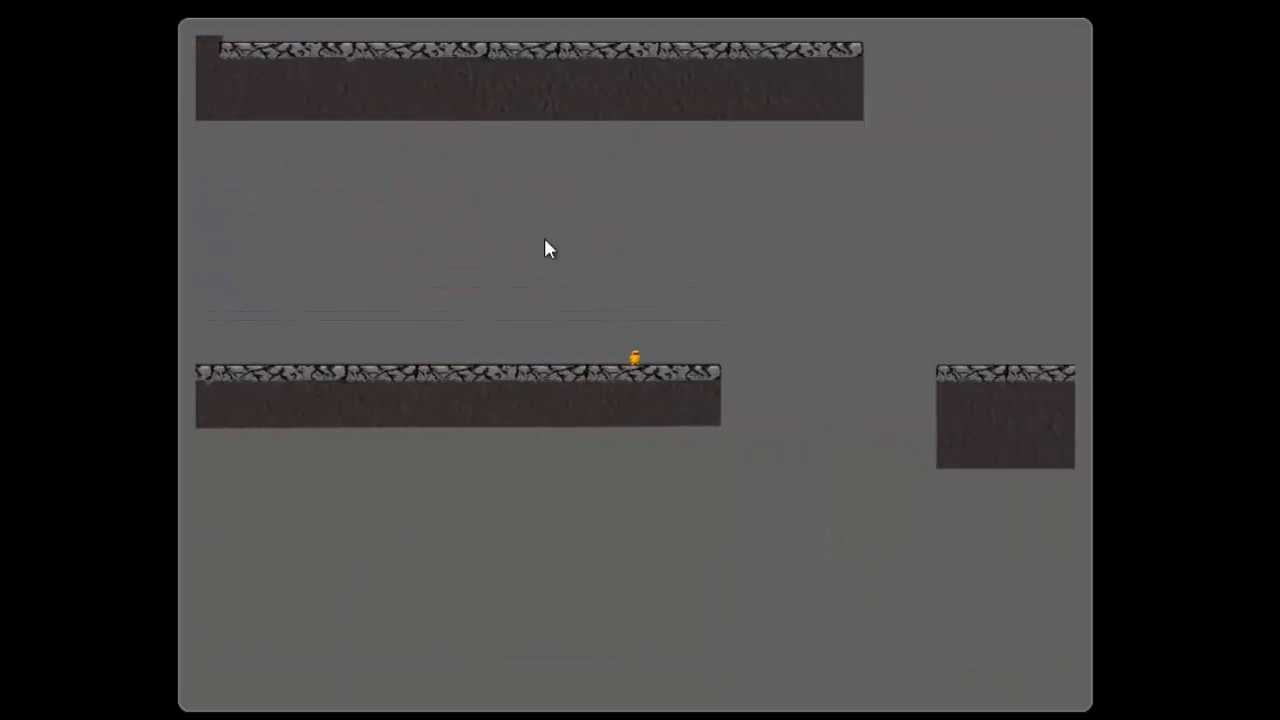
Step: Drop the player off the middle platform onto the thin lower-left platform, and return to the Construct 2 editor
key(Left)
key(Up)
key(Right)
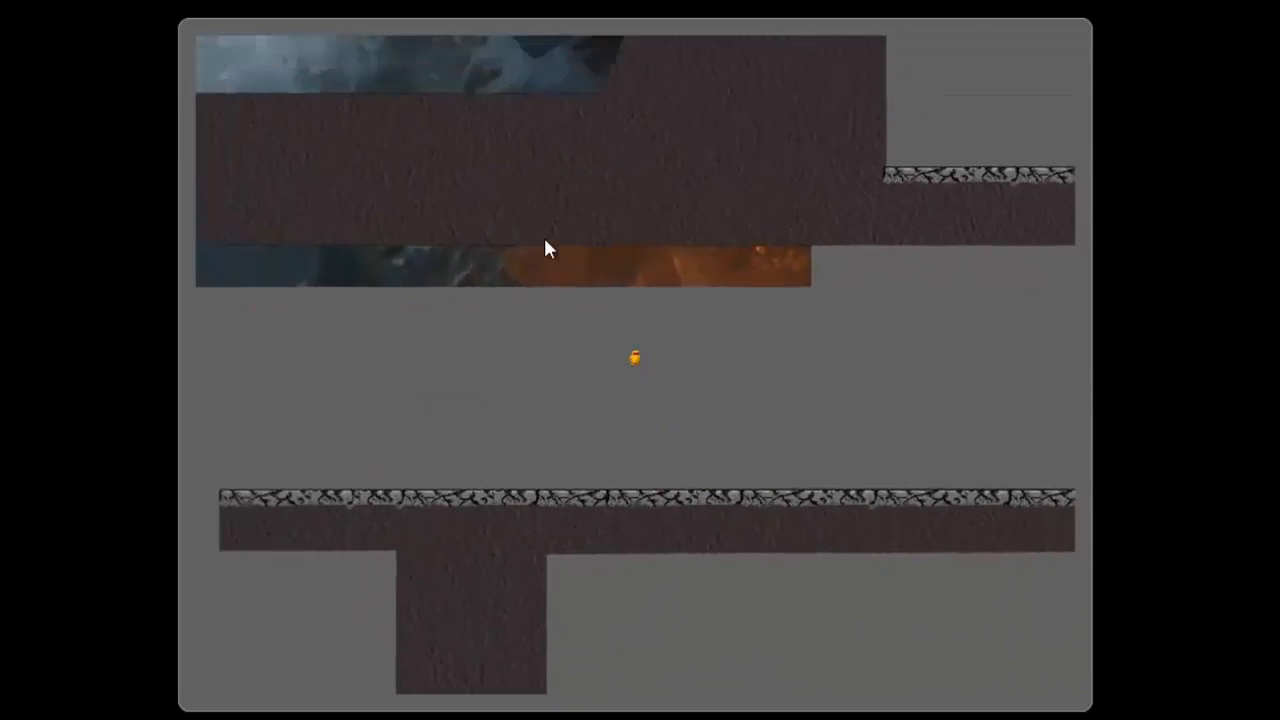
key(Left)
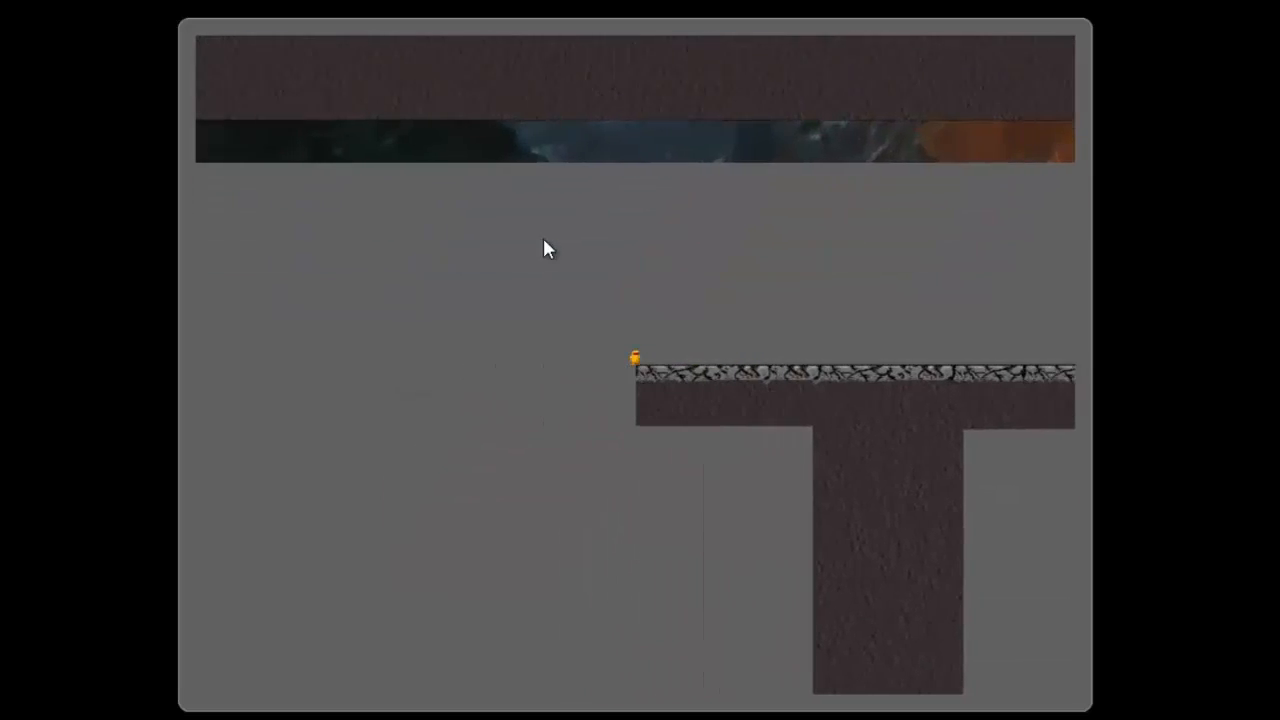
key(Left)
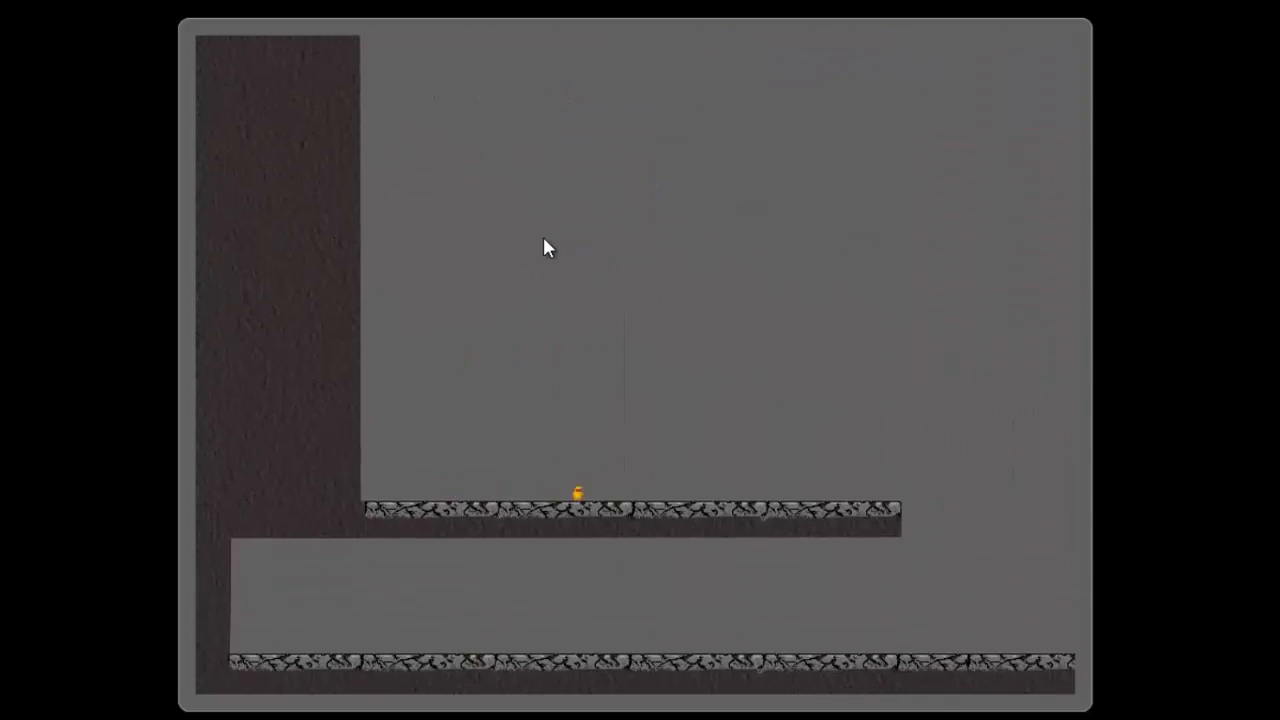
key(alt+Tab)
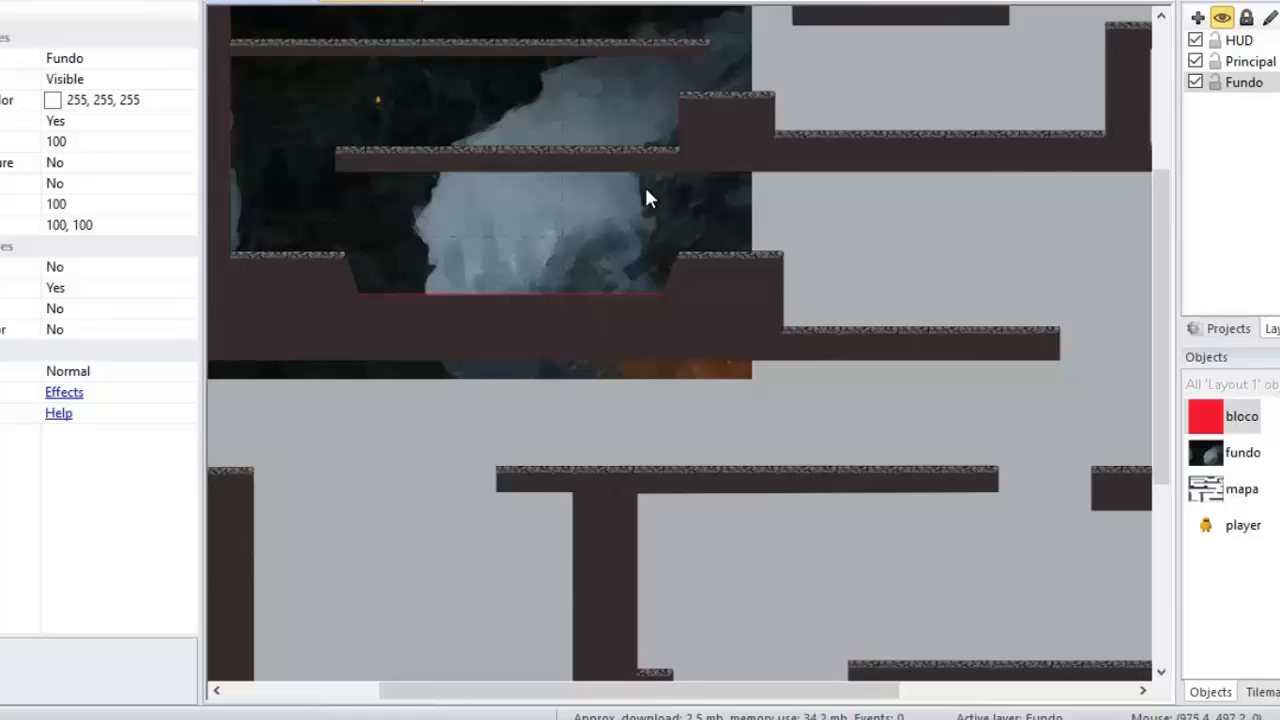
Step: Set the Fundo layer's parallax to 20 for both X and Y
drag(1166, 306, 1180, 269)
drag(784, 692, 705, 697)
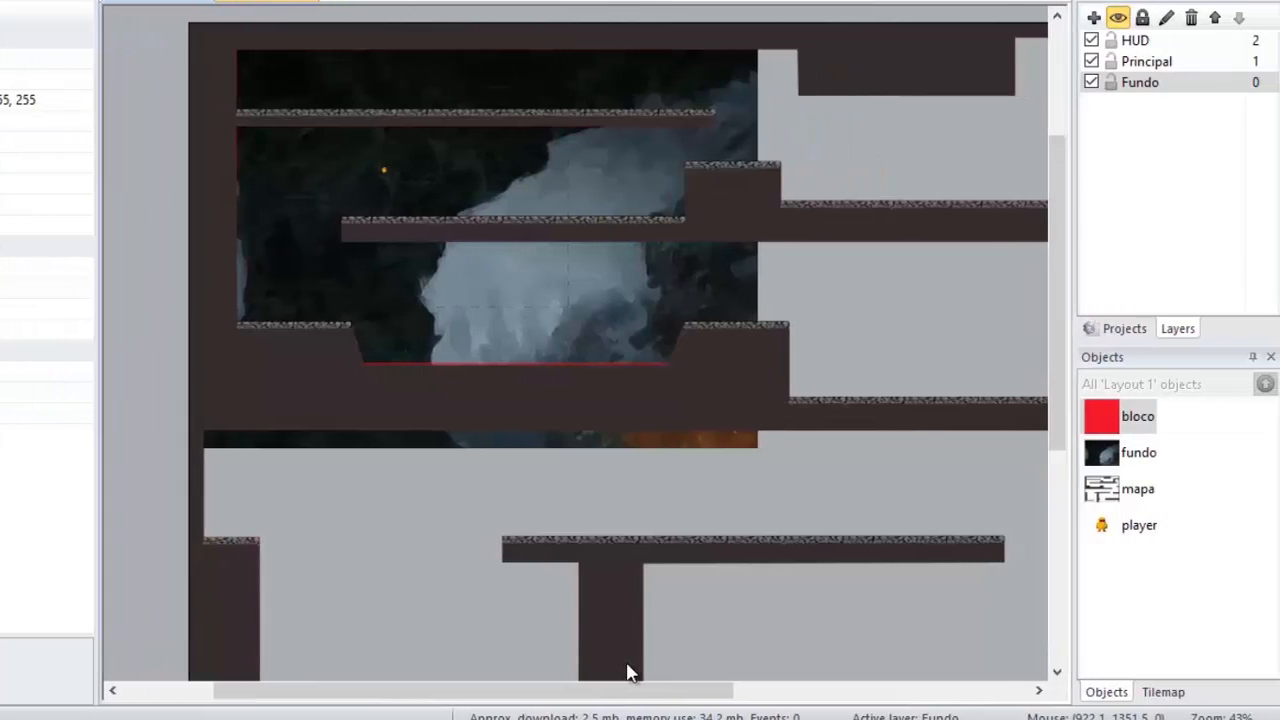
click(1158, 85)
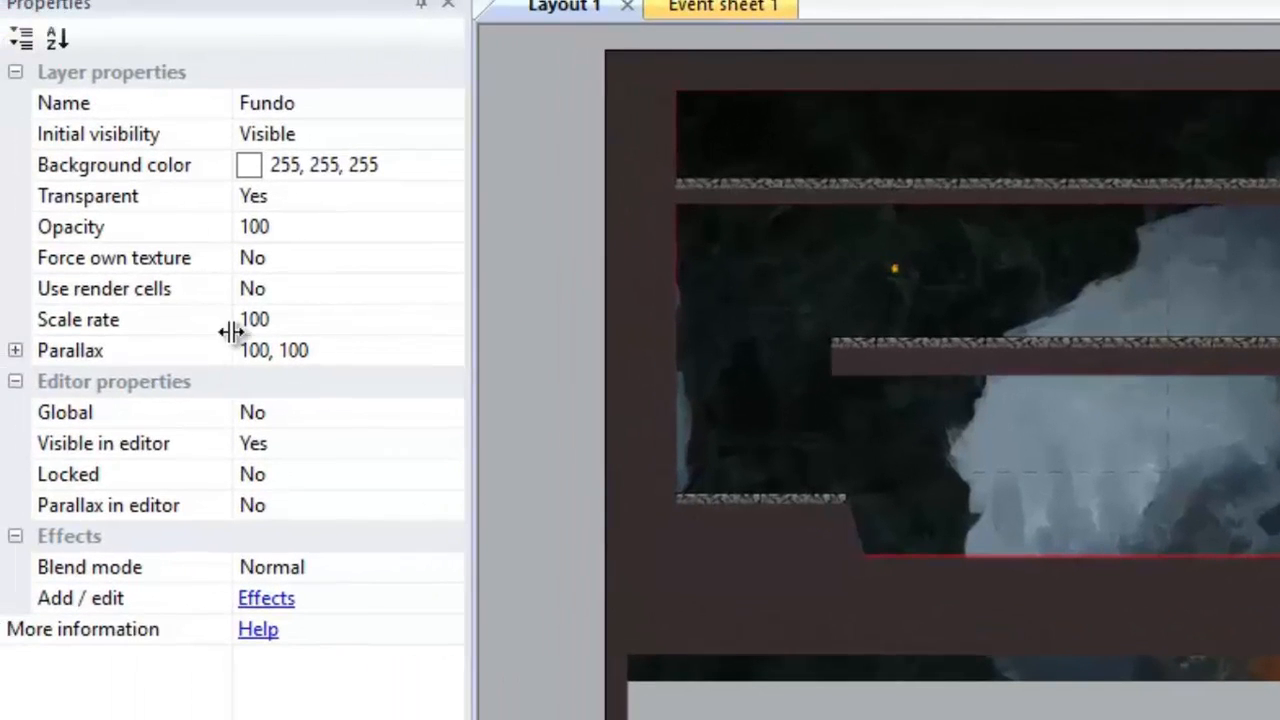
click(15, 351)
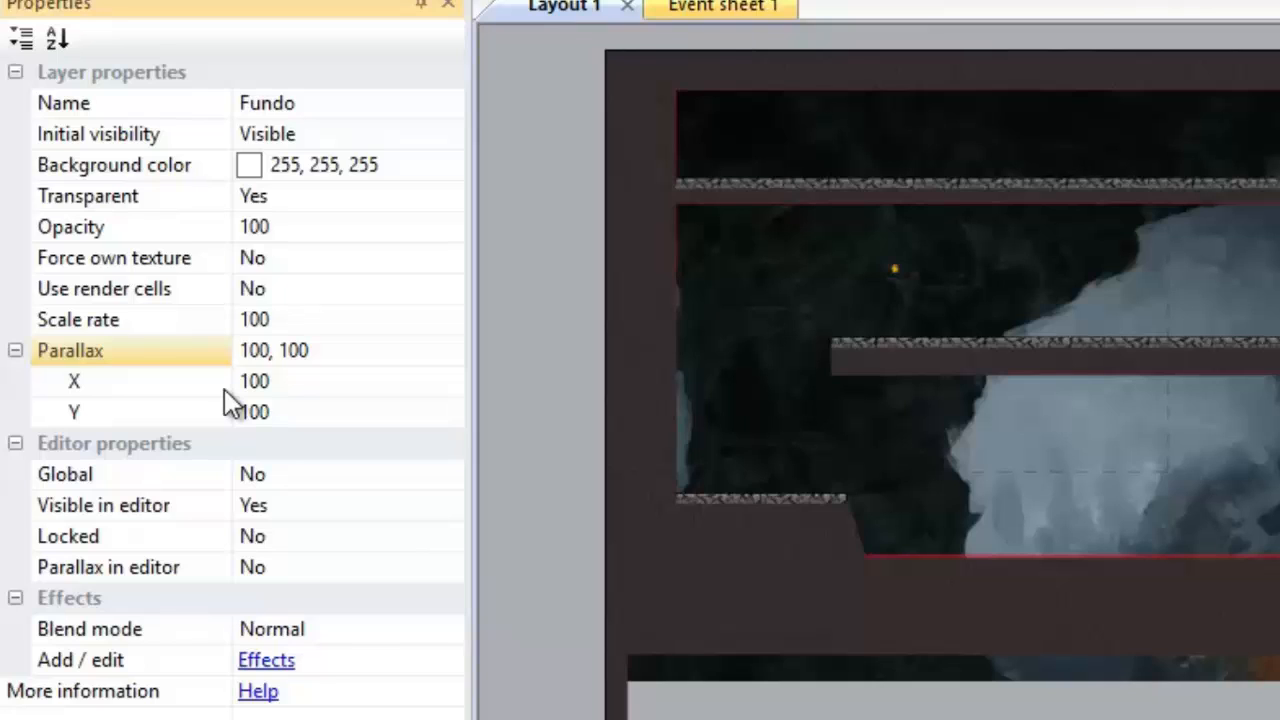
click(284, 382)
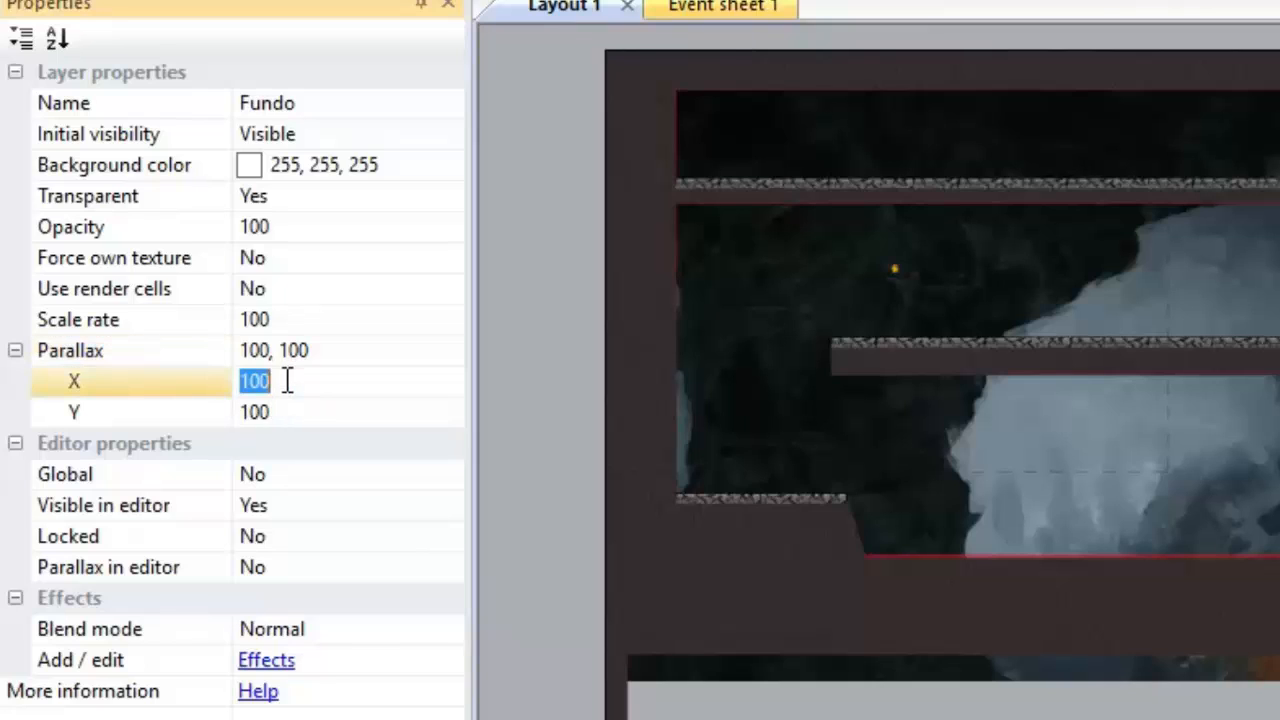
text(20)
key(Return)
text(20)
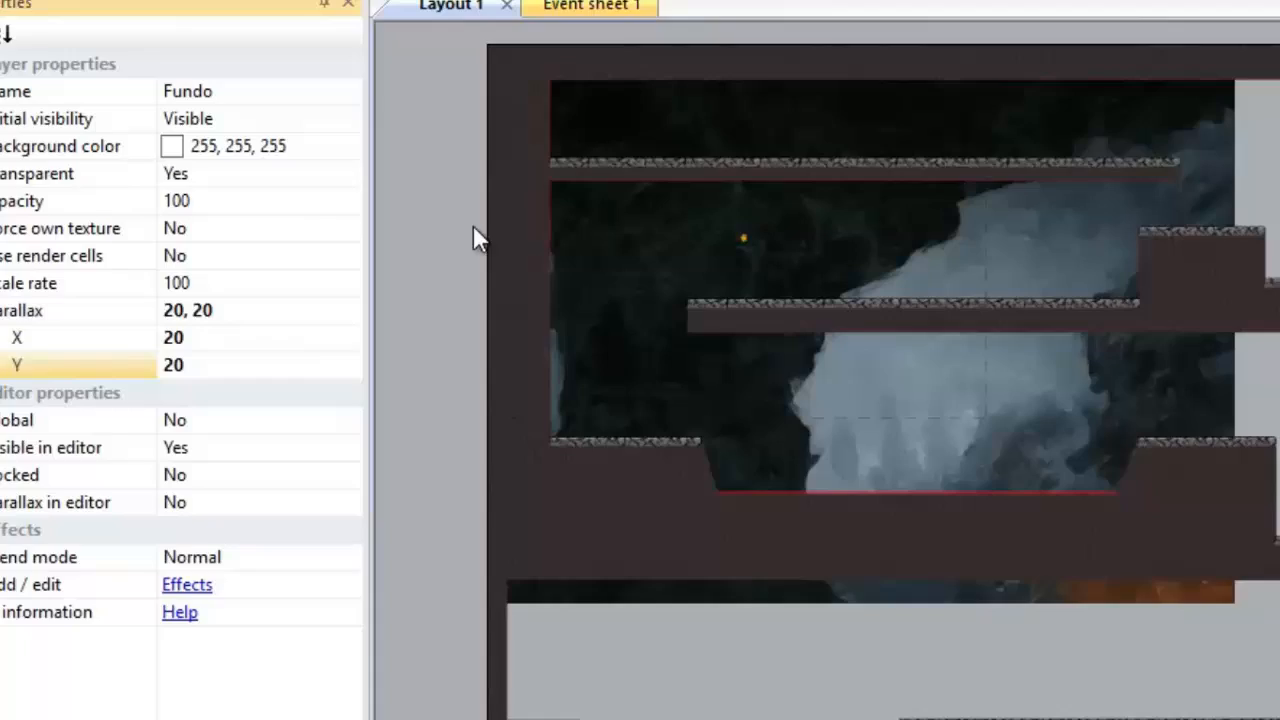
click(583, 262)
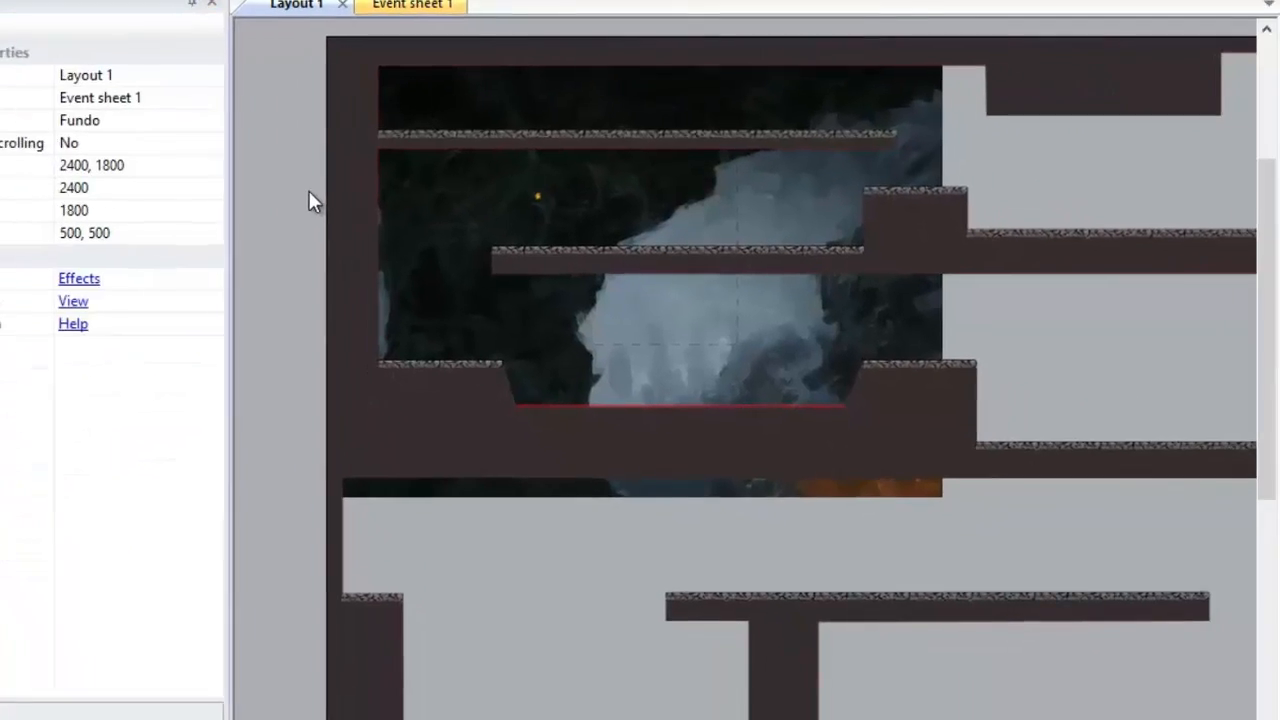
Step: Run the layout to test the parallax, taking the player out of the pit and along the right ledge towards the right wall
key(F5)
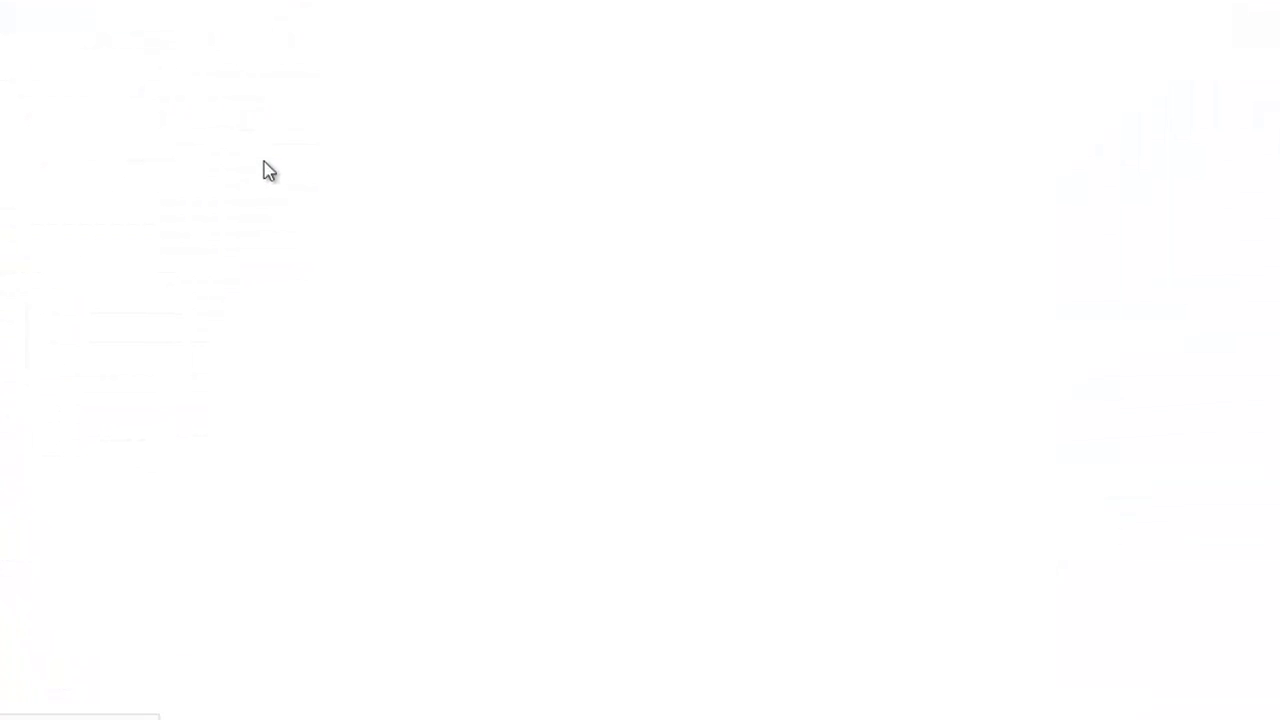
key(Left)
key(Right)
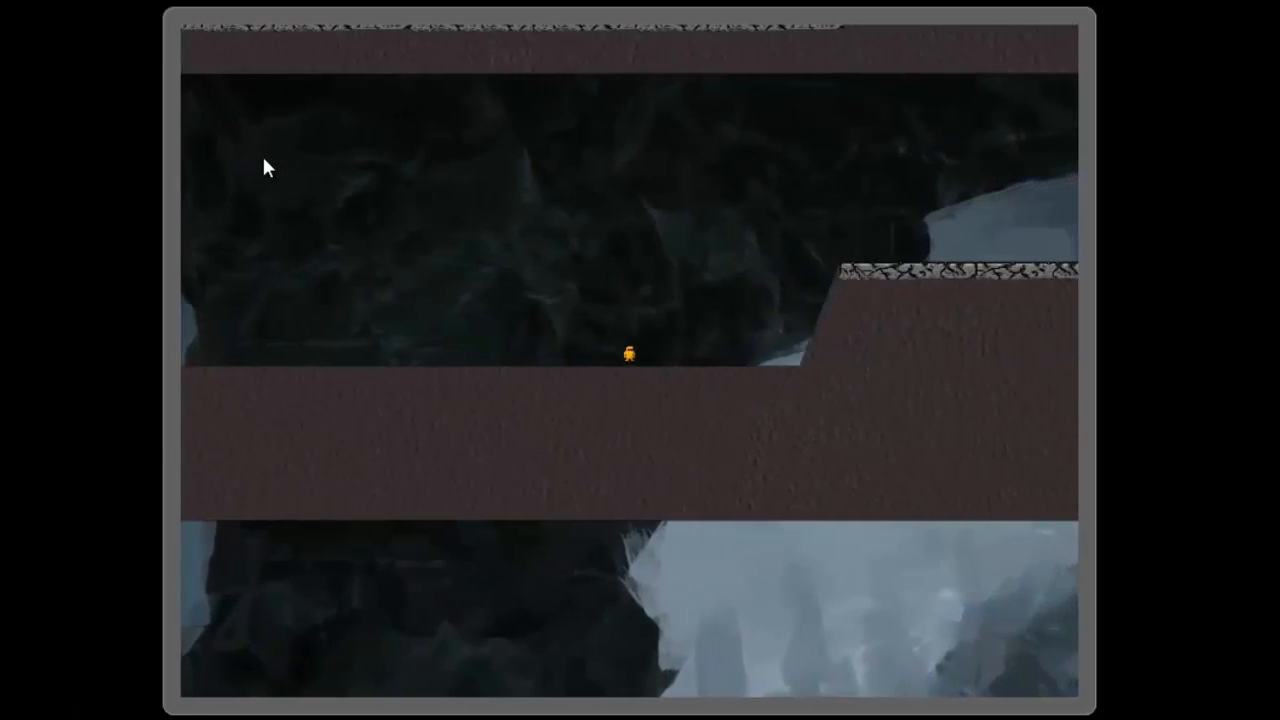
key(Up)
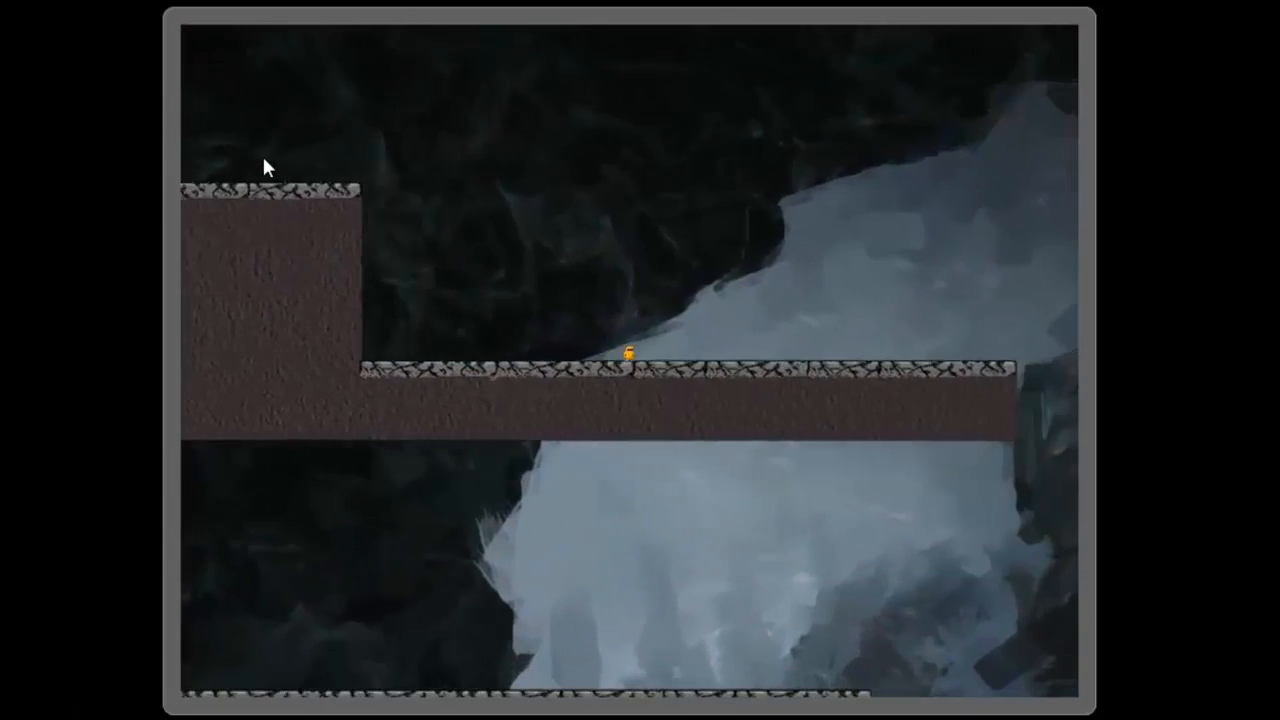
key(Up)
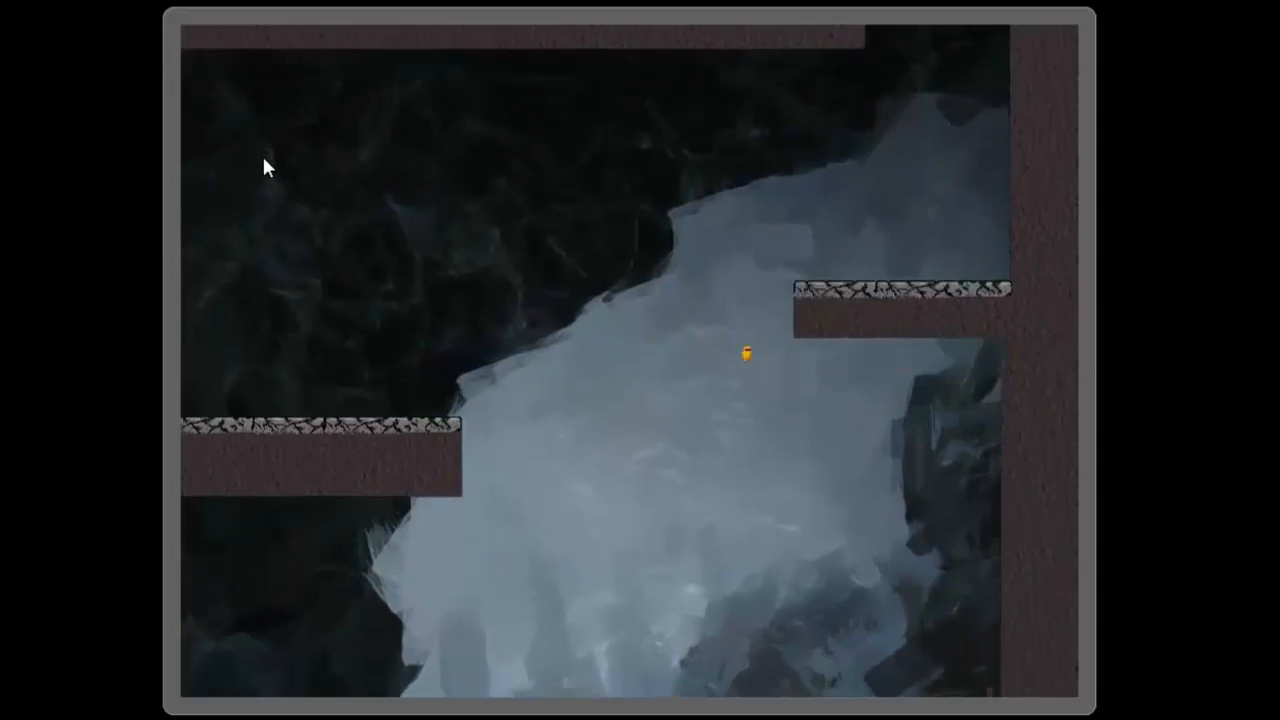
Step: Drop the player onto the middle platform, walk it left over the thick pillar and jump off the platform's left end
key(Left)
key(Up)
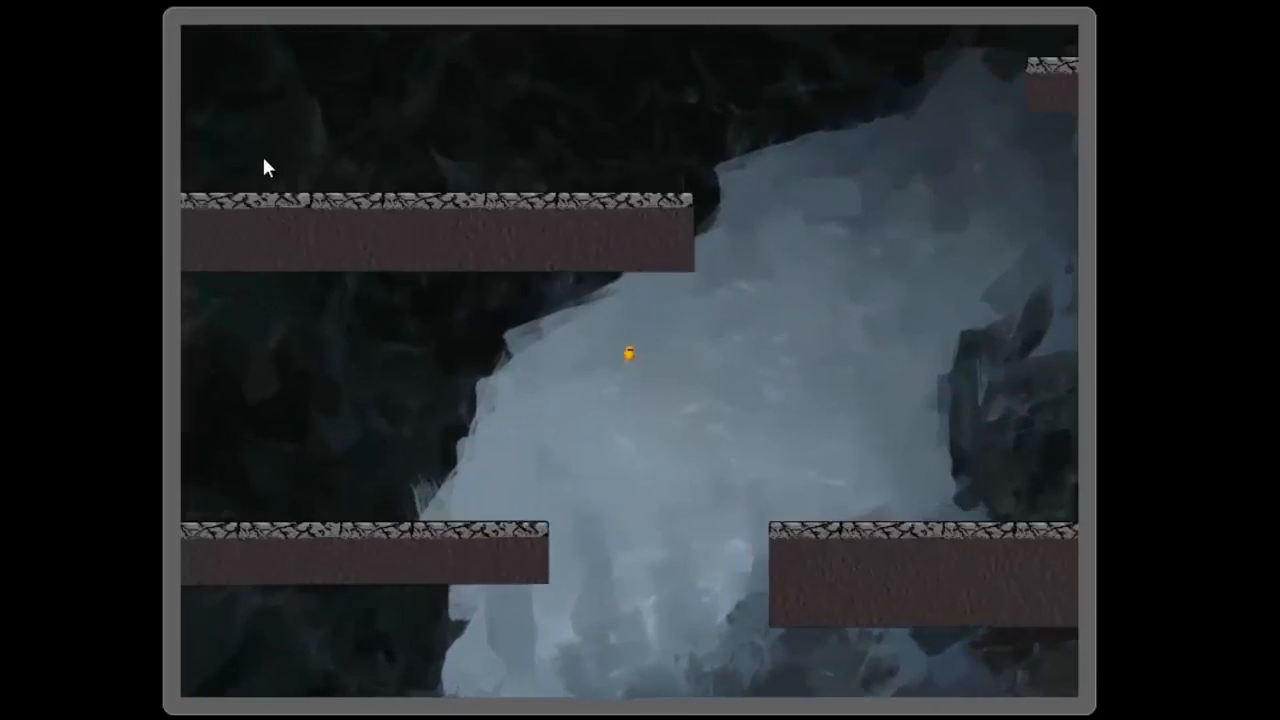
key(Left)
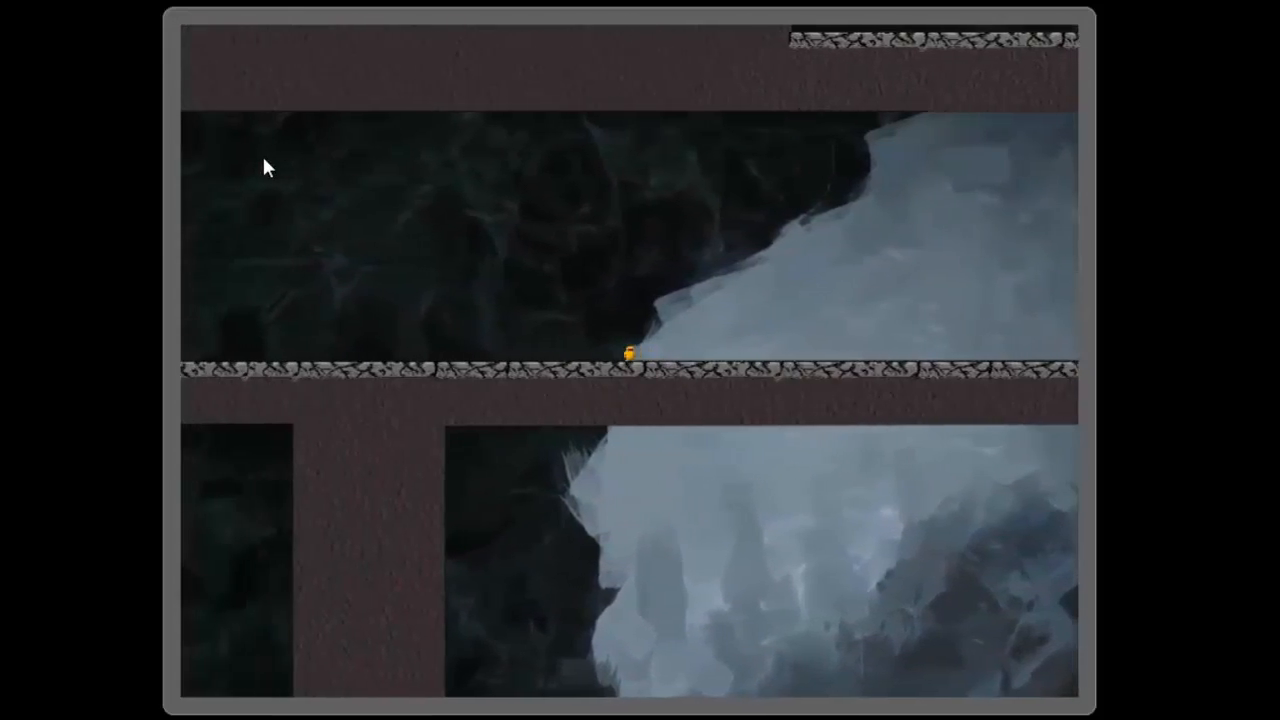
key(Left)
key(Up)
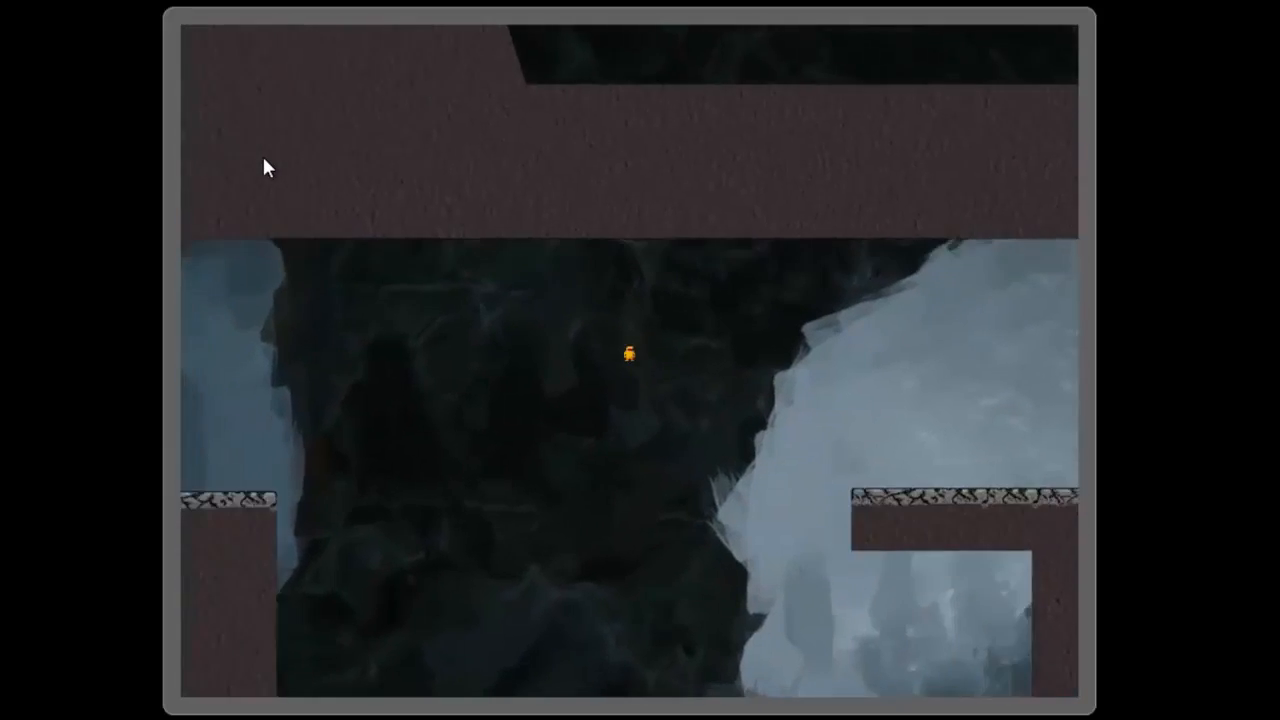
Step: Land the player on the thin lower-left platform, then explore the floor beneath it from the left wall to the thick pillar
key(Right)
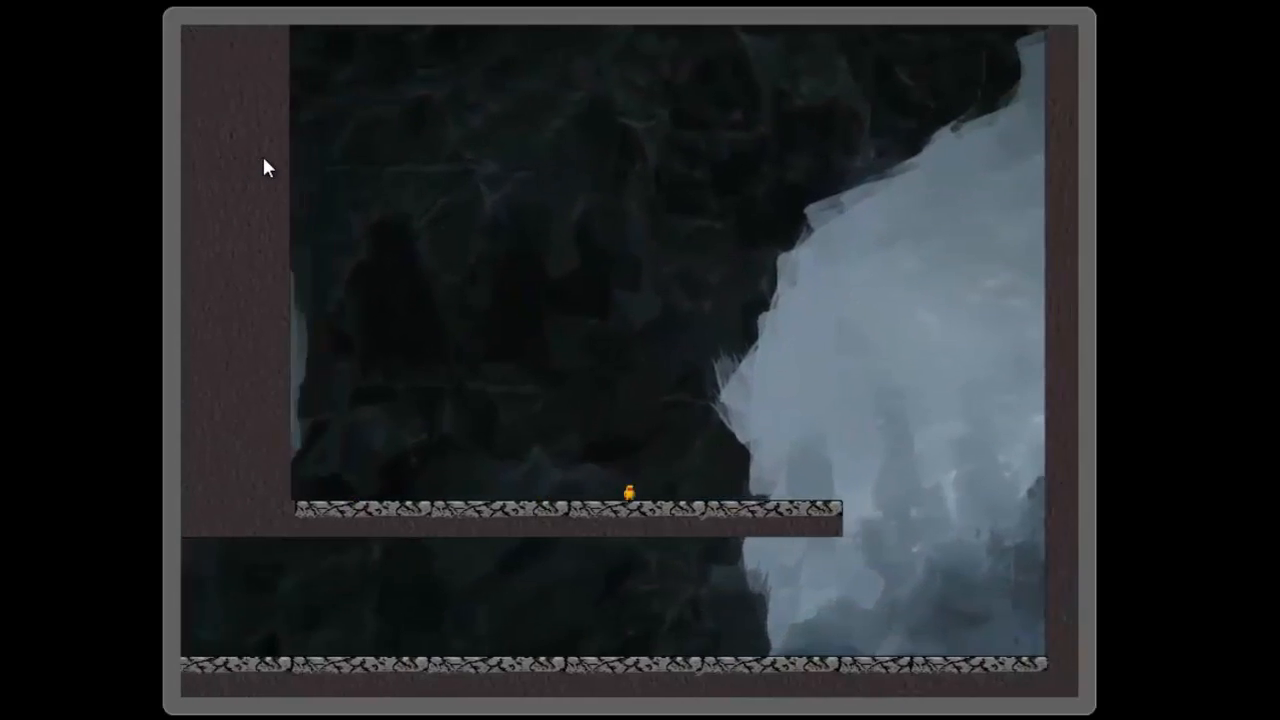
key(Left)
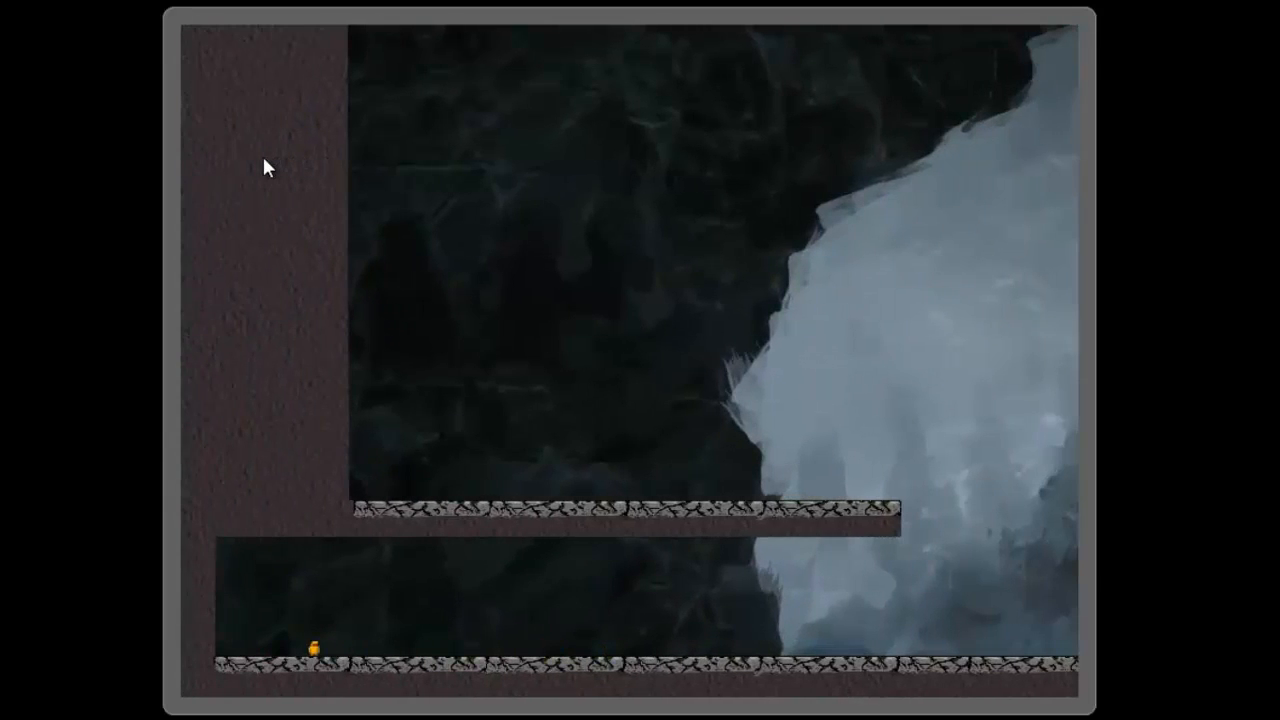
key(Right)
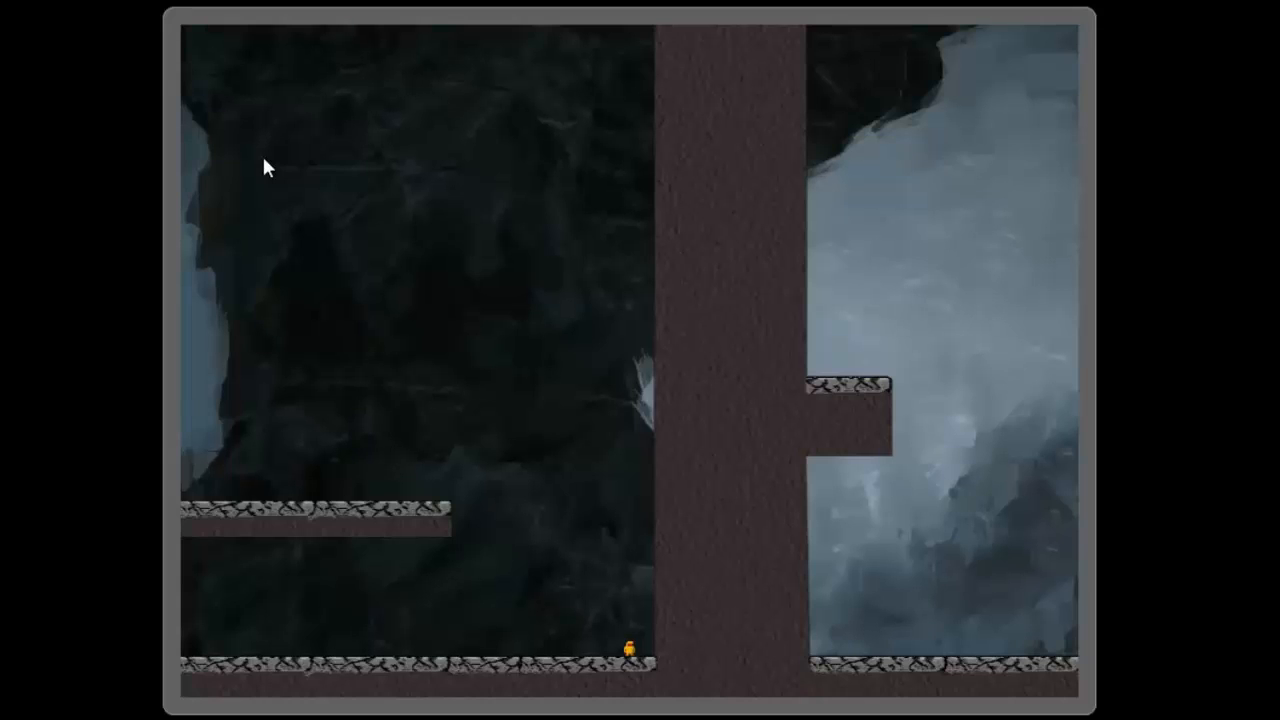
Step: Jump the player back onto the thin lower-left platform, then return to the editor and view the whole layout
key(Left)
key(Up)
key(Left)
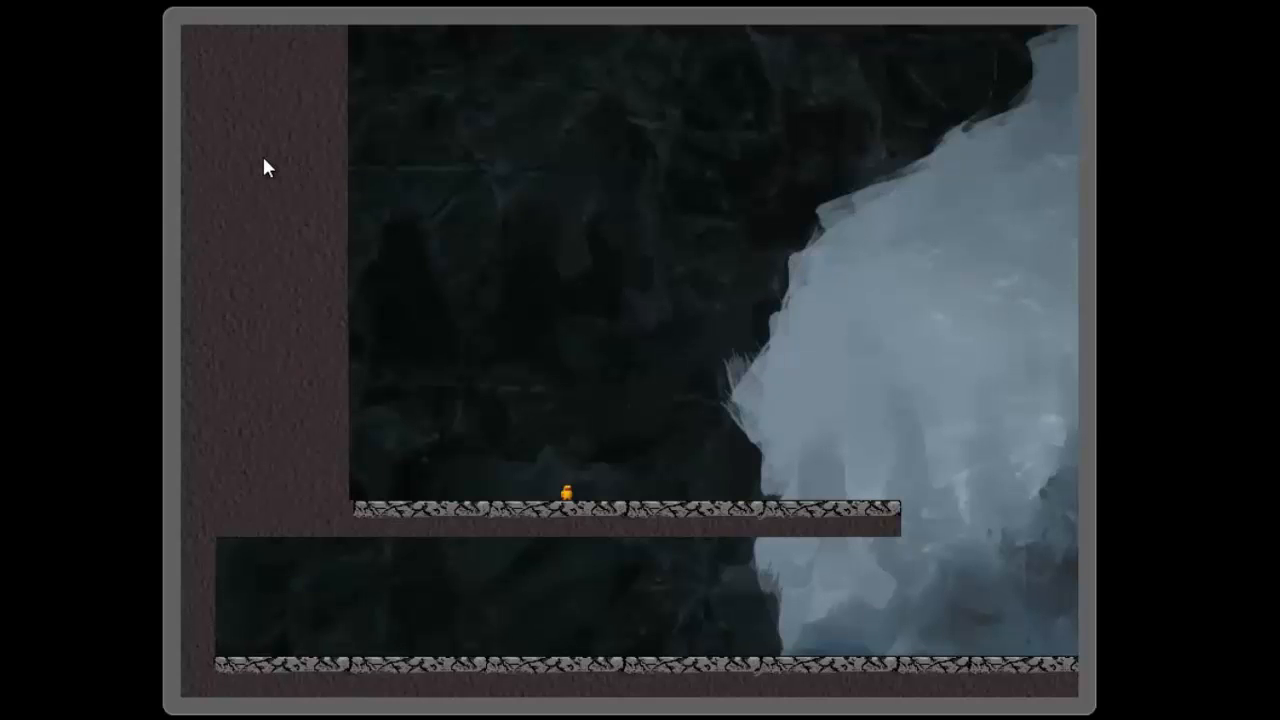
key(Right)
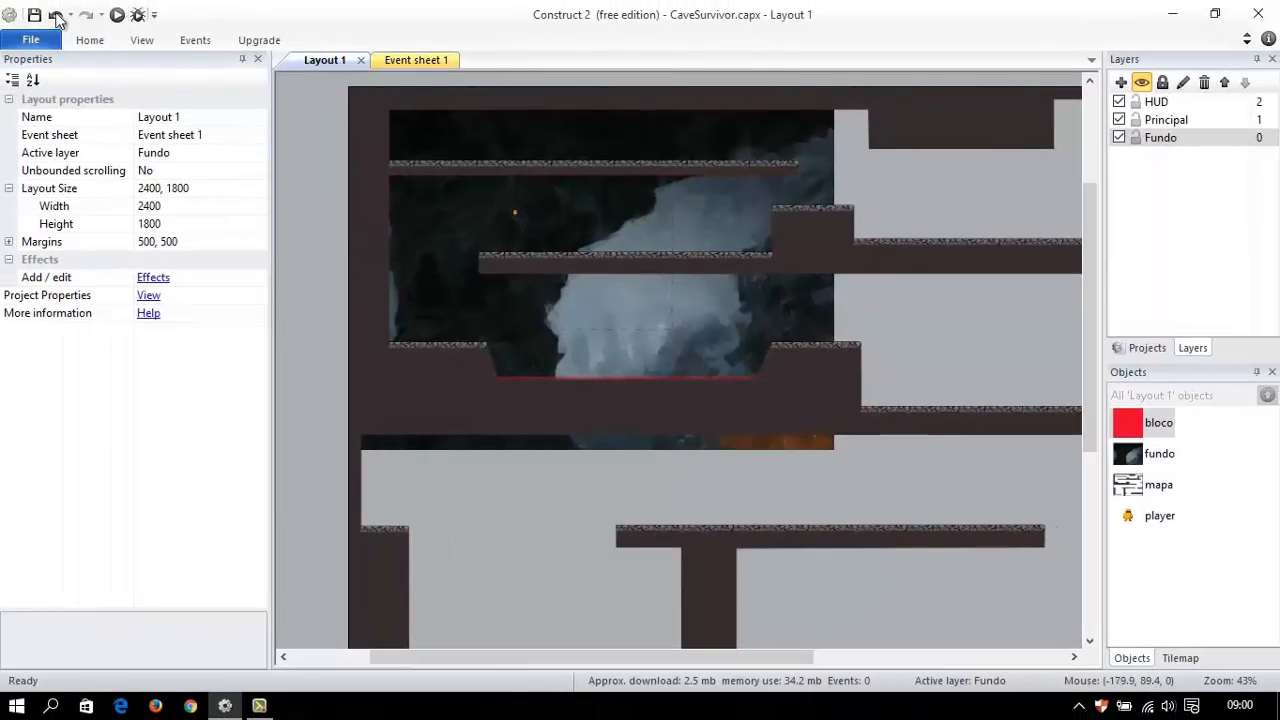
ctrl+scroll(320, 158, down, 1)
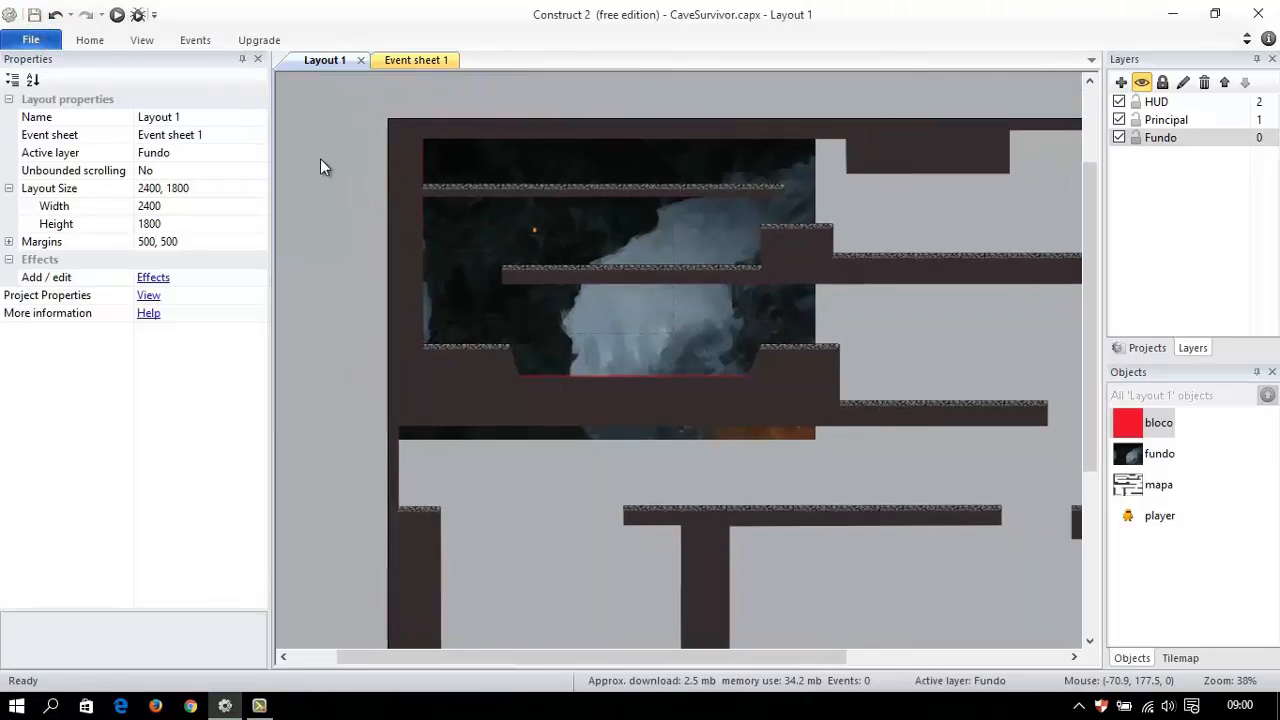
ctrl+scroll(320, 158, down, 3)
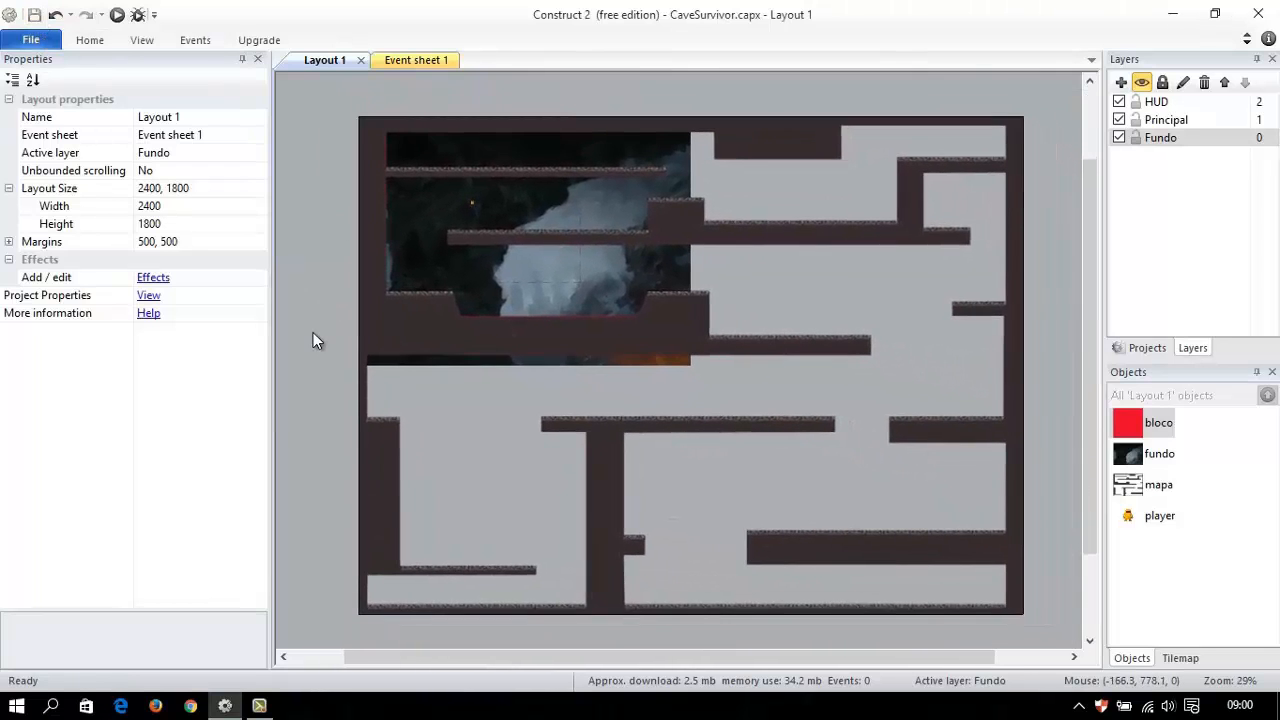